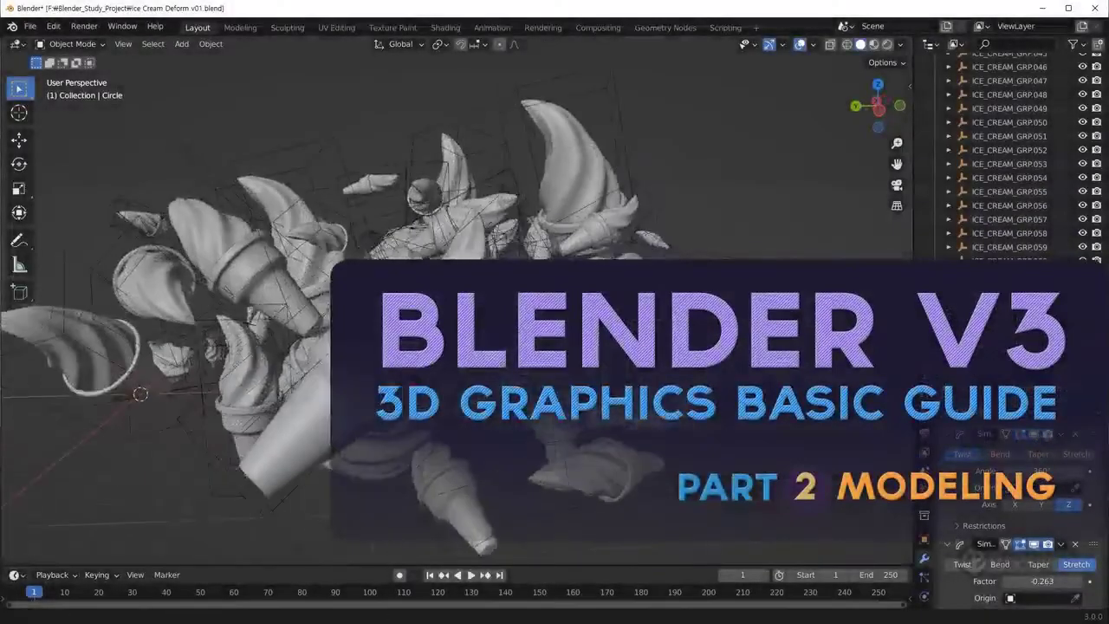
Switch to rendered shading and rotate the scissors' bottom blade to -8.02° on local Z.
click(888, 44)
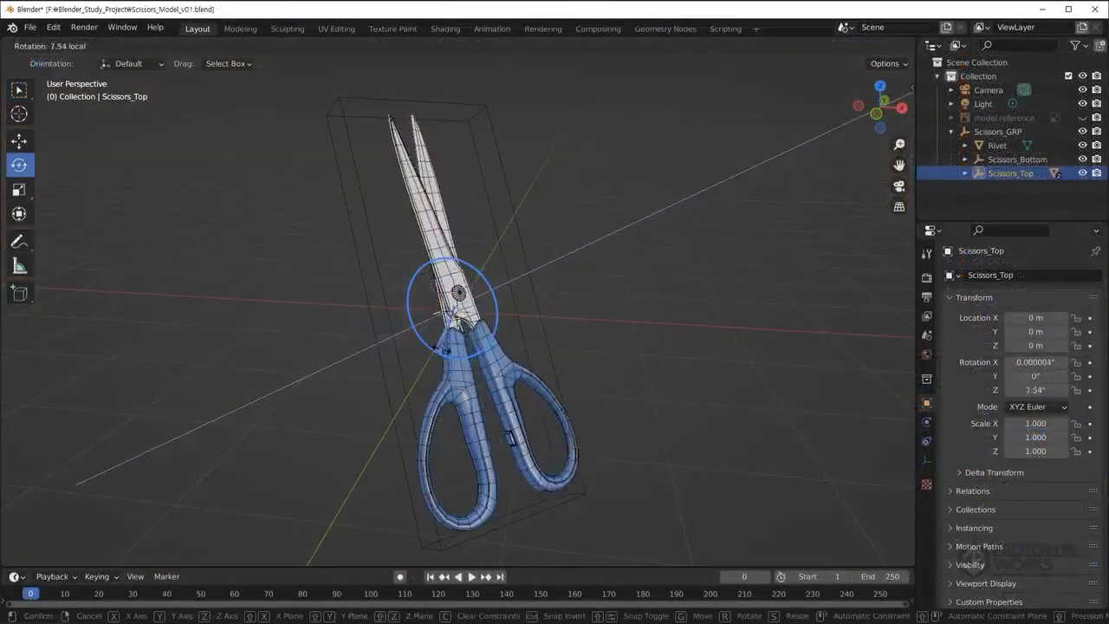
key(Return)
click(1017, 160)
key(r)
key(z)
key(z)
click(434, 348)
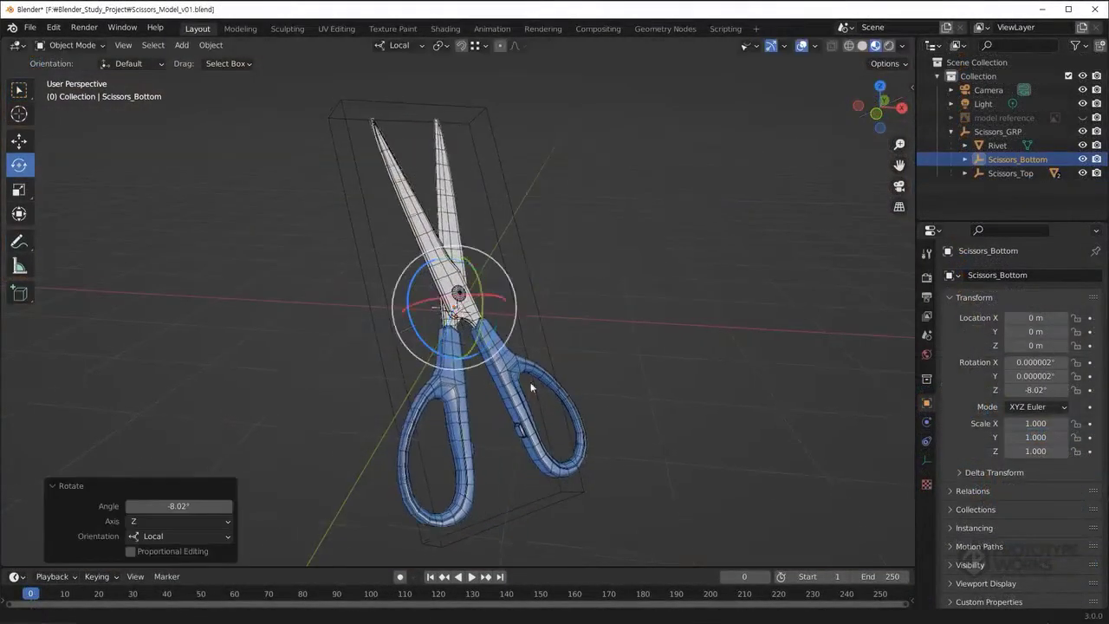
middle_drag(531, 382, 557, 424)
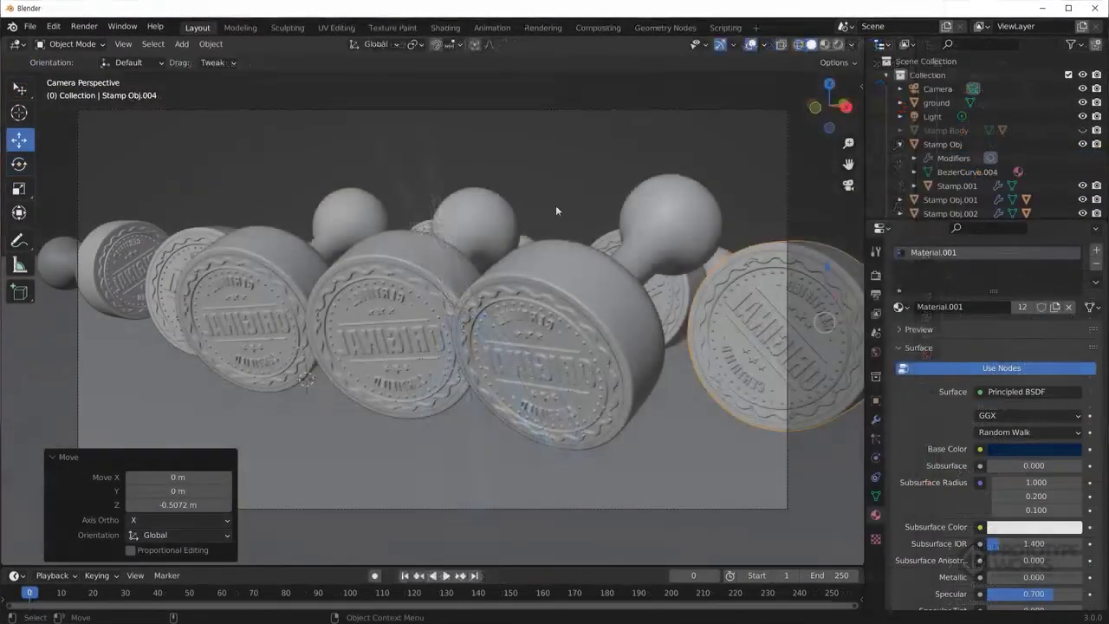
Render the stamp scene and fit the whole render into the window.
key(F12)
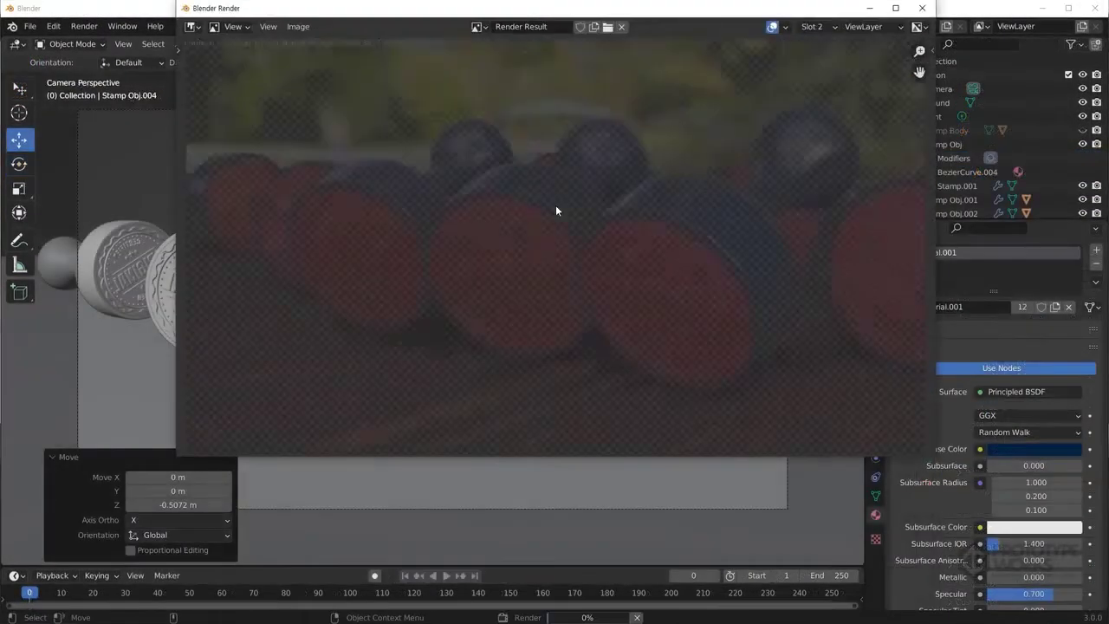
click(267, 26)
click(311, 210)
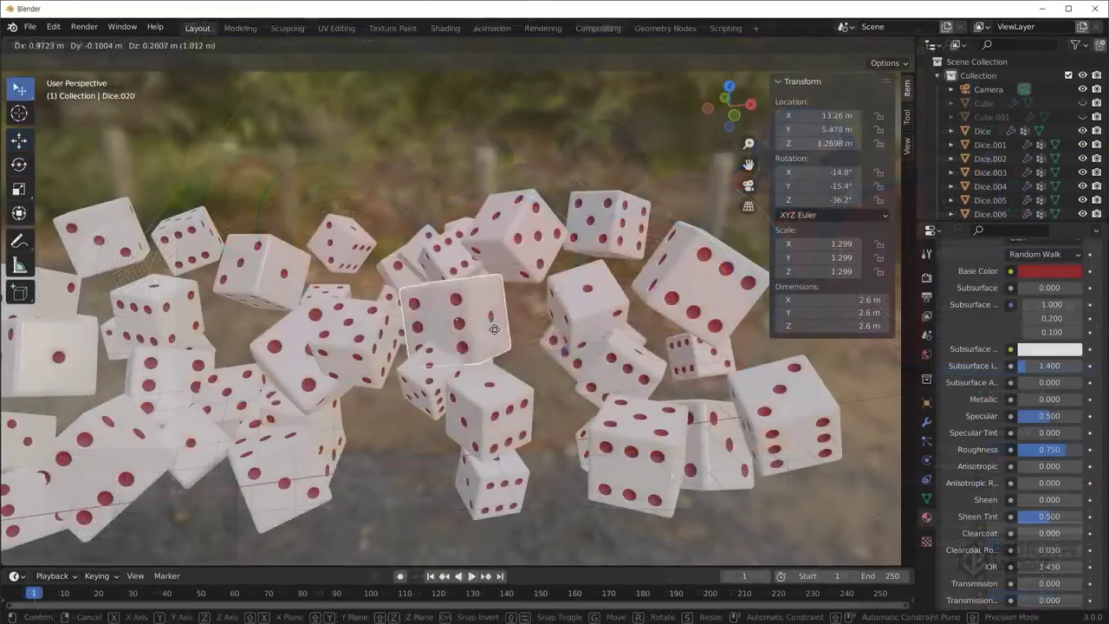
Reposition the dice, moving the Dice object downward.
middle_drag(364, 312, 306, 309)
drag(306, 310, 305, 317)
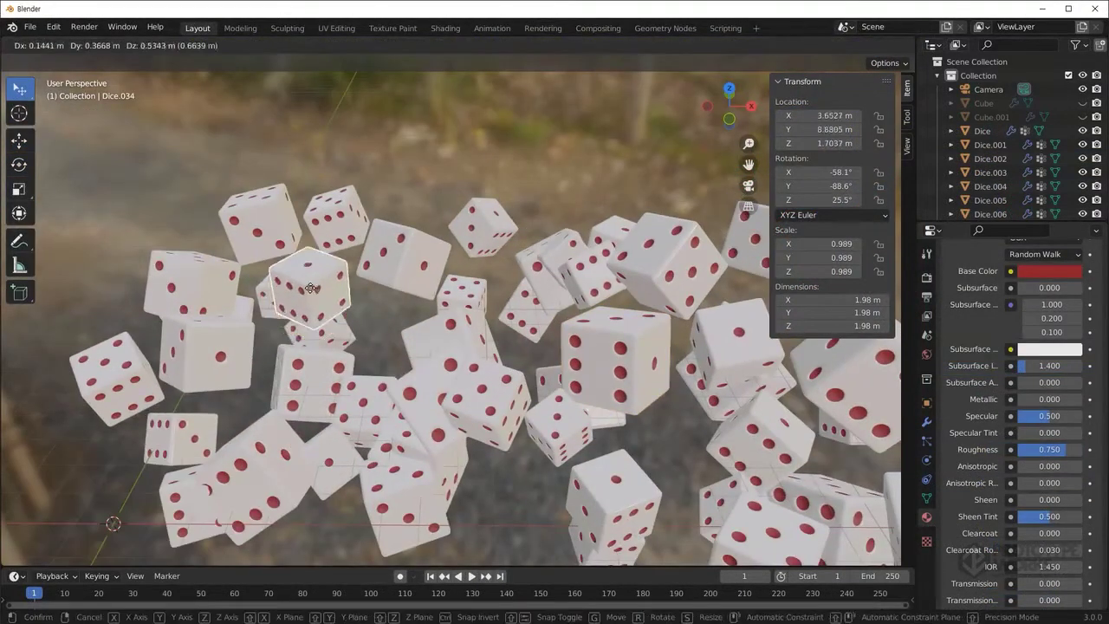
middle_drag(305, 316, 485, 429)
click(485, 429)
drag(485, 429, 481, 492)
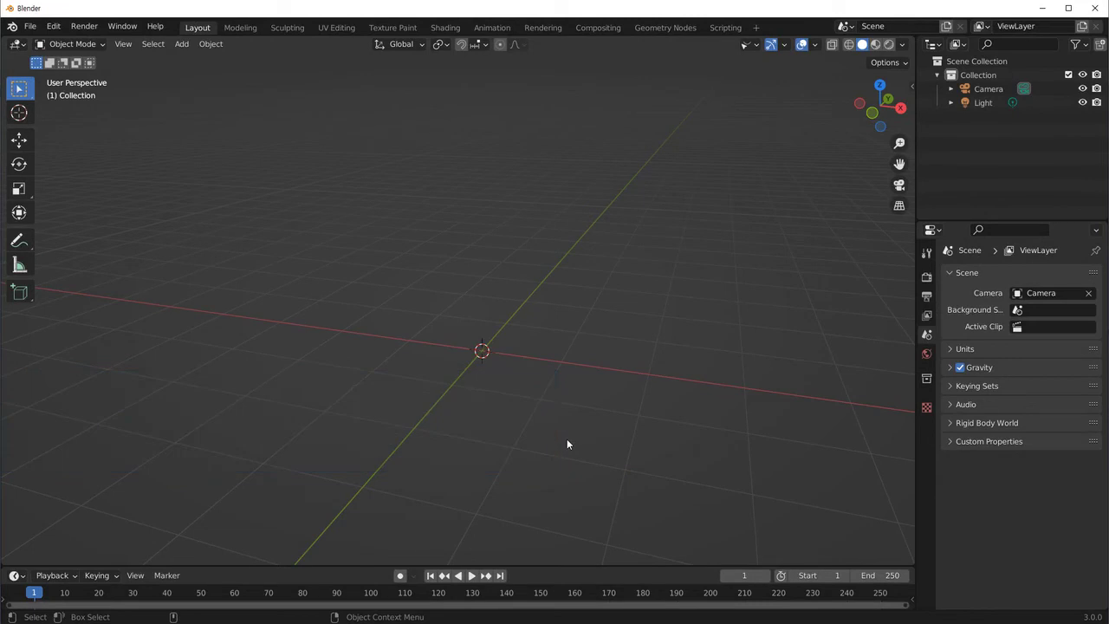
Orbit the empty scene slightly and show the Edit menu's undo and redo commands.
middle_drag(532, 440, 533, 429)
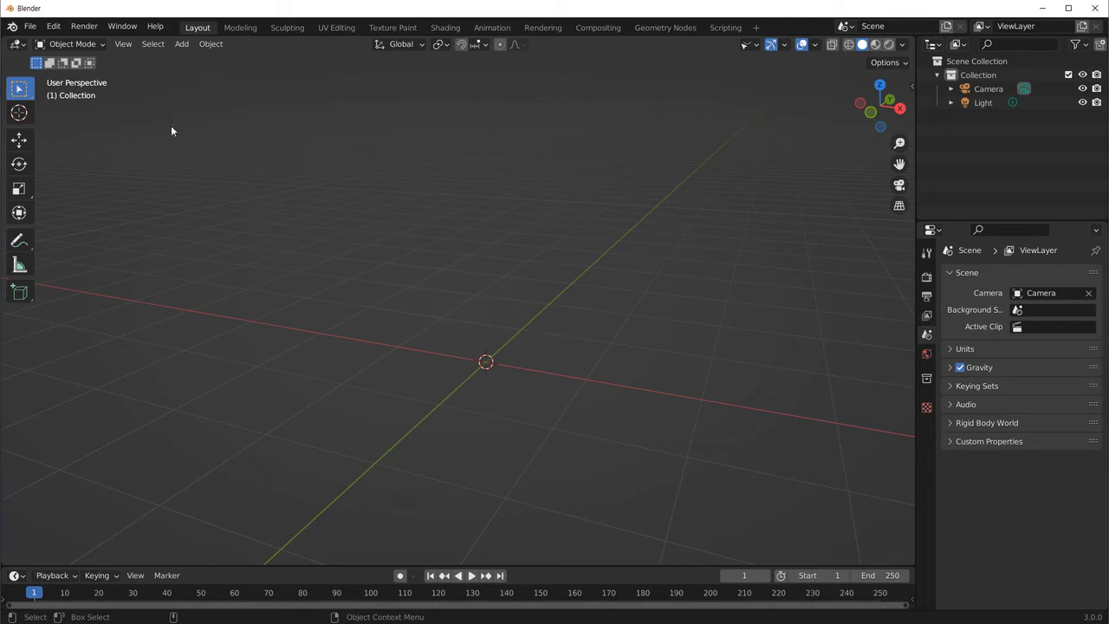
click(53, 26)
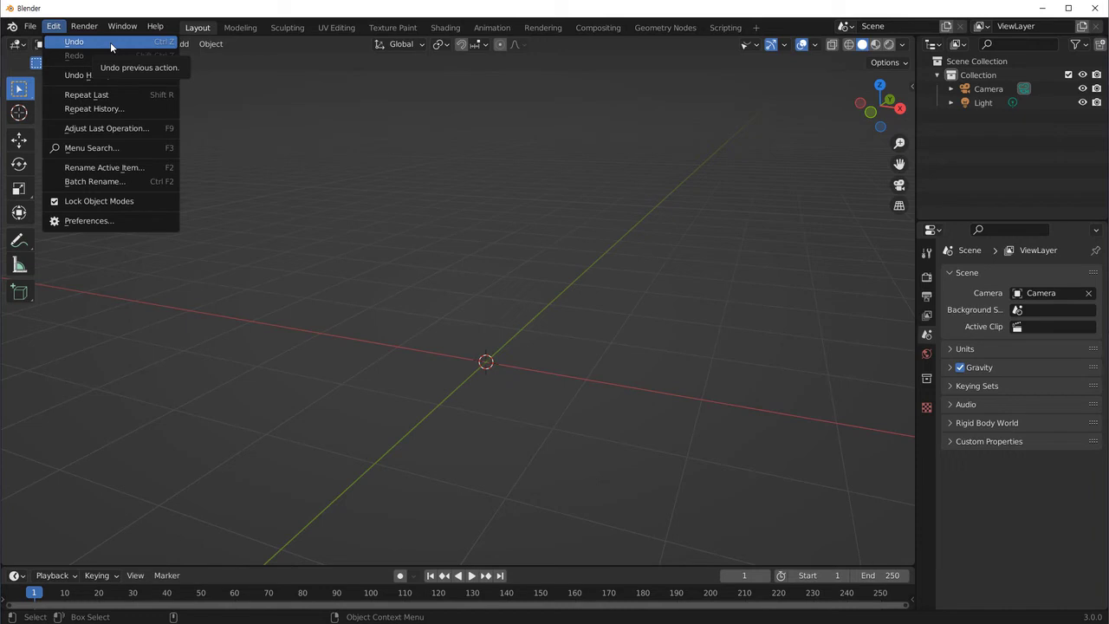
Undo the last action, then open Preferences from the Edit menu.
click(110, 41)
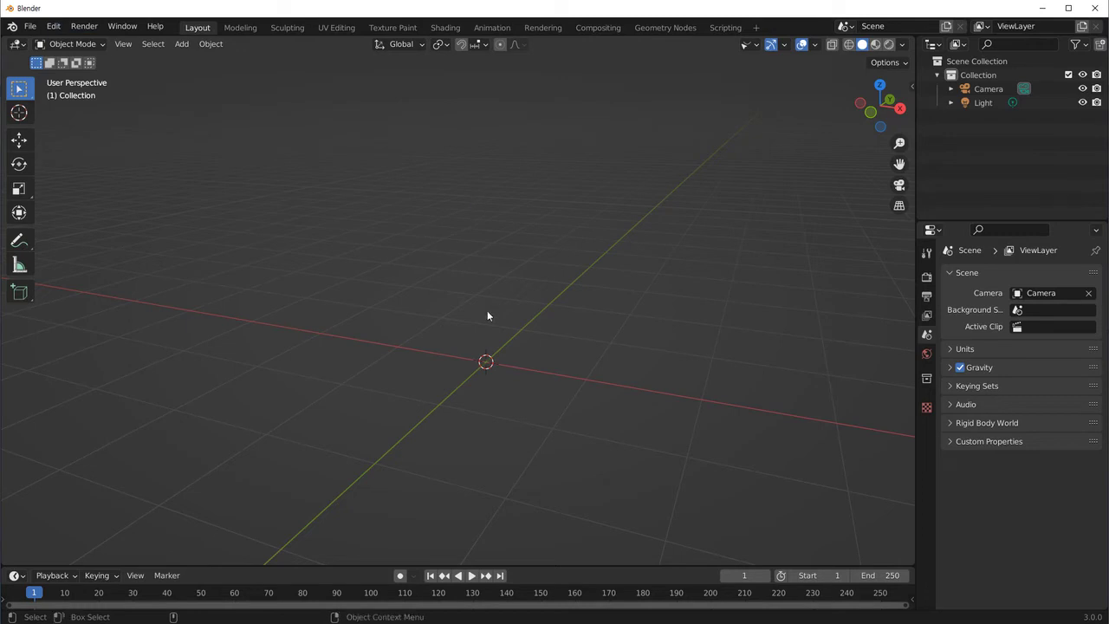
click(52, 26)
click(114, 223)
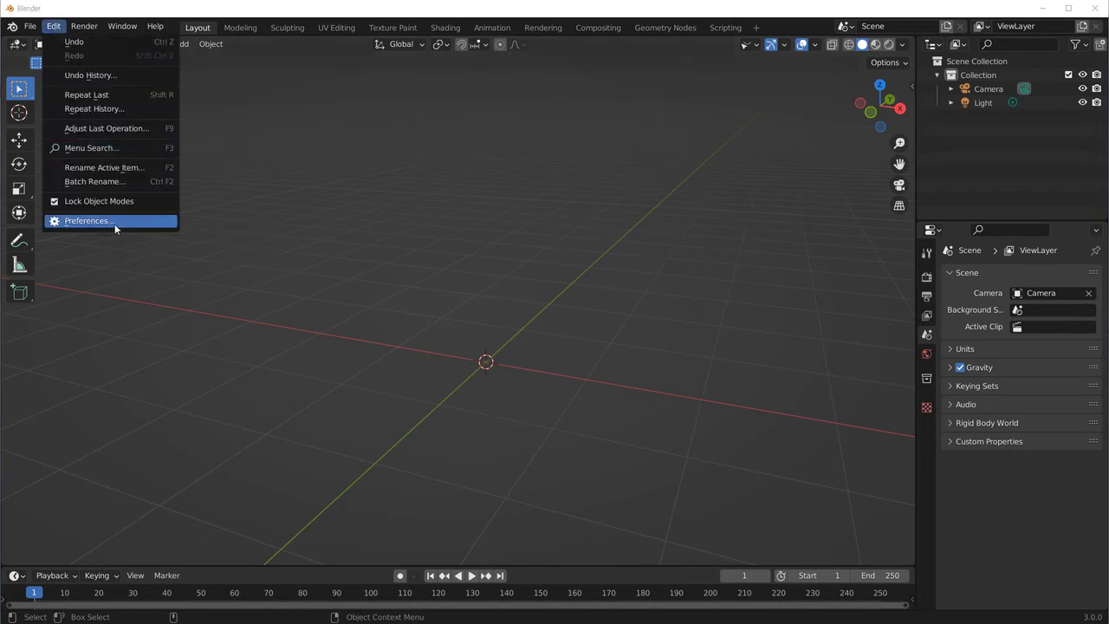
Show the System section's Memory & Limits settings and move the Preferences window right.
ctrl+scroll(337, 192, up, 6)
ctrl+scroll(318, 245, down, 3)
ctrl+scroll(305, 201, up, 6)
ctrl+scroll(298, 266, down, 5)
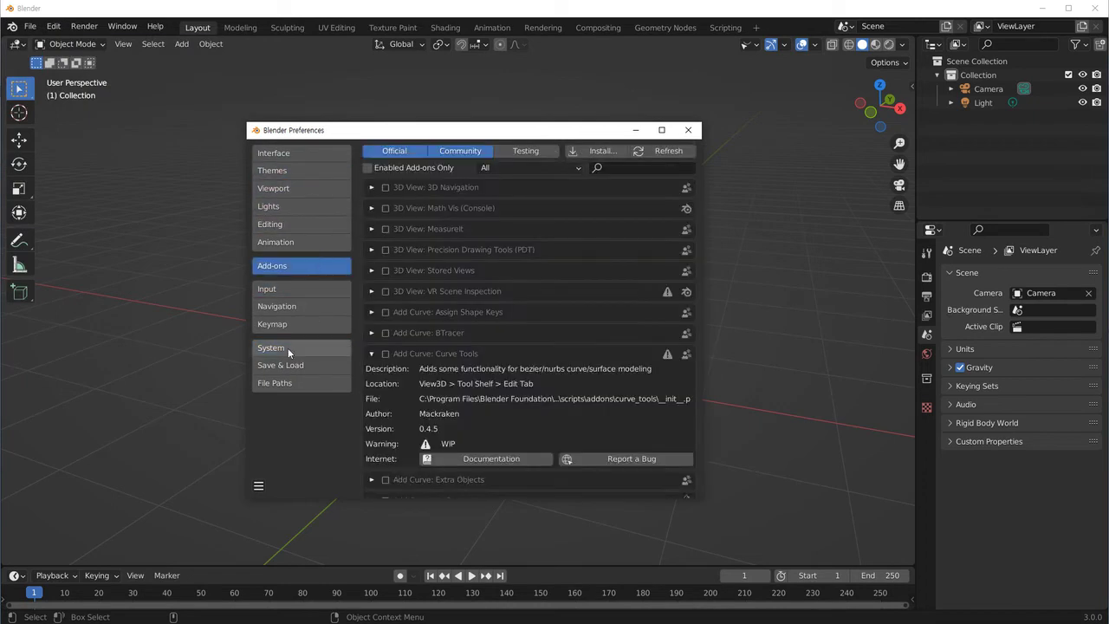
click(270, 349)
click(371, 250)
click(367, 251)
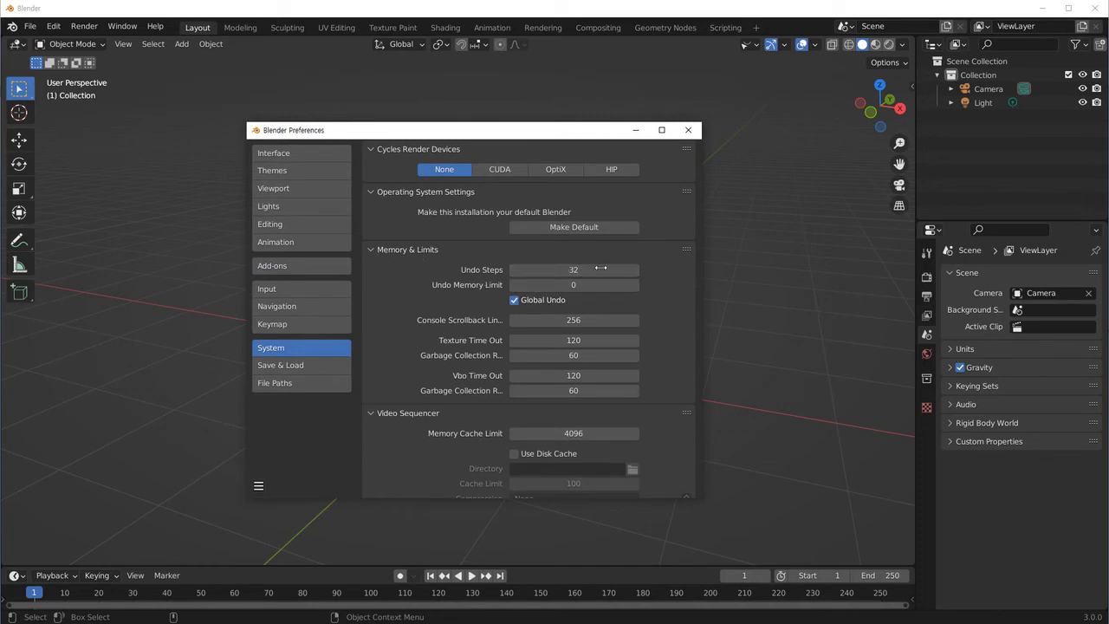
mouse_move(532, 130)
mouse_down()
mouse_move(610, 148)
mouse_move(883, 135)
mouse_up()
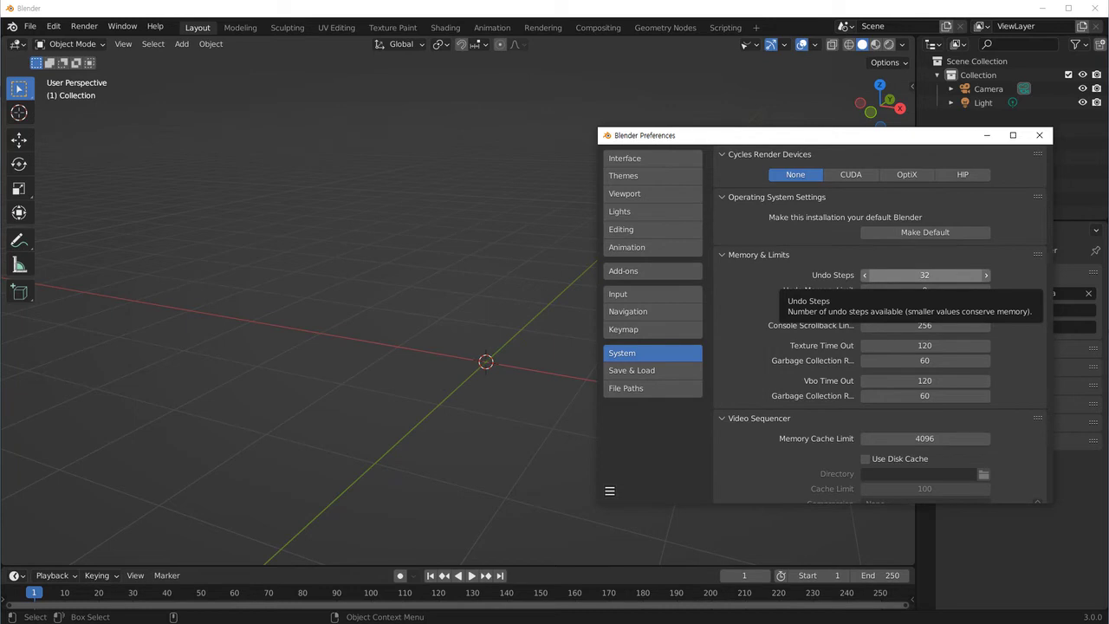
Enter 50, then 100, and finally 0 as the Undo Steps value.
click(915, 276)
text(5)
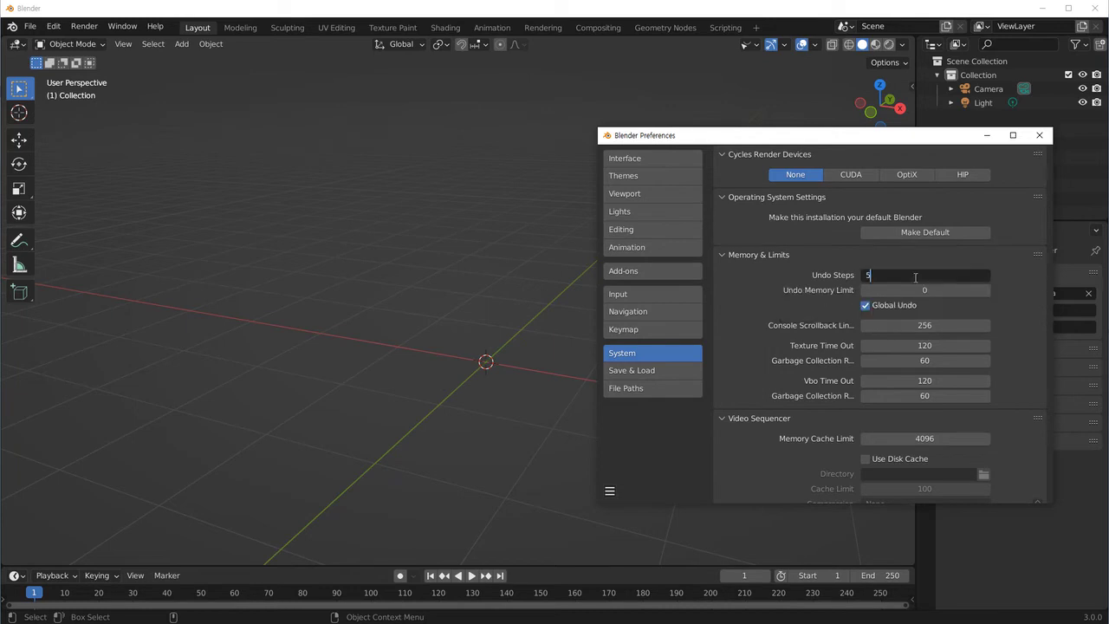
text(0)
key(Return)
click(915, 276)
text(1)
text(00)
key(Return)
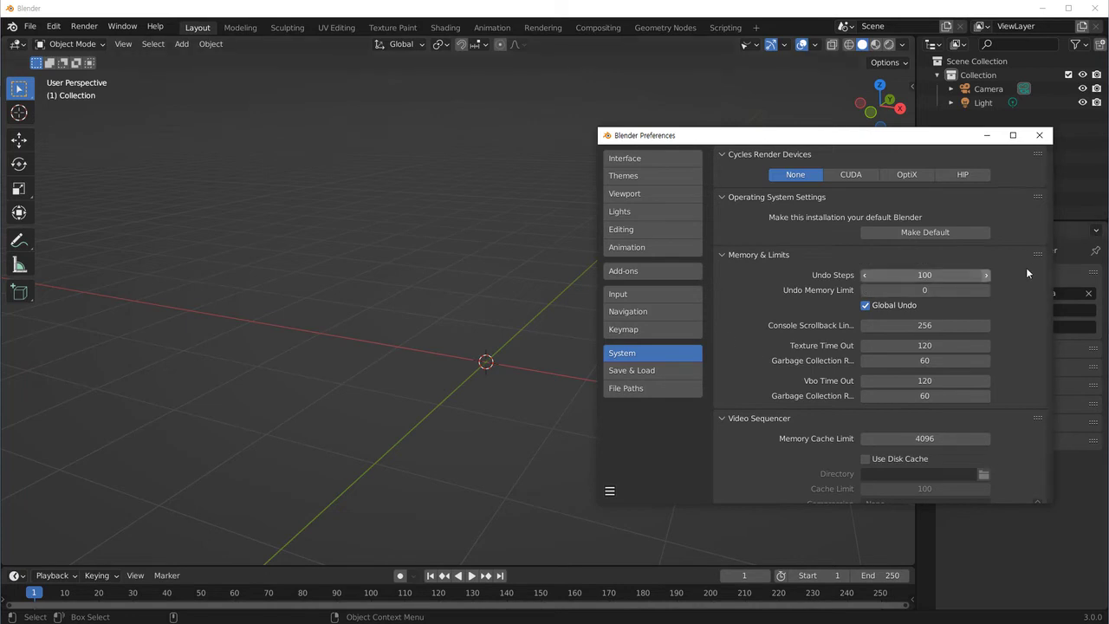
click(926, 274)
text(0)
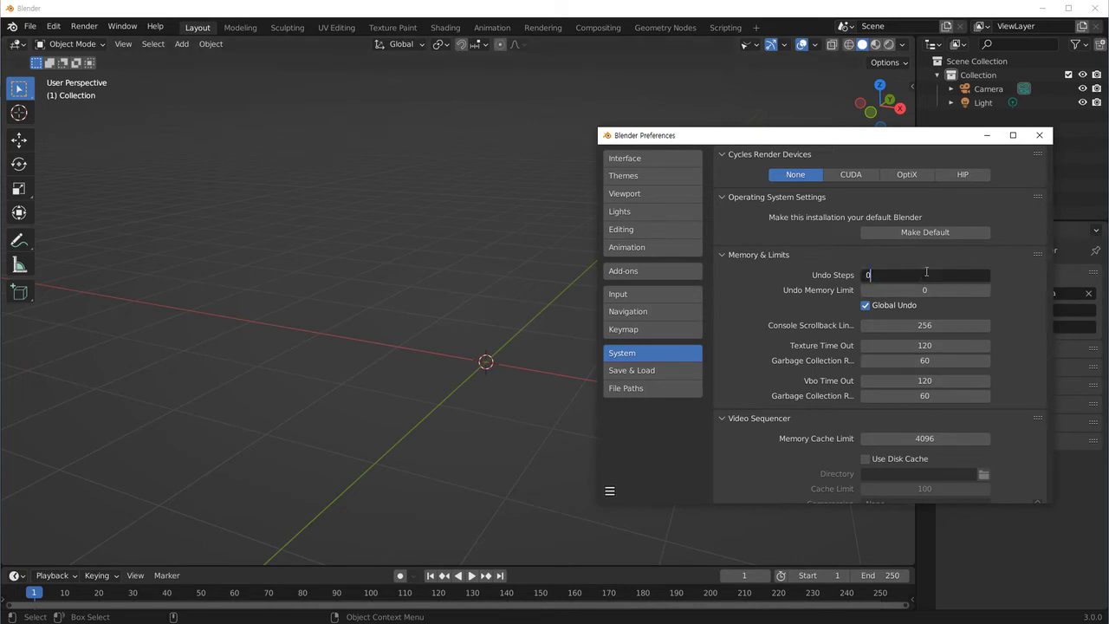
key(Return)
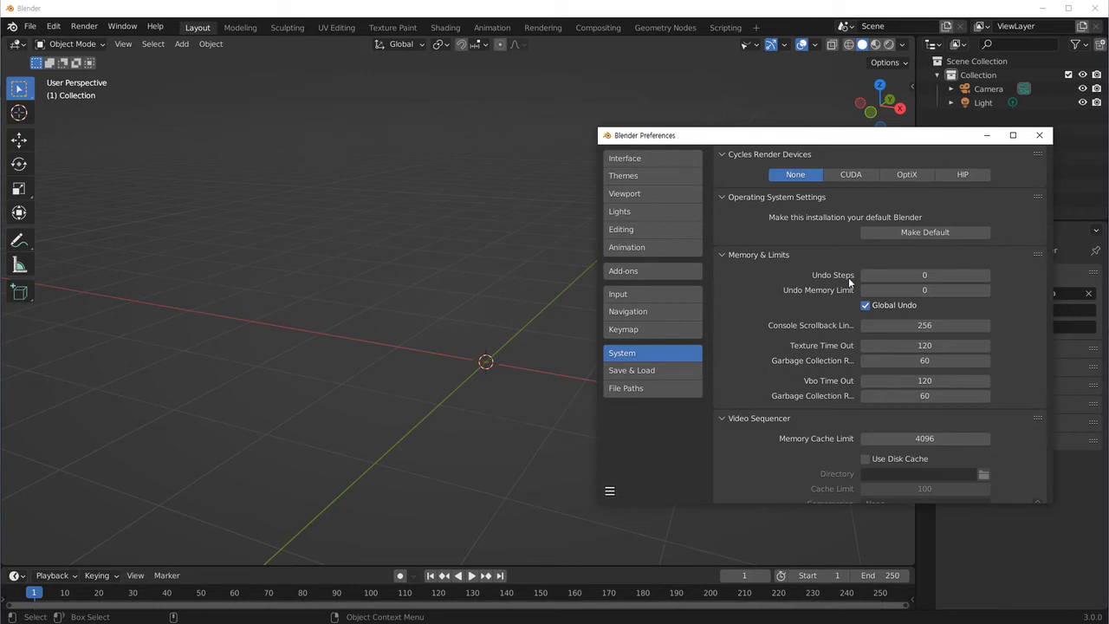
Try 50 and then 100 in the Undo Steps field.
click(894, 276)
text(50)
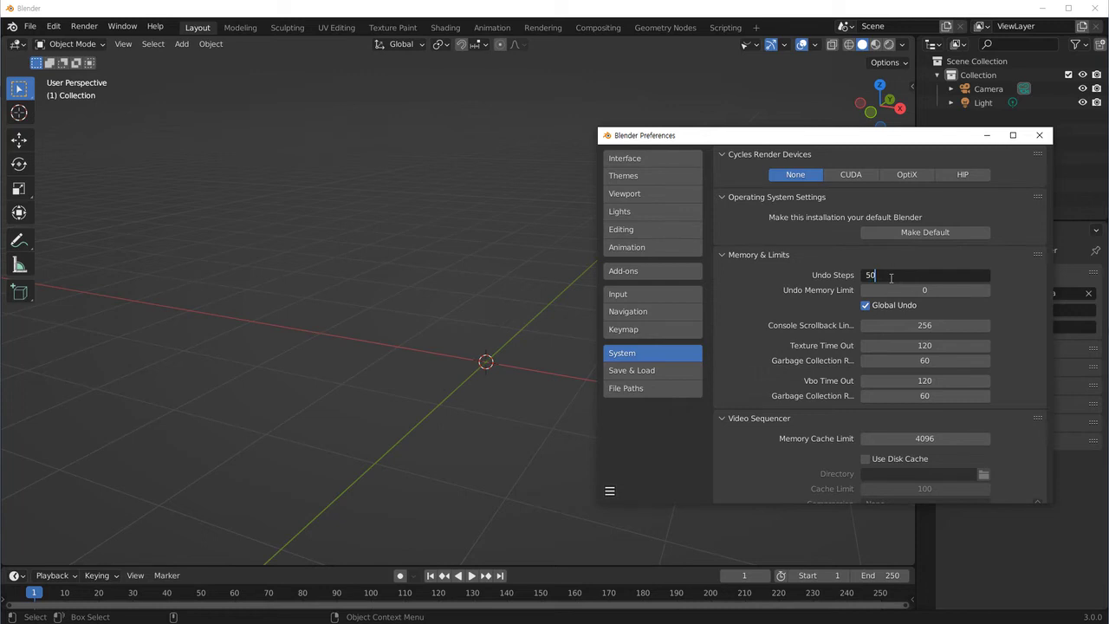
key(Return)
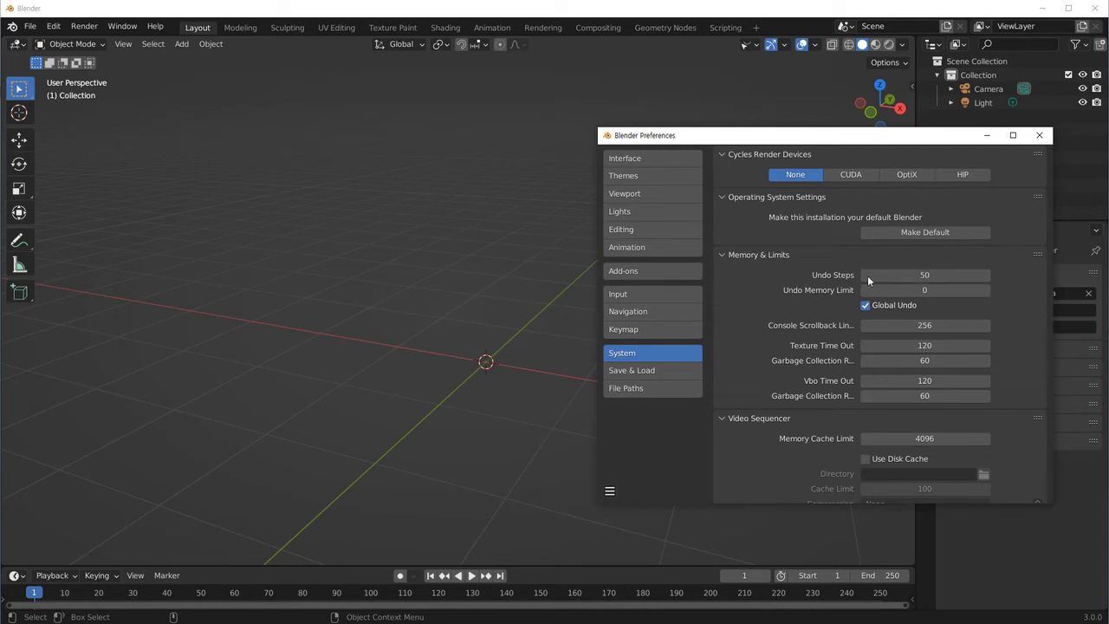
click(920, 276)
text(1)
text(00)
key(Return)
Set Undo Steps to 80, then back to 100, and close Preferences.
click(921, 276)
text(80)
key(Return)
click(917, 275)
text(100)
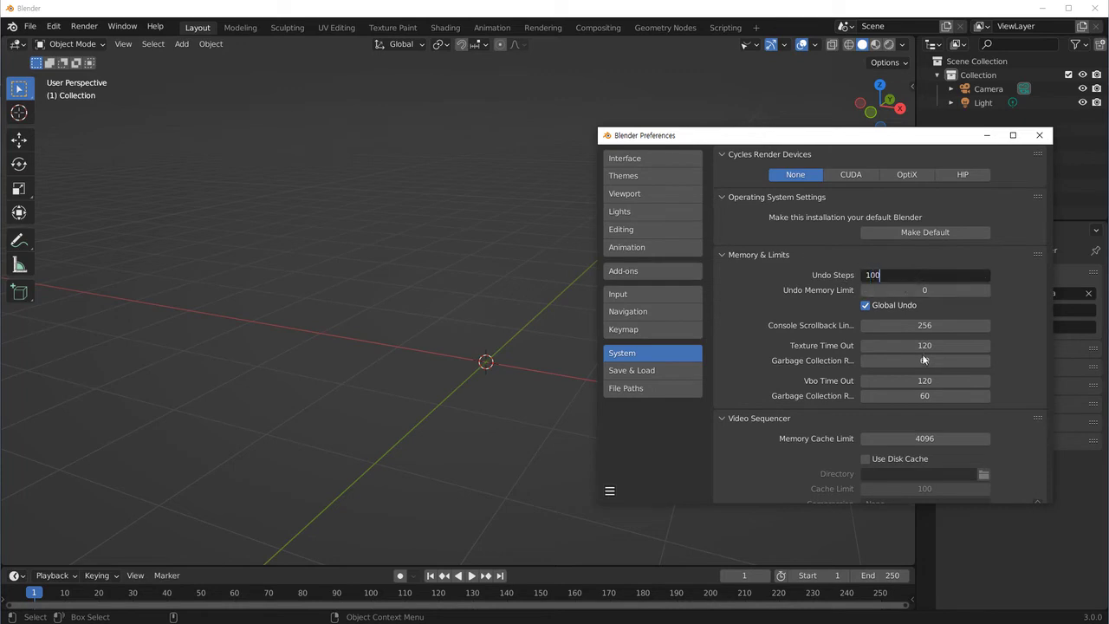
key(Return)
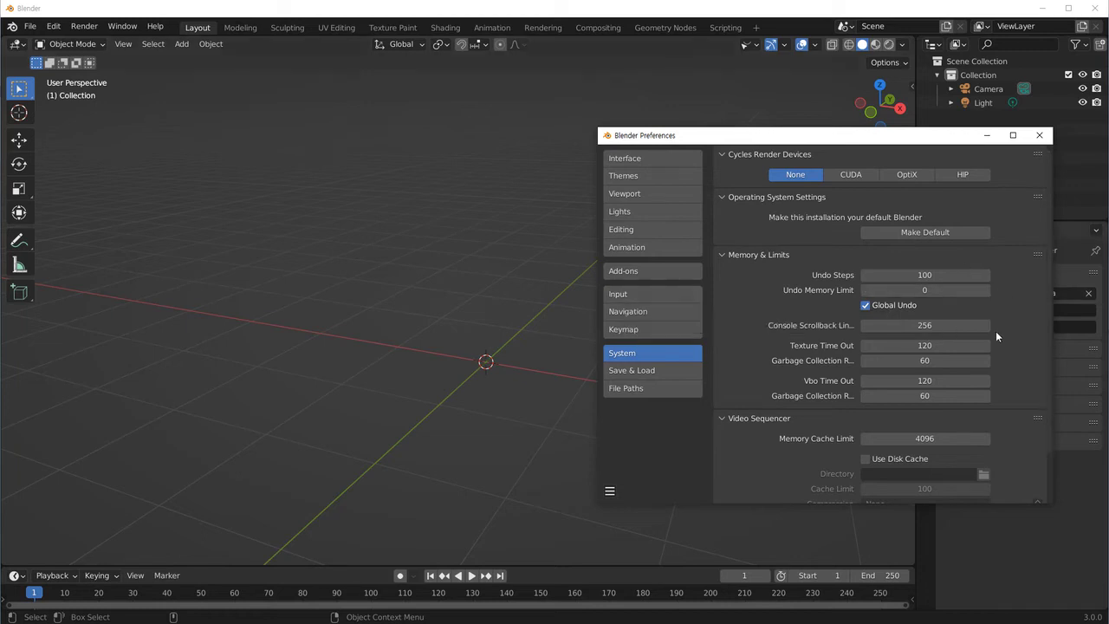
click(1039, 135)
Orbit the empty scene and bring up the Shift+A add menu's Curve types.
mouse_move(577, 303)
middle_down()
mouse_move(476, 374)
mouse_move(410, 396)
middle_up()
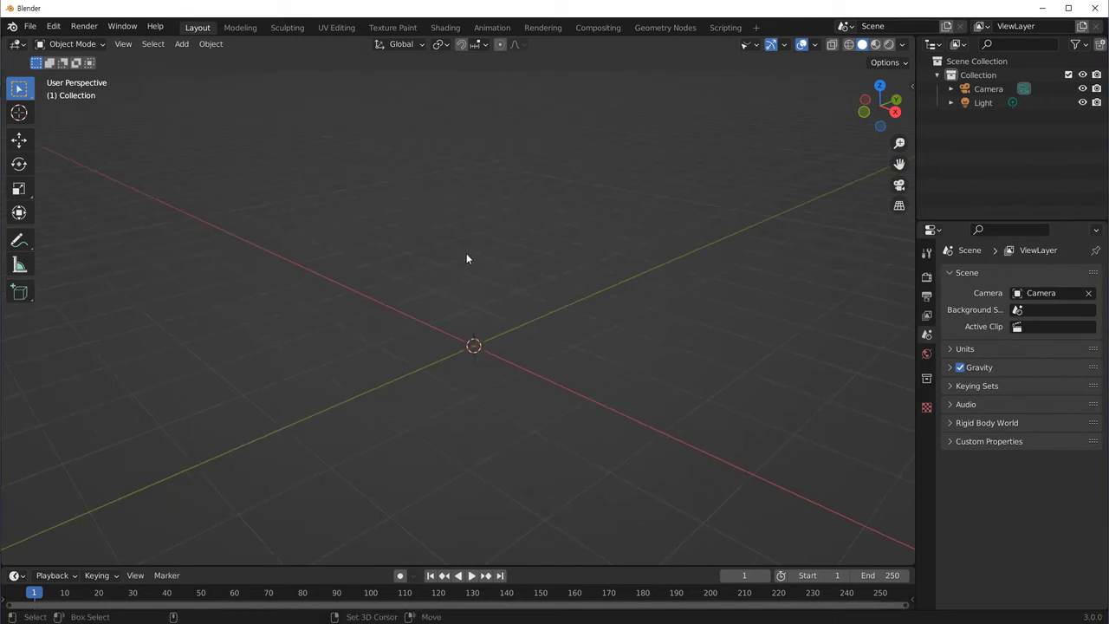
key(shift+a)
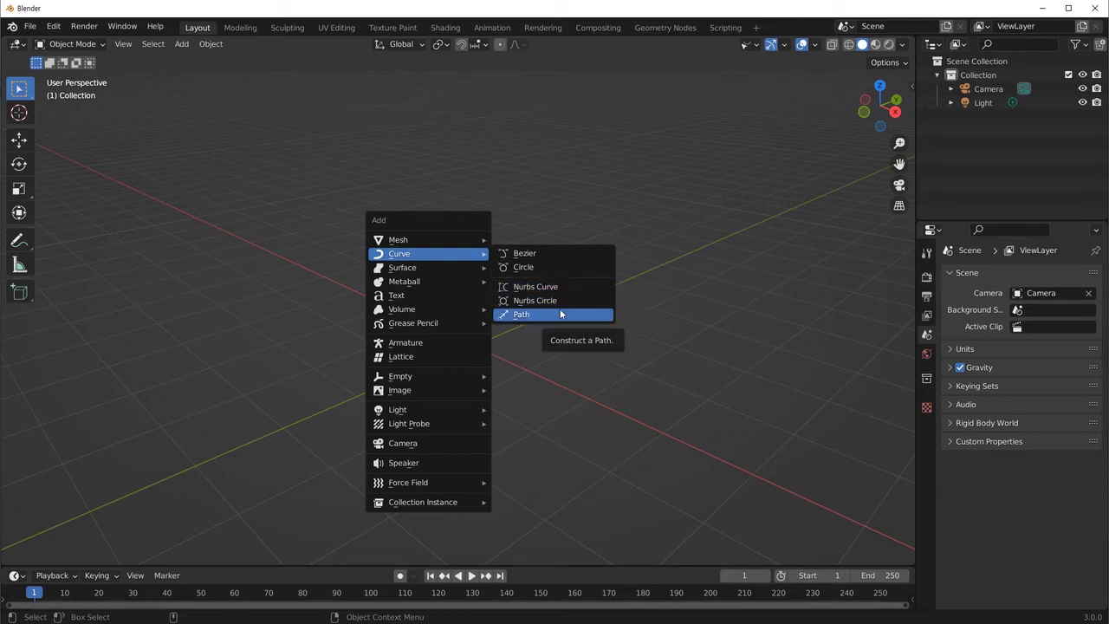
Add a Bezier curve with radius 2.98 m and move it along Y.
click(559, 254)
mouse_move(569, 273)
middle_down()
mouse_move(480, 389)
mouse_move(446, 369)
mouse_move(489, 379)
middle_up()
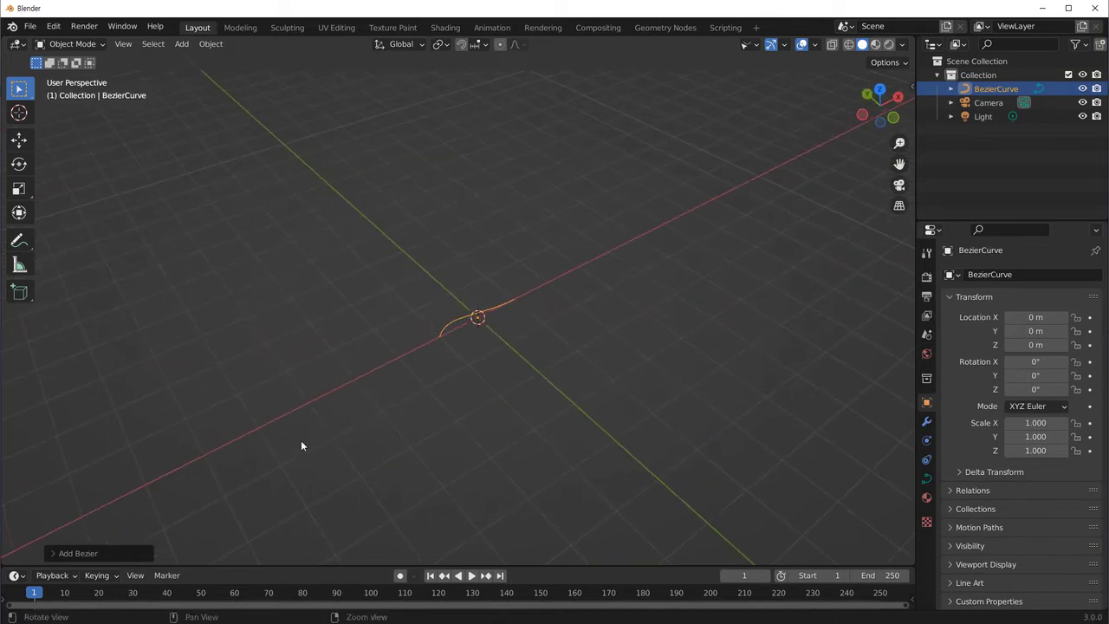
click(76, 552)
drag(177, 449, 297, 448)
mouse_move(297, 448)
middle_down()
mouse_move(288, 387)
mouse_move(459, 396)
middle_up()
key(g)
key(y)
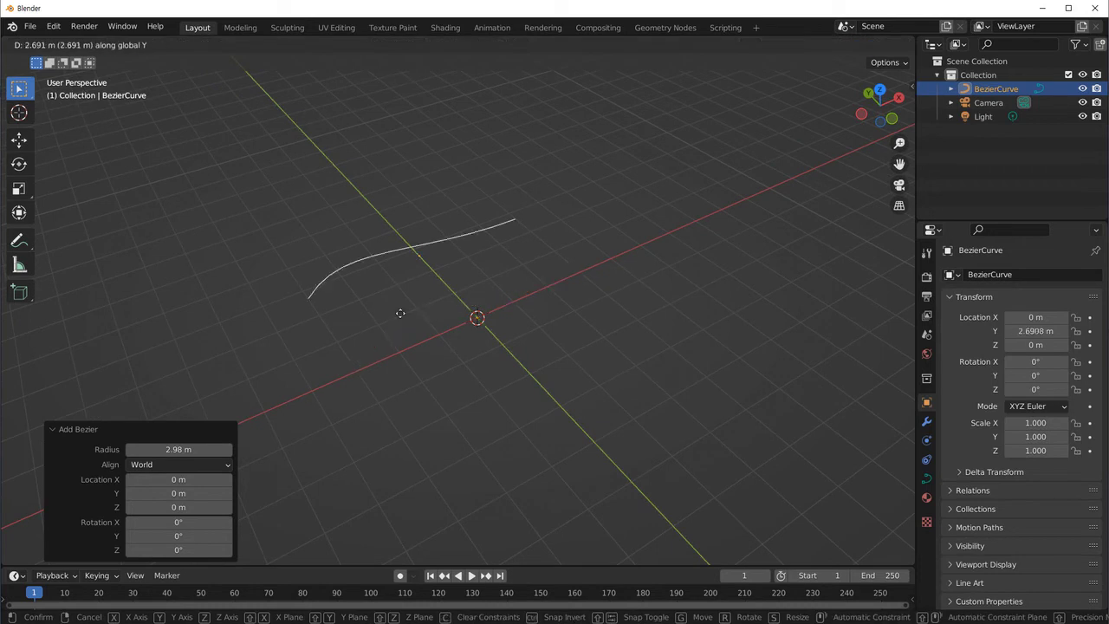
click(399, 314)
middle_drag(396, 313, 416, 335)
click(479, 252)
Add a NURBS curve of radius 2.75 m, move it to Y -1.0598 m, and view from top.
key(shift+a)
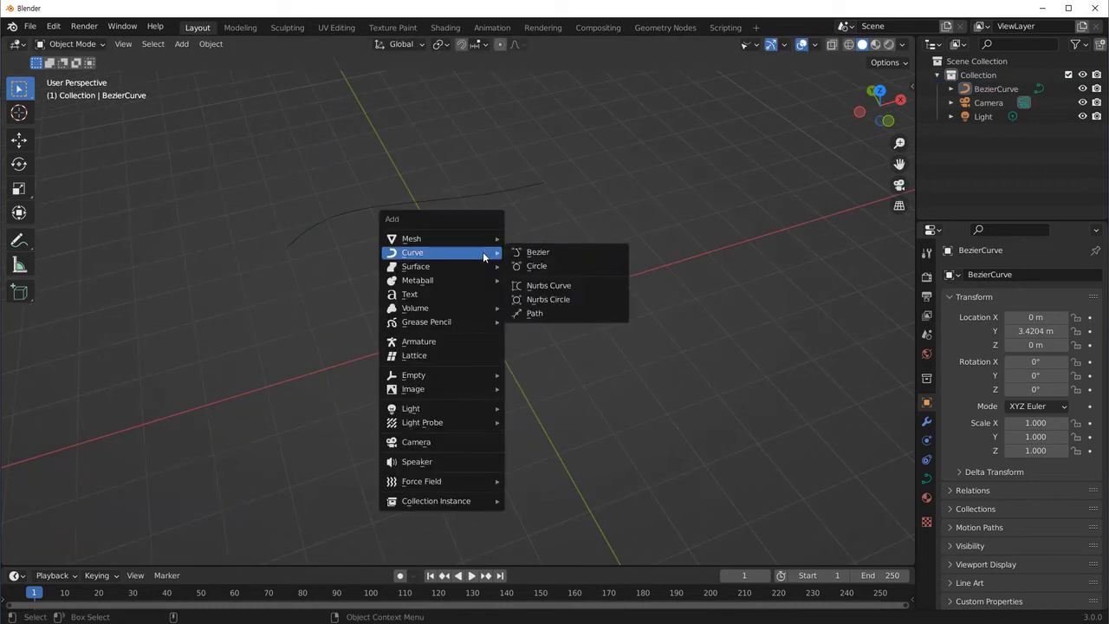
click(577, 287)
middle_drag(531, 331, 499, 387)
drag(198, 450, 320, 463)
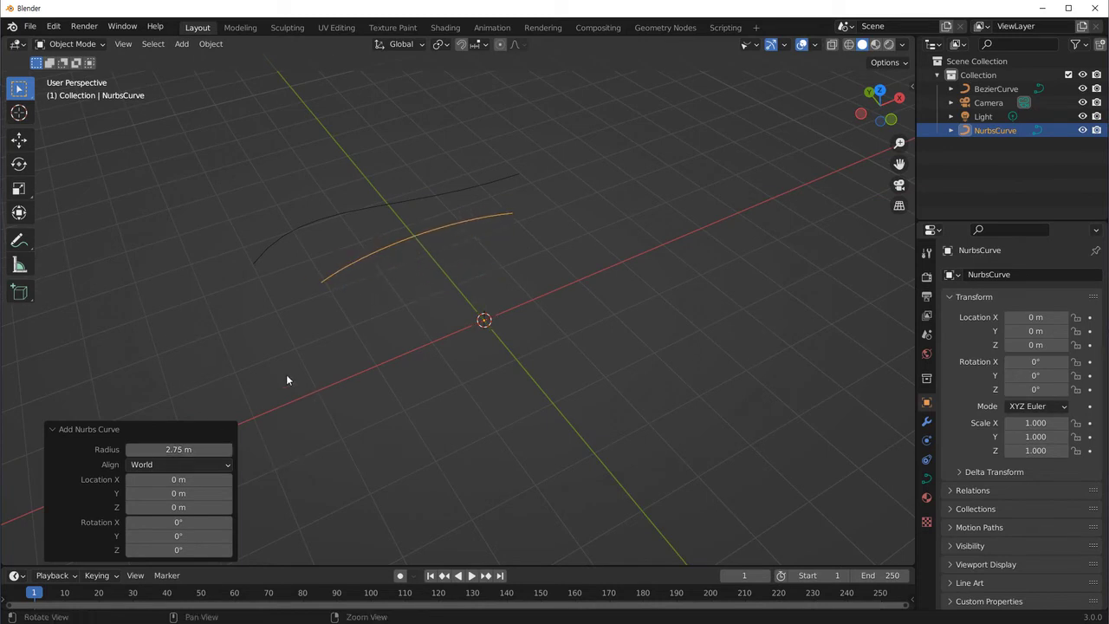
key(g)
key(y)
click(347, 366)
mouse_move(347, 364)
middle_down()
mouse_move(322, 358)
mouse_move(410, 431)
mouse_move(482, 350)
mouse_move(528, 324)
mouse_move(484, 361)
mouse_move(446, 343)
mouse_move(432, 455)
middle_up()
key(grave)
click(473, 193)
click(531, 168)
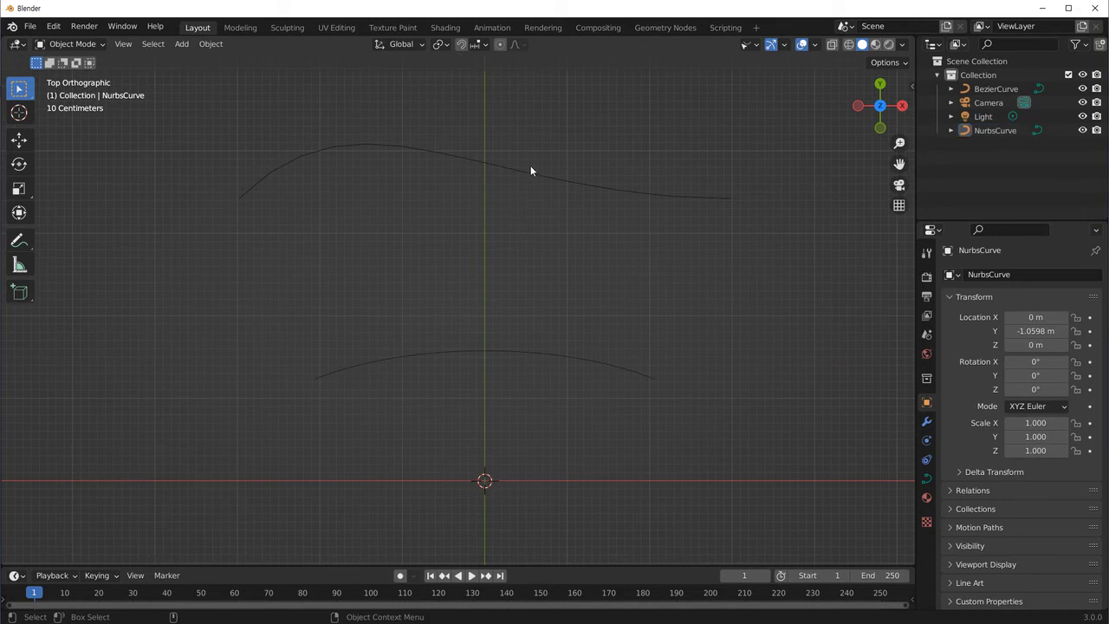
click(527, 172)
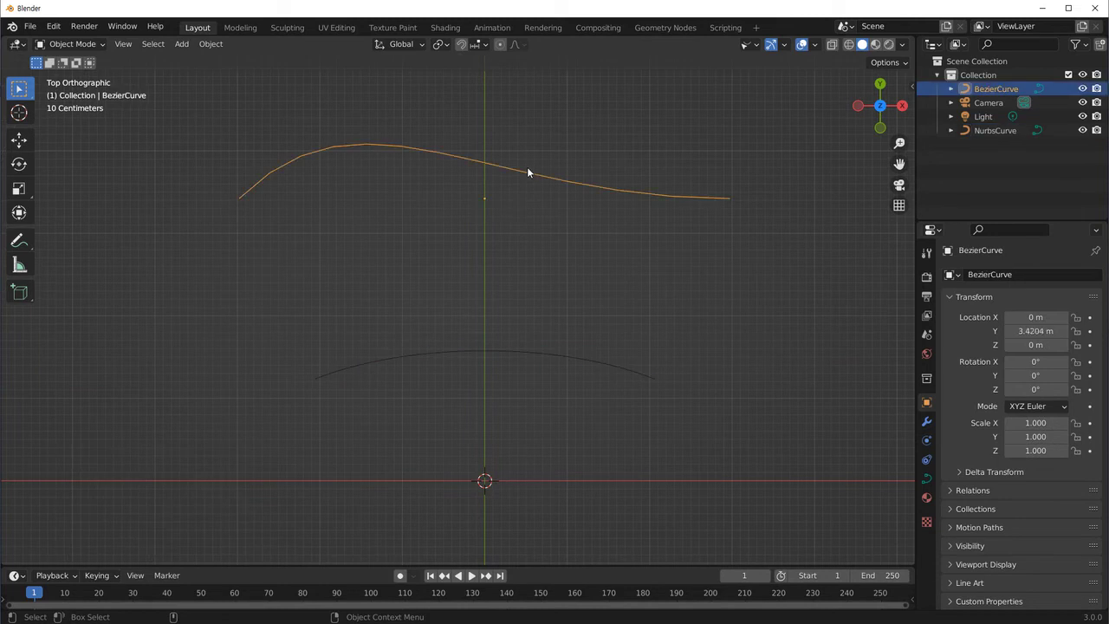
click(545, 348)
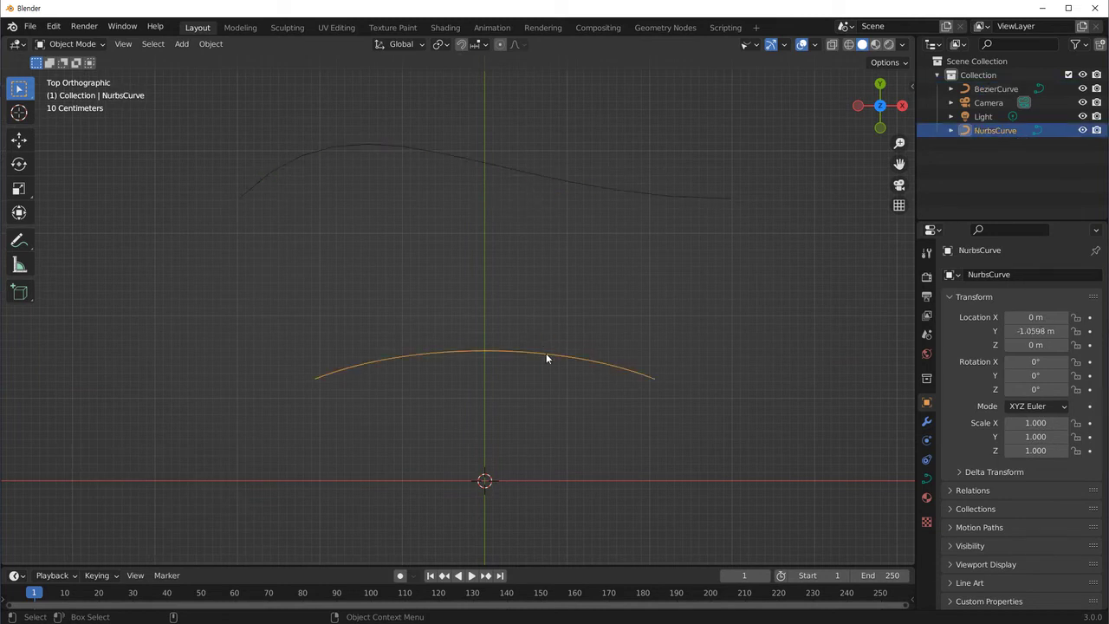
click(994, 90)
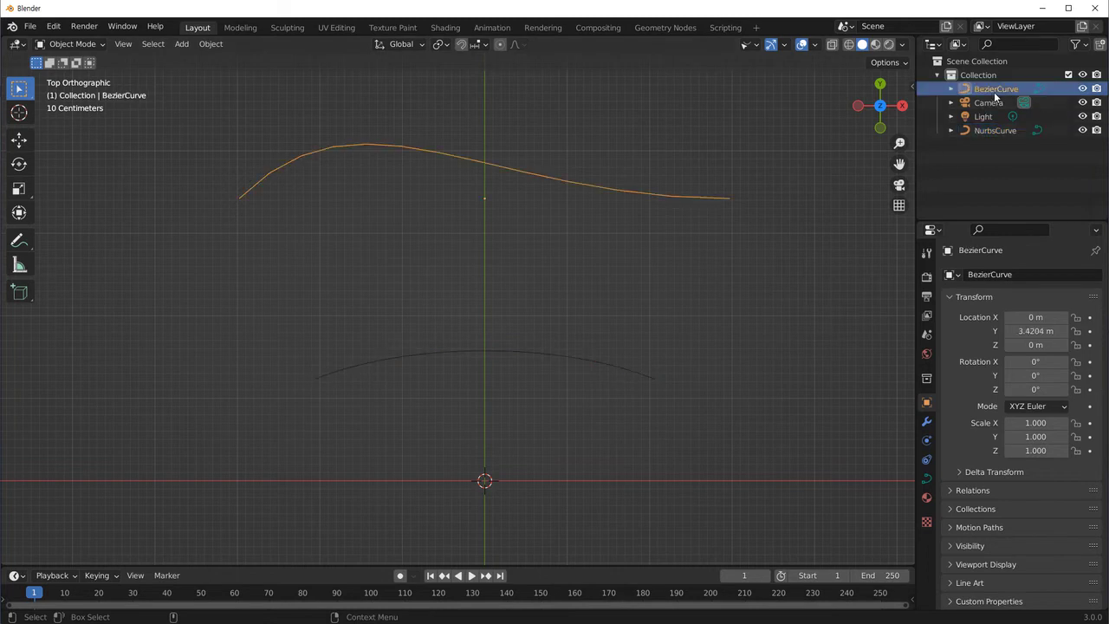
click(998, 130)
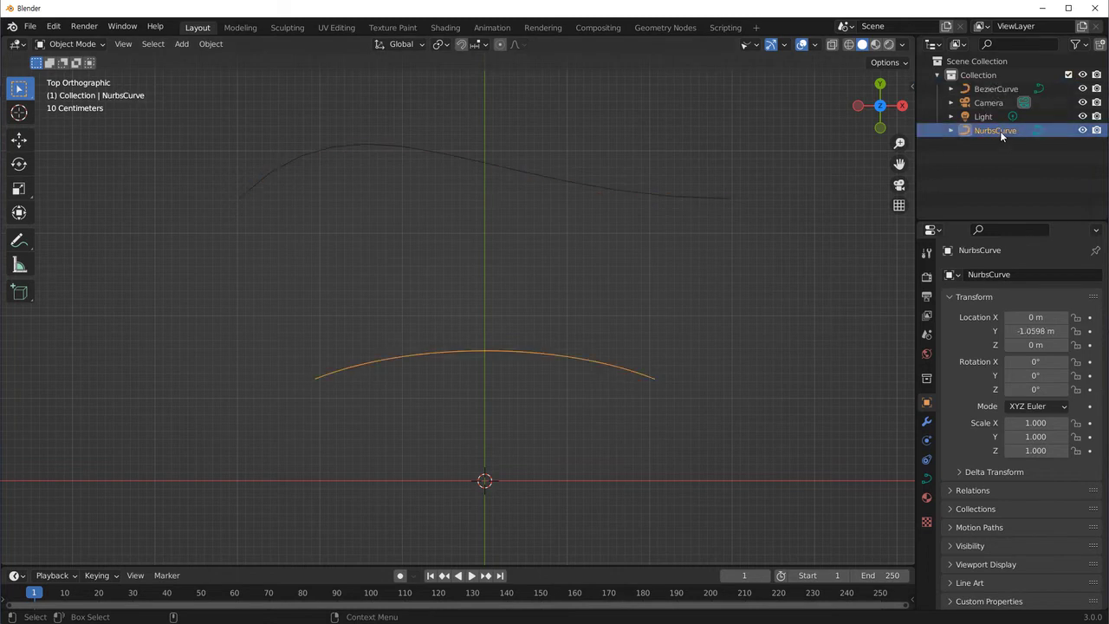
click(1040, 89)
click(1039, 130)
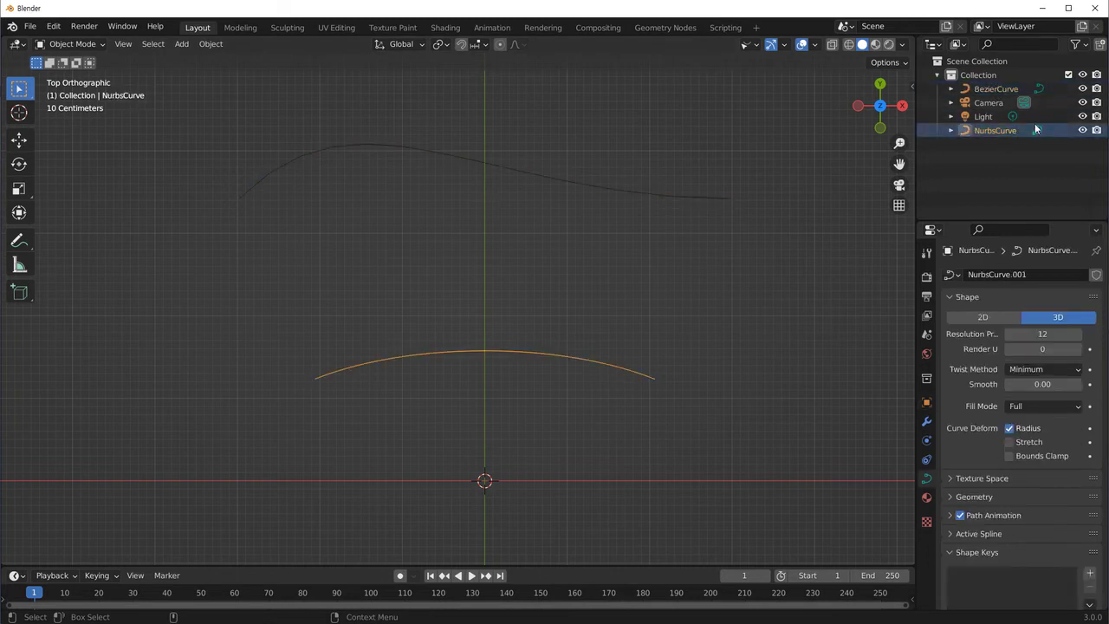
click(973, 90)
click(982, 131)
click(985, 90)
In Edit Mode, extrude three points from the Bezier curve's right end, then undo them.
shift+middle_drag(467, 283, 425, 341)
key(Tab)
scroll(426, 342, down, 2)
ctrl+scroll(395, 319, down, 1)
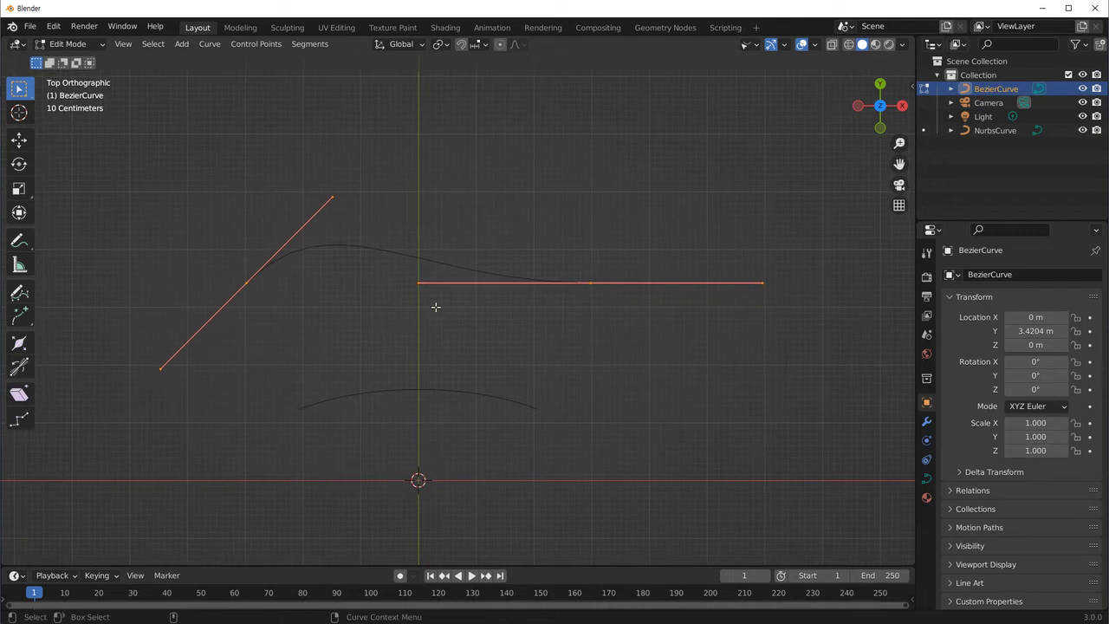
shift+middle_drag(607, 316, 540, 298)
click(523, 266)
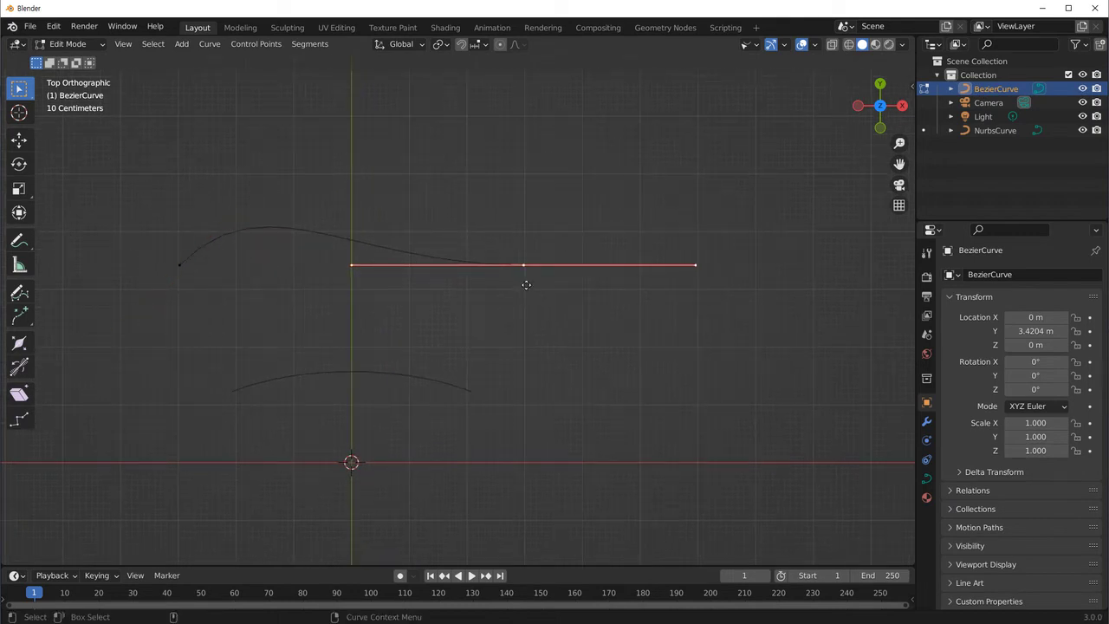
key(e)
click(631, 230)
key(e)
click(699, 307)
key(e)
click(711, 376)
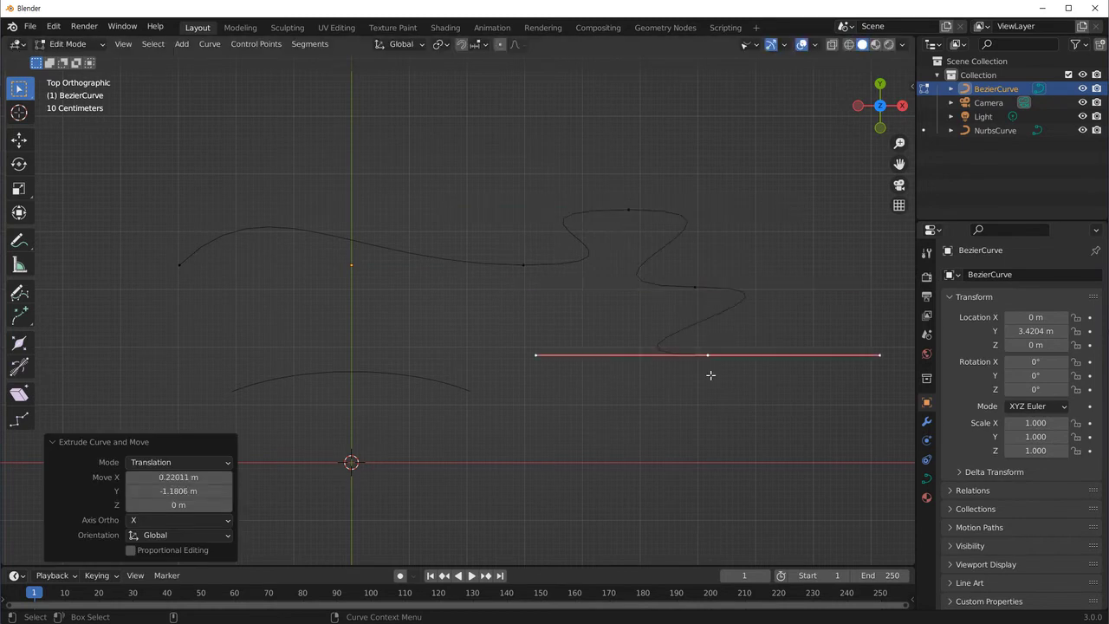
key(ctrl+z)
key(ctrl+z)
key(ctrl+z)
Select only the curve's left and right endpoints.
shift+middle_drag(198, 301, 266, 303)
key(alt+a)
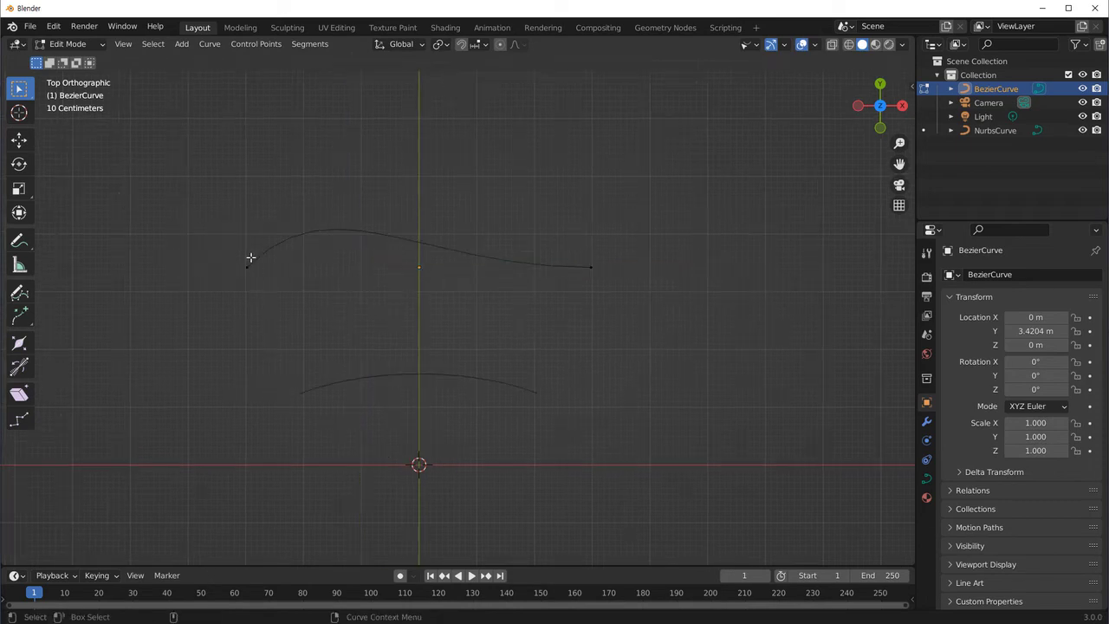
click(248, 267)
shift+click(593, 265)
ctrl+middle_drag(477, 315, 575, 317)
Subdivide the curve between its endpoints with Number of Cuts set to 4.
right_click(509, 183)
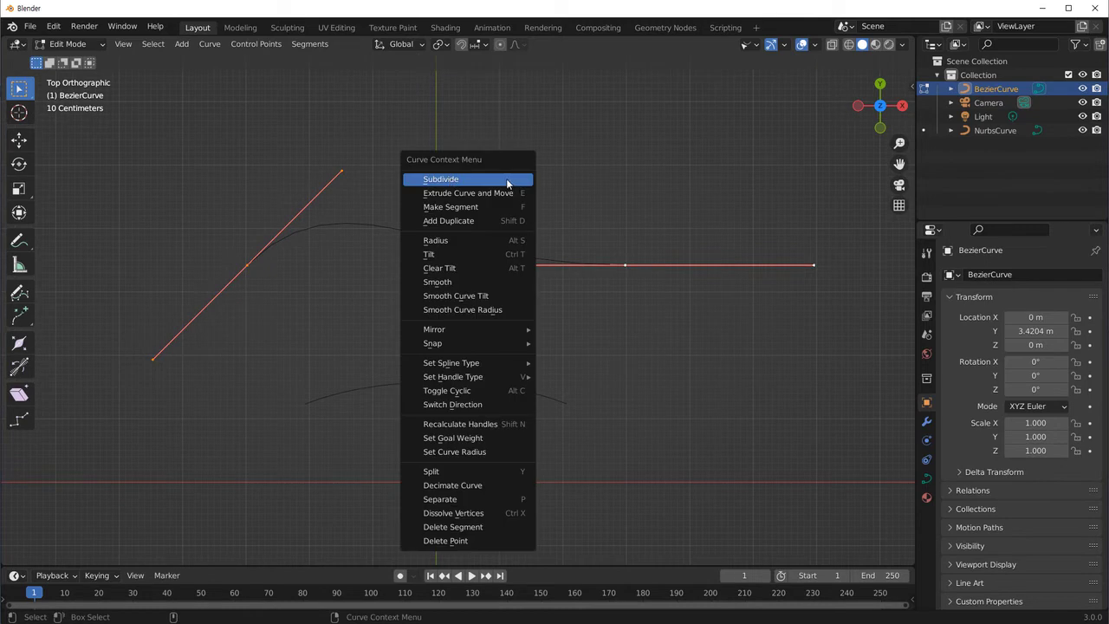
click(471, 180)
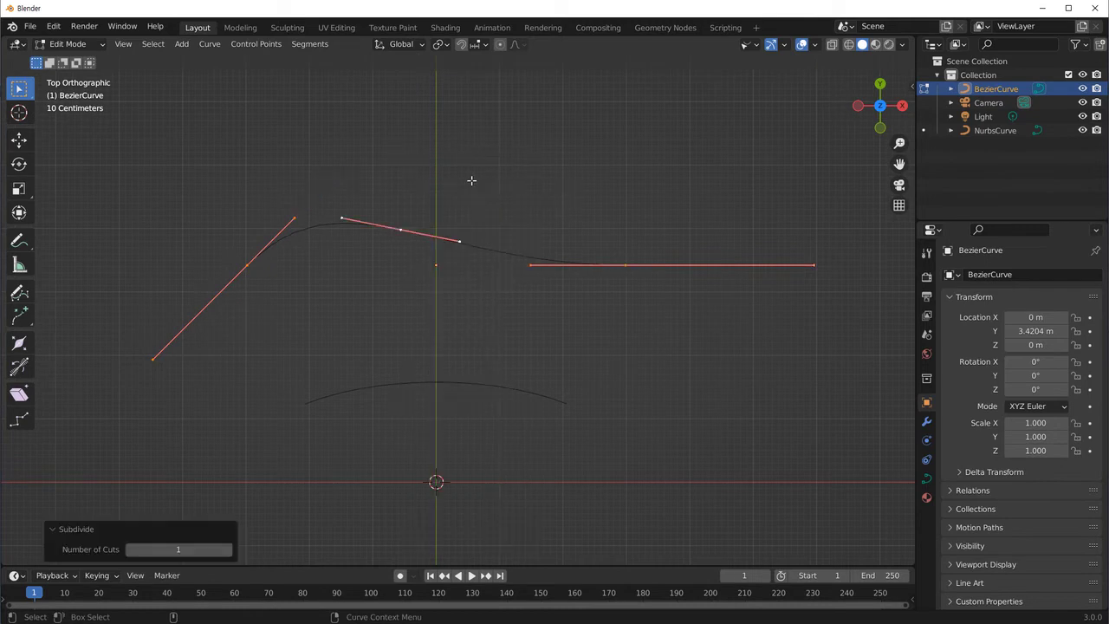
click(229, 551)
click(229, 552)
click(229, 551)
shift+middle_drag(371, 329, 455, 393)
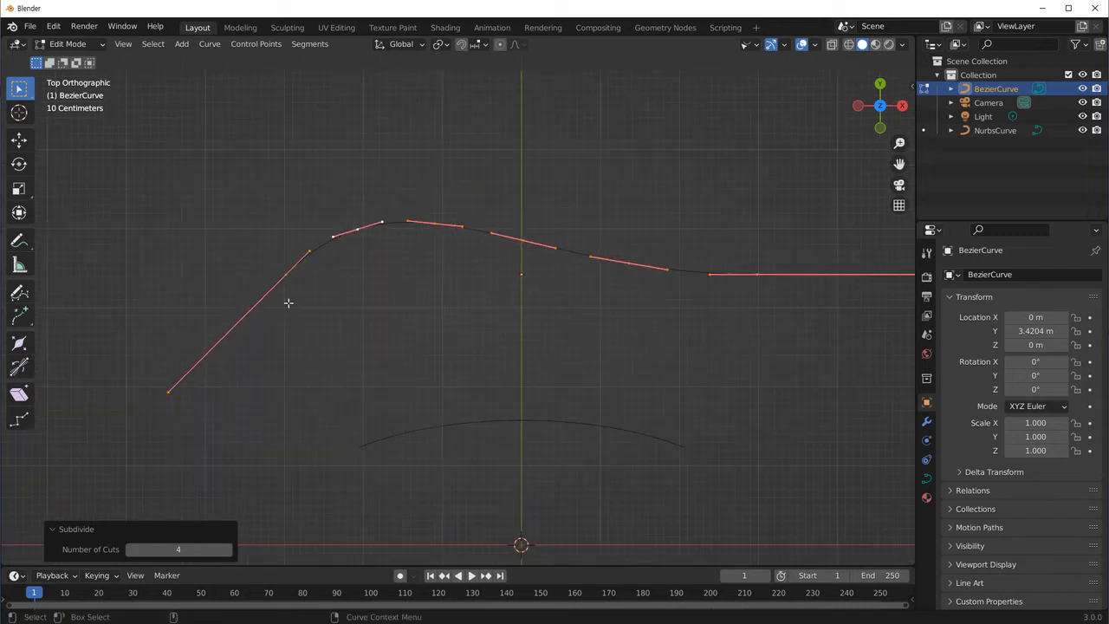
scroll(498, 307, up, 1)
scroll(512, 303, up, 1)
key(ctrl+z)
Select a middle control point near the curve's peak.
click(403, 210)
click(513, 231)
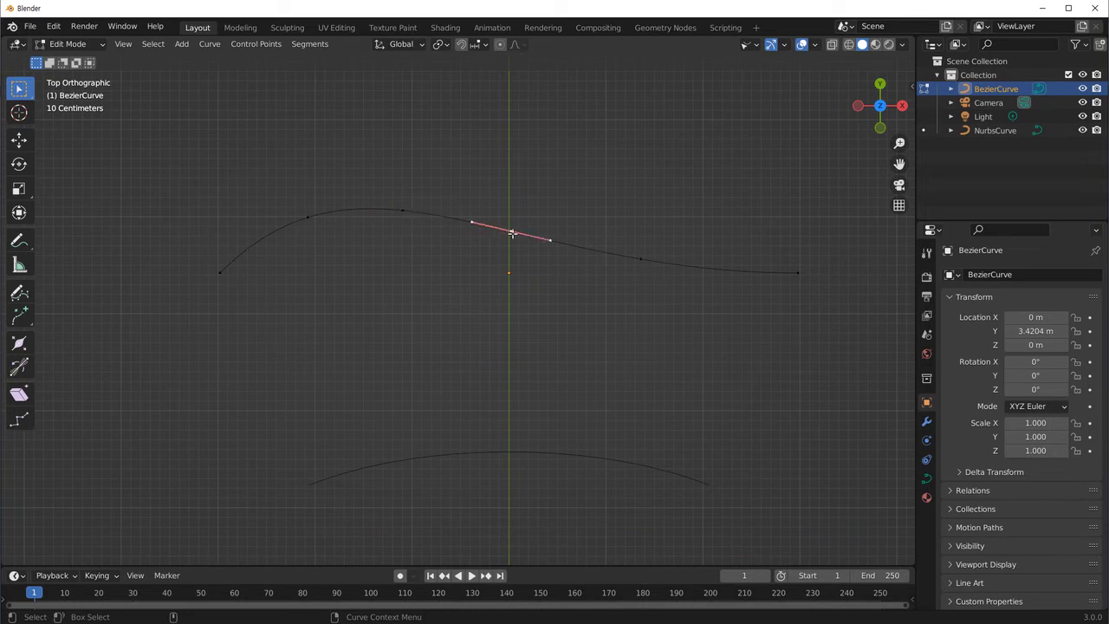
drag(513, 234, 543, 178)
click(512, 229)
Pull the selected middle point up and right with the Tweak tool.
key(w)
key(w)
key(w)
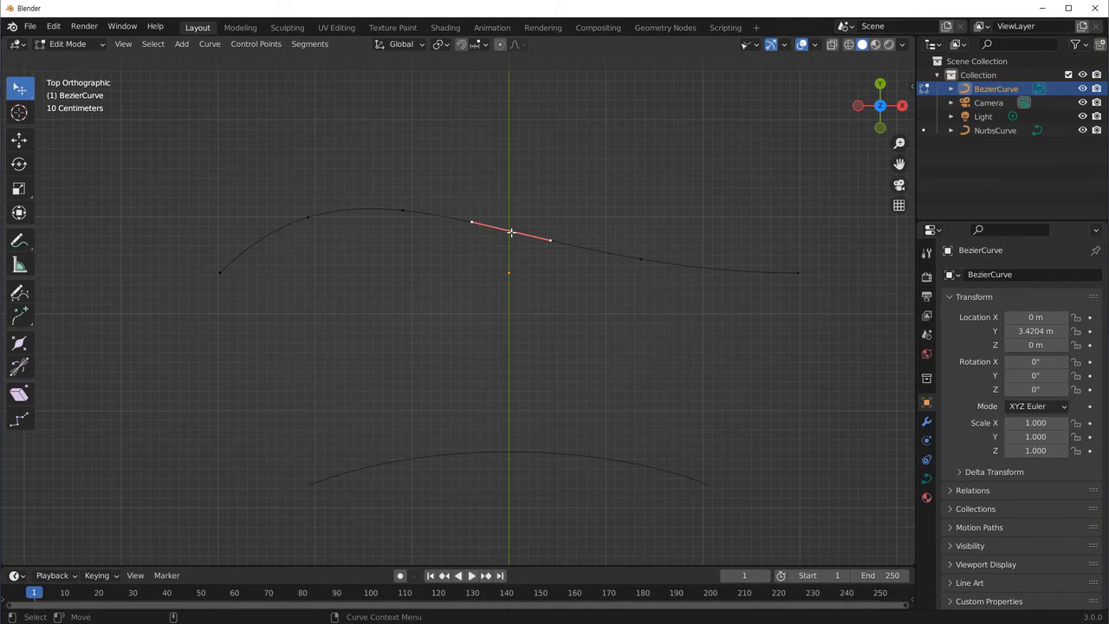
drag(511, 232, 531, 177)
shift+middle_drag(494, 228, 453, 272)
scroll(452, 272, up, 3)
shift+scroll(475, 202, up, 2)
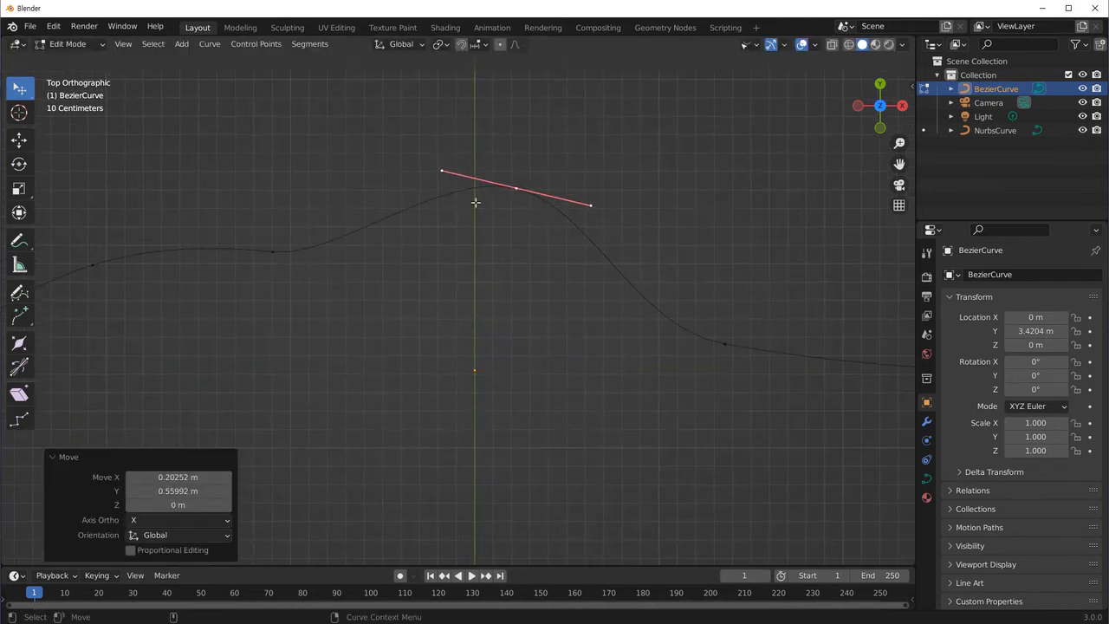
click(523, 221)
click(519, 187)
Give the raised point Vector handles and reposition both handles into a hooked crest.
key(v)
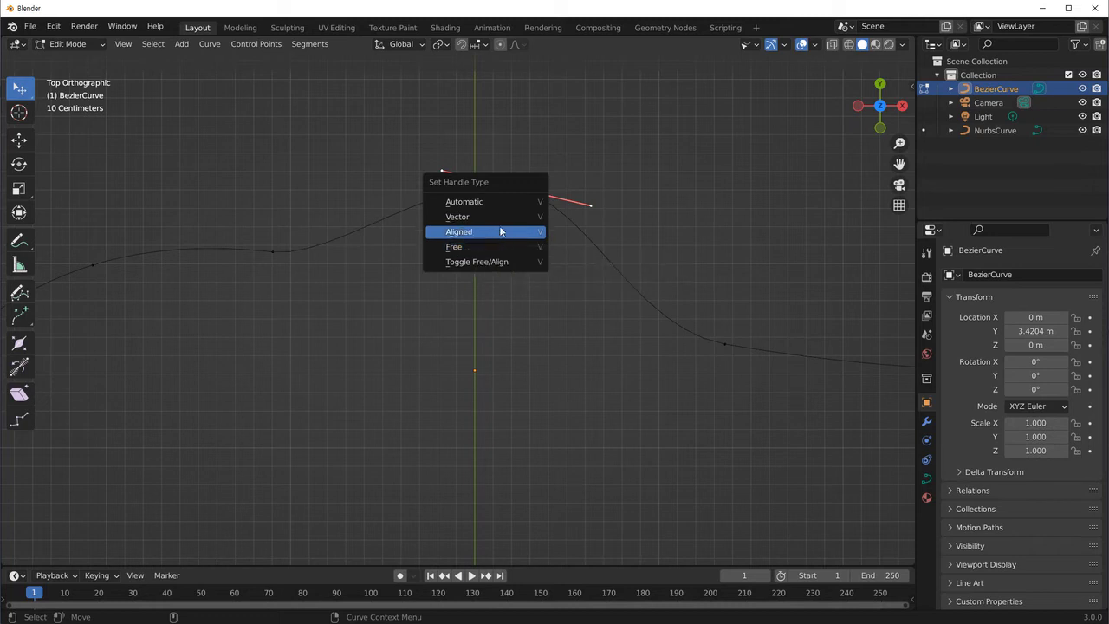
click(499, 217)
scroll(463, 256, up, 2)
click(450, 231)
key(g)
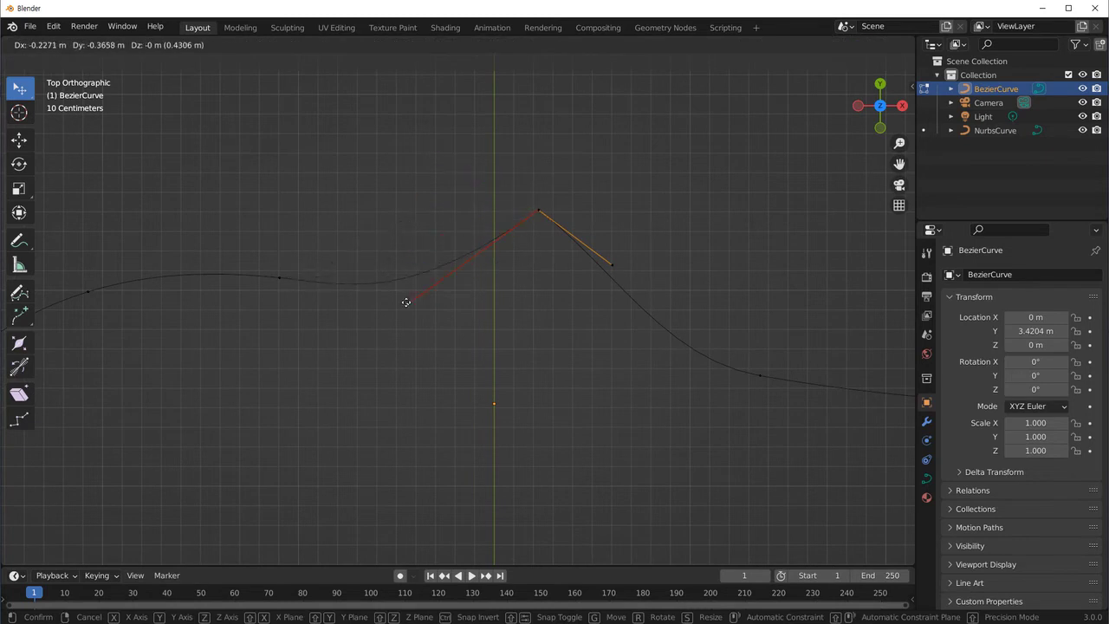
click(412, 146)
key(g)
click(416, 338)
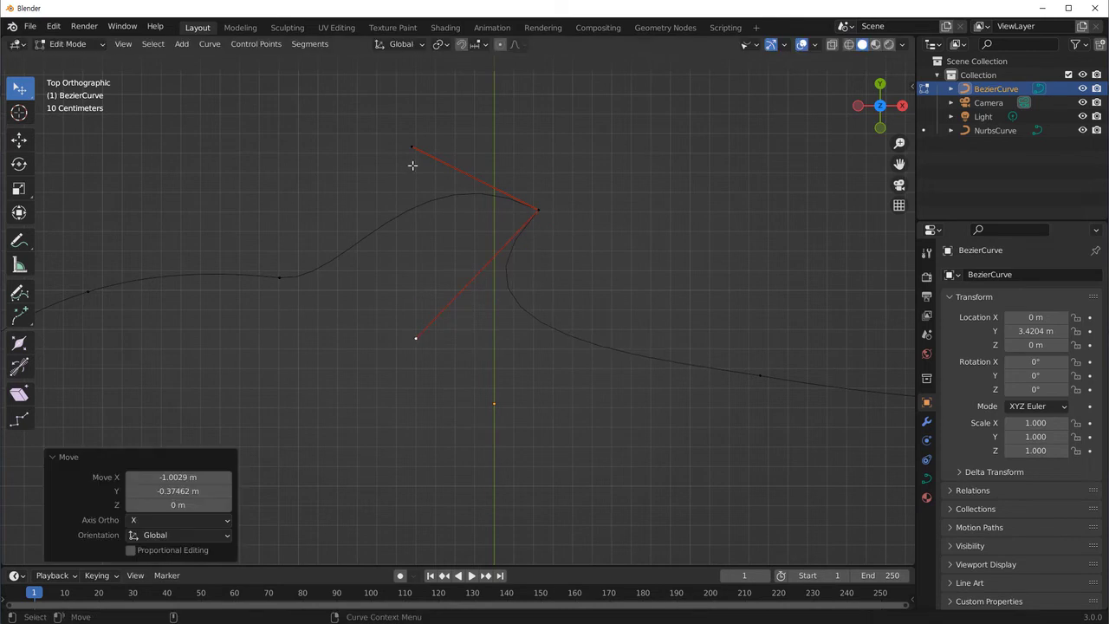
scroll(408, 366, down, 4)
shift+middle_drag(408, 367, 372, 155)
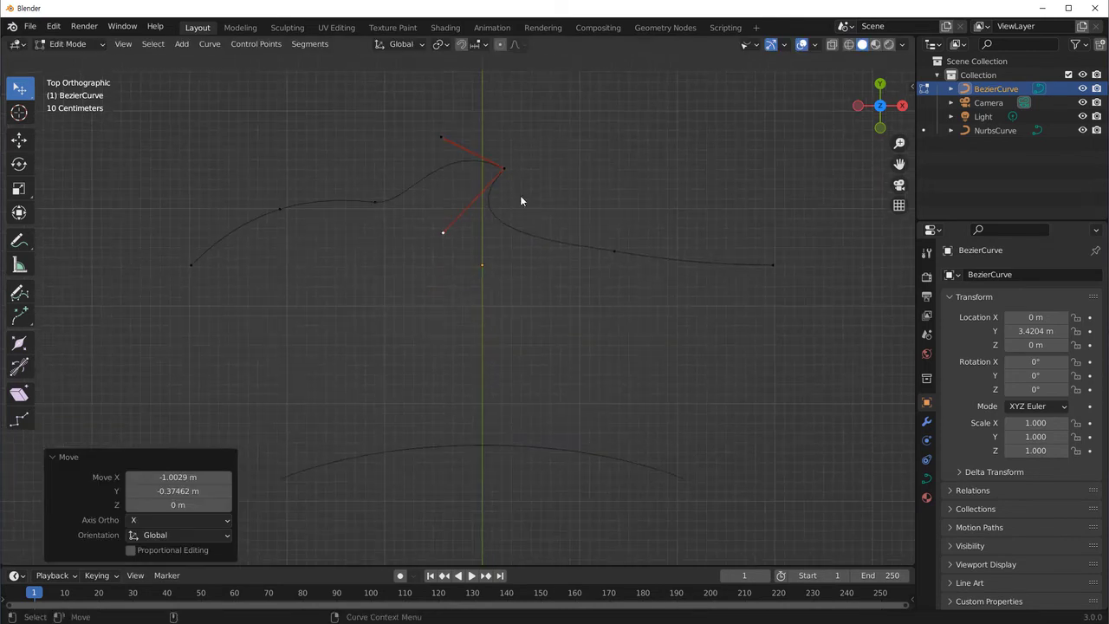
Return to Object Mode and select the NurbsCurve object.
key(Tab)
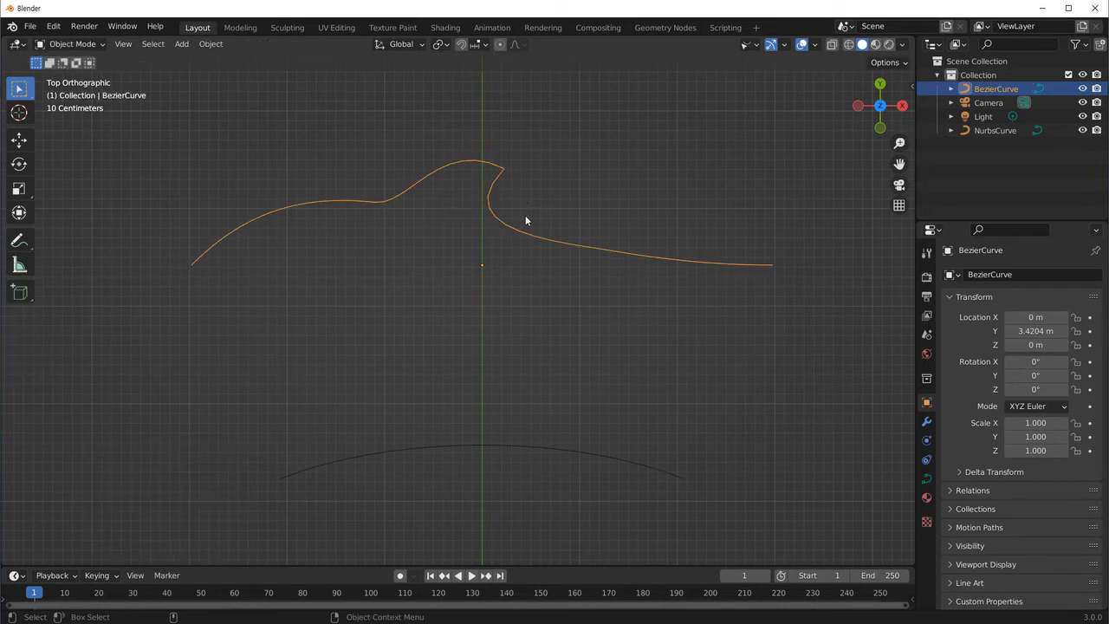
scroll(470, 345, down, 2)
click(436, 355)
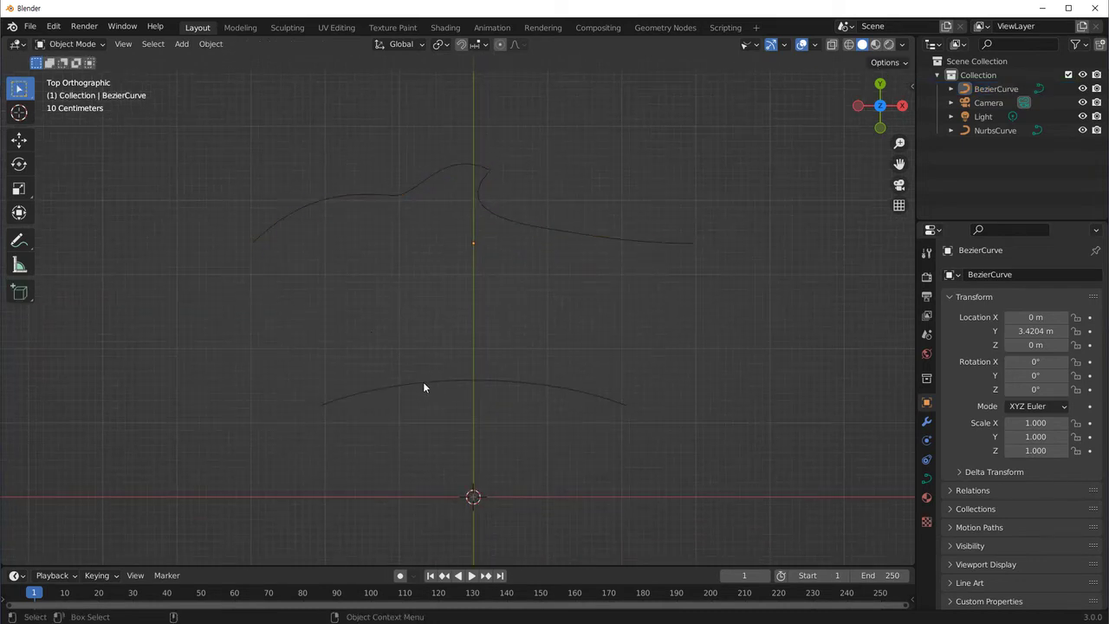
click(442, 380)
click(440, 379)
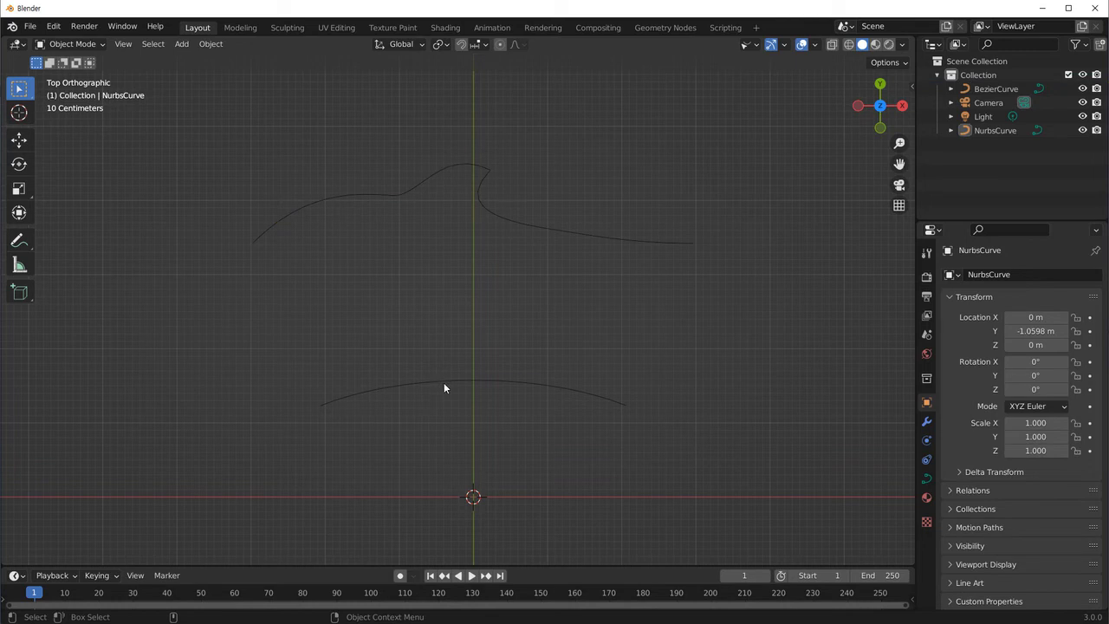
Select the NURBS curve, enter Edit Mode, and frame its control polygon.
click(445, 385)
key(Tab)
shift+middle_drag(488, 411, 518, 350)
scroll(517, 350, down, 1)
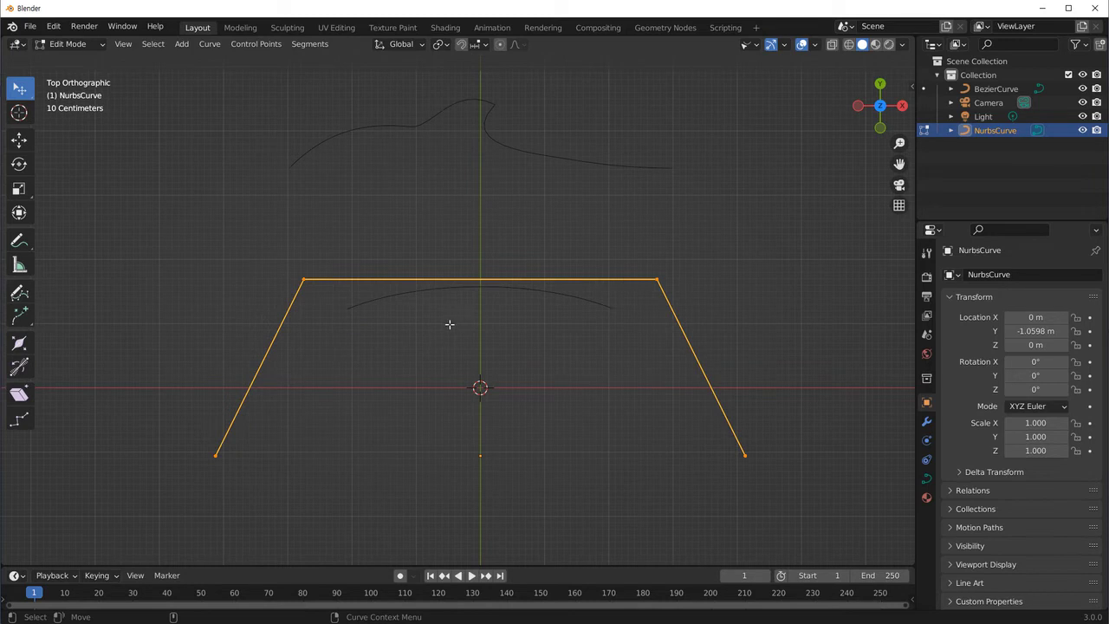
scroll(404, 315, up, 3)
shift+middle_drag(320, 379, 340, 387)
shift+middle_drag(390, 208, 348, 260)
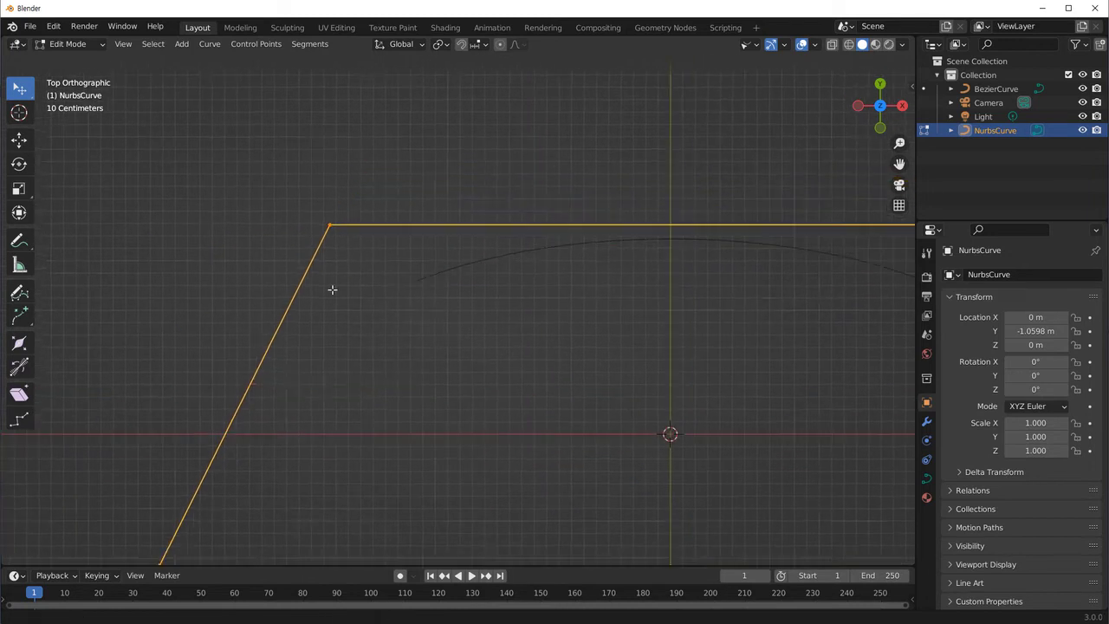
shift+middle_drag(448, 302, 304, 347)
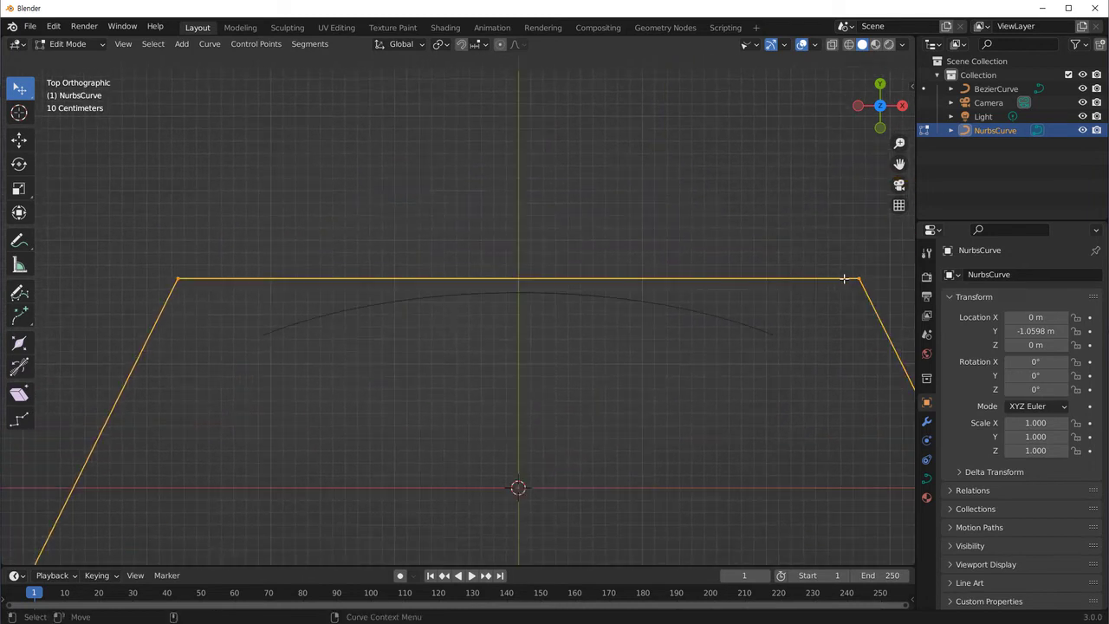
mouse_move(764, 257)
shift+middle_down()
mouse_move(664, 258)
mouse_move(606, 189)
shift+middle_up()
scroll(644, 235, down, 3)
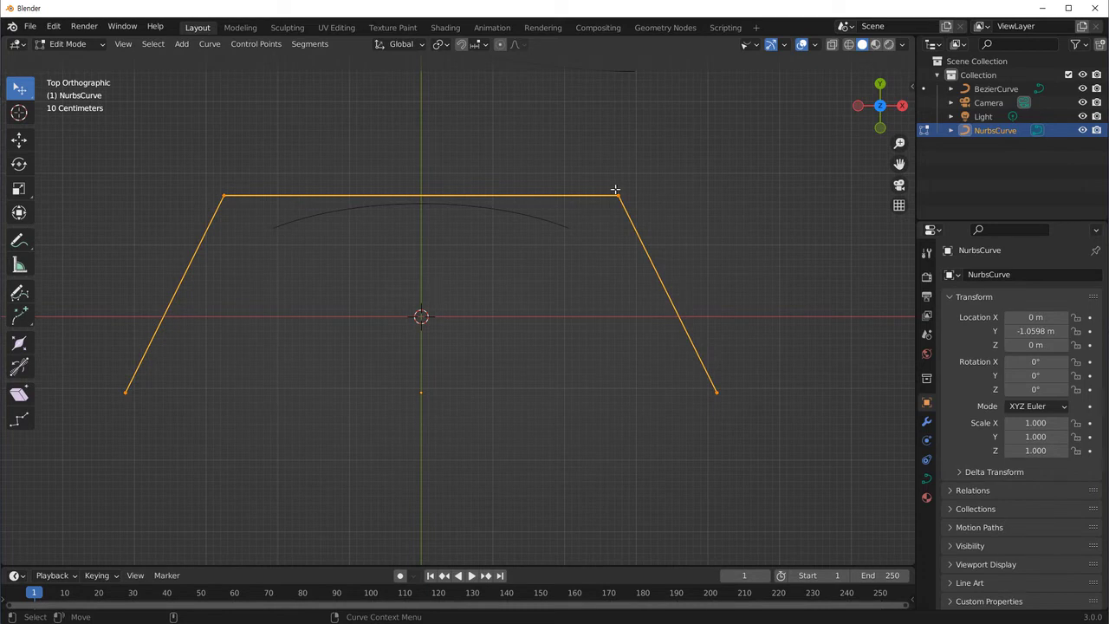
Lower the top-right control point and raise the top-left one to tilt the arc.
click(612, 233)
shift+middle_drag(617, 196, 615, 211)
drag(614, 212, 580, 264)
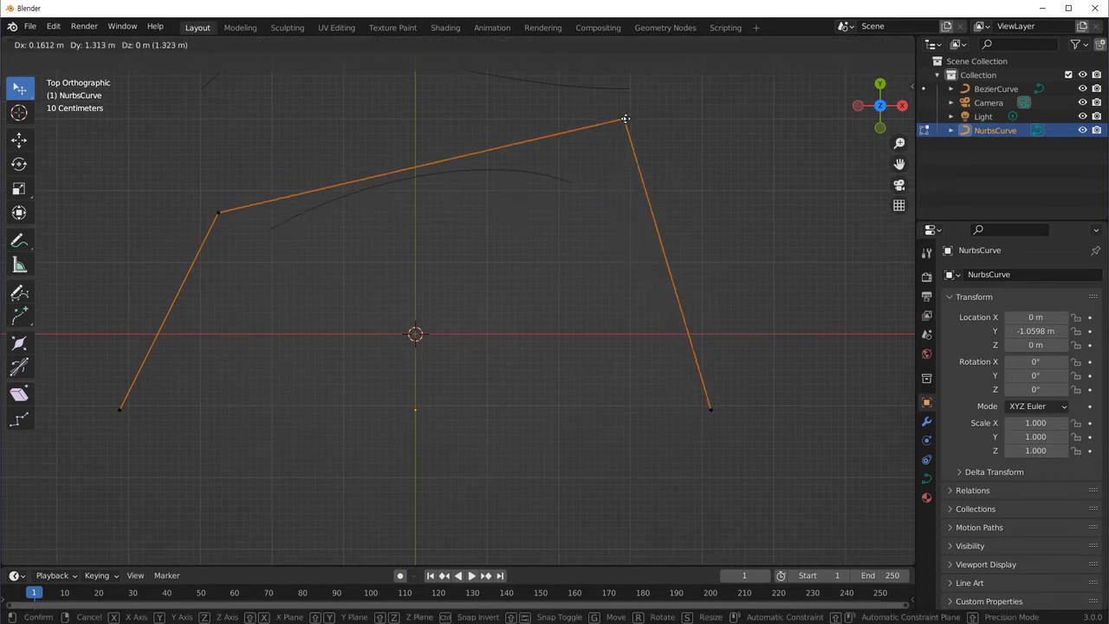
drag(218, 213, 253, 154)
mouse_move(302, 310)
shift+middle_down()
mouse_move(378, 312)
mouse_move(369, 215)
shift+middle_up()
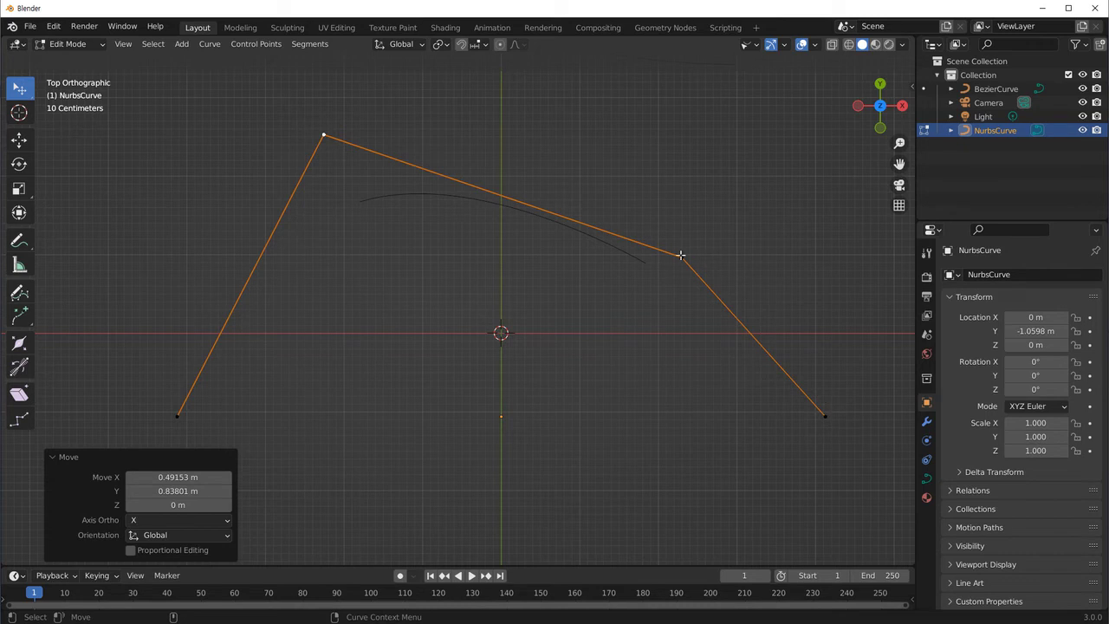
drag(678, 259, 660, 259)
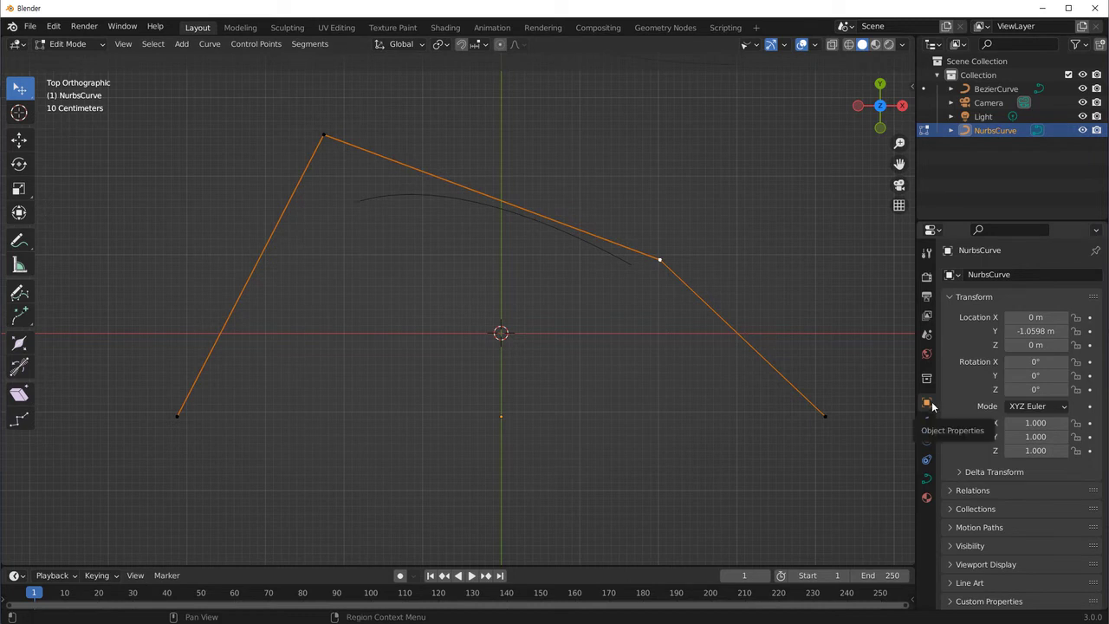
Enable Endpoint U under Active Spline in the curve's Object Data properties.
click(927, 480)
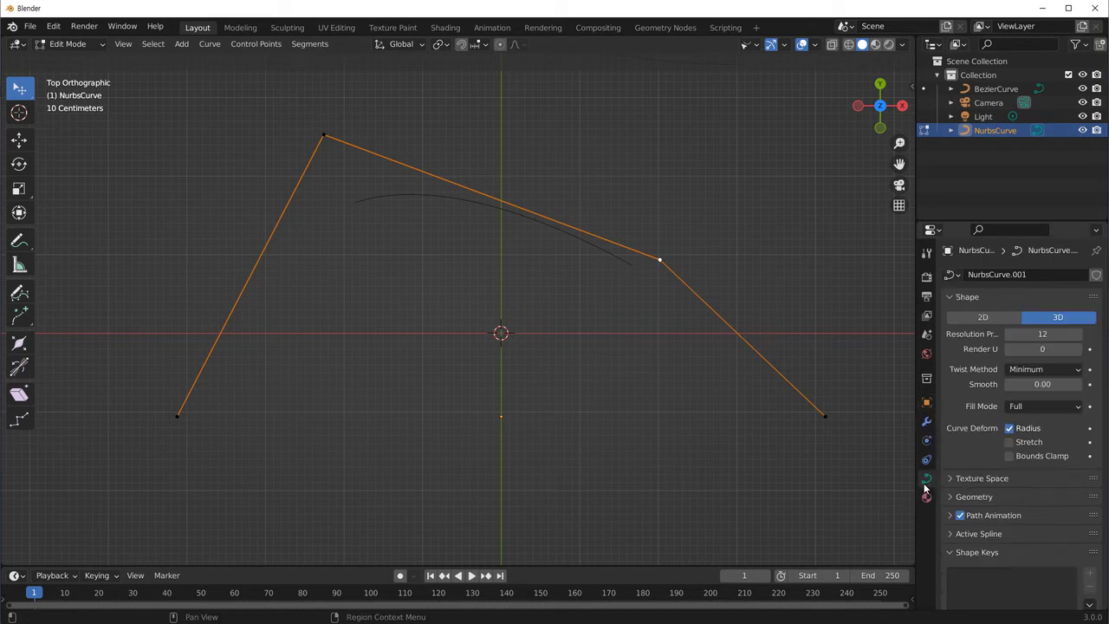
click(950, 298)
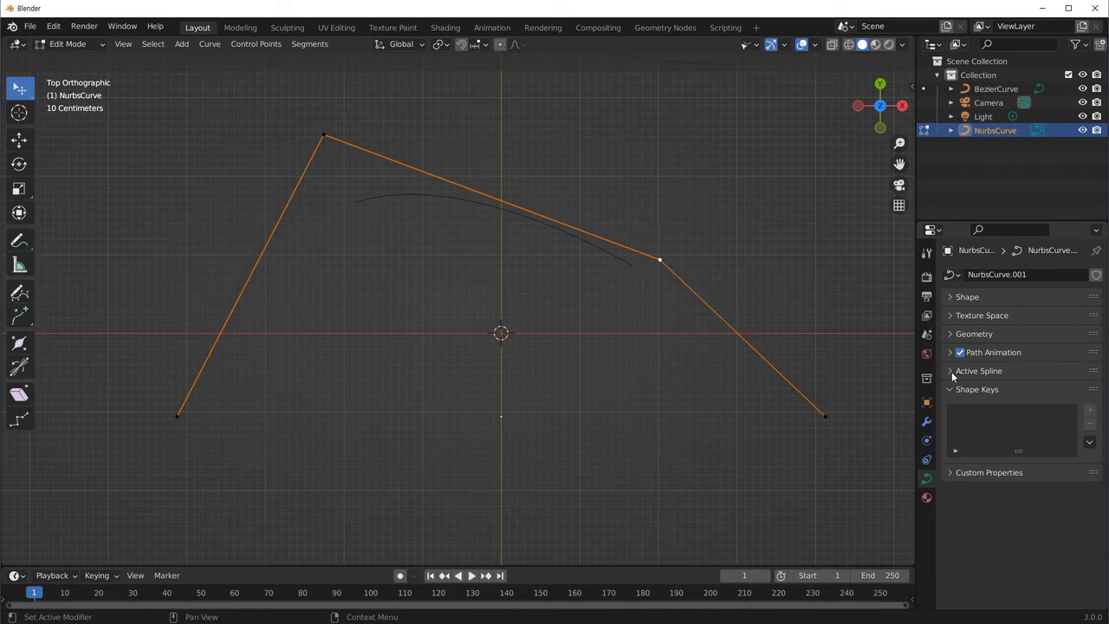
click(951, 373)
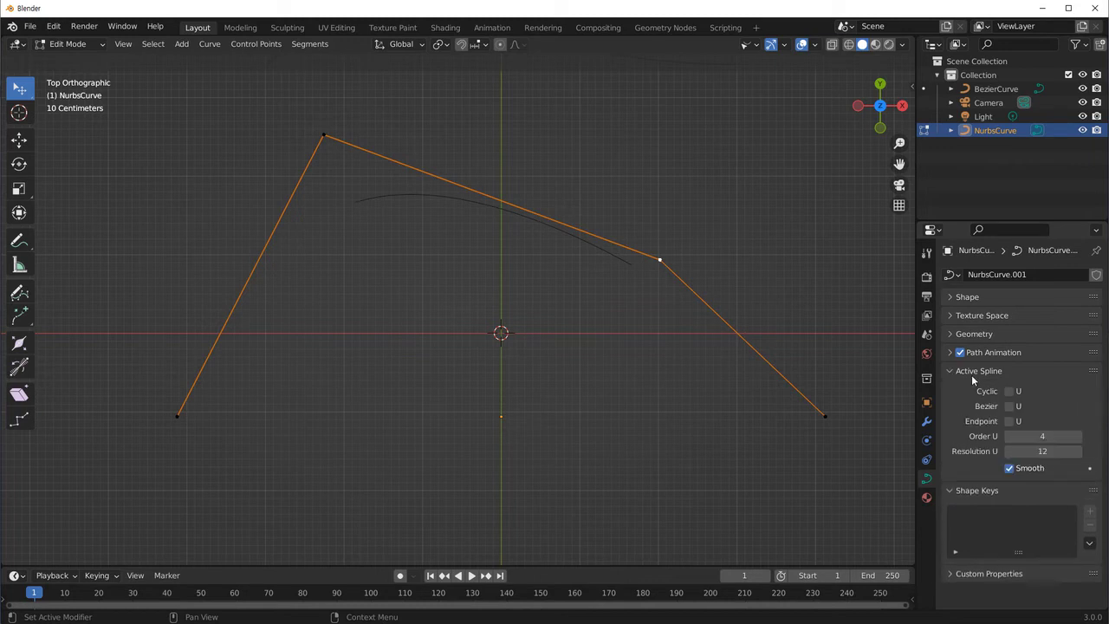
click(1010, 422)
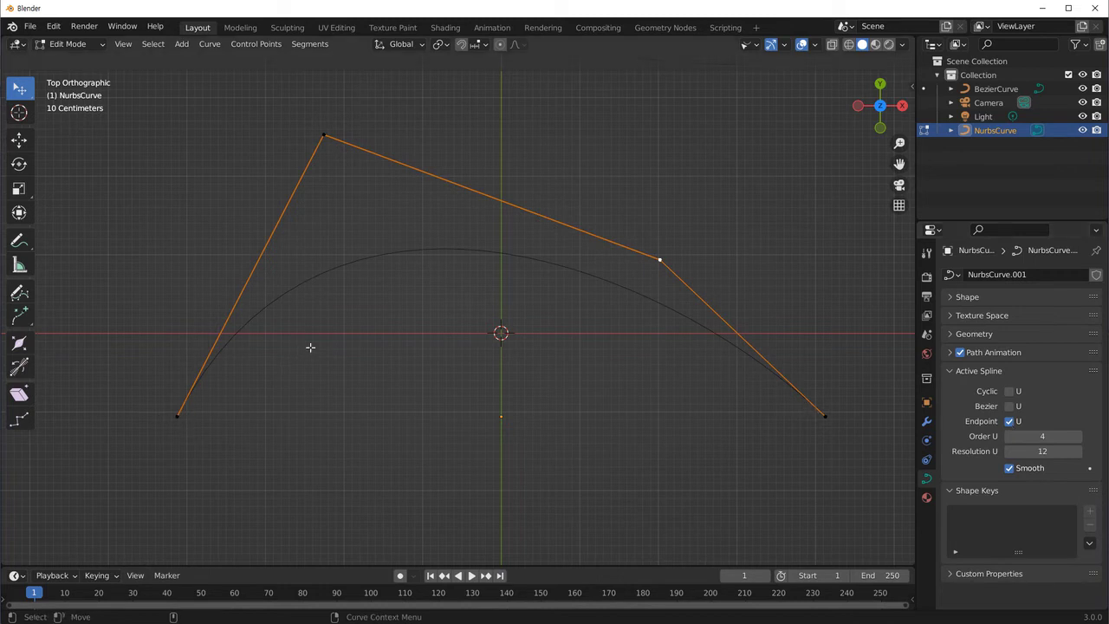
Nudge the top-left control point and lower the upper-right control point.
scroll(371, 330, down, 1)
mouse_move(340, 215)
mouse_down()
mouse_move(353, 341)
mouse_move(322, 222)
mouse_up()
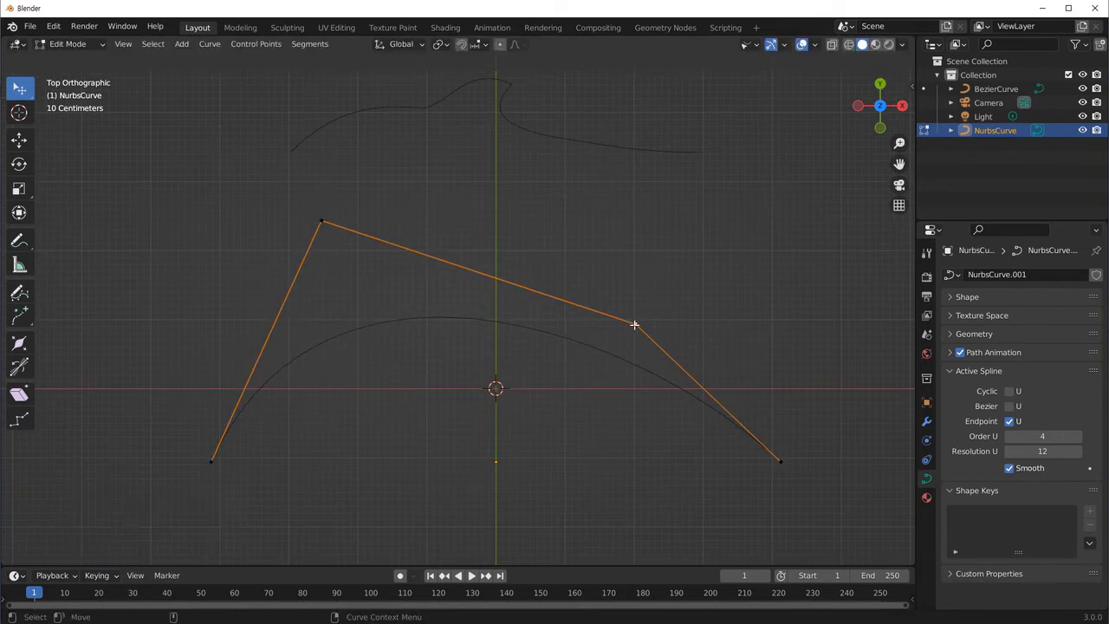
drag(635, 325, 625, 309)
click(639, 289)
scroll(538, 359, up, 1)
scroll(537, 390, down, 1)
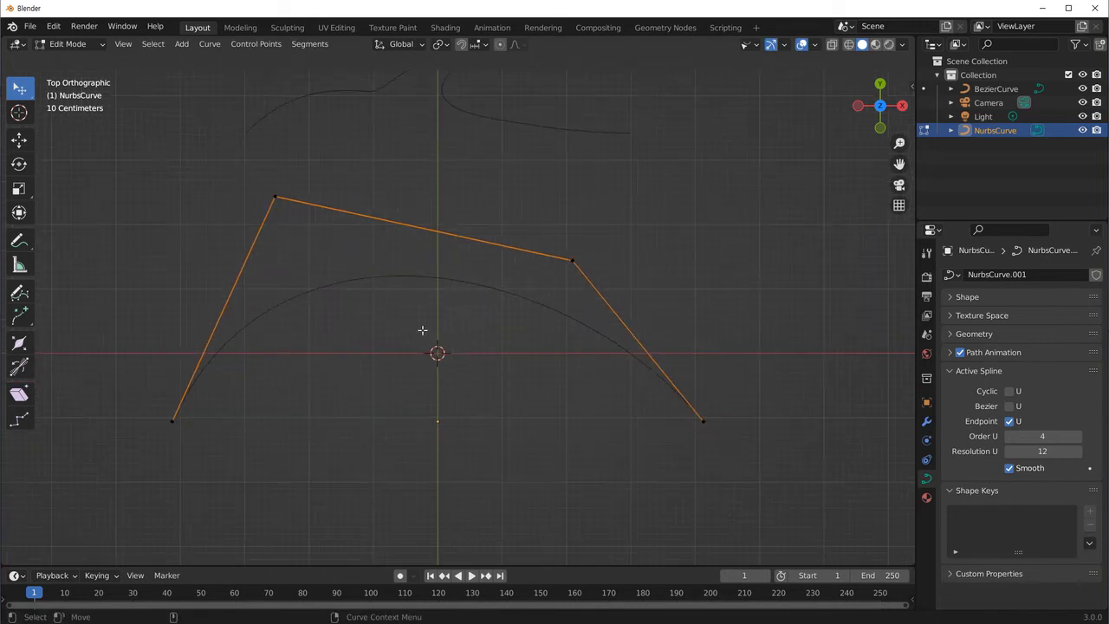
mouse_move(635, 446)
shift+middle_down()
mouse_move(646, 444)
mouse_move(483, 443)
shift+middle_up()
Extrude three new control points from the curve's right end, down then up.
key(e)
click(612, 467)
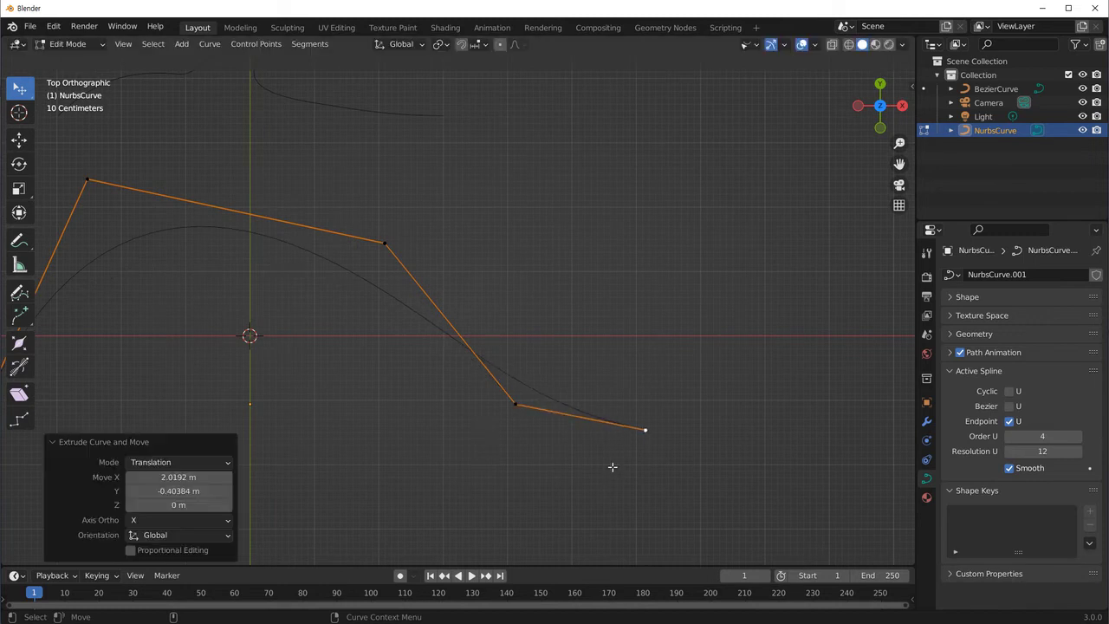
key(e)
click(755, 377)
key(e)
click(796, 234)
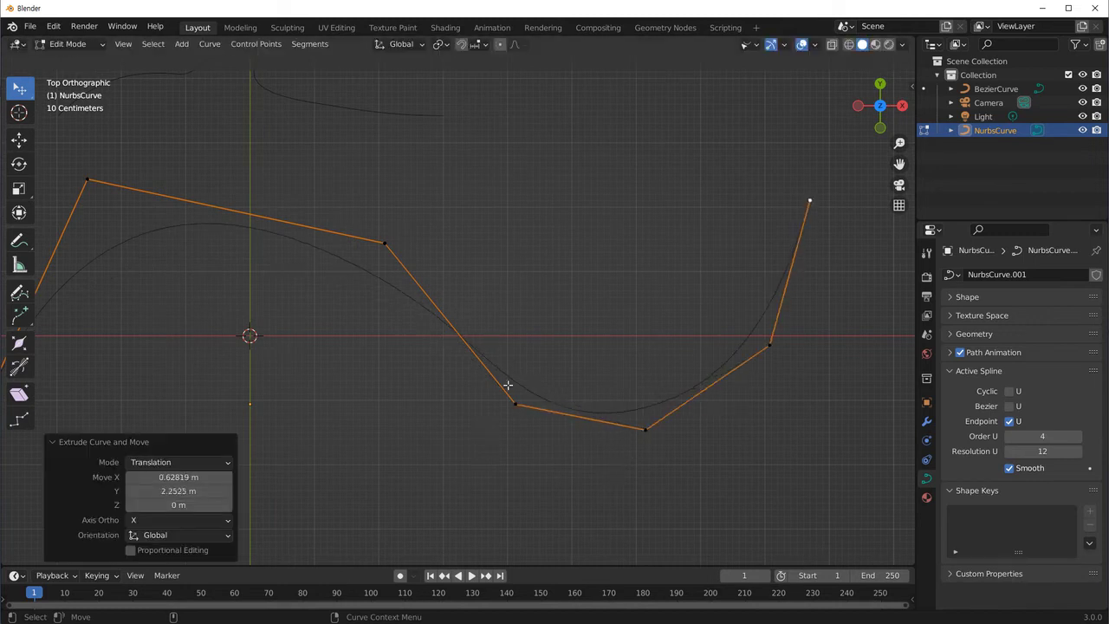
Select the two top control points of the curve.
scroll(389, 379, down, 2)
shift+middle_drag(318, 422, 419, 446)
scroll(439, 447, up, 1)
click(433, 377)
click(260, 231)
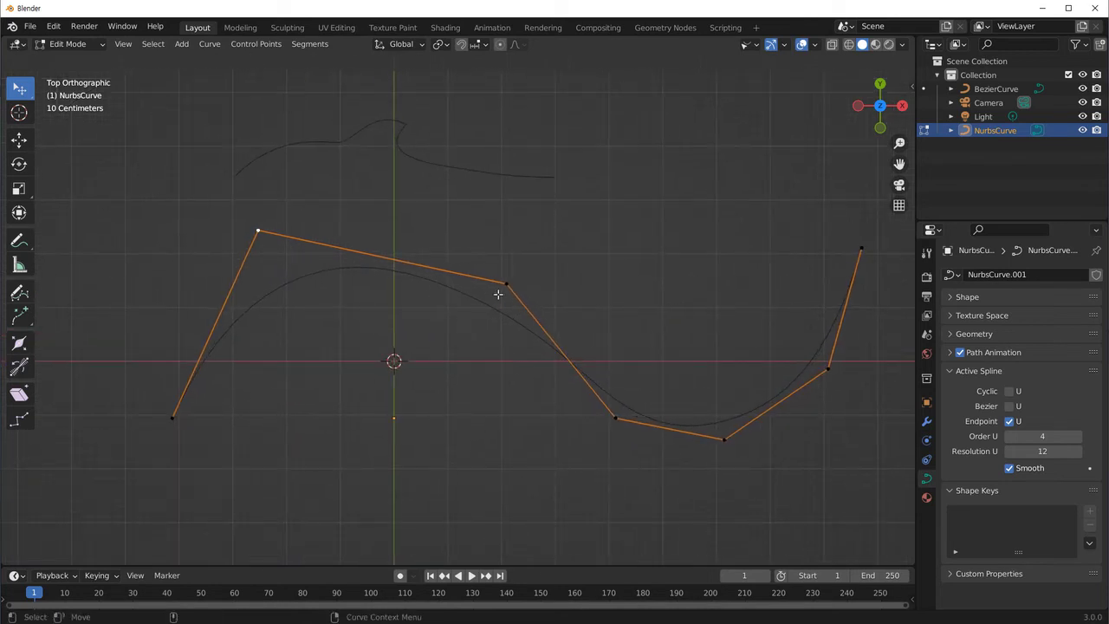
shift+click(510, 282)
Subdivide the selected top segment with Number of Cuts set to 2.
right_click(612, 183)
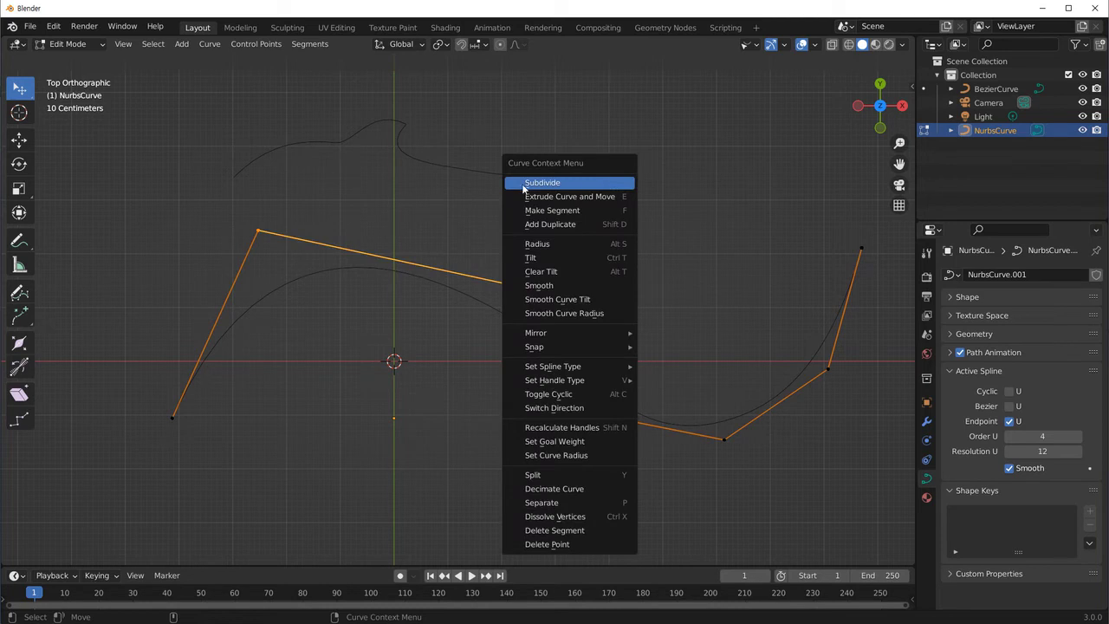
click(555, 182)
mouse_move(177, 549)
mouse_down()
mouse_move(213, 550)
mouse_move(143, 550)
mouse_move(156, 549)
mouse_up()
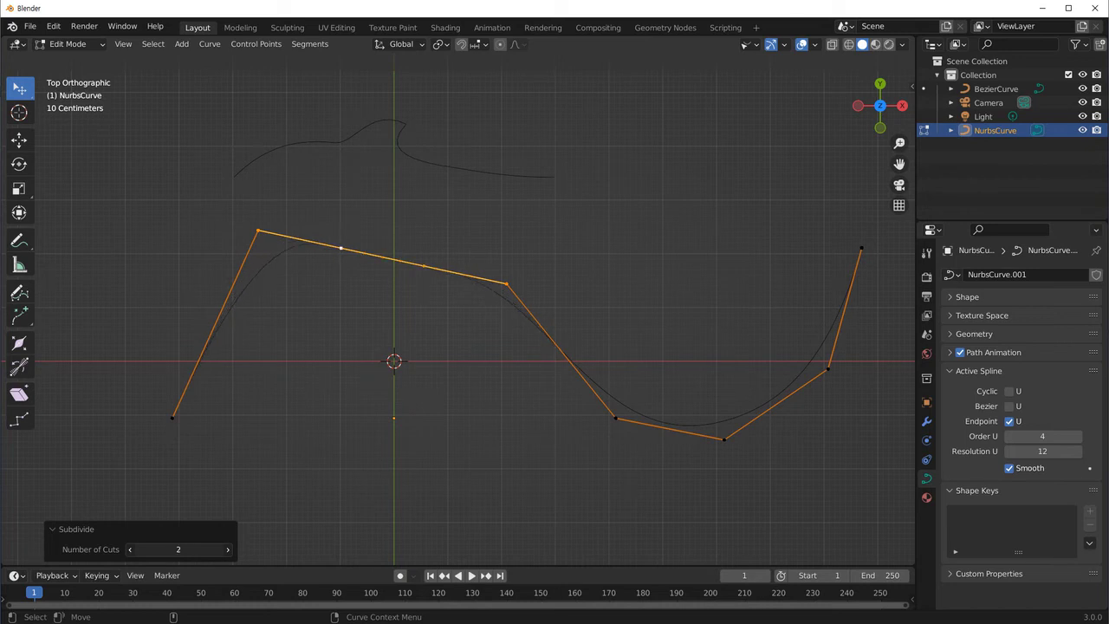
scroll(458, 468, down, 1)
scroll(403, 354, down, 1)
scroll(401, 353, up, 1)
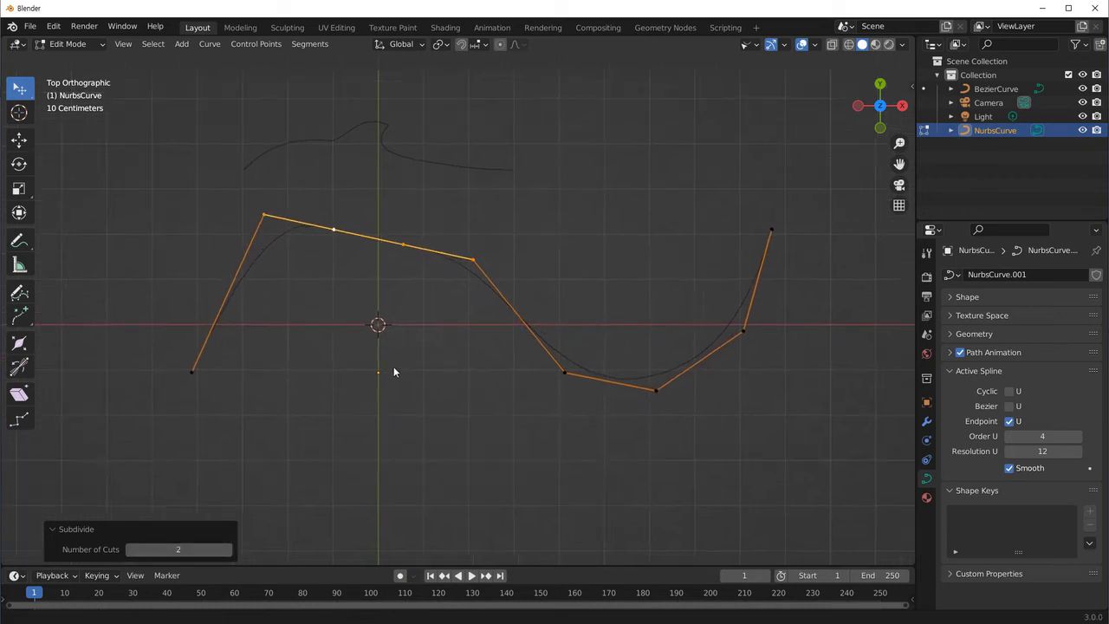
Select only the lower-middle control point.
click(543, 406)
click(572, 382)
shift+middle_drag(572, 381, 475, 426)
scroll(475, 425, up, 1)
key(x)
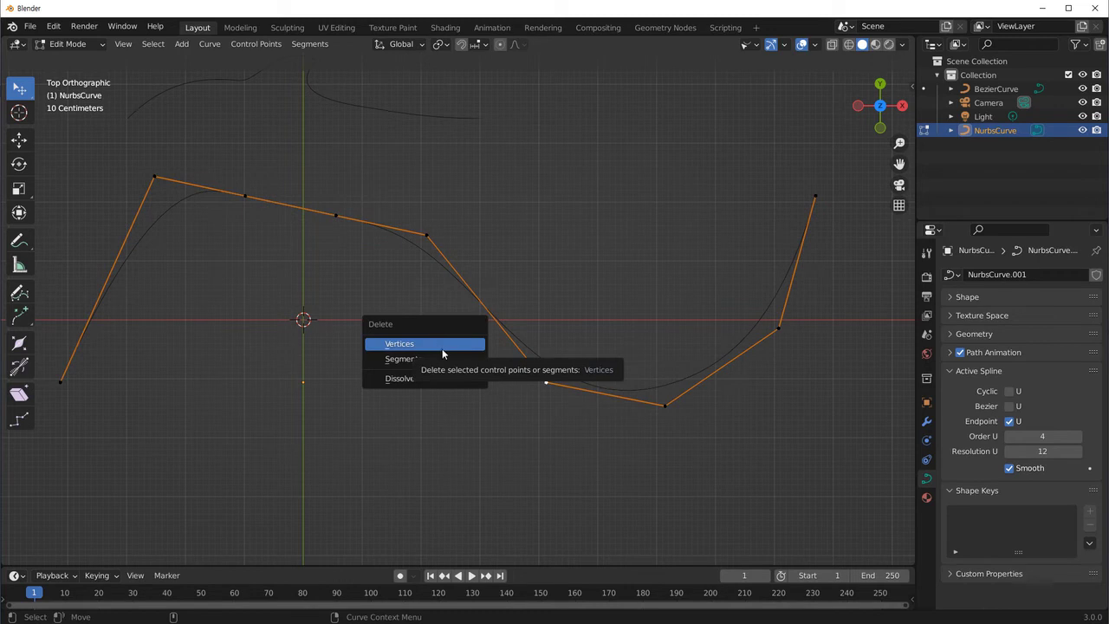
click(444, 349)
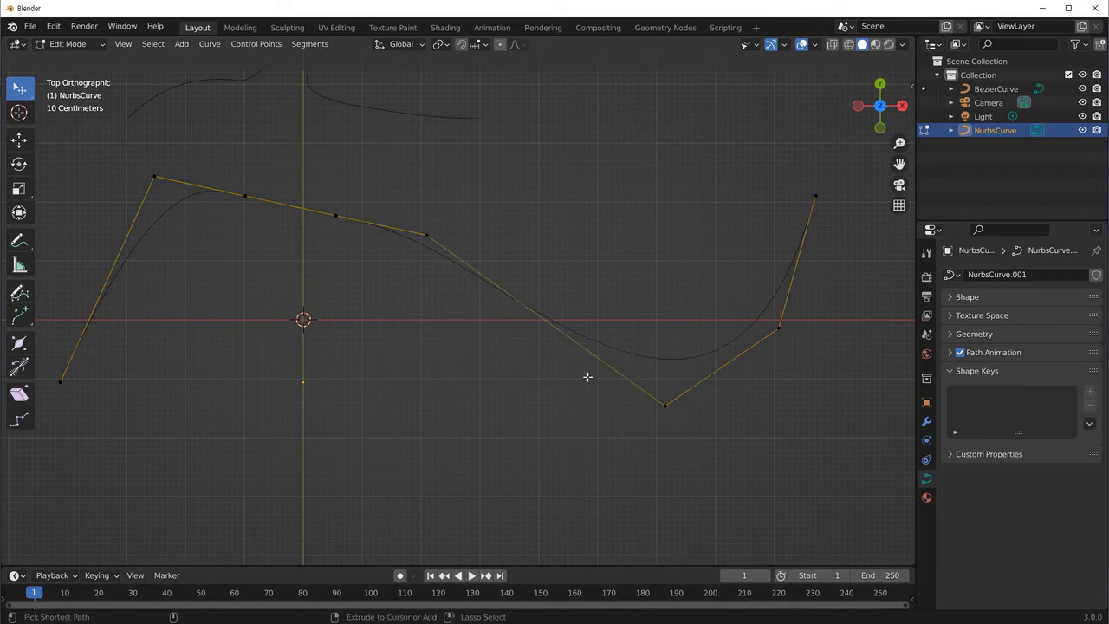
key(a)
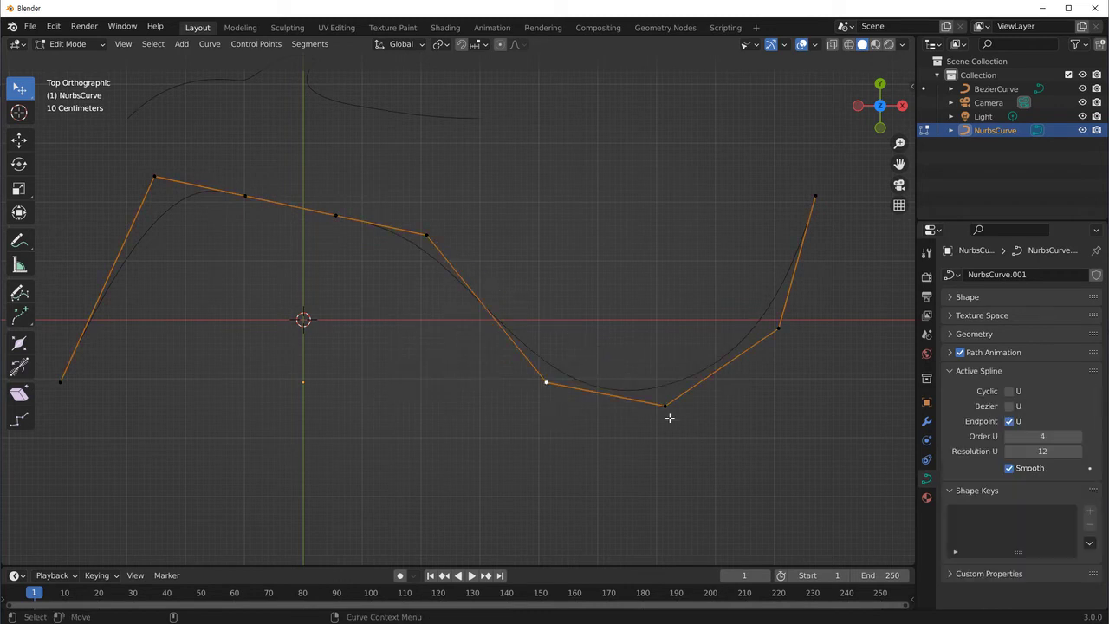
scroll(629, 465, up, 1)
shift+middle_drag(630, 466, 573, 448)
scroll(572, 448, up, 1)
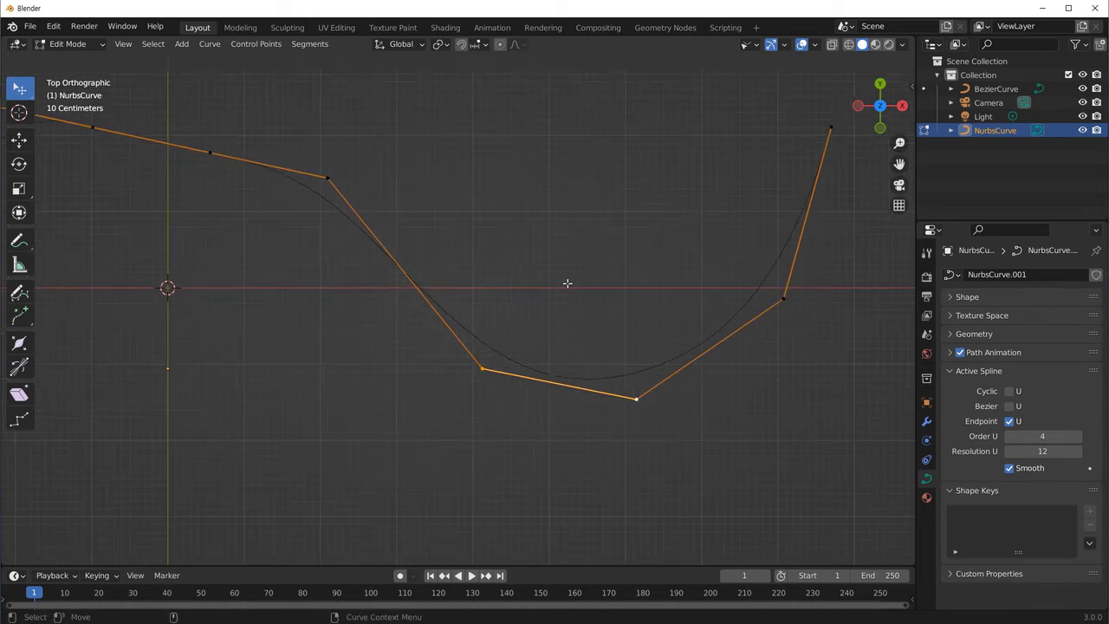
key(x)
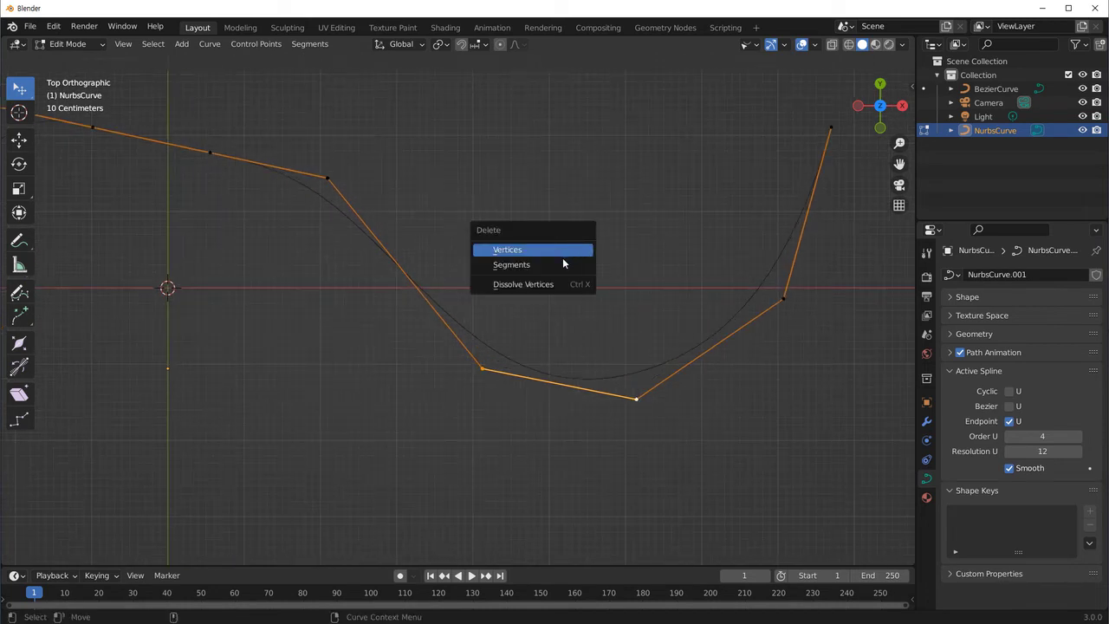
click(559, 264)
scroll(567, 367, down, 1)
shift+middle_drag(473, 389, 532, 403)
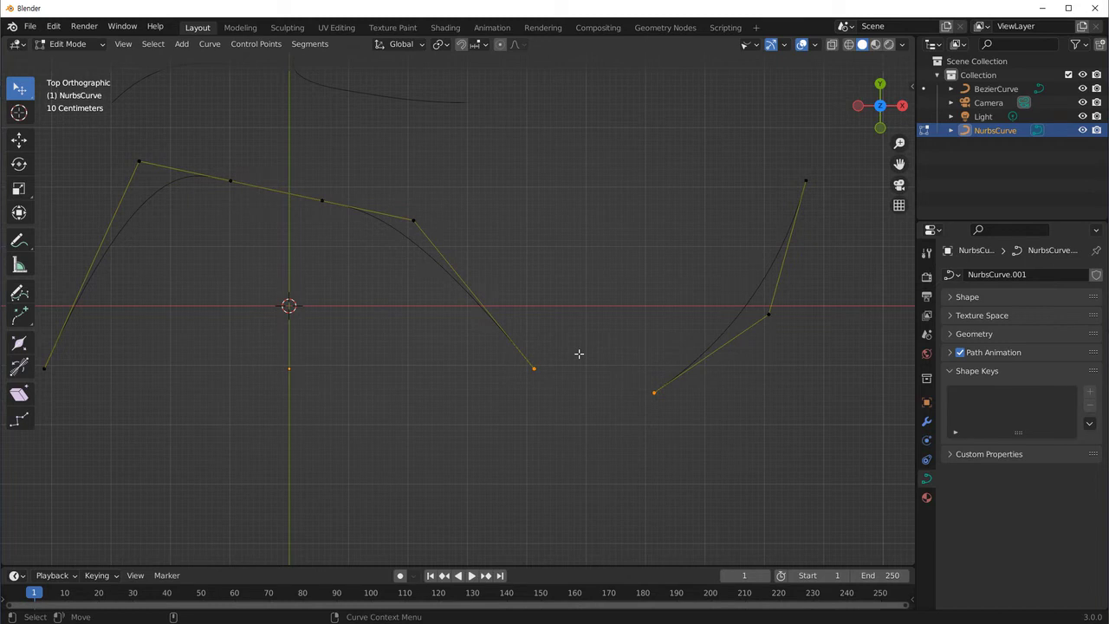
shift+middle_drag(318, 255, 367, 303)
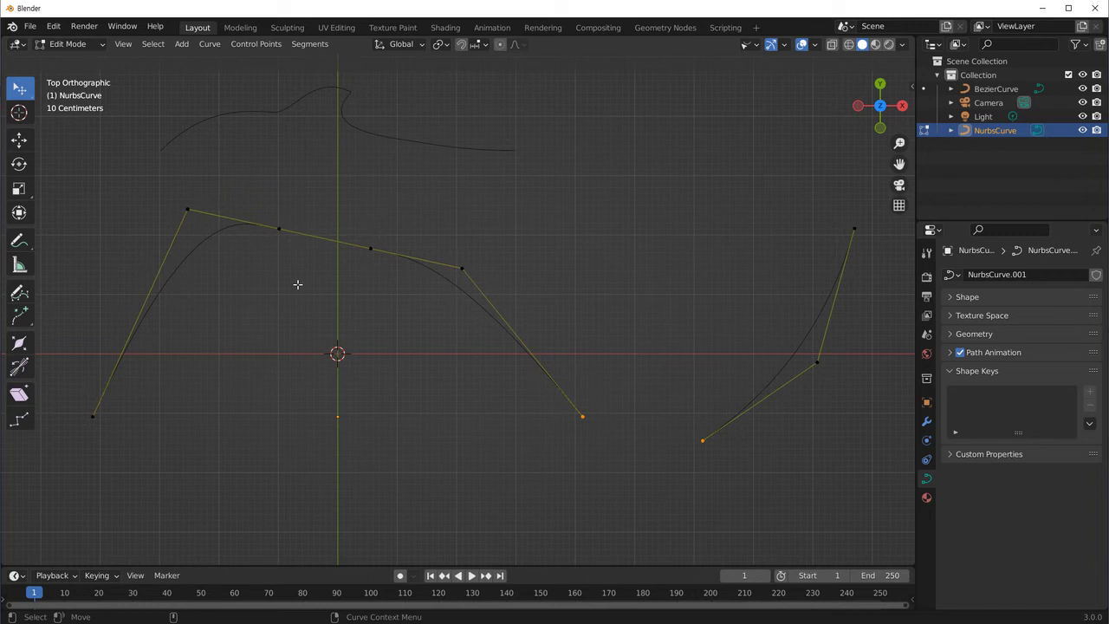
key(f)
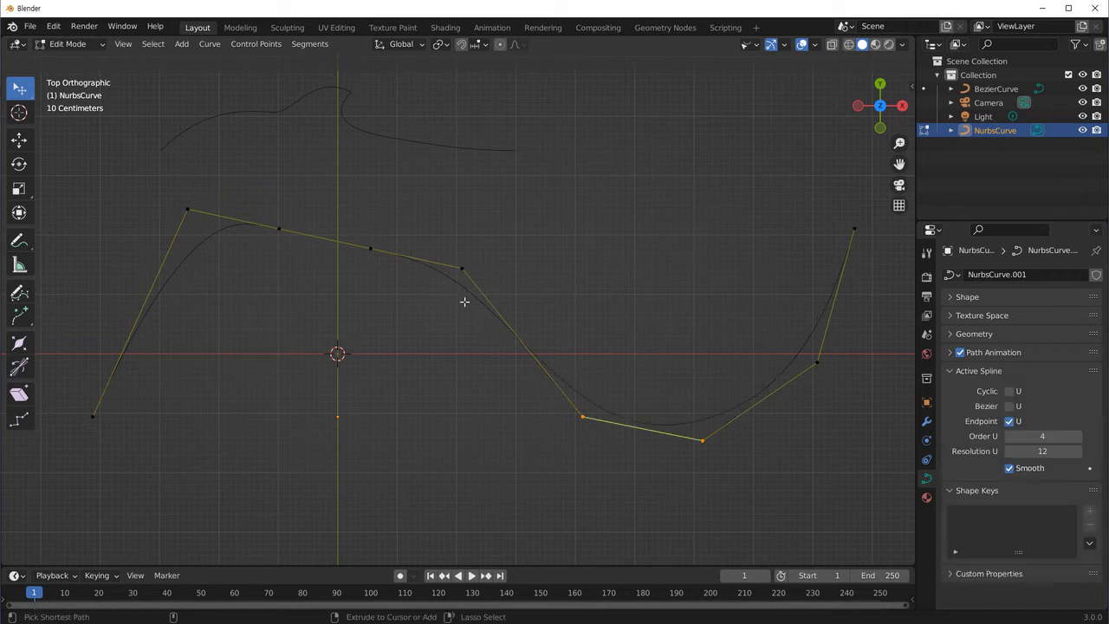
Deselect all and undo to remove the two extra top-segment points.
shift+middle_drag(451, 327, 482, 314)
key(alt+a)
key(ctrl+z)
key(ctrl+z)
key(ctrl+z)
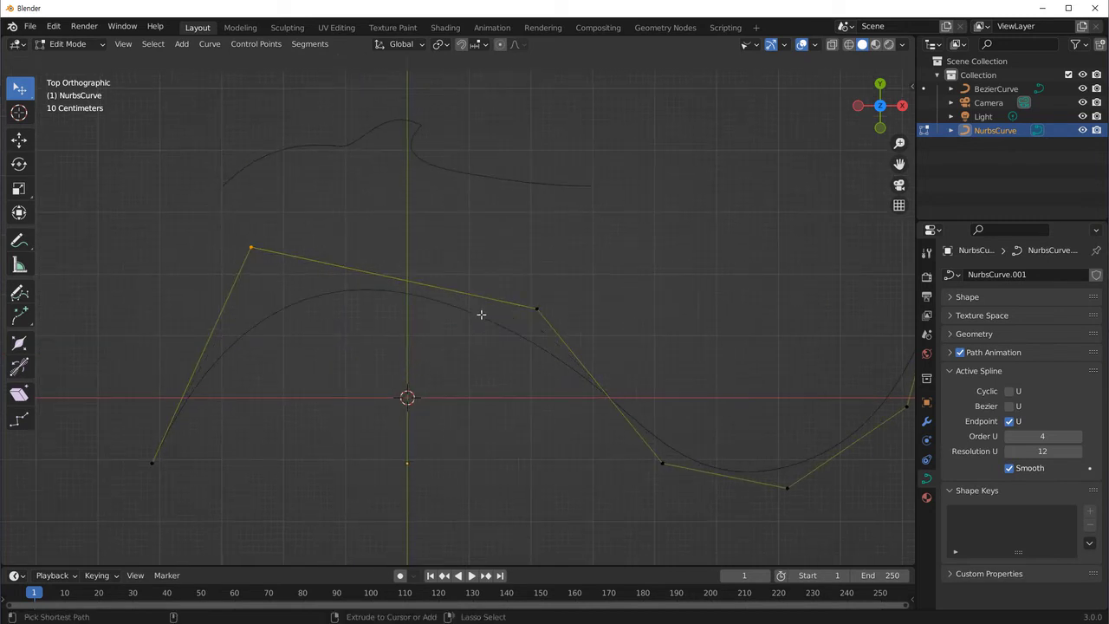
Raise the top segment's right control point higher.
click(534, 308)
shift+middle_drag(534, 309, 468, 344)
scroll(469, 344, up, 1)
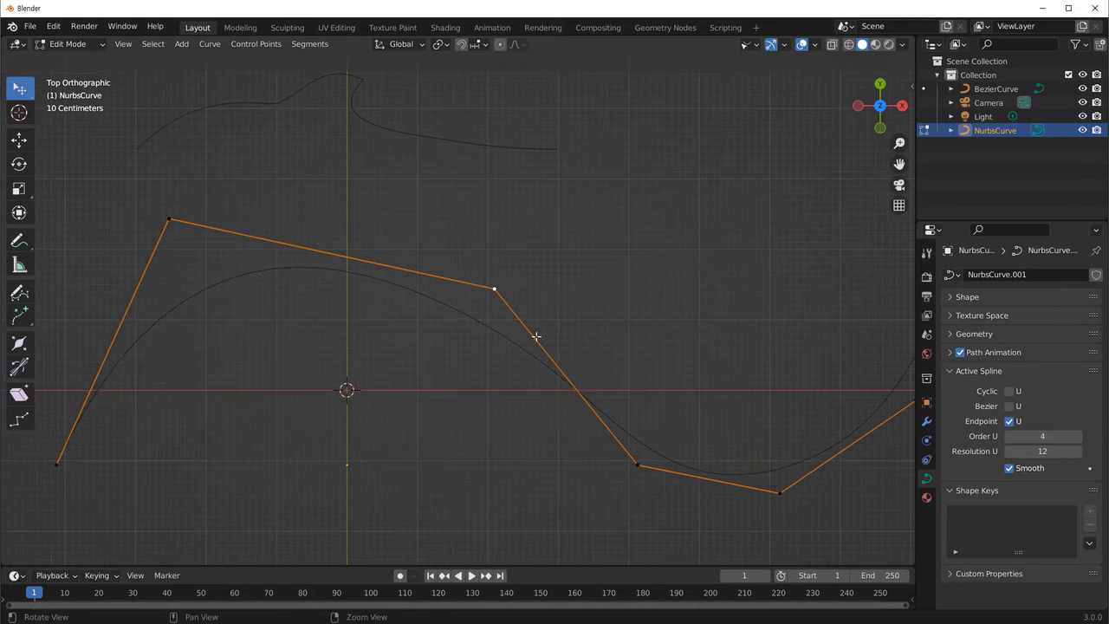
shift+middle_drag(481, 286, 451, 349)
scroll(460, 320, up, 1)
scroll(483, 337, up, 2)
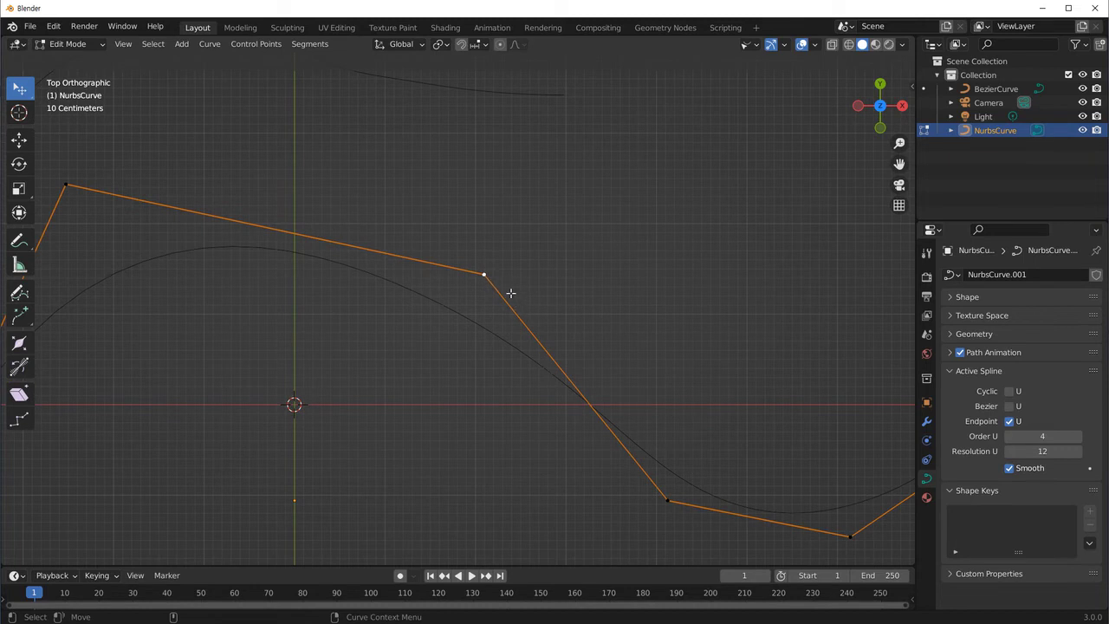
drag(486, 276, 503, 218)
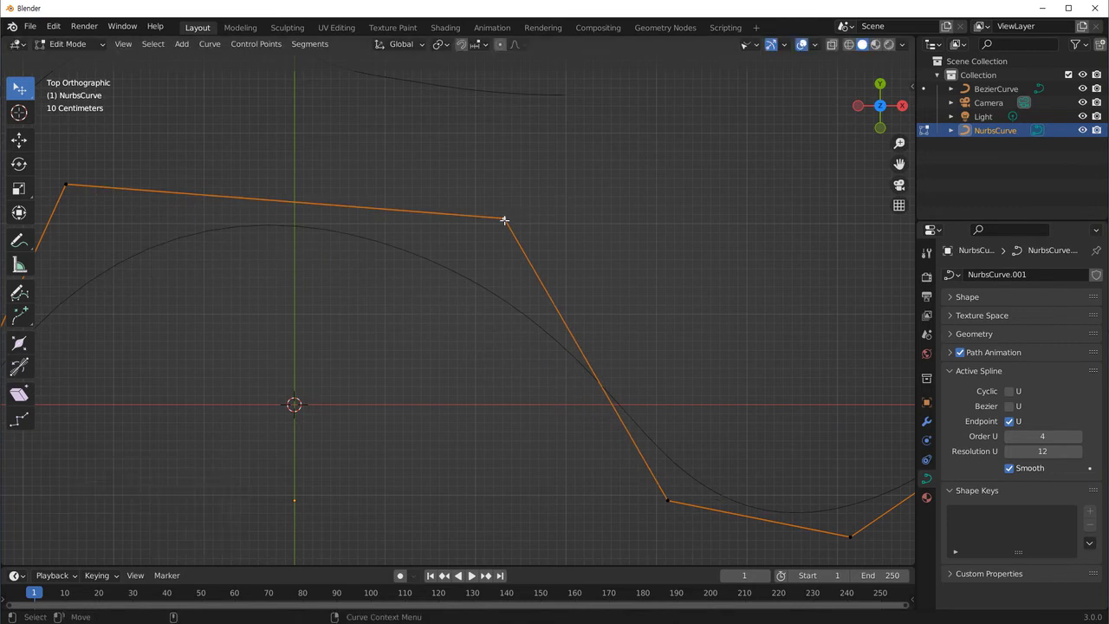
key(v)
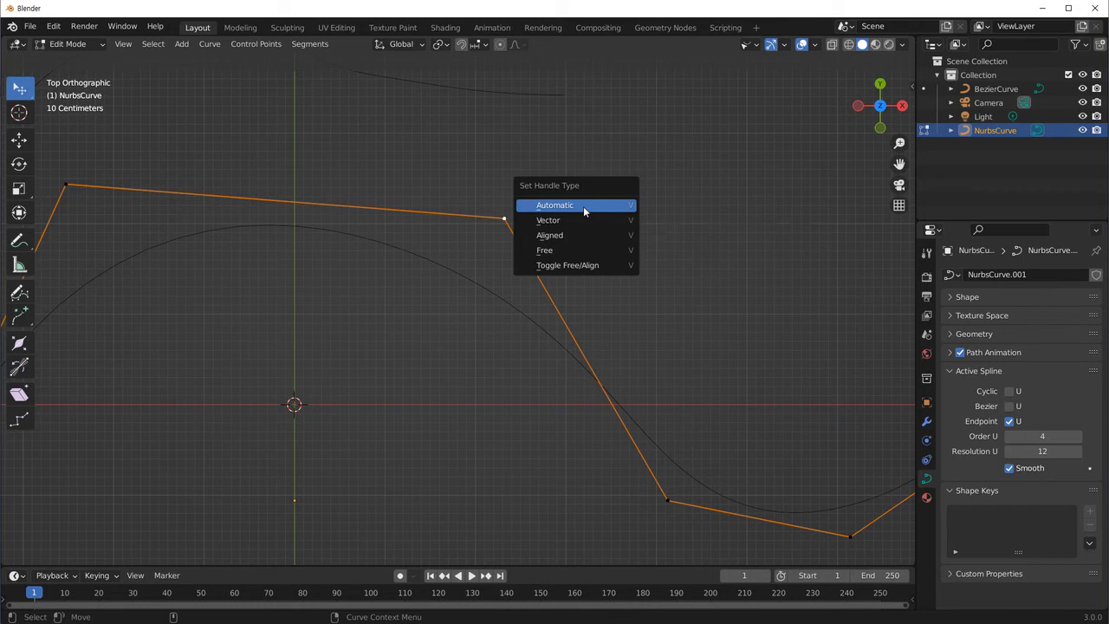
click(583, 207)
key(v)
click(588, 227)
key(v)
click(584, 238)
key(v)
click(587, 251)
key(v)
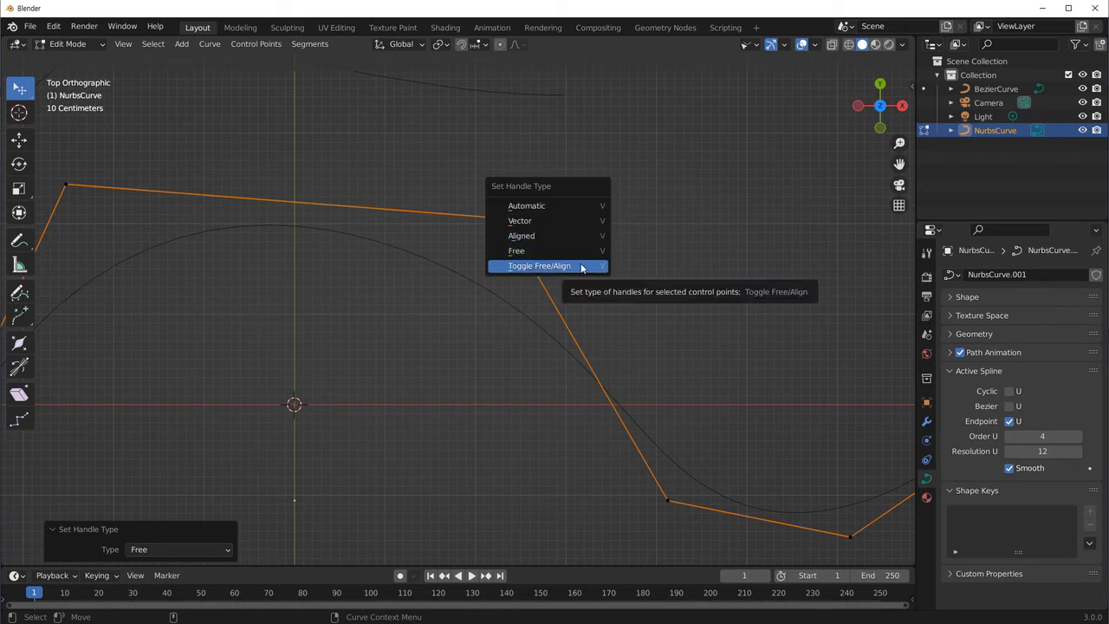
click(581, 266)
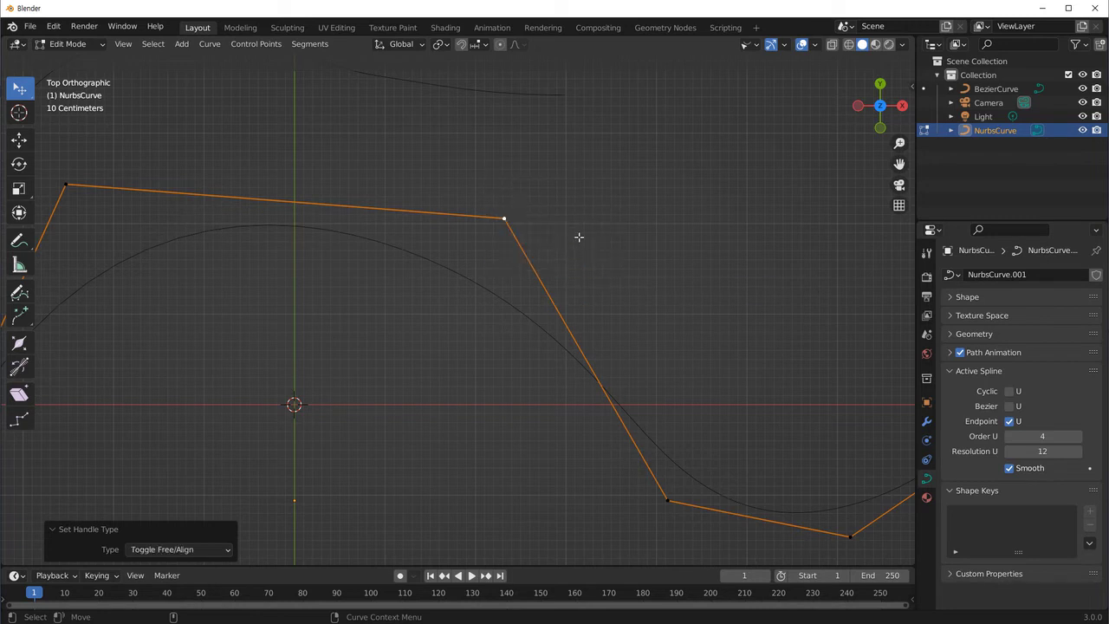
click(199, 554)
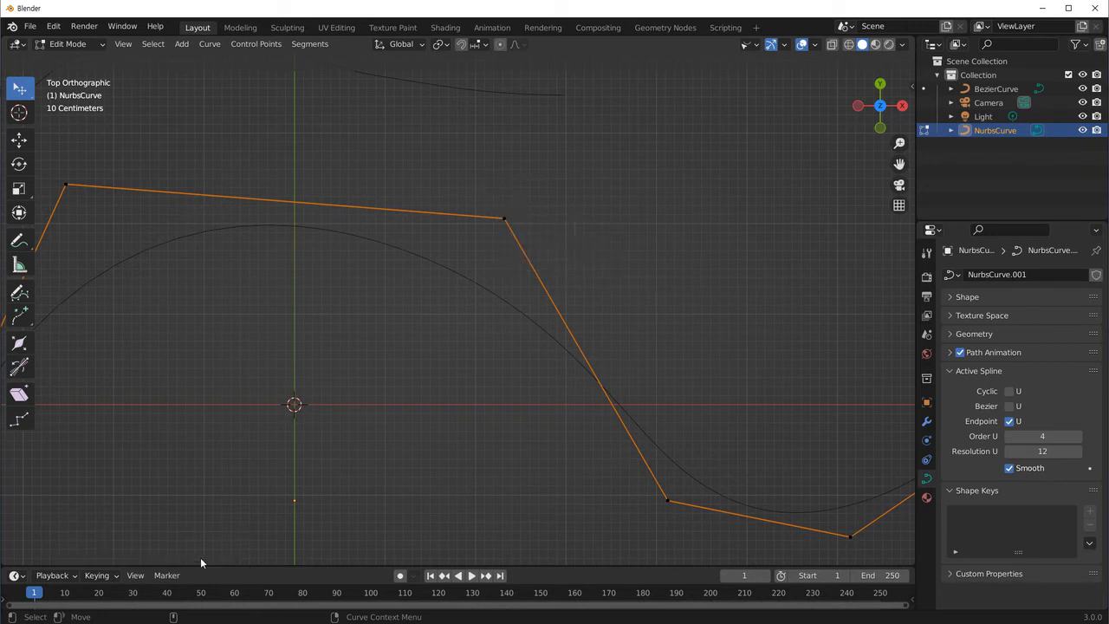
key(v)
click(515, 226)
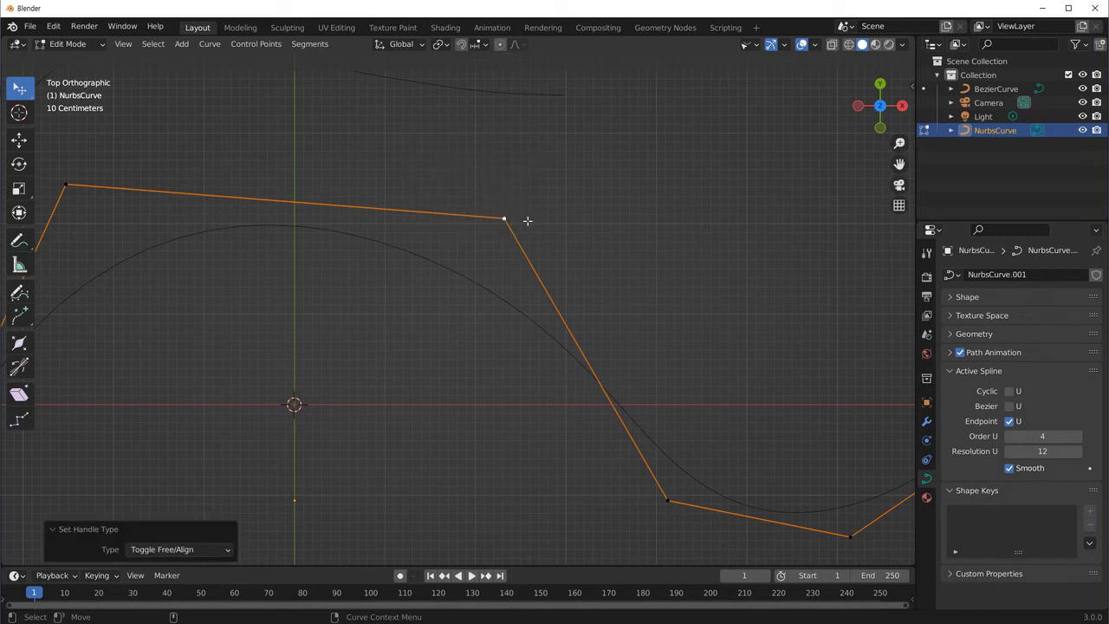
key(v)
click(509, 171)
shift+middle_drag(510, 227, 557, 323)
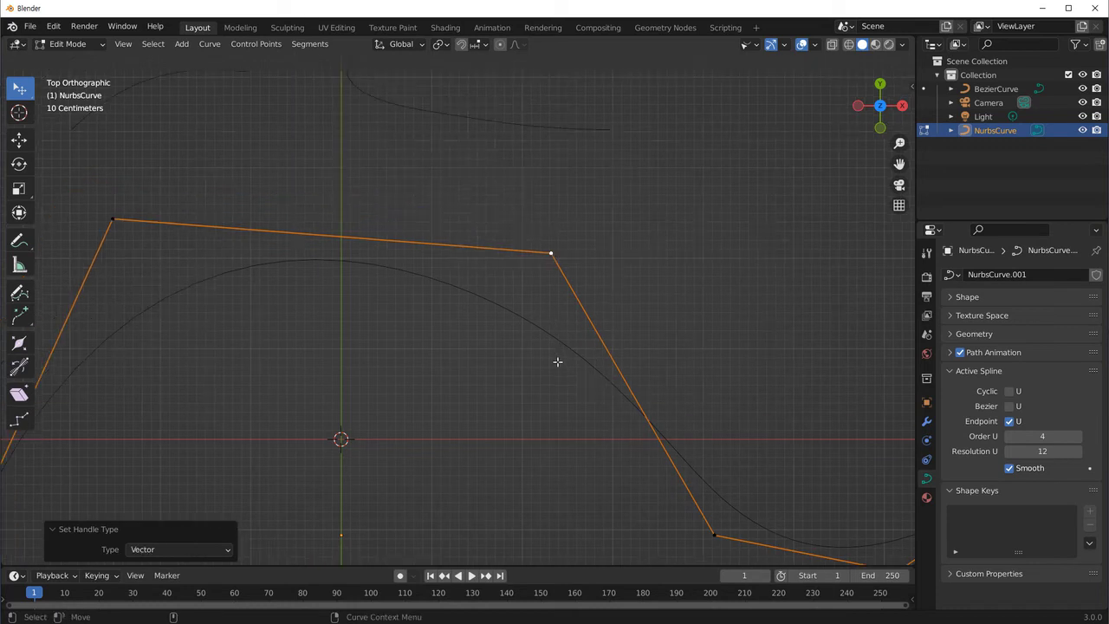
scroll(500, 317, down, 2)
key(Left)
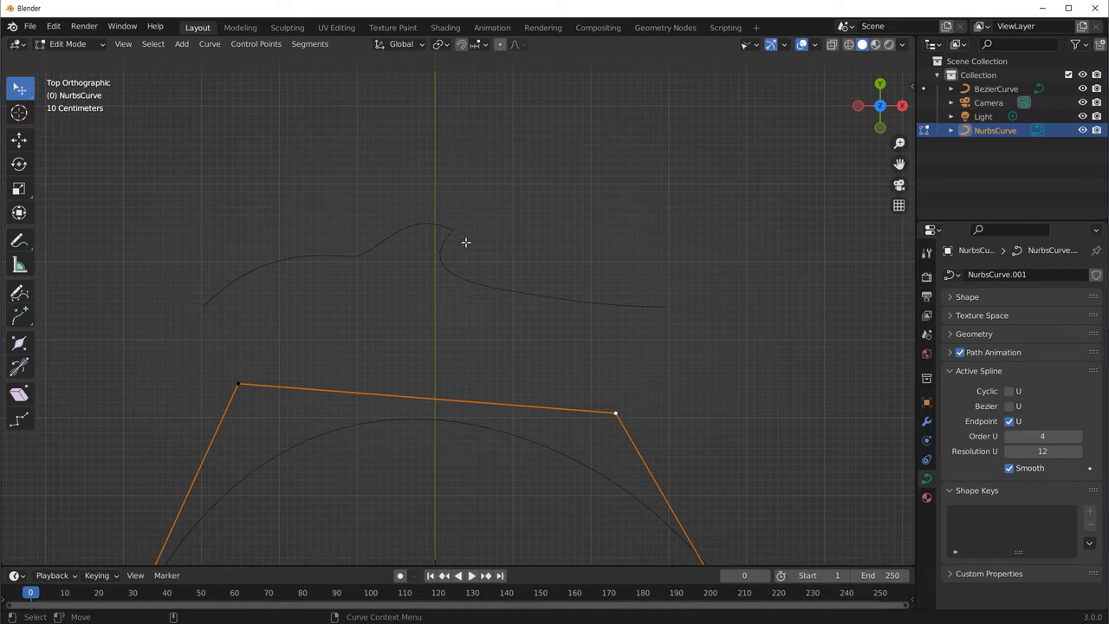
Move an upper control point of the curve to a new position.
shift+middle_drag(562, 374, 540, 324)
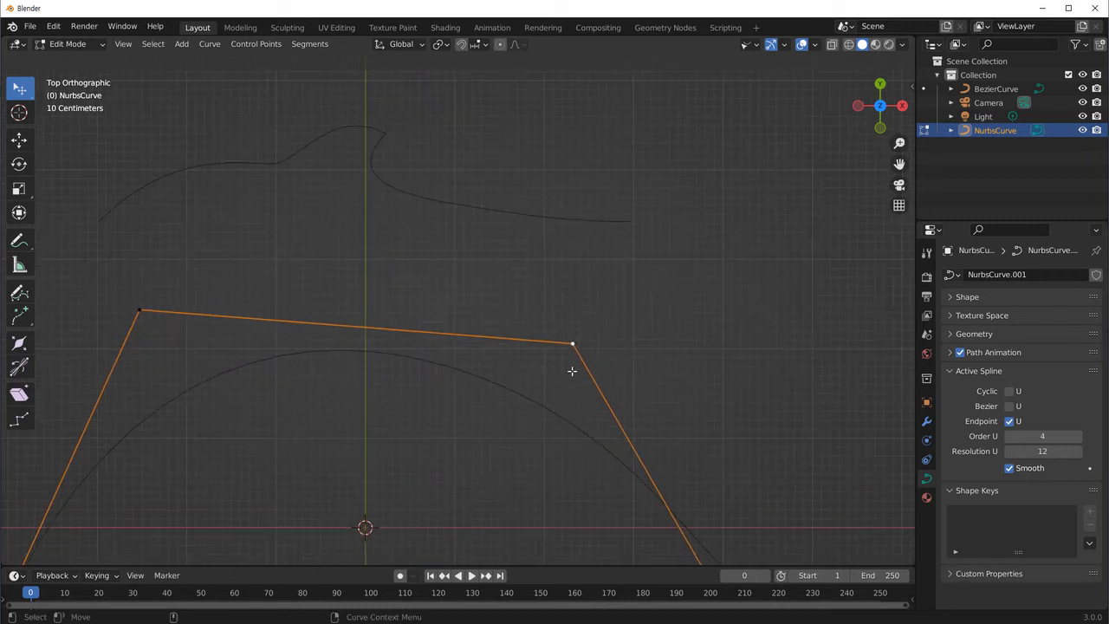
scroll(592, 416, down, 2)
shift+middle_drag(527, 390, 494, 339)
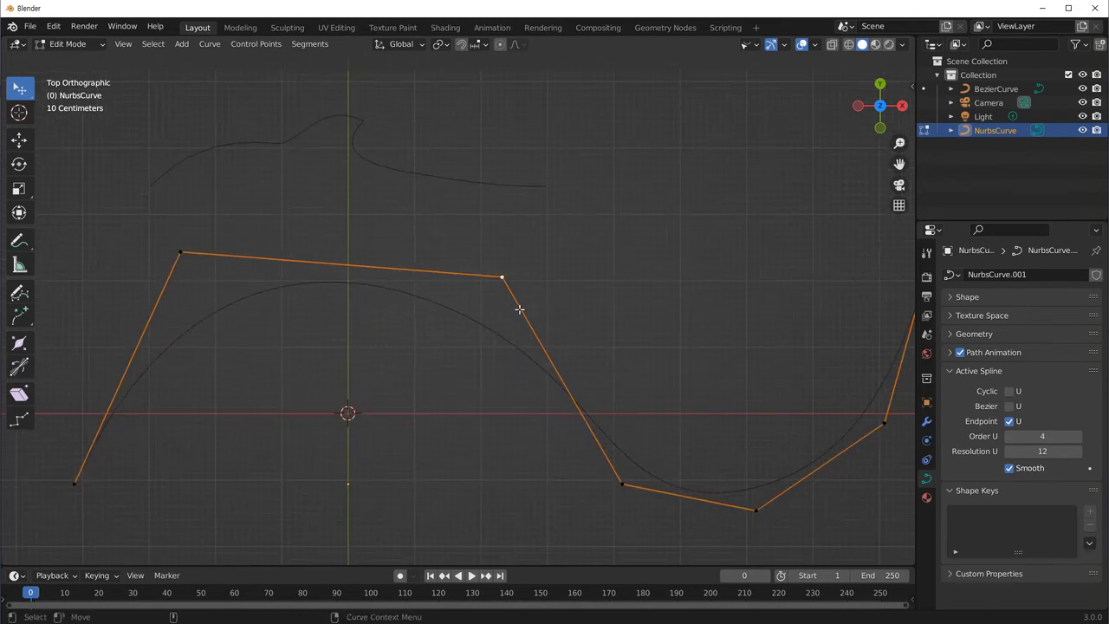
scroll(464, 285, up, 1)
shift+middle_drag(419, 264, 365, 227)
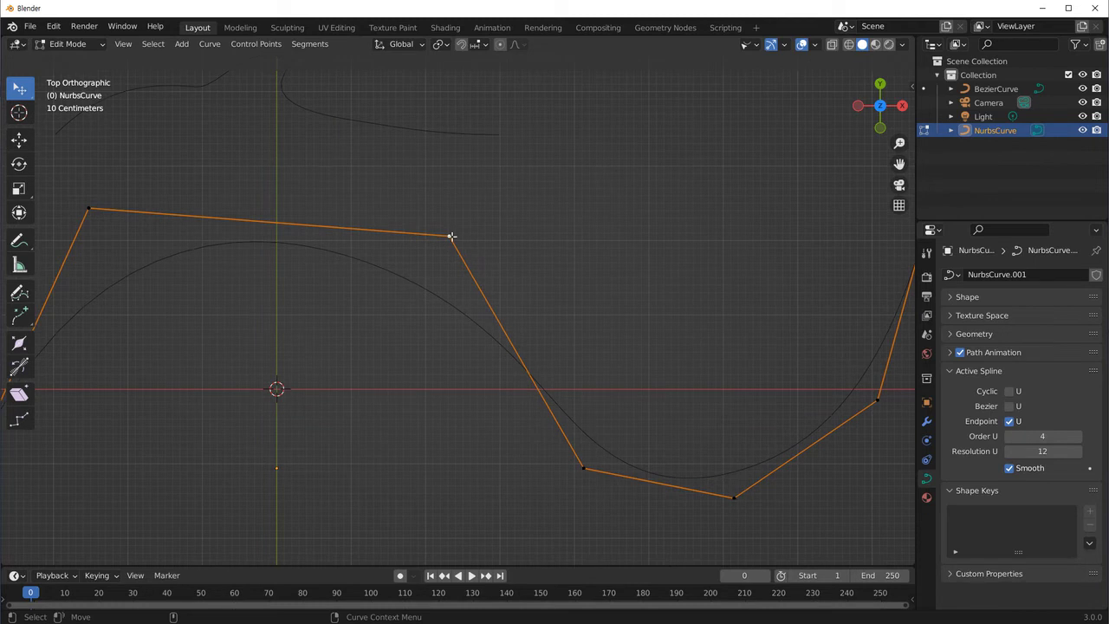
mouse_move(451, 236)
mouse_down()
mouse_move(267, 250)
mouse_move(228, 315)
mouse_move(255, 448)
mouse_move(490, 431)
mouse_move(590, 183)
mouse_move(416, 222)
mouse_move(384, 280)
mouse_move(443, 231)
mouse_up()
scroll(485, 320, down, 1)
key(v)
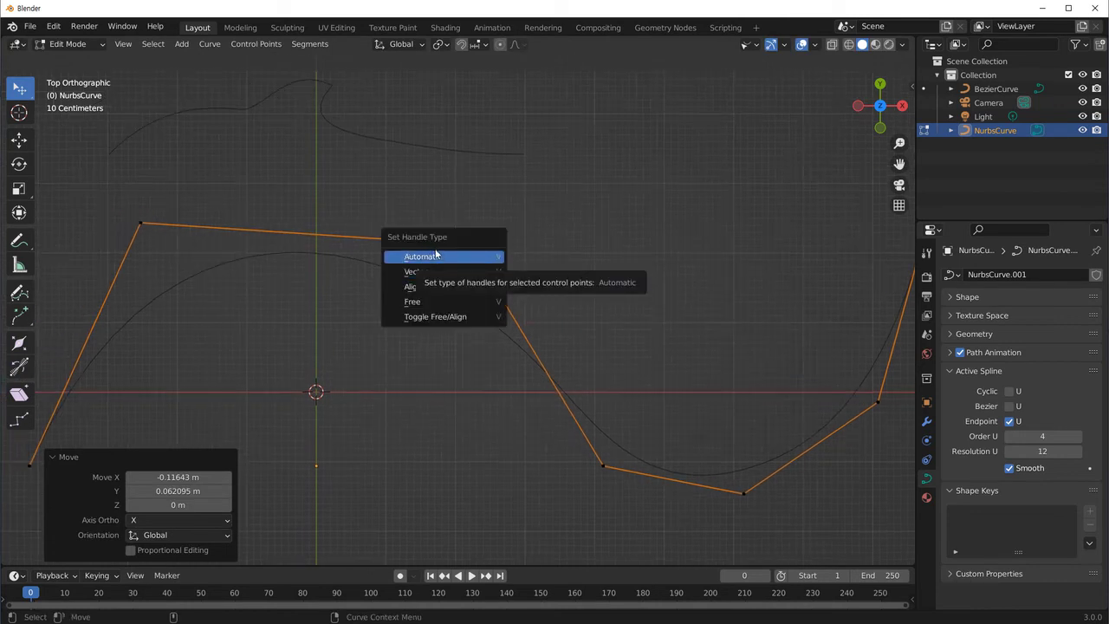
key(g)
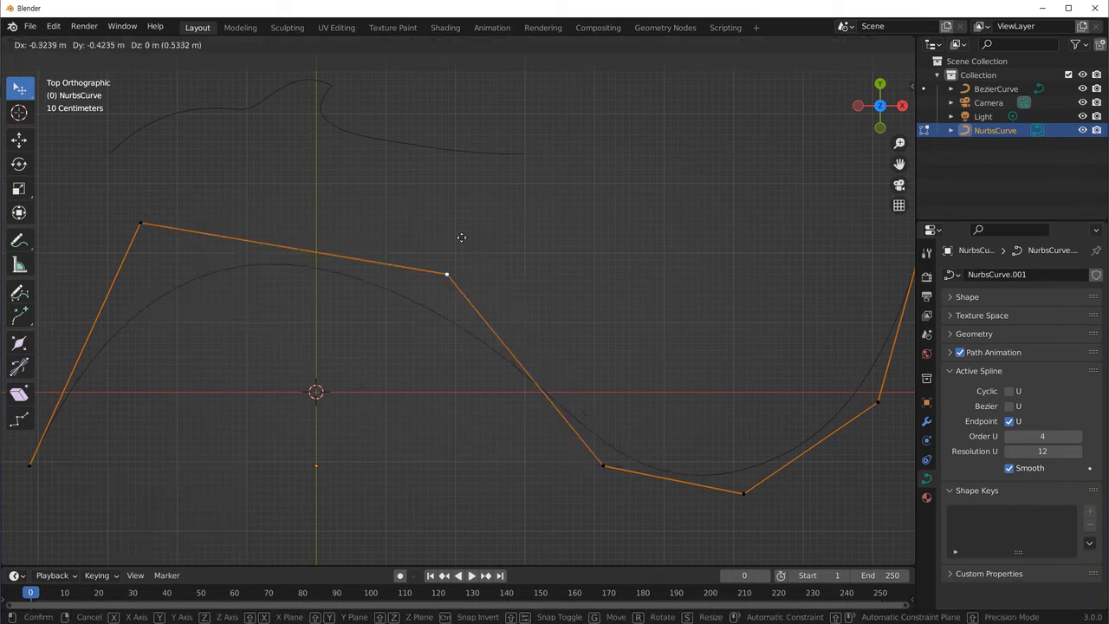
click(489, 206)
Recentre the view on the curve and deselect all control points.
scroll(401, 354, down, 2)
mouse_move(401, 355)
shift+middle_down()
mouse_move(451, 353)
mouse_move(390, 327)
shift+middle_up()
scroll(451, 353, down, 1)
scroll(456, 352, up, 1)
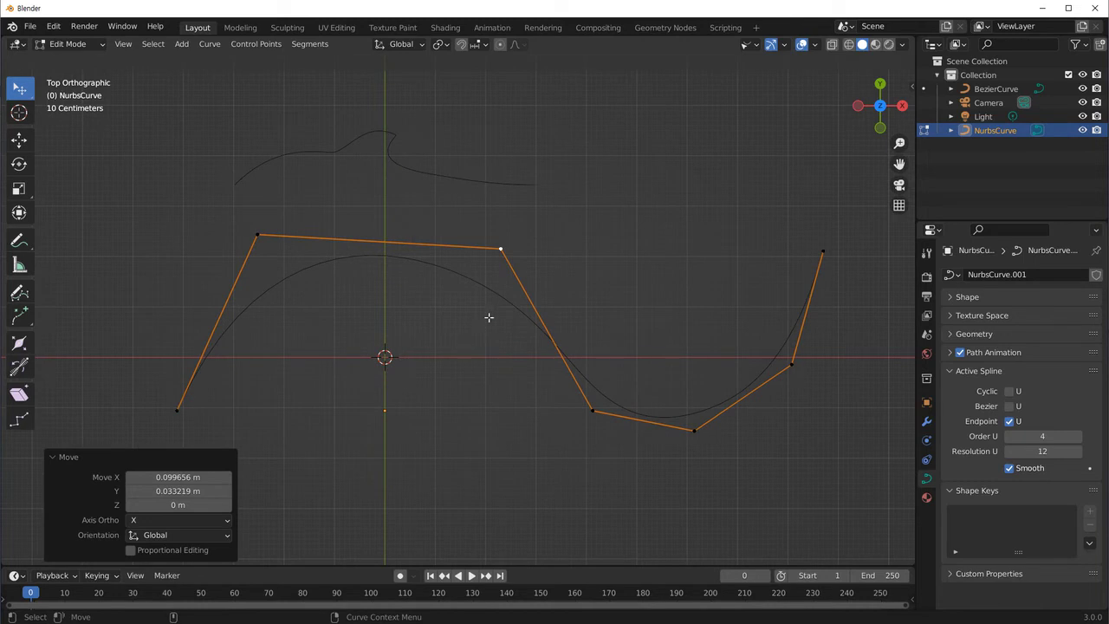
scroll(488, 316, up, 1)
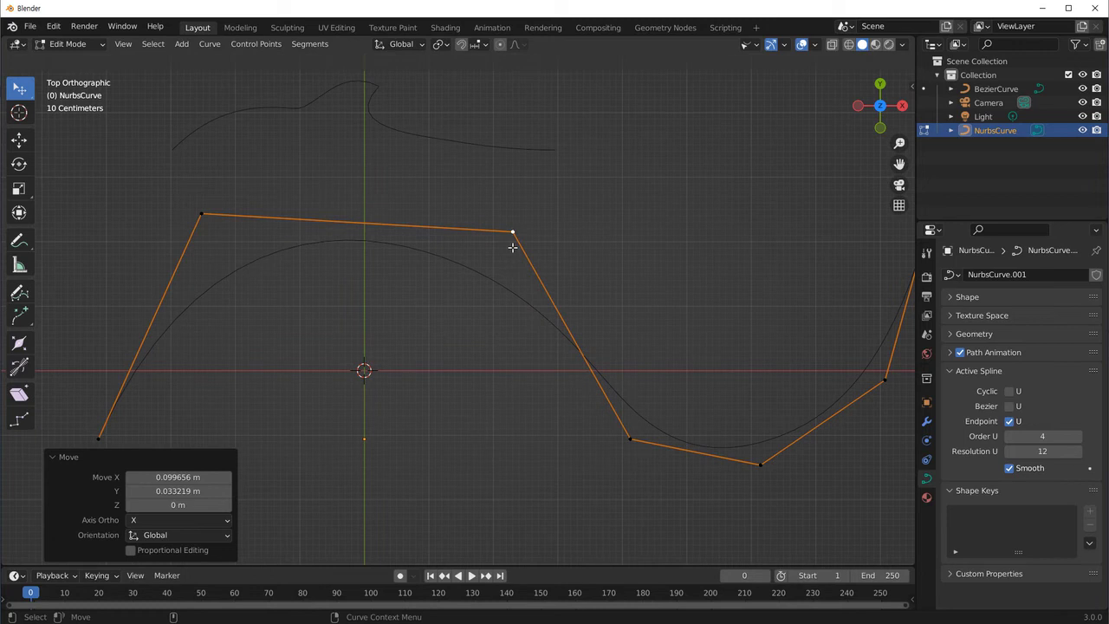
shift+middle_drag(344, 127, 395, 222)
click(427, 186)
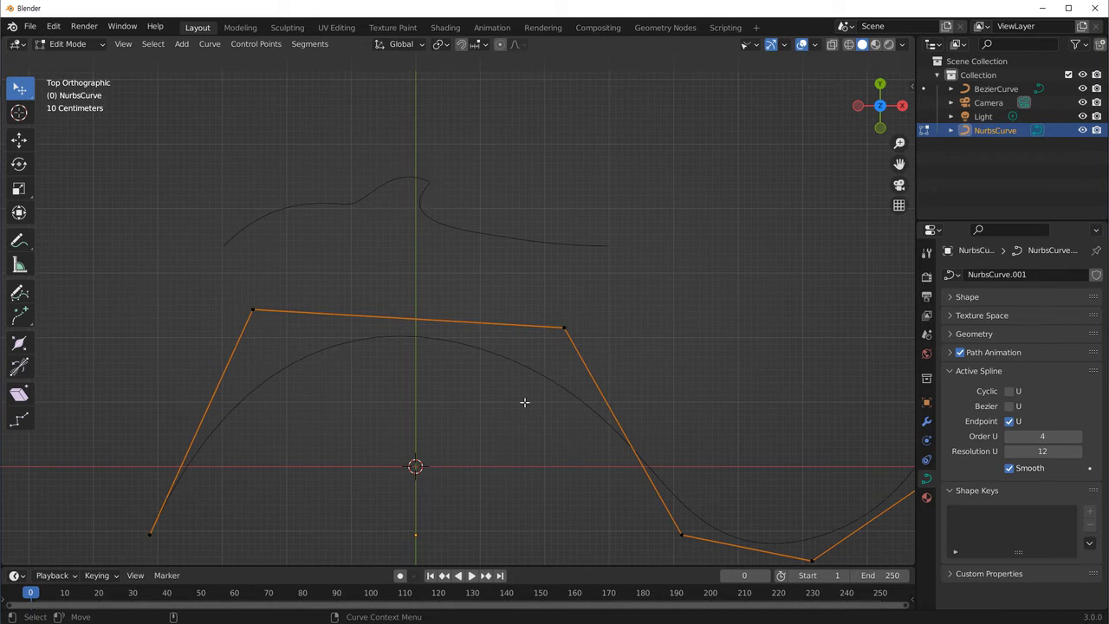
Select the dip, bottom, right and top-right end control points.
shift+middle_drag(552, 416, 483, 317)
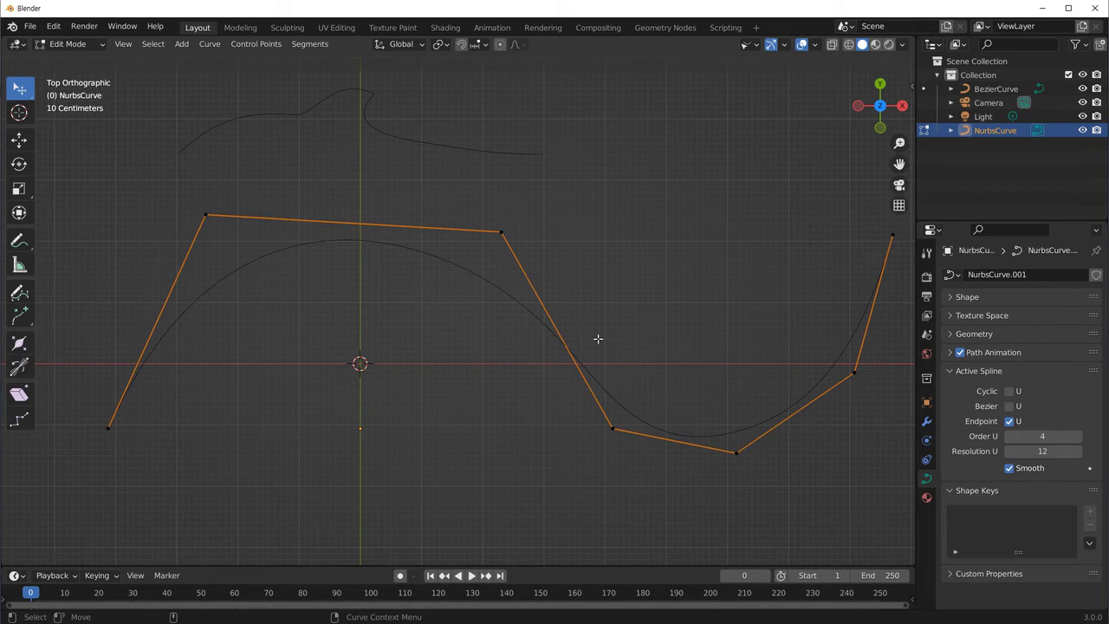
shift+middle_drag(537, 335, 425, 377)
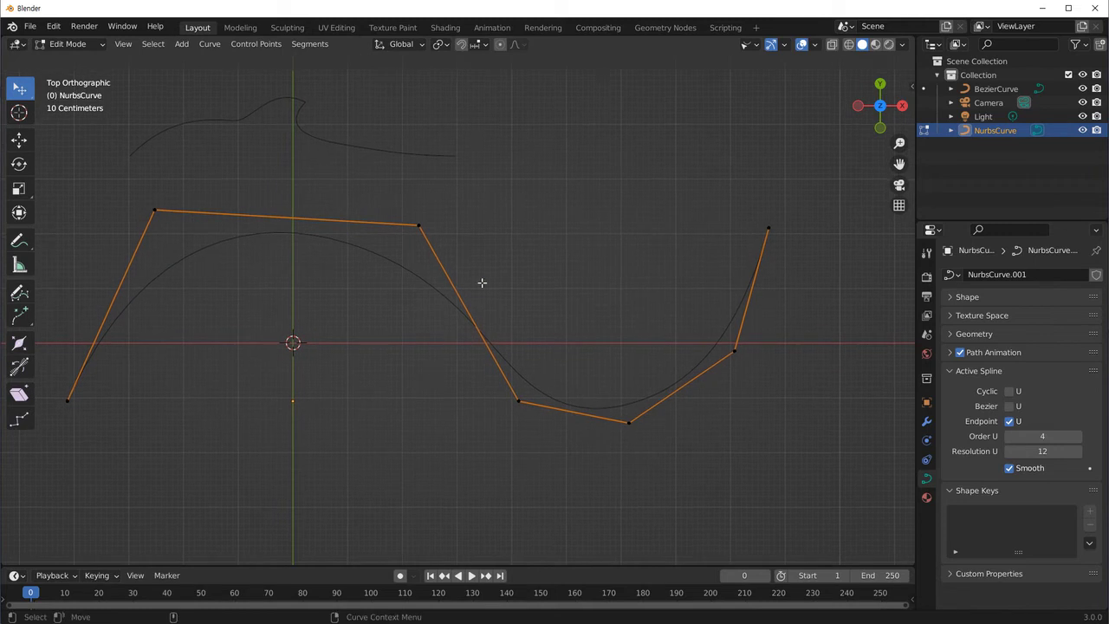
click(519, 401)
shift+click(629, 422)
shift+click(735, 351)
shift+click(766, 230)
Split the selected points off into a separate spline.
right_click(593, 204)
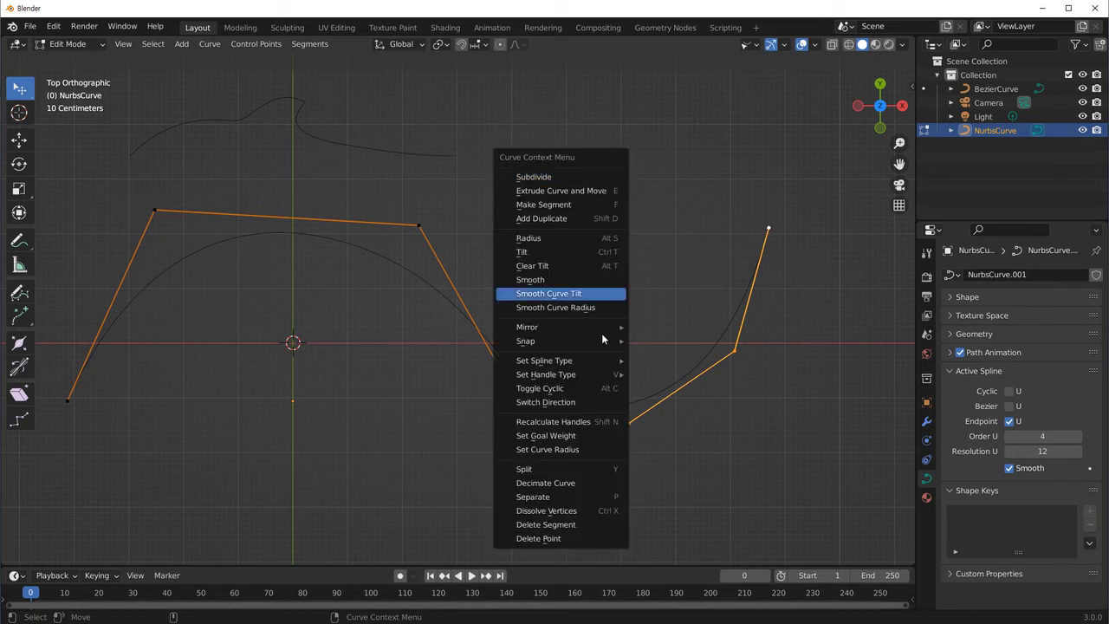
click(582, 469)
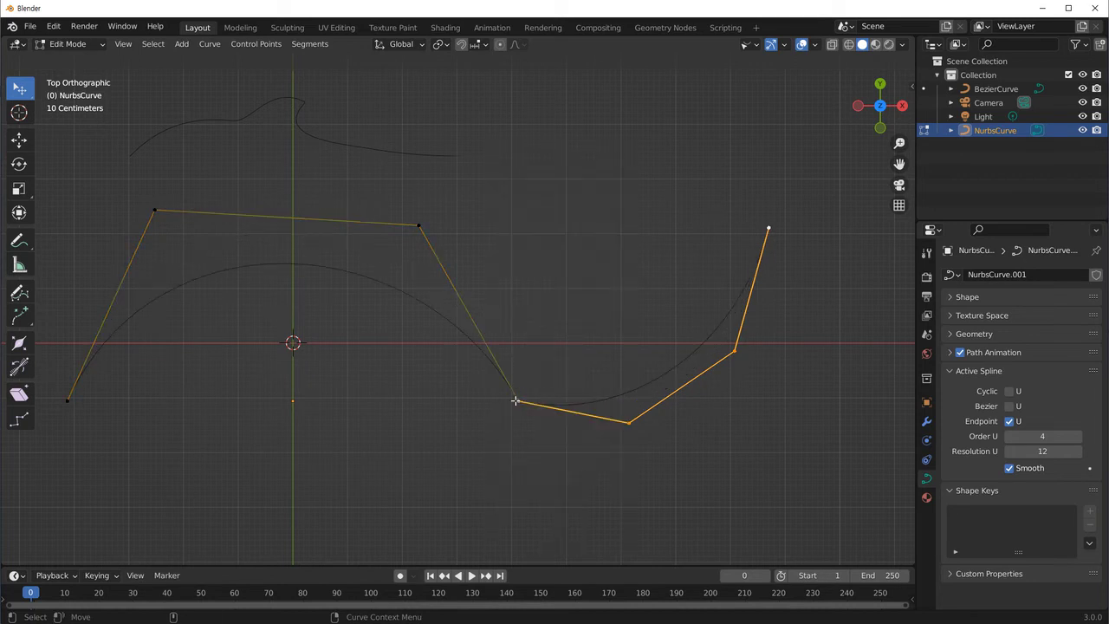
click(587, 463)
shift+middle_drag(578, 468, 517, 402)
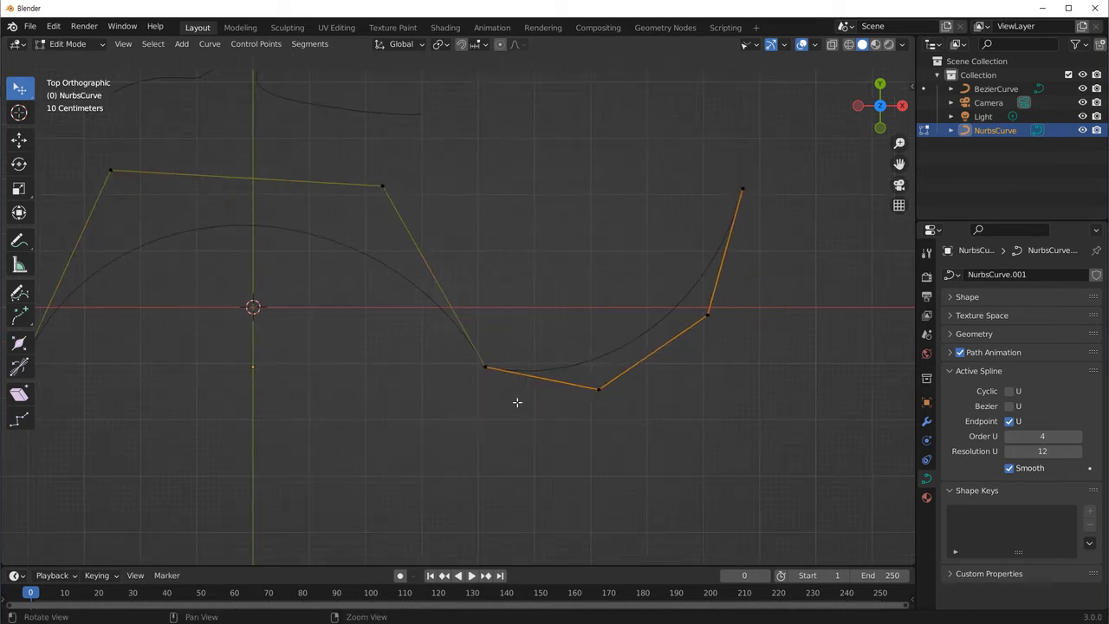
Move both splines' end points at the split and raise the right spline's middle point.
click(483, 369)
click(487, 368)
mouse_move(487, 368)
mouse_down()
mouse_move(469, 341)
mouse_move(475, 354)
mouse_up()
click(486, 368)
scroll(468, 403, up, 2)
scroll(465, 404, up, 2)
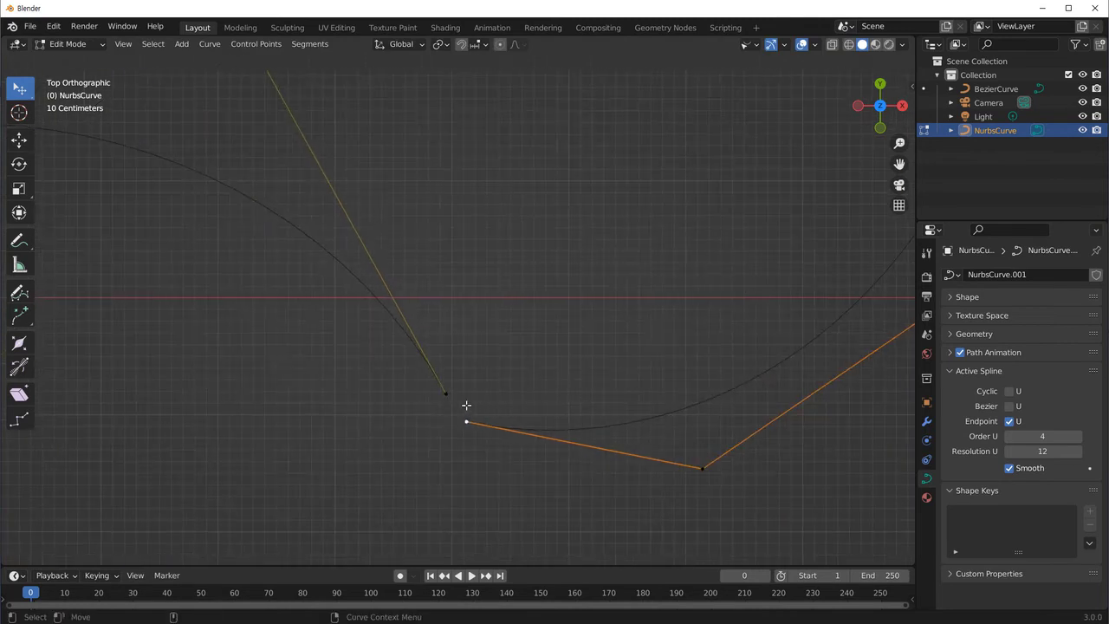
mouse_move(466, 421)
mouse_down()
mouse_move(481, 462)
mouse_move(450, 397)
mouse_up()
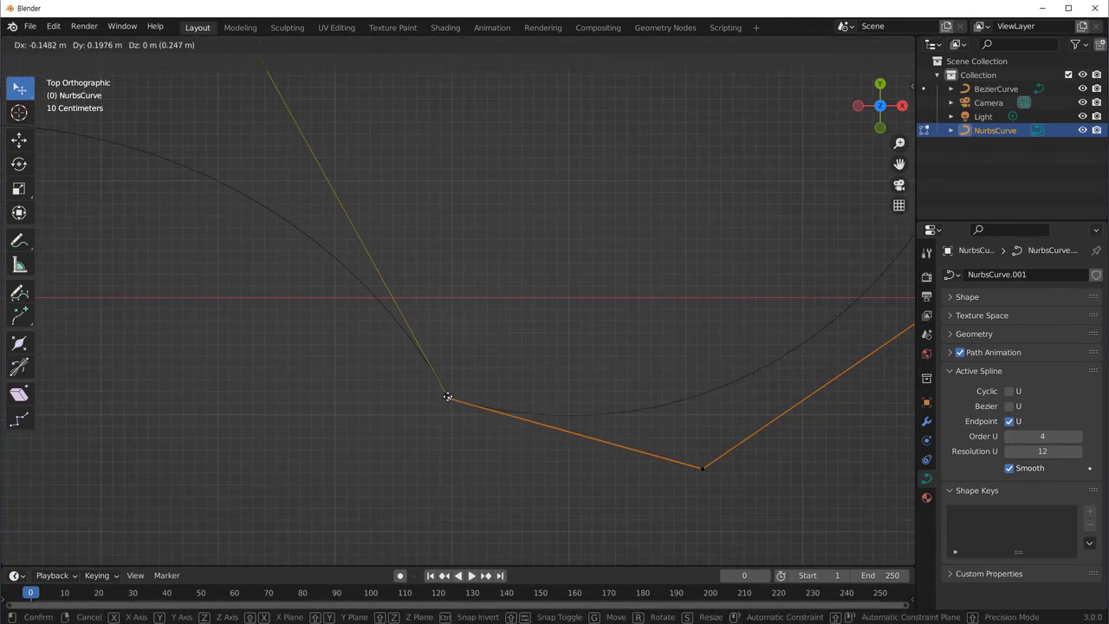
scroll(528, 426, down, 1)
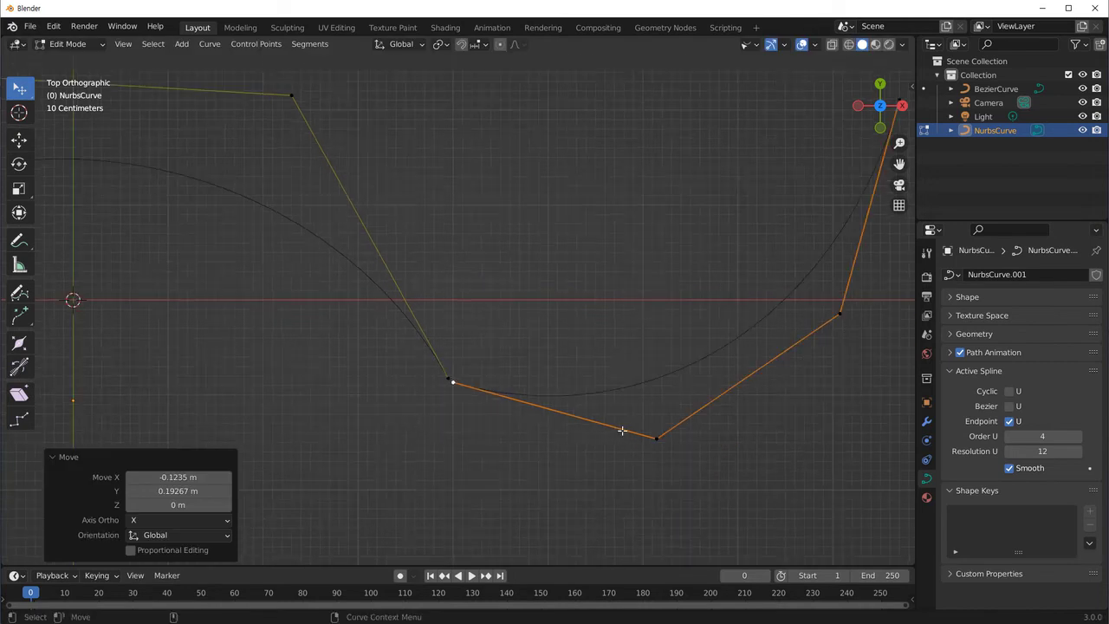
drag(656, 436, 650, 394)
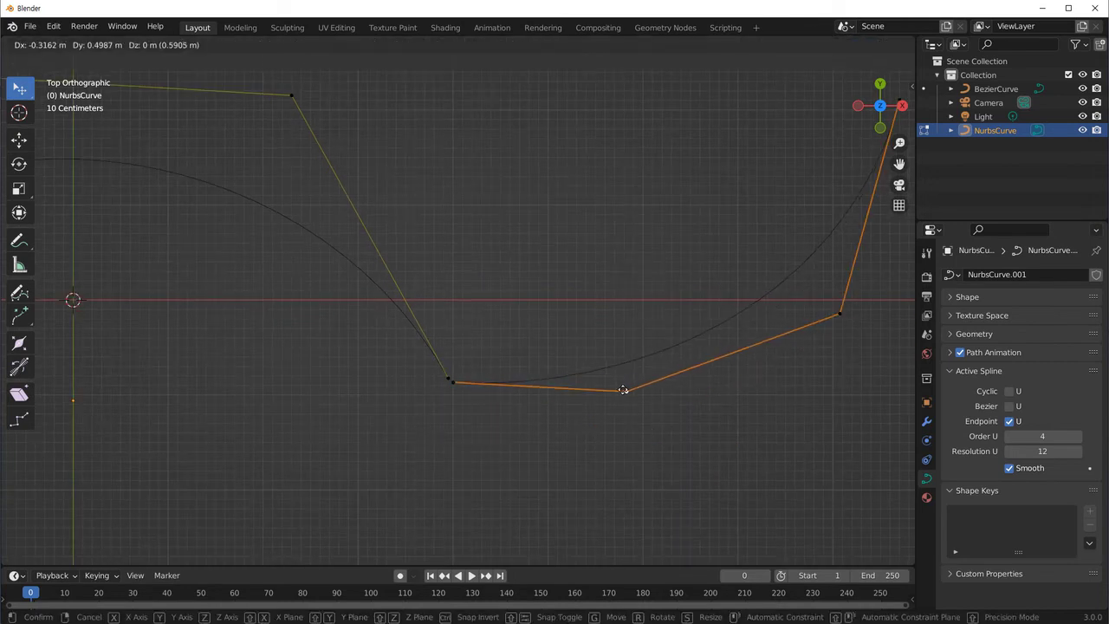
click(623, 390)
Move the top-left control point to the right.
shift+middle_drag(397, 268, 443, 298)
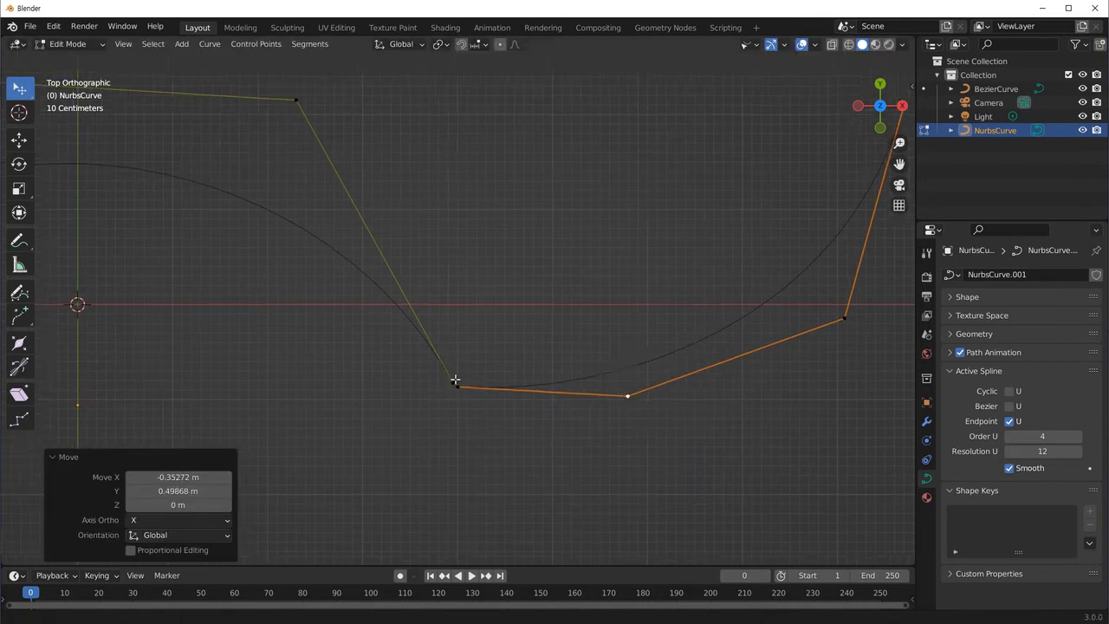
shift+click(339, 127)
key(g)
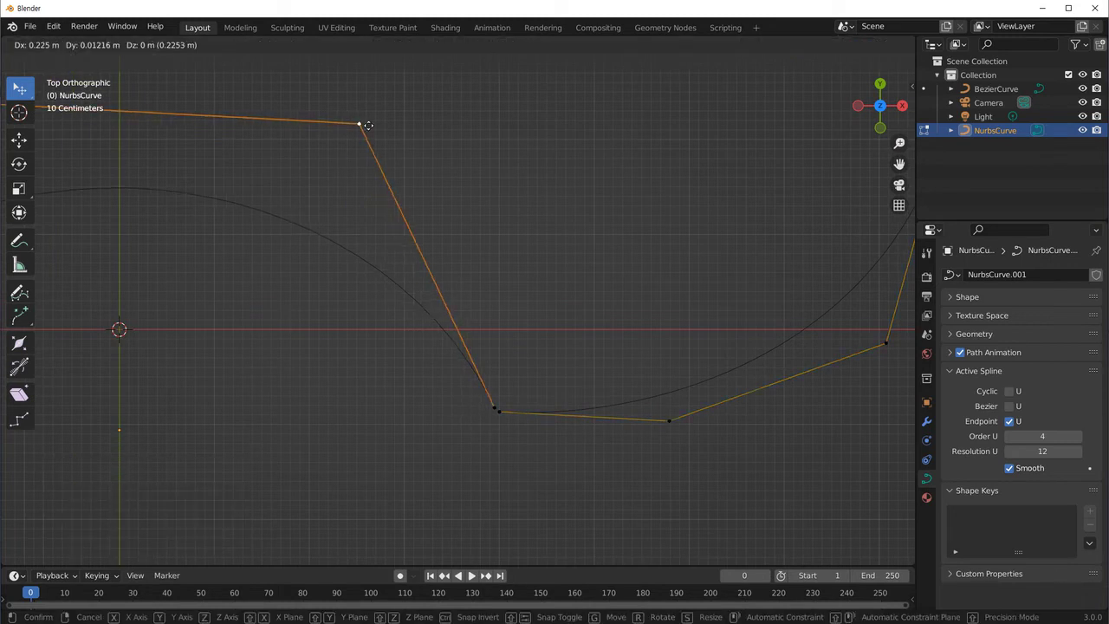
click(485, 188)
scroll(545, 430, up, 2)
shift+middle_drag(545, 430, 493, 398)
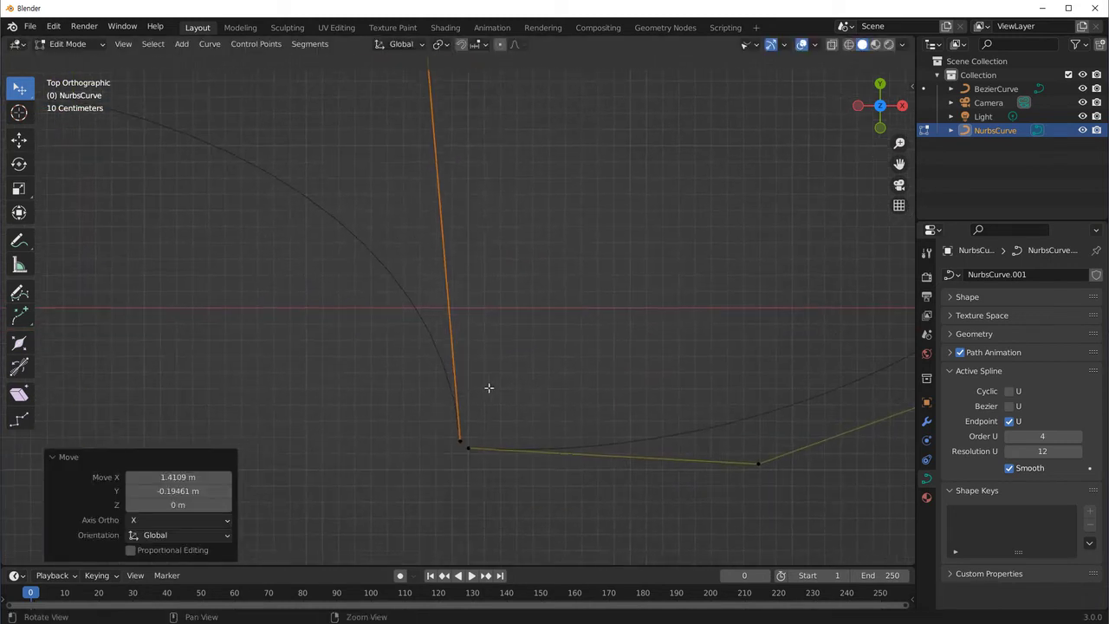
scroll(528, 416, down, 3)
scroll(426, 383, down, 1)
scroll(483, 396, down, 2)
scroll(442, 384, down, 1)
scroll(570, 453, up, 3)
scroll(511, 335, up, 4)
scroll(473, 383, up, 1)
scroll(472, 383, up, 2)
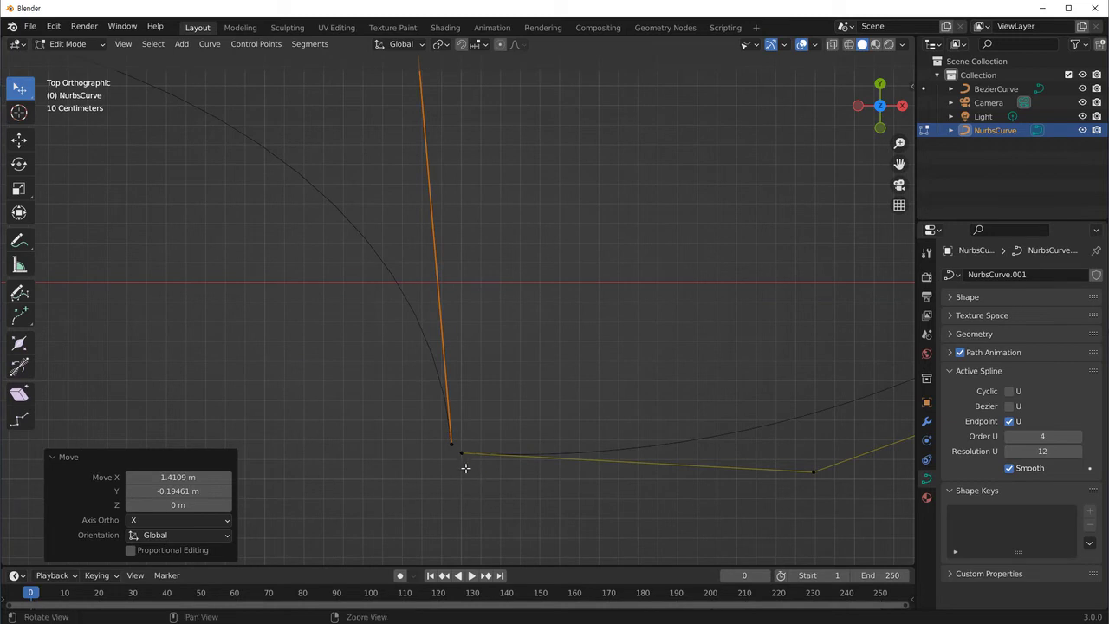
scroll(459, 468, up, 1)
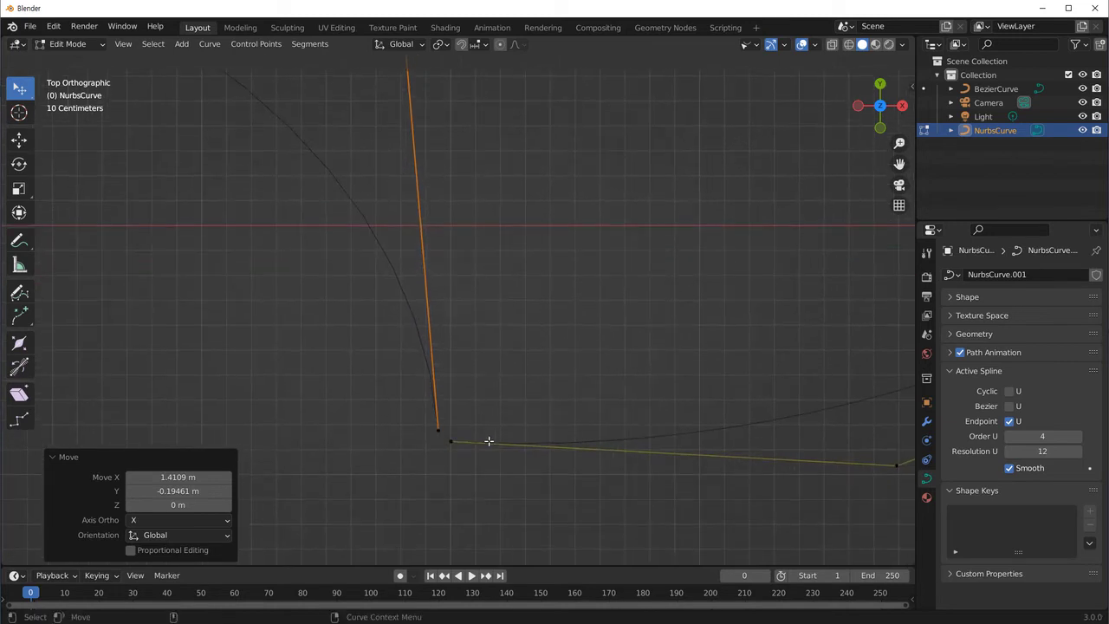
click(490, 206)
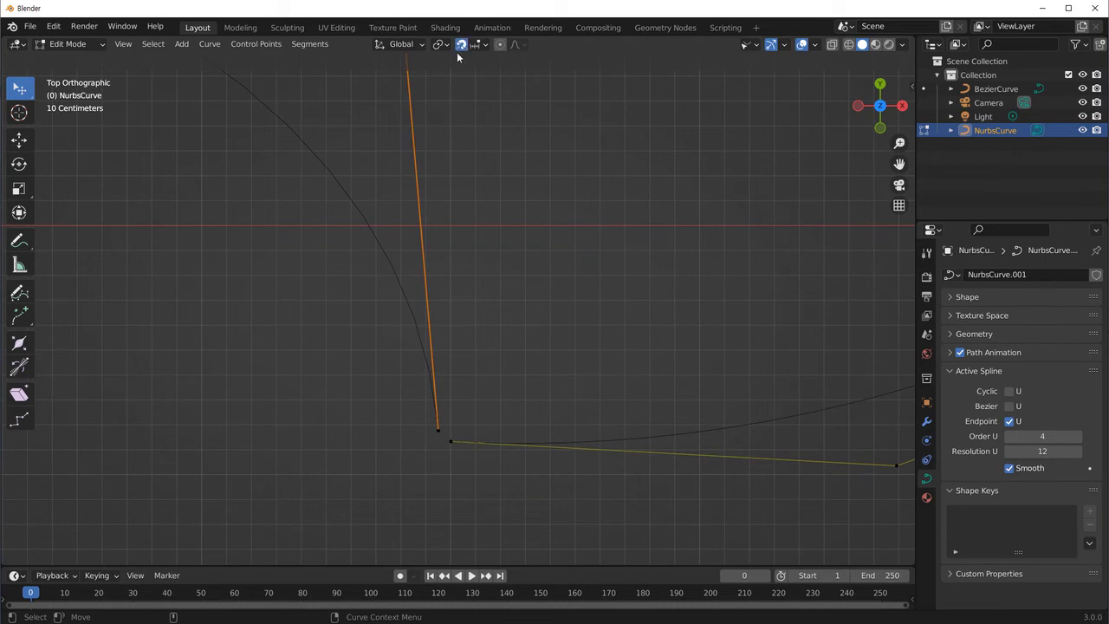
Snap the right spline's start point onto the left spline's end using Vertex snapping, then disable snapping.
click(479, 46)
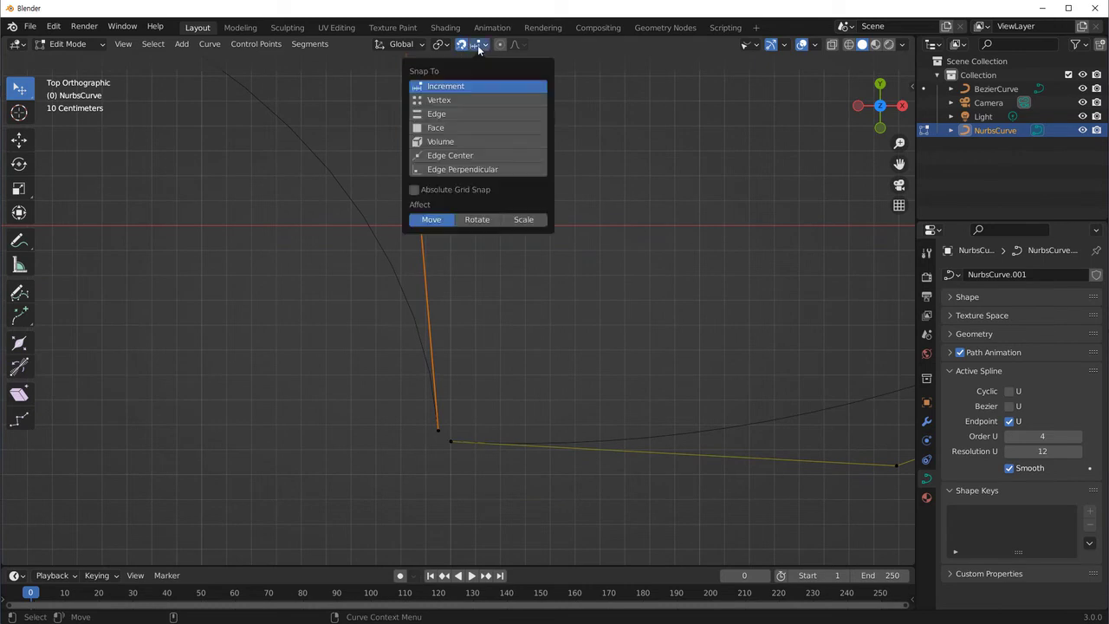
click(442, 100)
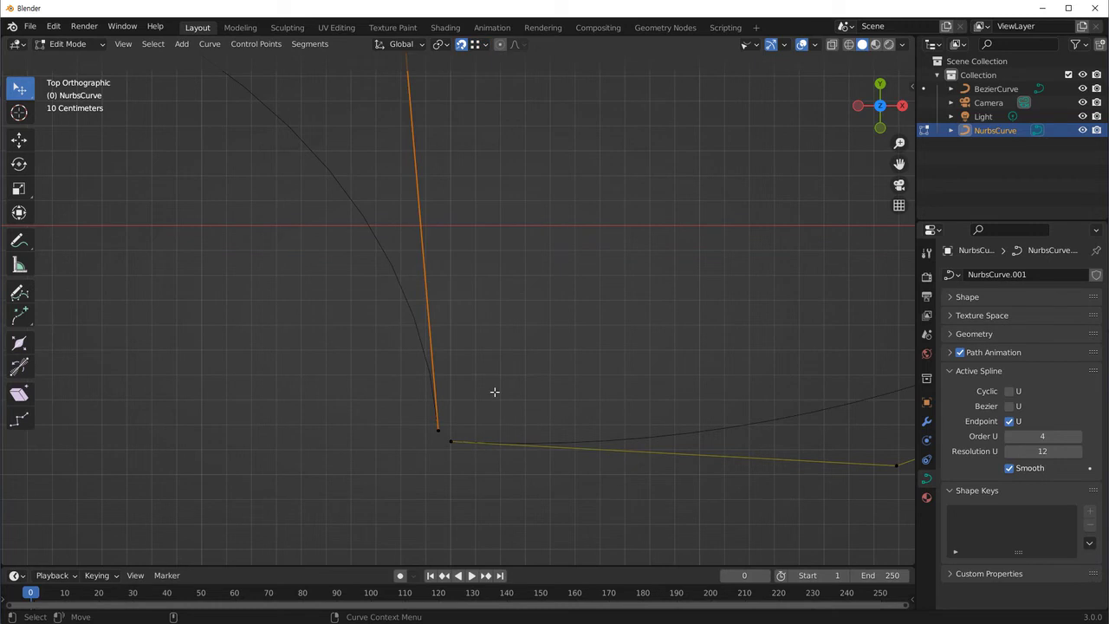
click(485, 46)
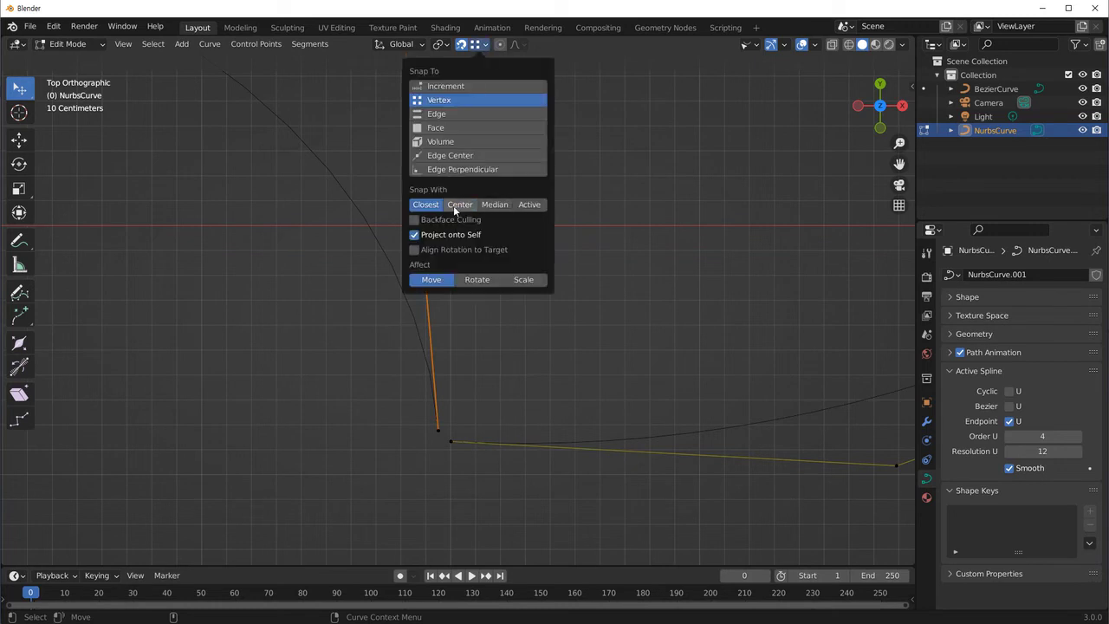
click(458, 449)
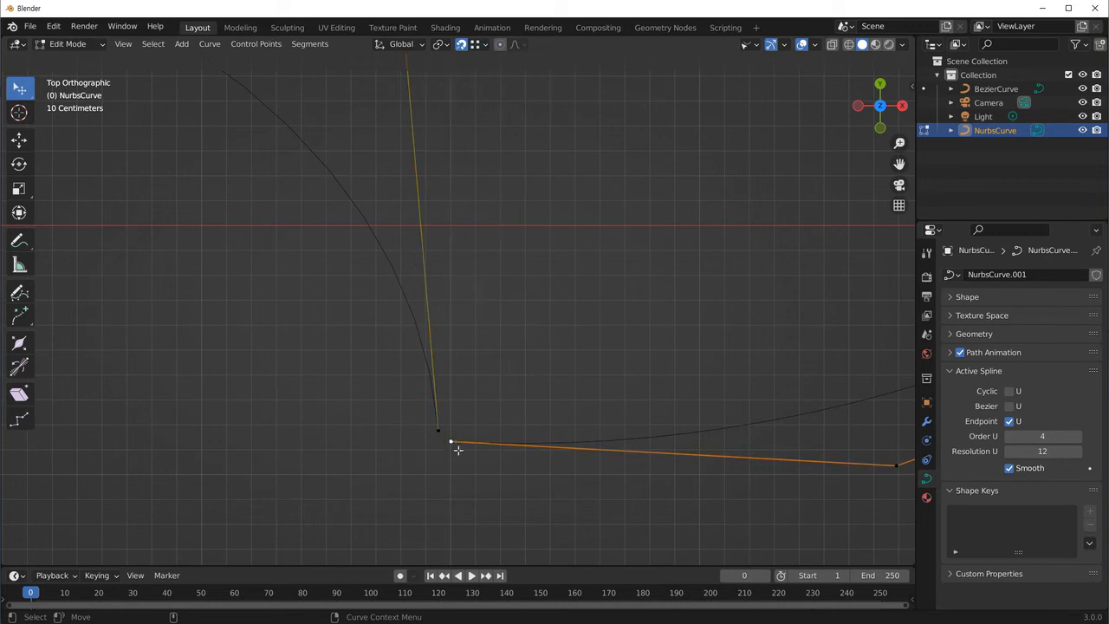
key(g)
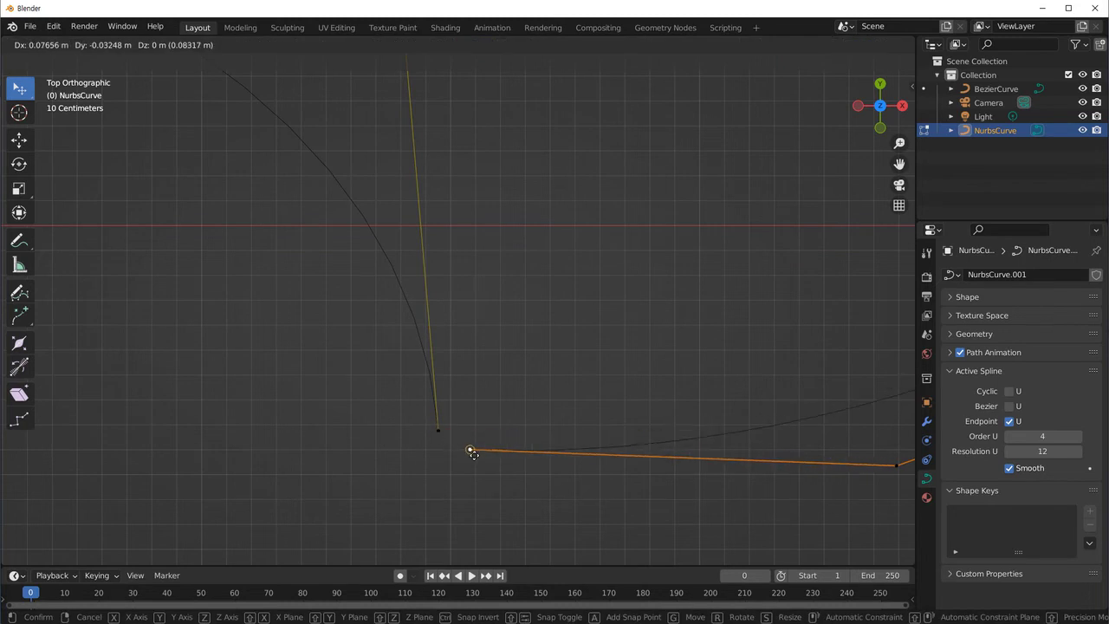
click(488, 396)
scroll(580, 356, down, 2)
key(shift+Tab)
Adjust two right-spline control points and return to Object Mode.
scroll(525, 379, down, 3)
scroll(525, 378, down, 2)
scroll(595, 428, down, 2)
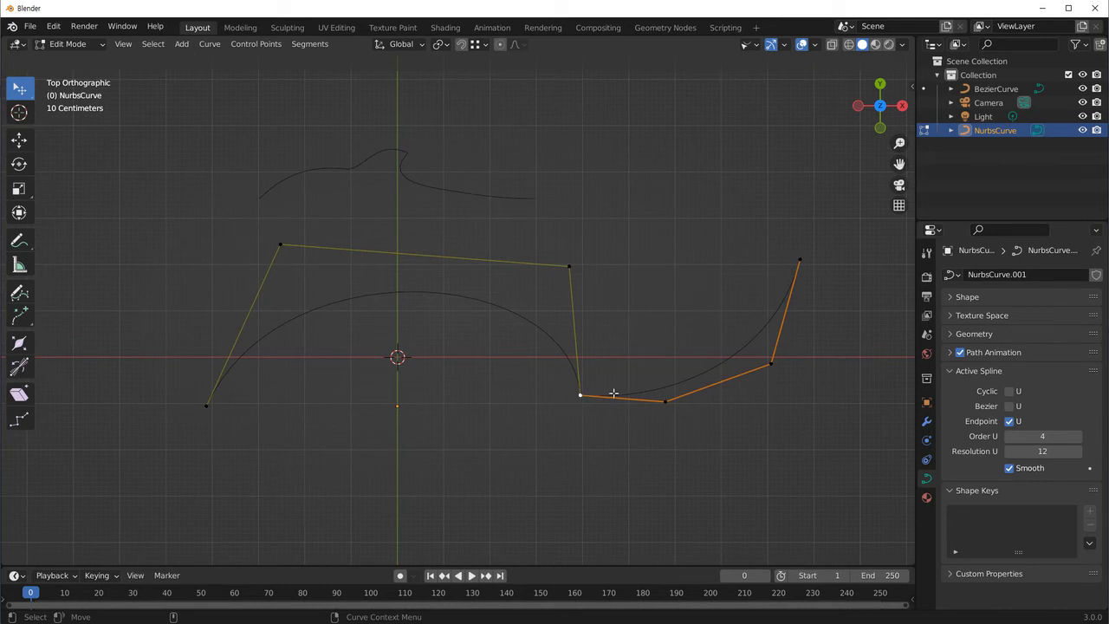
drag(667, 401, 663, 391)
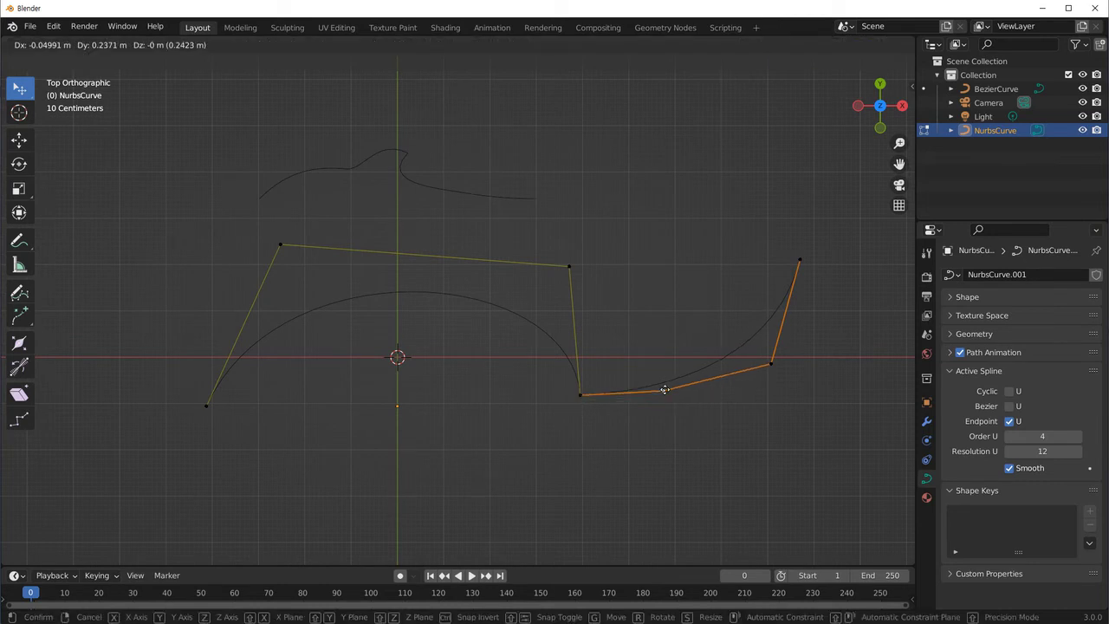
drag(772, 364, 775, 398)
scroll(615, 449, up, 1)
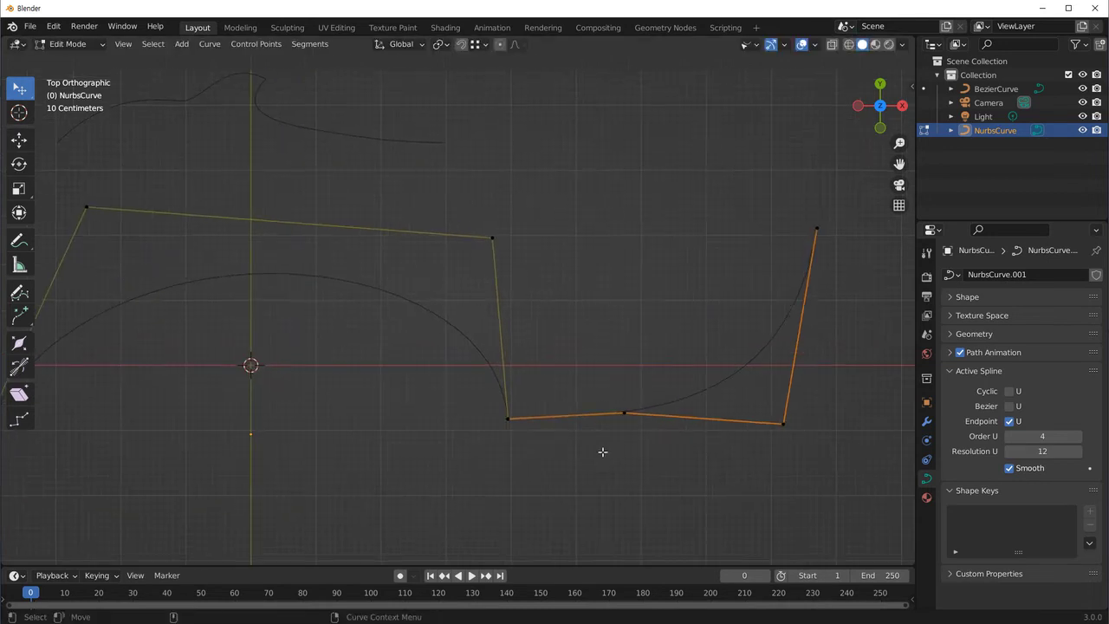
key(Tab)
scroll(607, 466, down, 3)
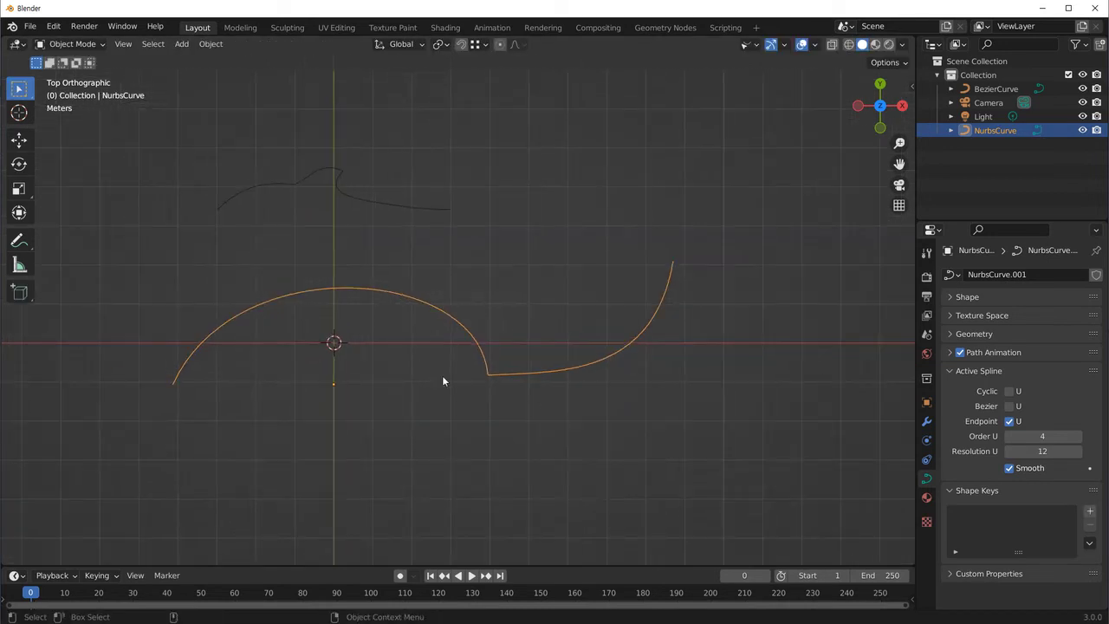
Briefly re-enter Edit Mode on the NURBS curve to inspect it, then exit.
key(Tab)
shift+middle_drag(470, 436, 500, 465)
scroll(500, 466, up, 1)
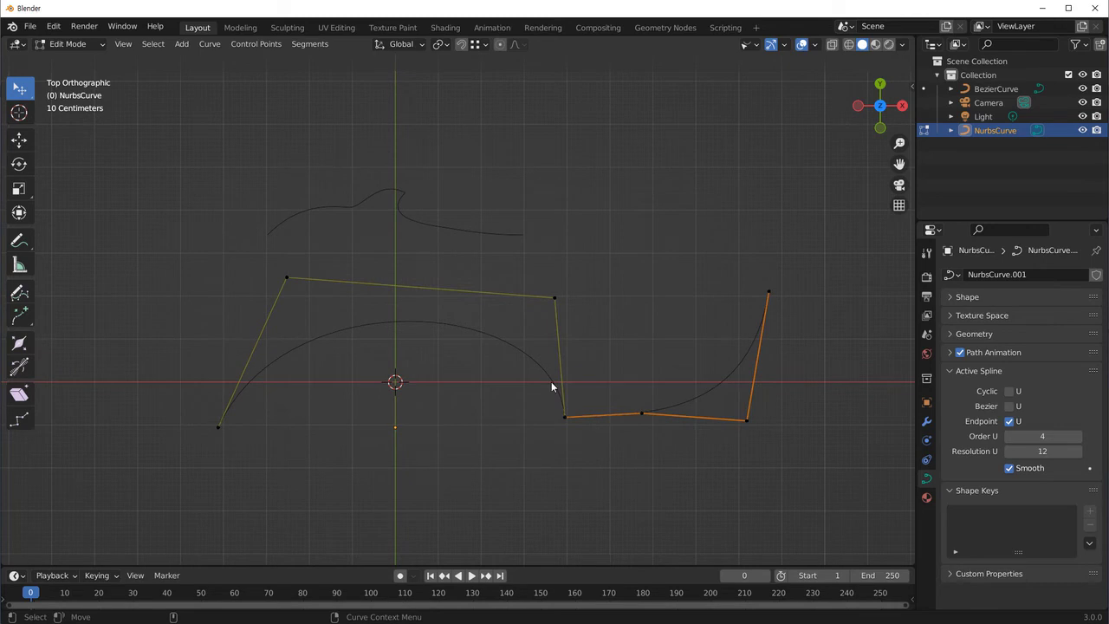
key(Tab)
Select BezierCurve and NurbsCurve and delete both, then orbit the view.
click(460, 234)
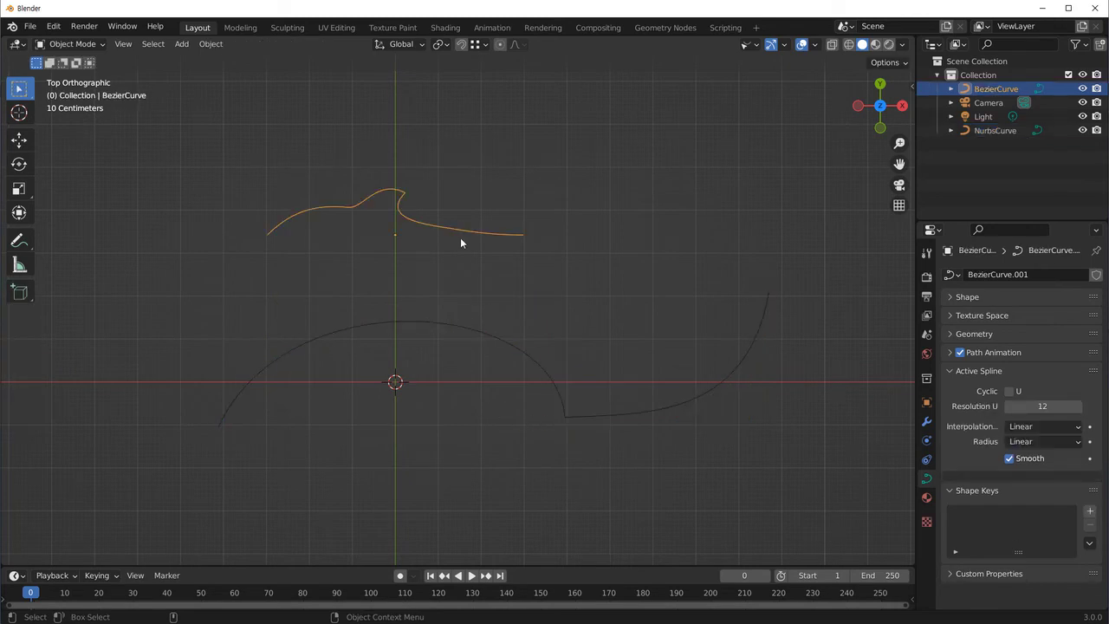
shift+click(480, 327)
key(x)
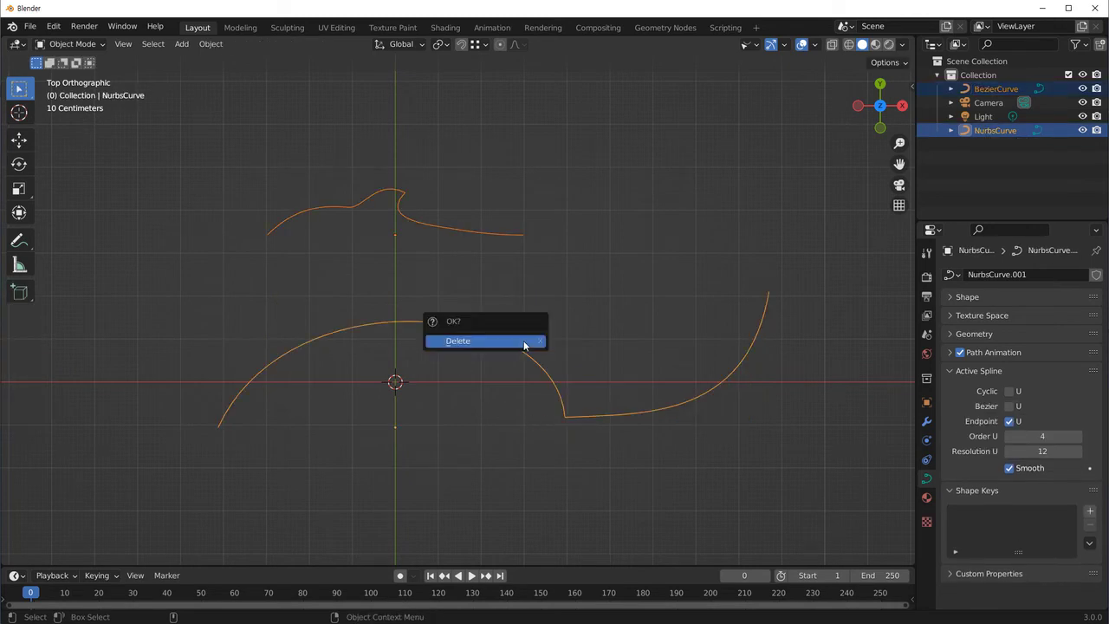
click(525, 342)
scroll(512, 416, down, 3)
mouse_move(547, 435)
middle_down()
mouse_move(448, 331)
mouse_move(384, 371)
mouse_move(387, 229)
middle_up()
Add a 4.43 m radius NurbsCircle at the origin and show its square control cage in Edit Mode.
key(shift+a)
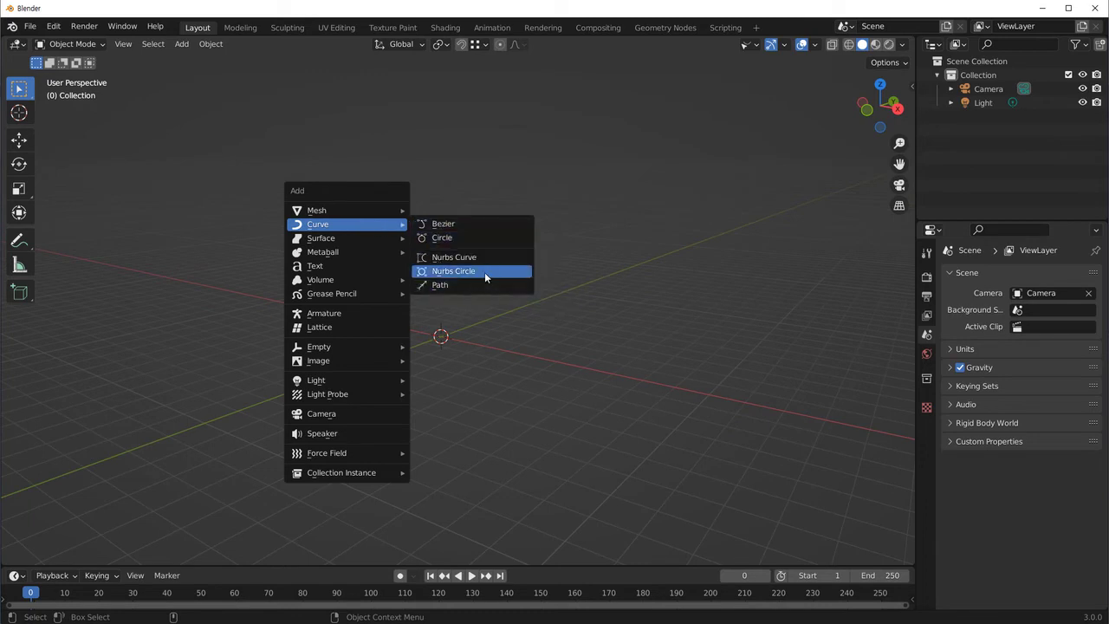
click(485, 272)
middle_drag(496, 313, 456, 419)
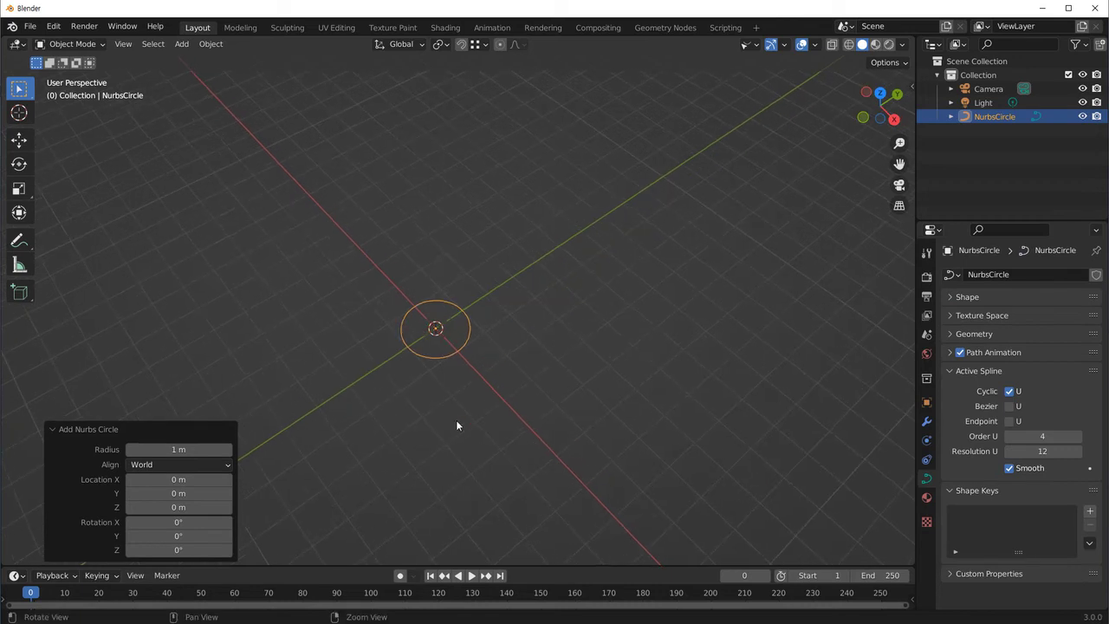
drag(197, 446, 408, 453)
mouse_move(409, 453)
middle_down()
mouse_move(282, 381)
mouse_move(359, 258)
middle_up()
middle_drag(416, 402, 465, 347)
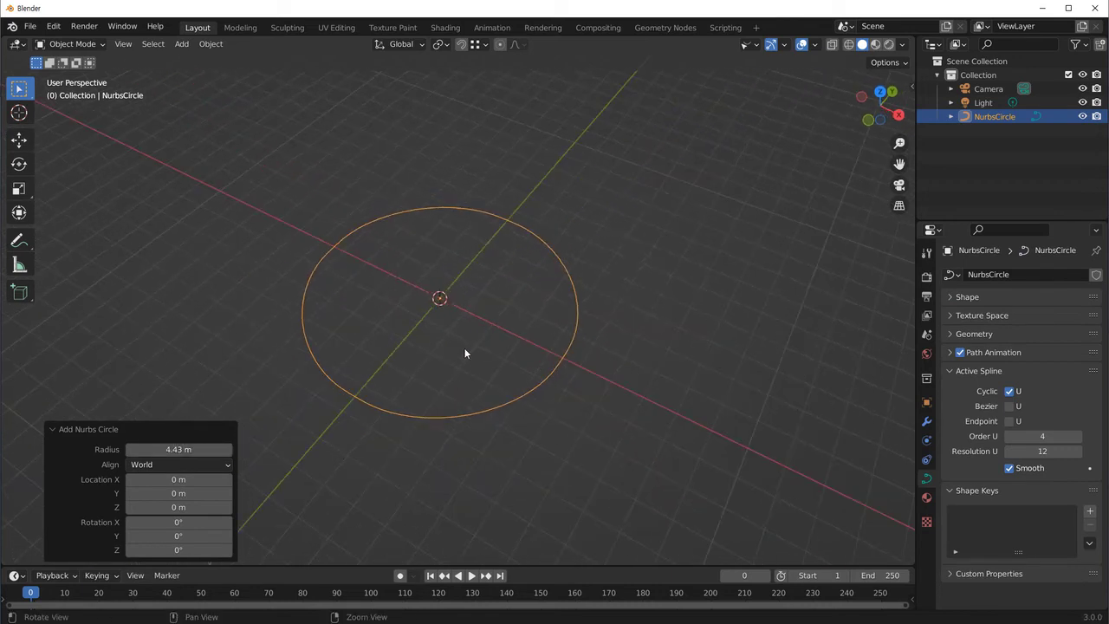
key(Tab)
mouse_move(520, 304)
middle_down()
mouse_move(508, 401)
mouse_move(535, 375)
mouse_move(569, 391)
mouse_move(613, 300)
middle_up()
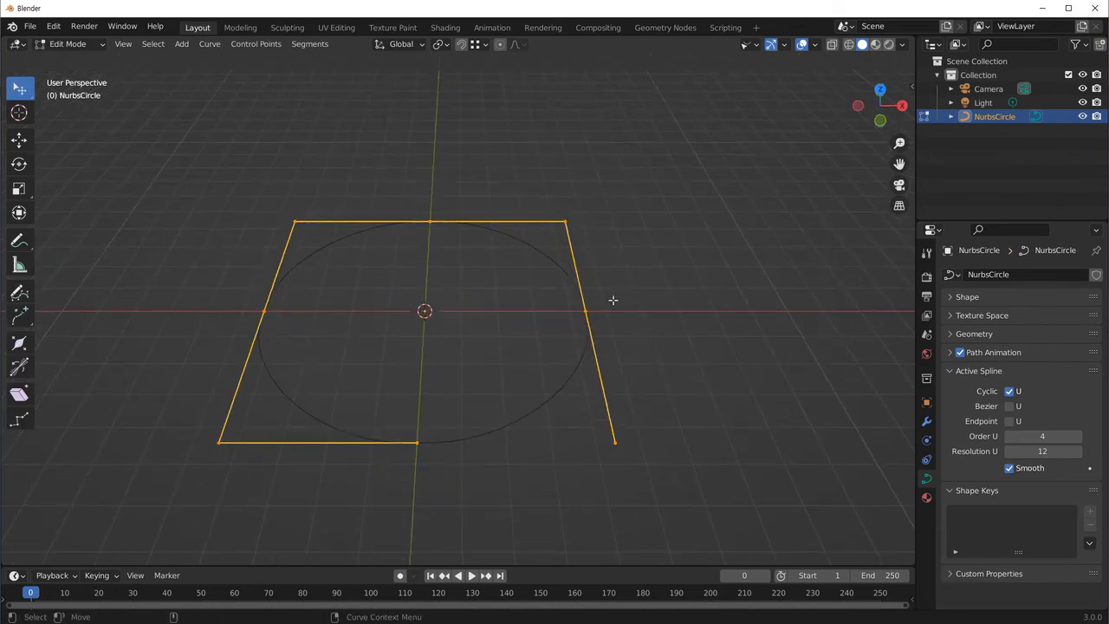
key(grave)
click(530, 201)
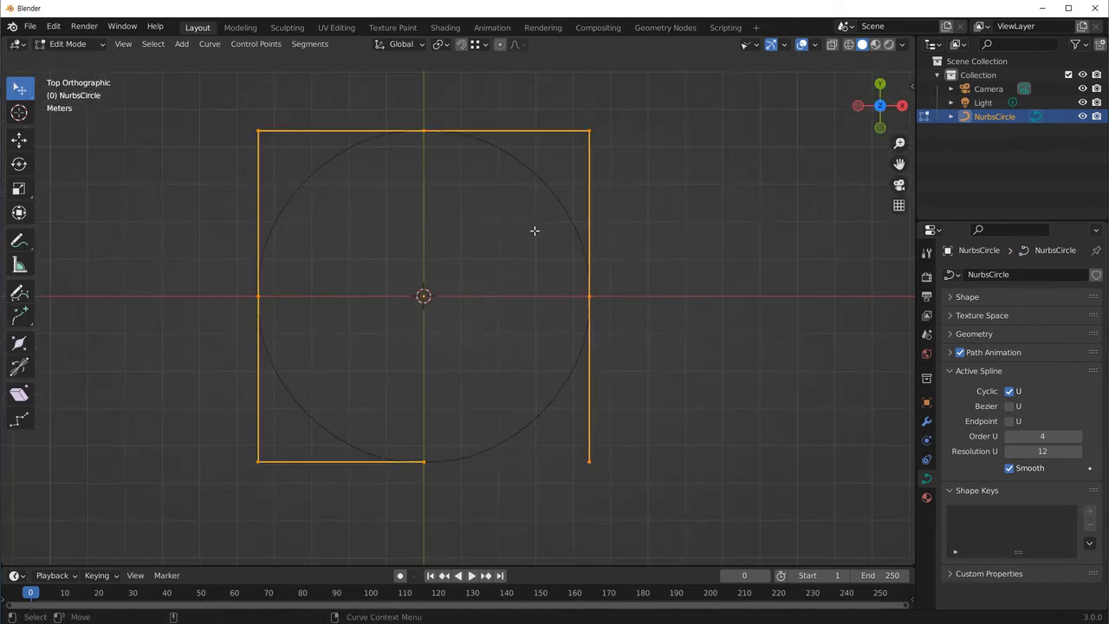
click(655, 172)
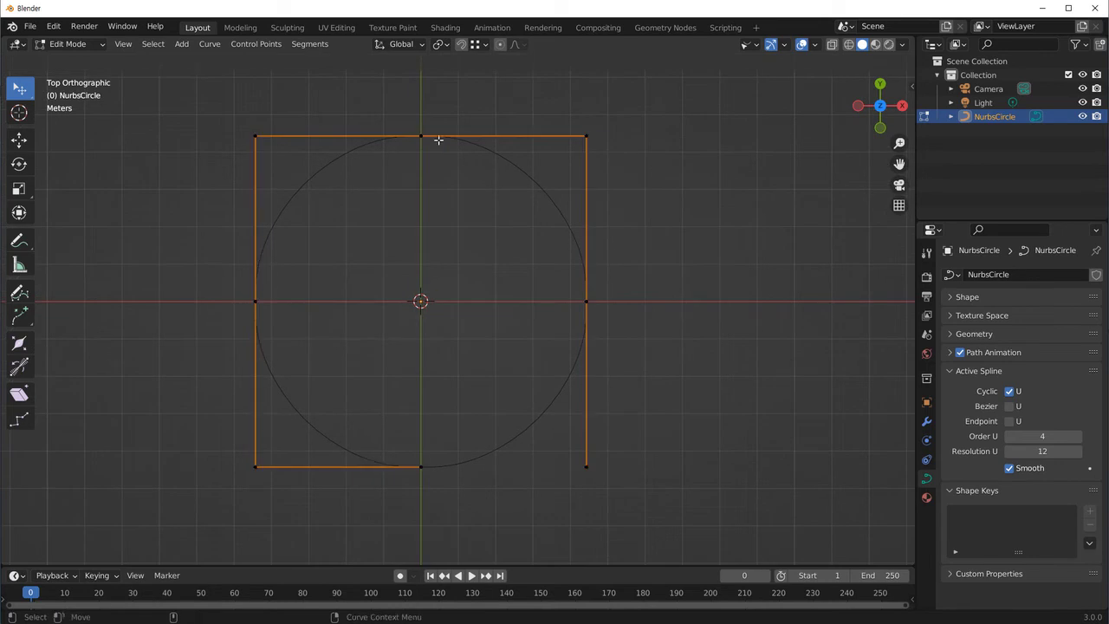
click(587, 135)
drag(587, 135, 524, 141)
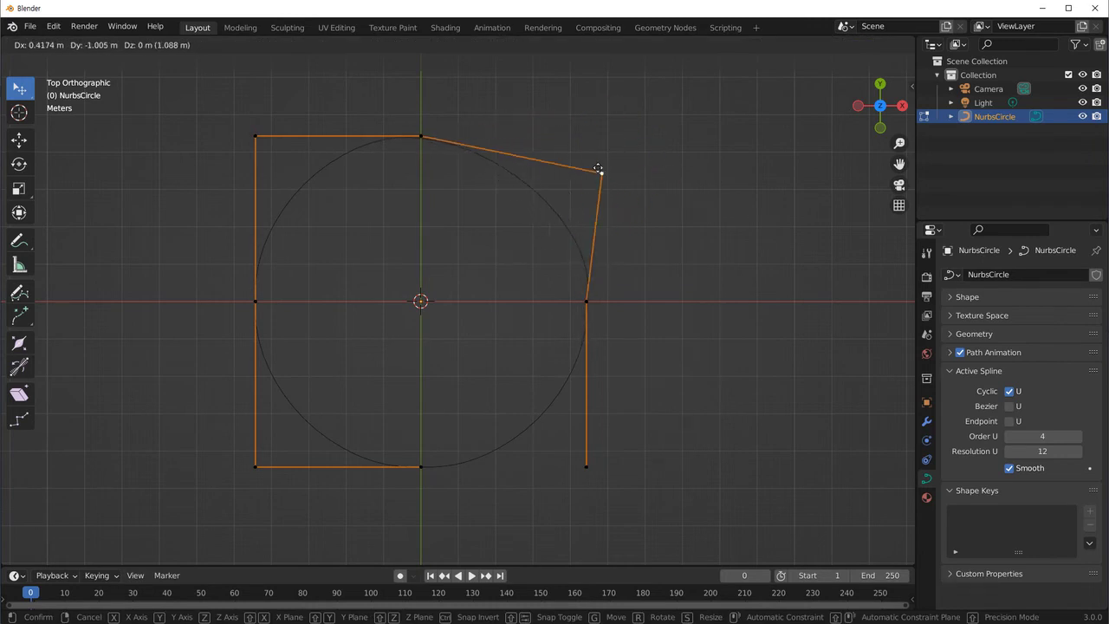
drag(525, 141, 624, 170)
key(ctrl+z)
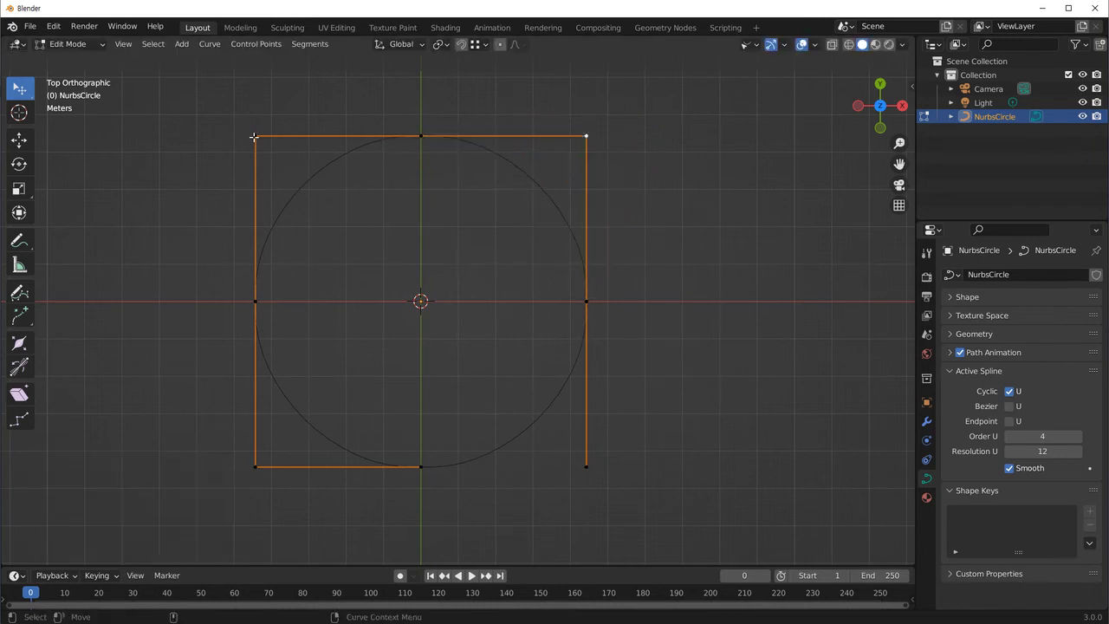
drag(258, 143, 277, 176)
key(ctrl+z)
drag(255, 464, 251, 457)
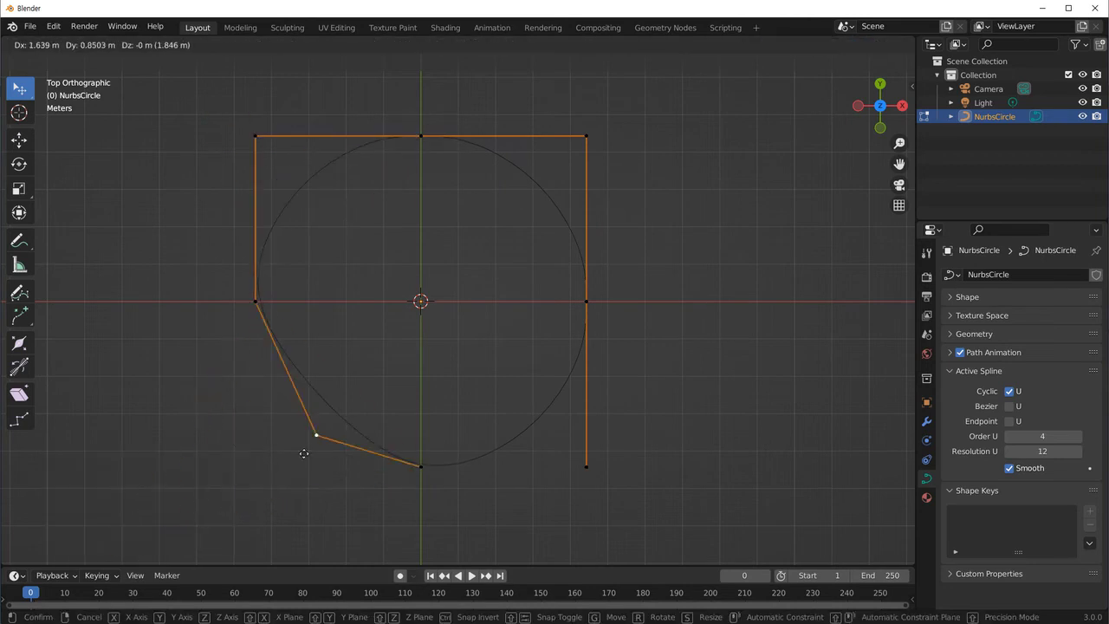
key(ctrl+z)
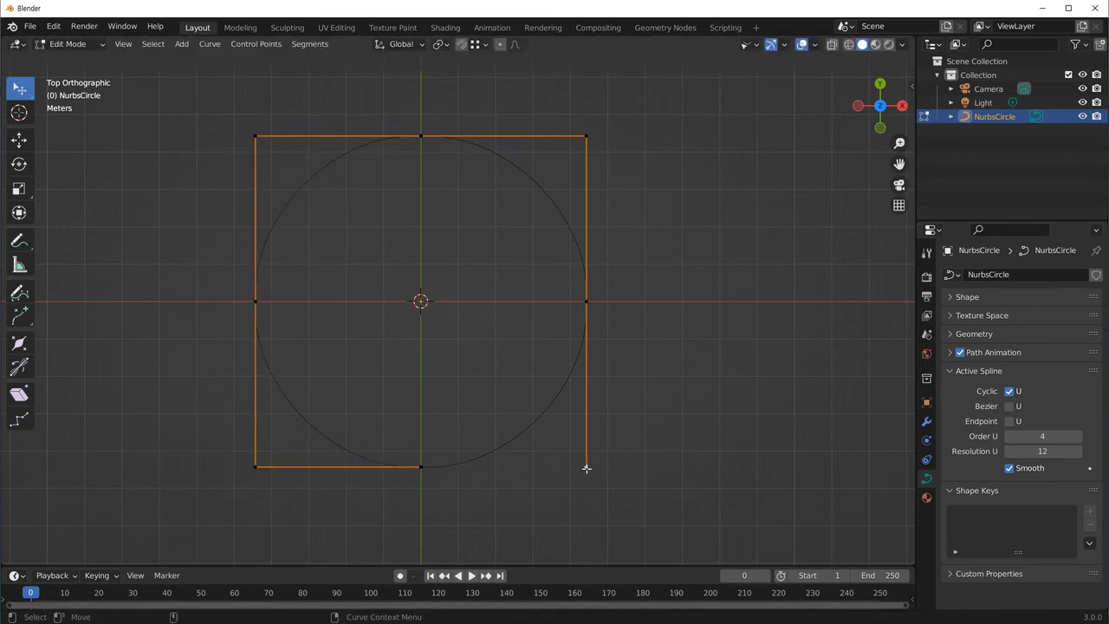
drag(587, 468, 534, 462)
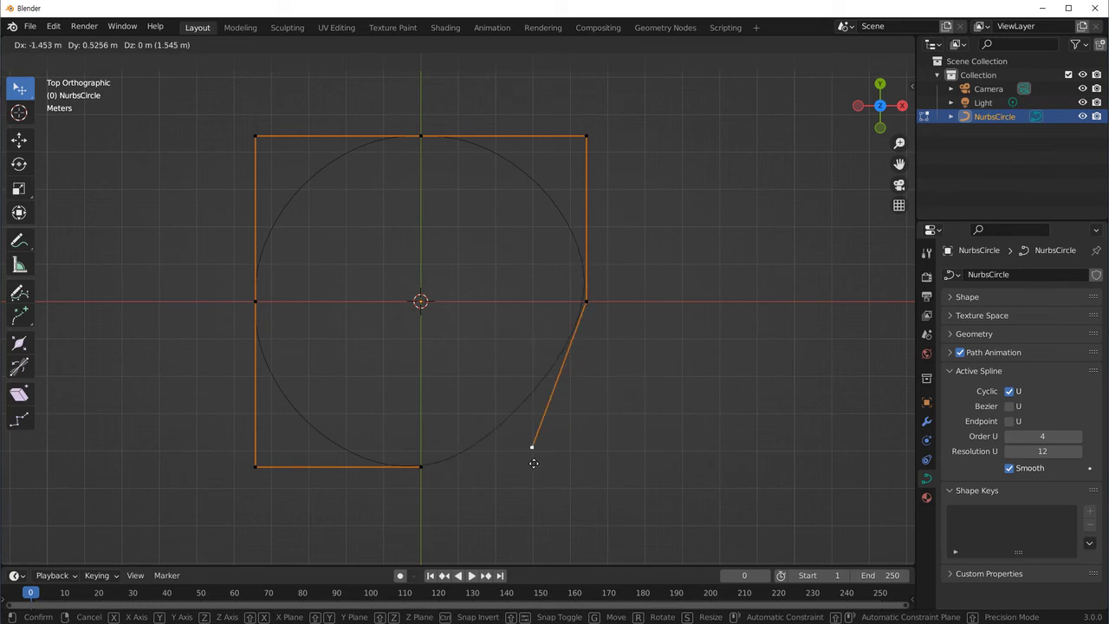
drag(534, 463, 620, 404)
key(ctrl+z)
scroll(485, 468, down, 1)
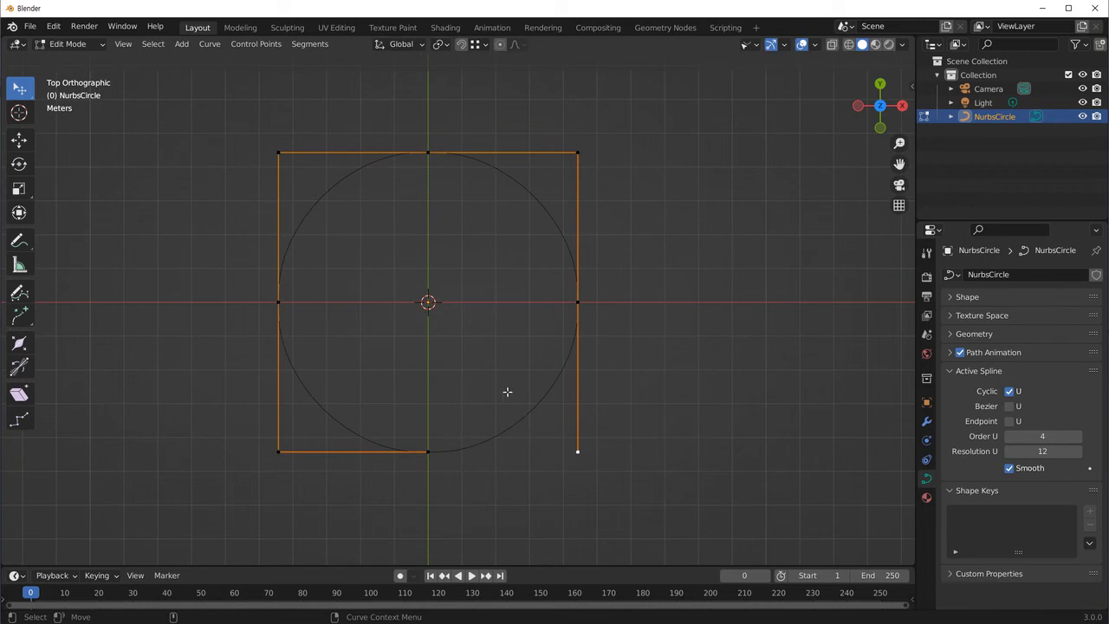
scroll(507, 373, up, 1)
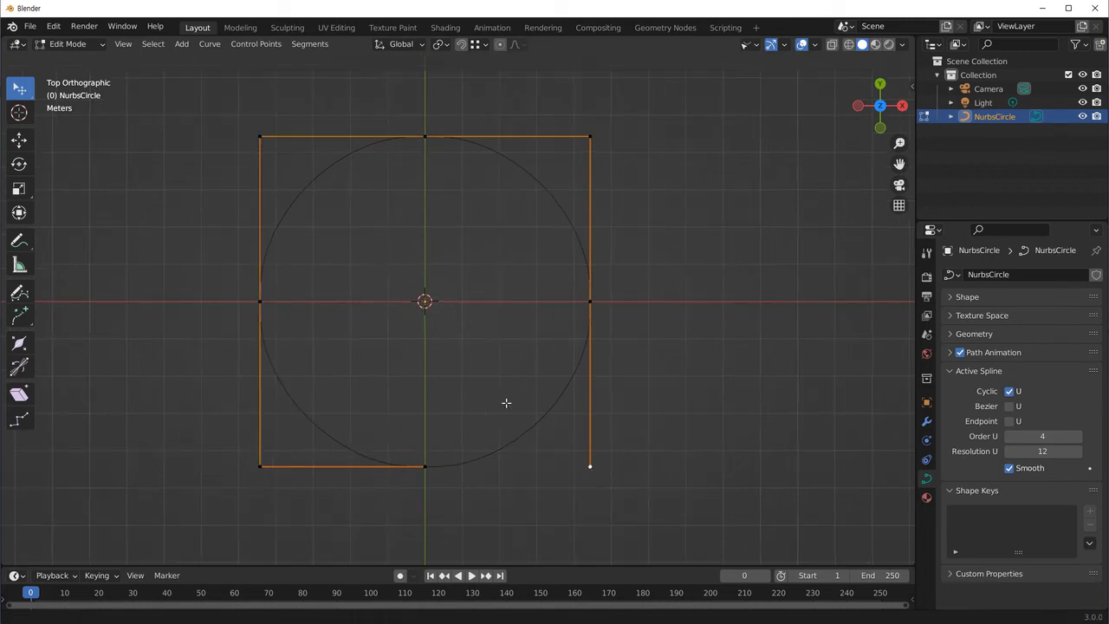
click(1005, 116)
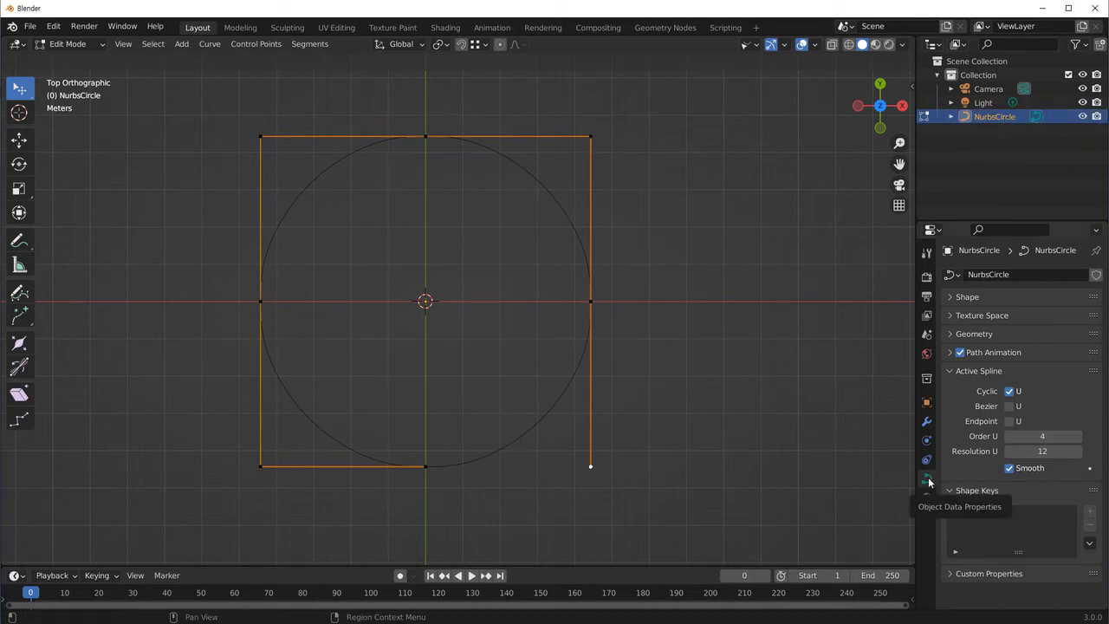
click(957, 371)
click(962, 370)
click(951, 372)
click(953, 372)
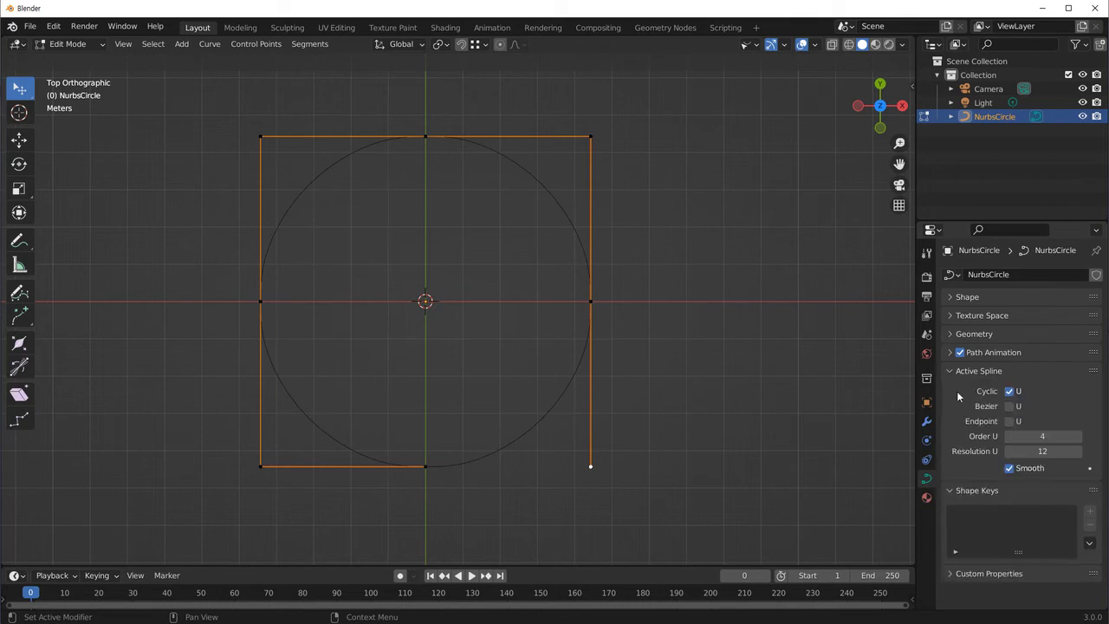
click(1009, 391)
scroll(579, 456, up, 1)
scroll(605, 457, up, 1)
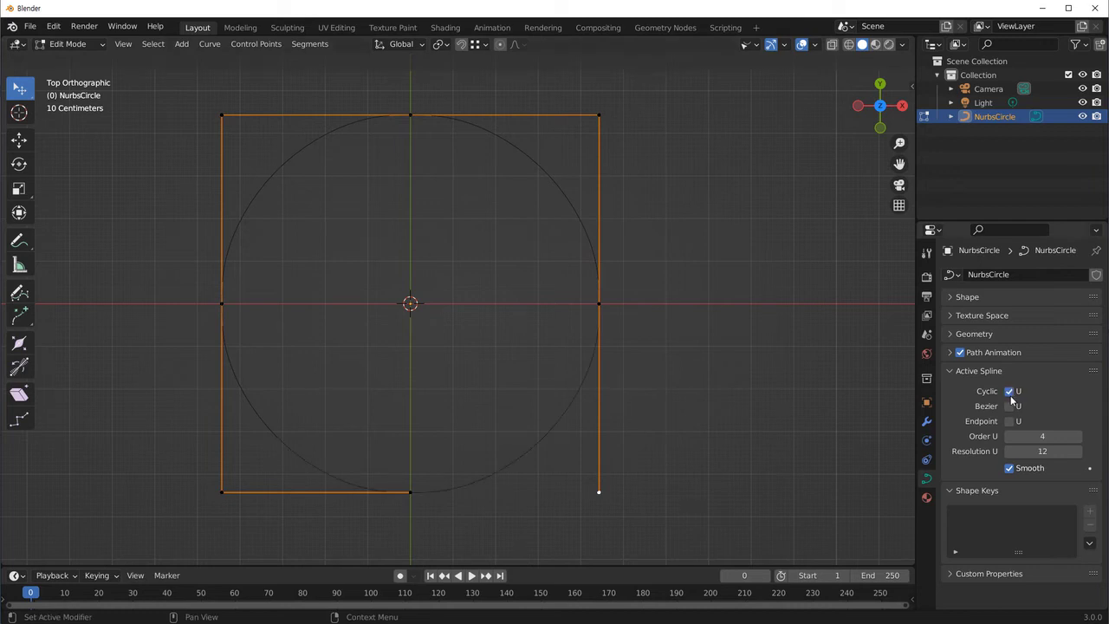
scroll(597, 448, down, 3)
scroll(549, 439, down, 1)
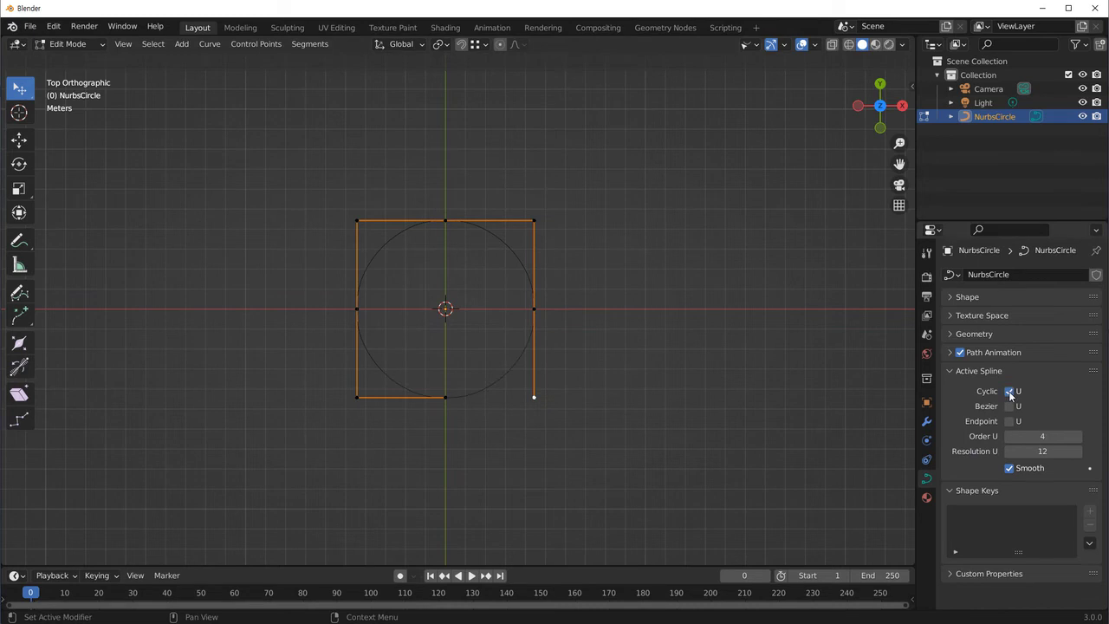
scroll(702, 408, up, 5)
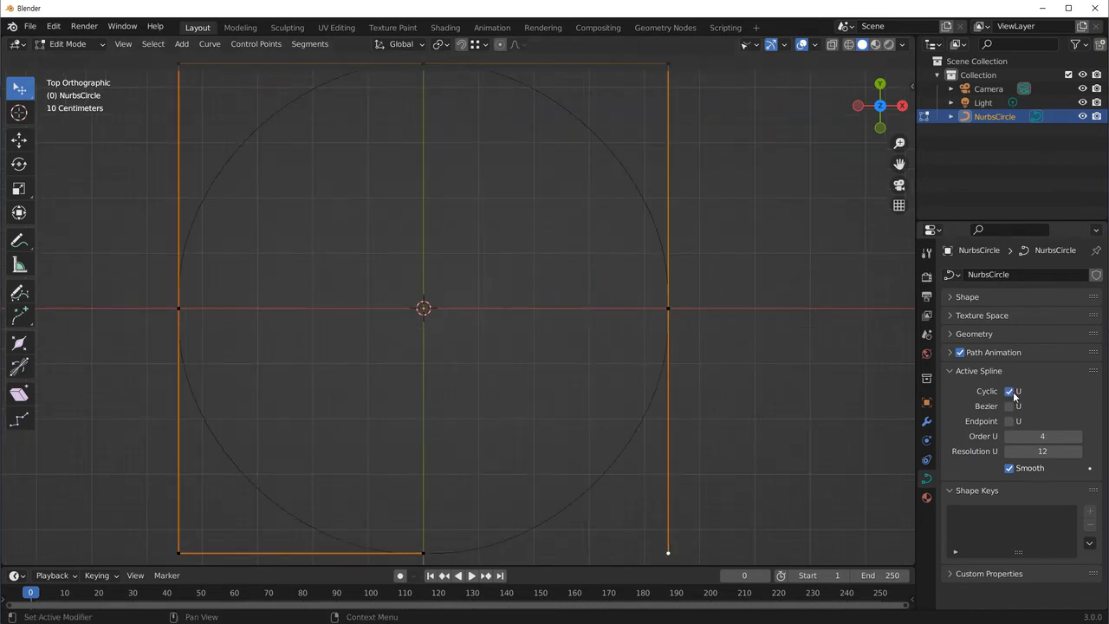
scroll(596, 428, down, 3)
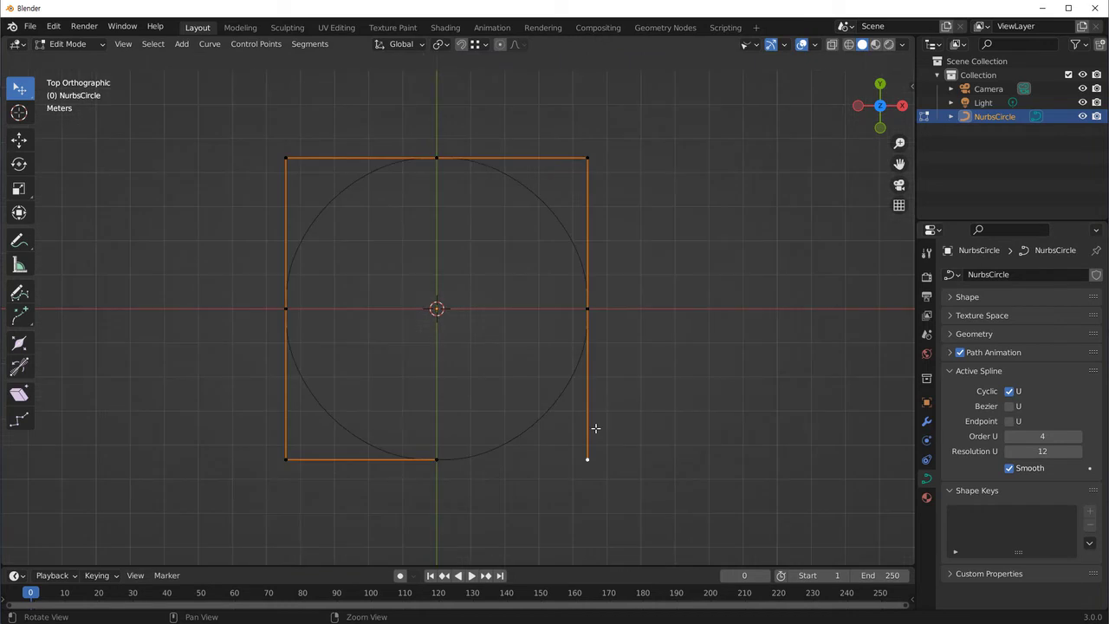
mouse_move(595, 487)
middle_down()
mouse_move(505, 463)
mouse_move(446, 423)
mouse_move(480, 445)
mouse_move(498, 416)
mouse_move(500, 243)
middle_up()
key(Tab)
key(x)
Delete the NURBS circle, add a NURBS curve and enable Endpoint U in Edit Mode.
click(479, 444)
key(shift+a)
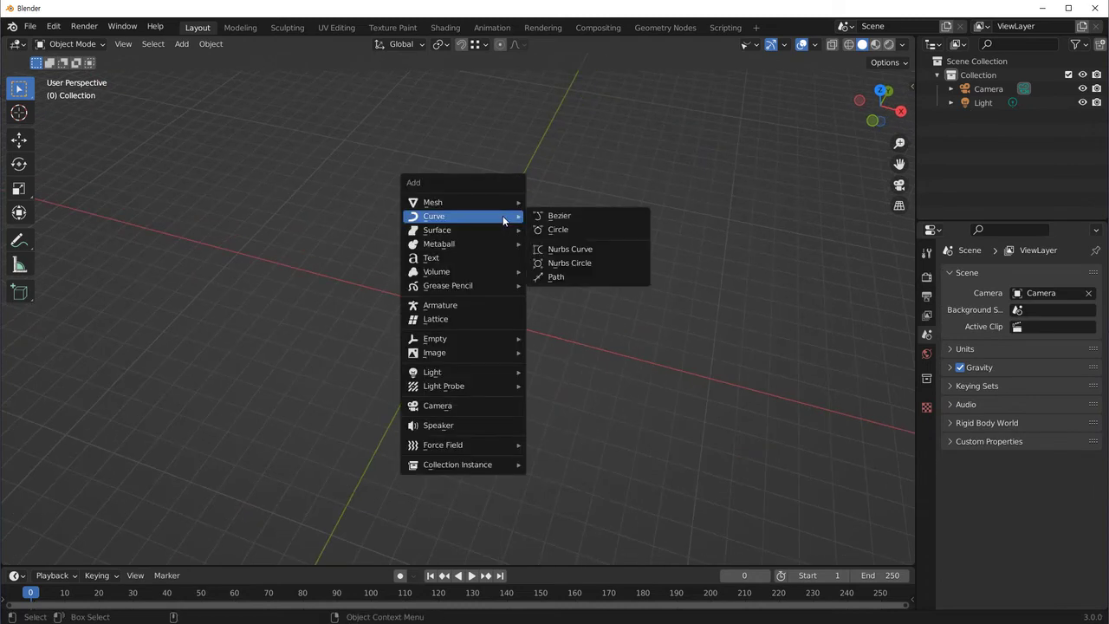
click(594, 250)
mouse_move(503, 316)
middle_down()
mouse_move(514, 349)
mouse_move(473, 362)
mouse_move(560, 406)
mouse_move(566, 430)
mouse_move(520, 407)
middle_up()
key(Tab)
click(1010, 422)
In top view, extrude two new control points from the curve's right end toward the lower left.
mouse_move(869, 423)
middle_down()
mouse_move(554, 416)
mouse_move(557, 390)
mouse_move(537, 416)
middle_up()
key(grave)
click(579, 297)
shift+middle_drag(601, 391, 538, 344)
click(568, 284)
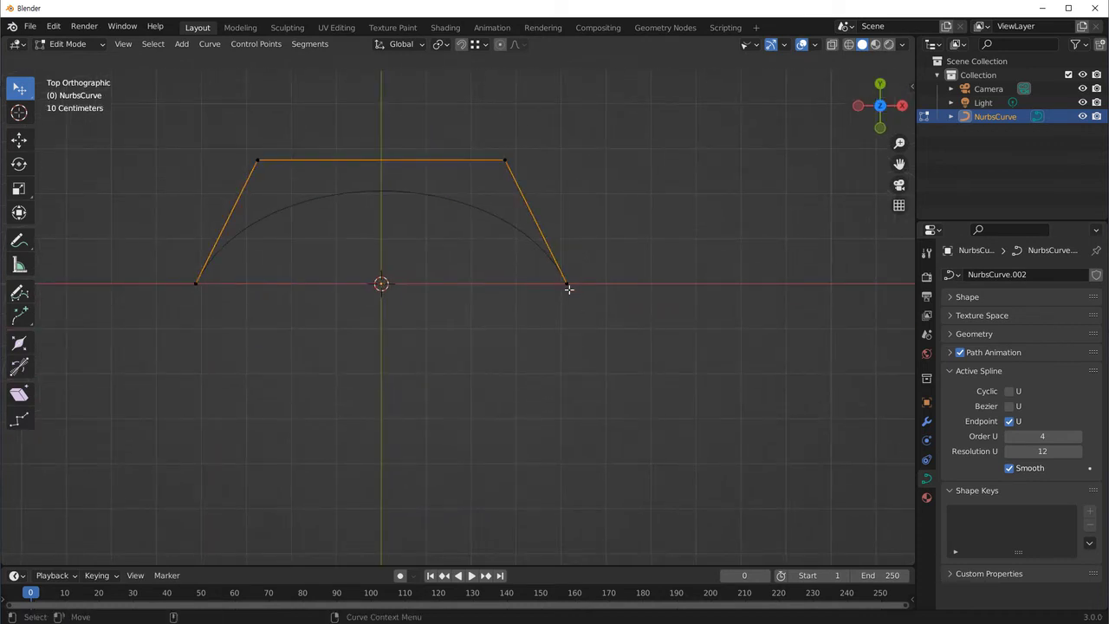
scroll(571, 364, down, 2)
key(g)
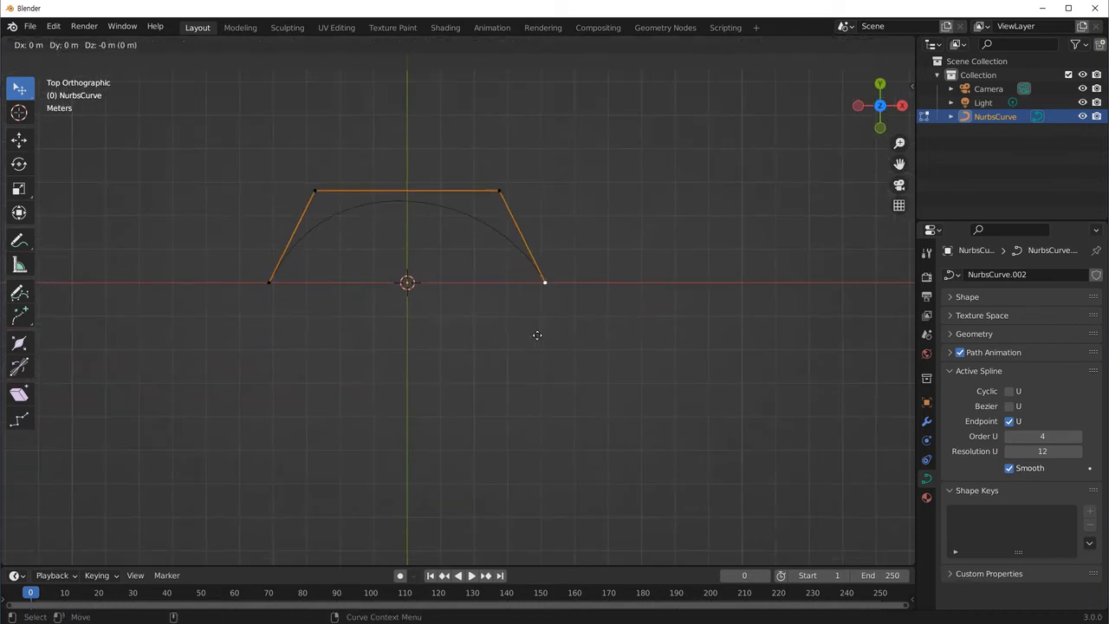
click(444, 453)
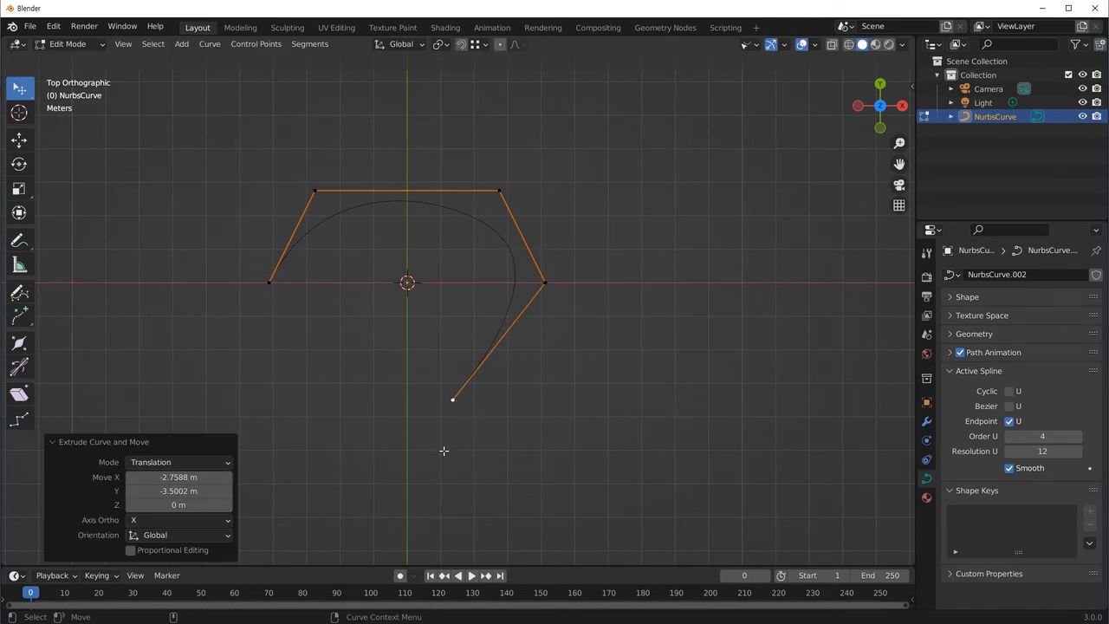
key(e)
click(280, 393)
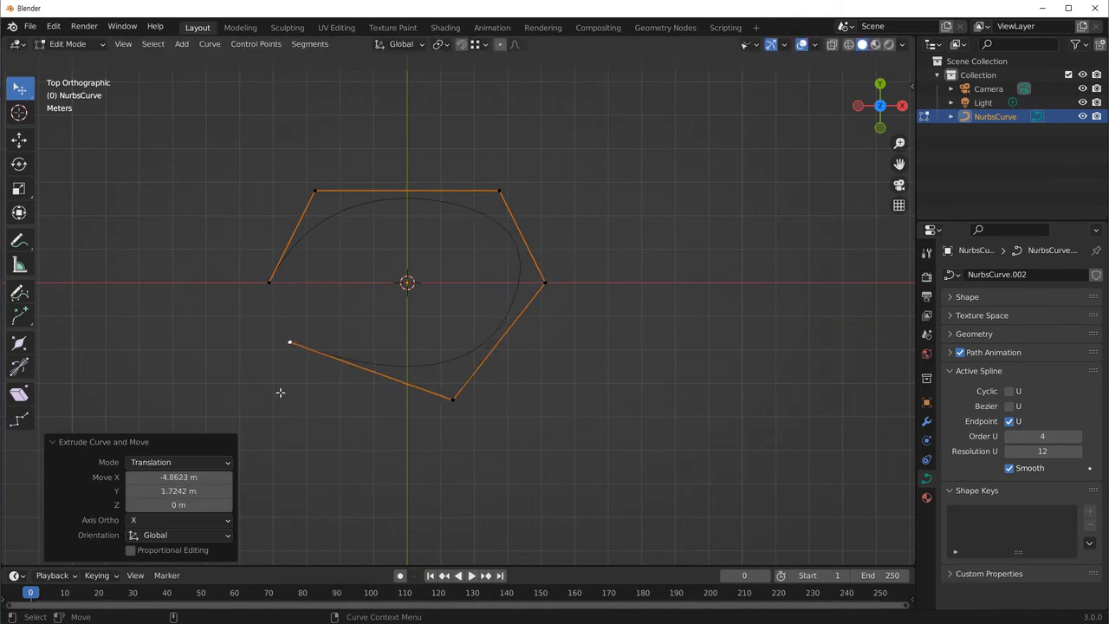
scroll(589, 450, up, 4)
key(Home)
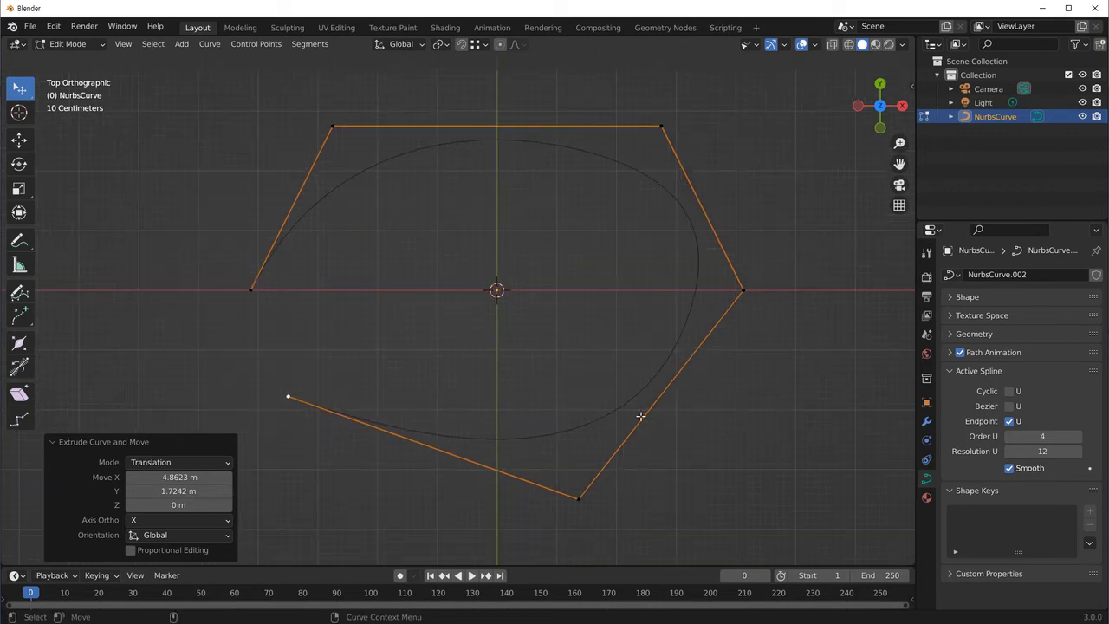
Toggle Cyclic U until the NURBS curve is closed into a loop.
click(1010, 392)
mouse_move(598, 366)
middle_down()
mouse_move(575, 379)
mouse_move(594, 359)
mouse_move(587, 396)
middle_up()
click(1011, 391)
click(1010, 392)
click(1010, 392)
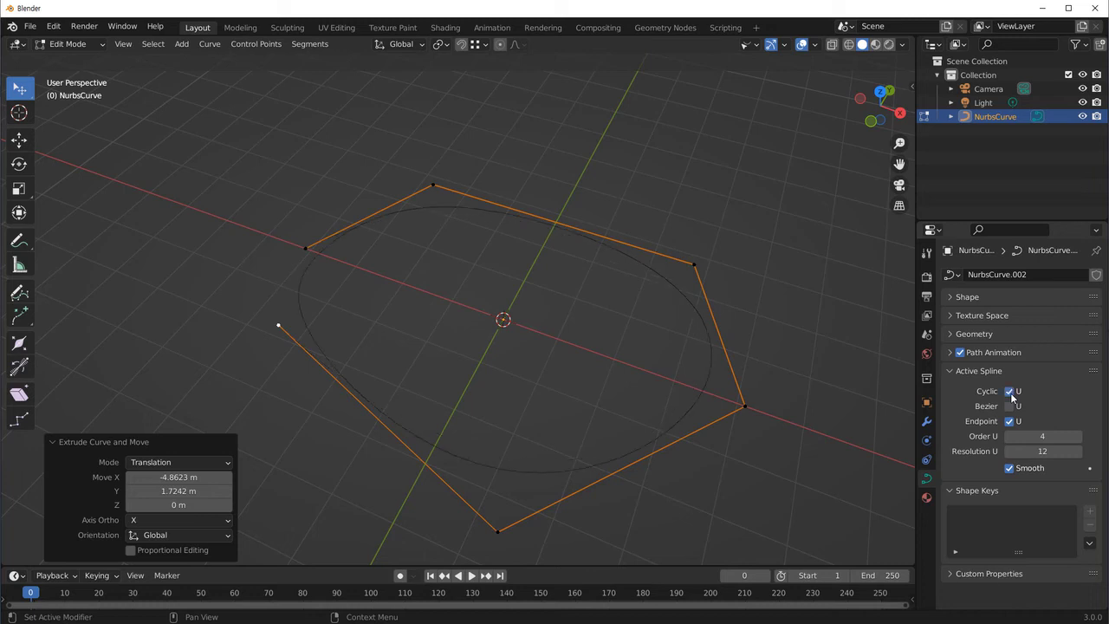
click(1010, 391)
click(1011, 391)
click(1010, 391)
Return to Object Mode and delete the NurbsCurve.
key(Tab)
scroll(543, 419, down, 2)
key(Delete)
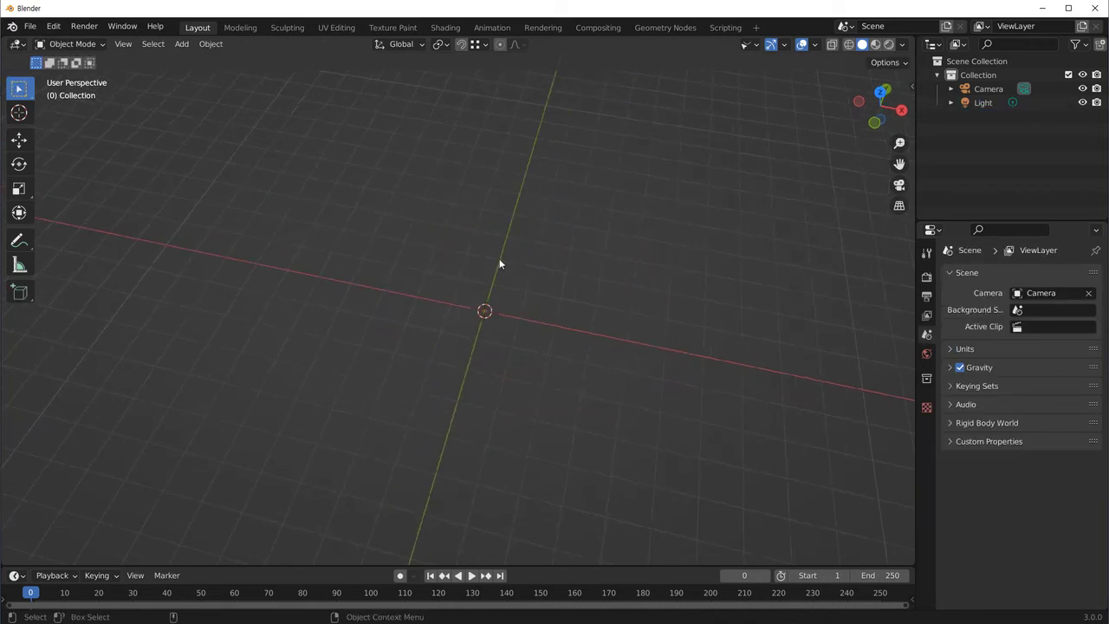
Add a NURBS path and view its control points from the front in Edit Mode.
key(shift+a)
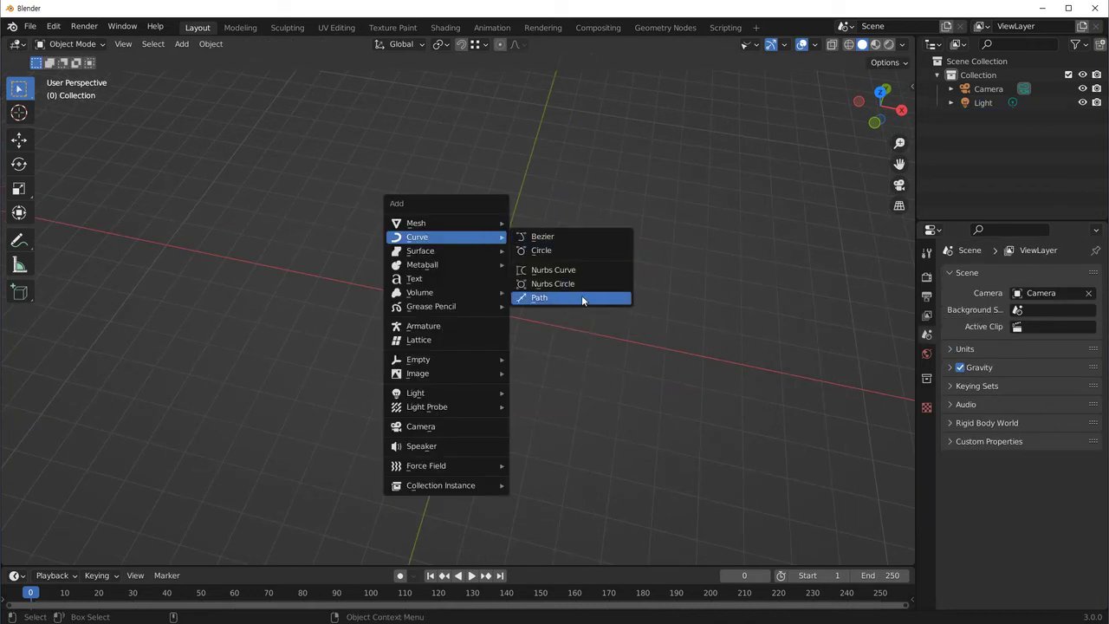
mouse_move(446, 236)
click(582, 295)
middle_drag(406, 391, 328, 330)
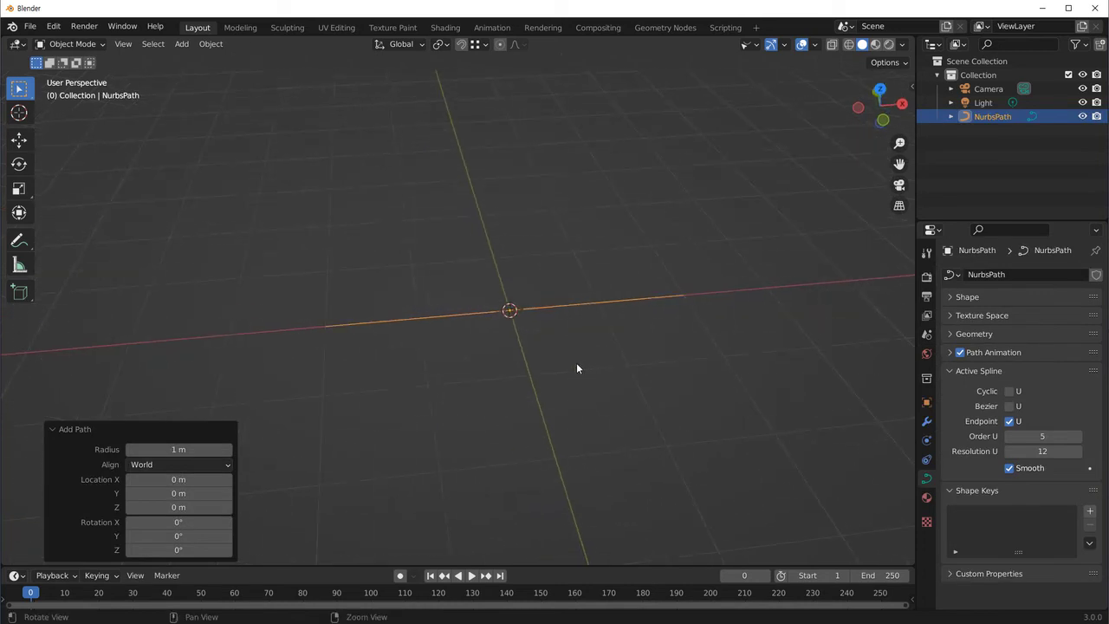
key(Tab)
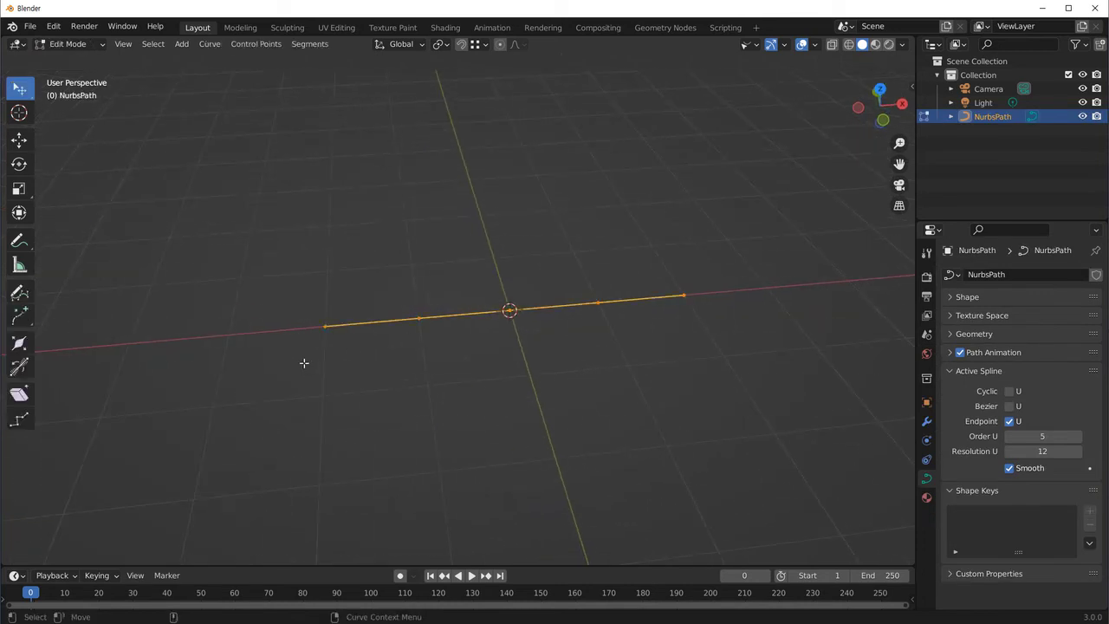
middle_drag(480, 386, 438, 421)
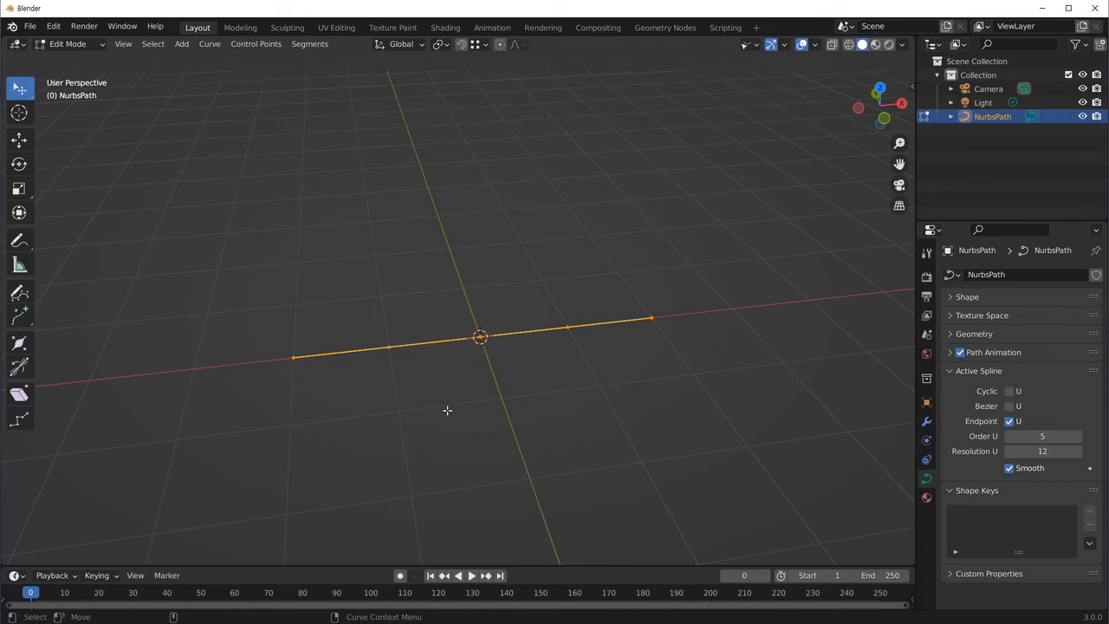
key(grave)
click(369, 371)
Raise two control points into a flat top and pull the right-hand point below the axis.
click(371, 372)
drag(369, 370, 361, 239)
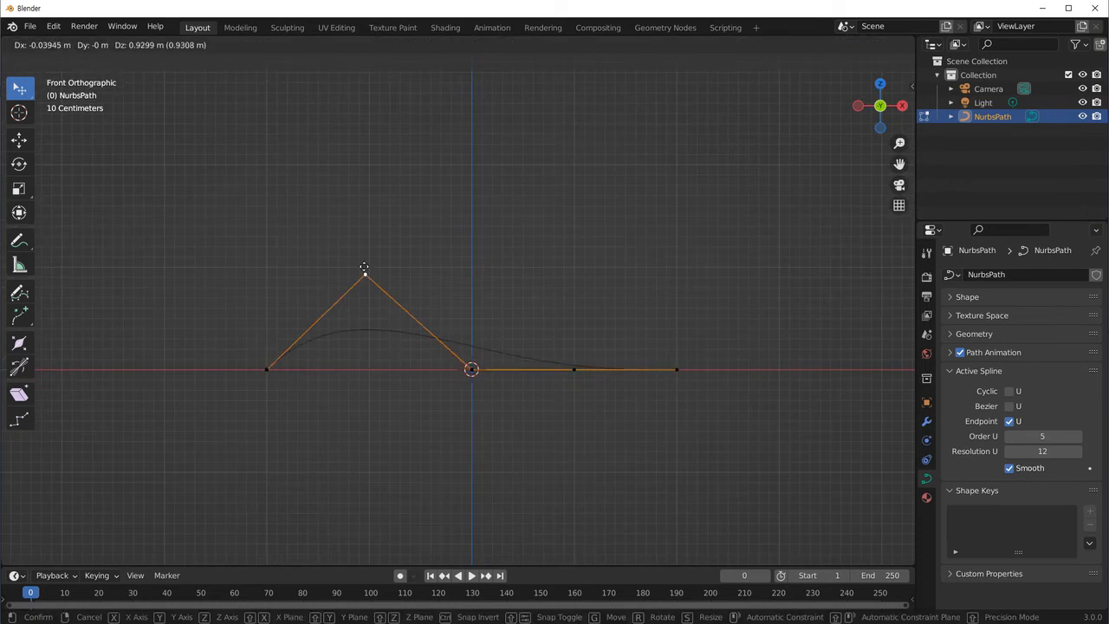
click(472, 370)
drag(473, 370, 489, 227)
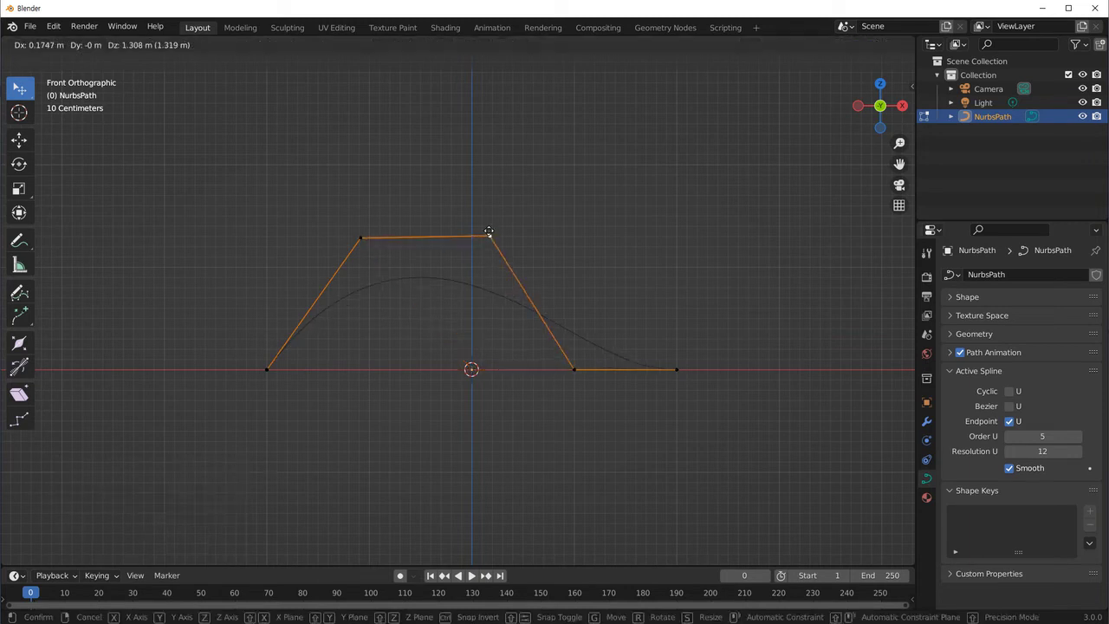
click(574, 371)
drag(574, 370, 504, 505)
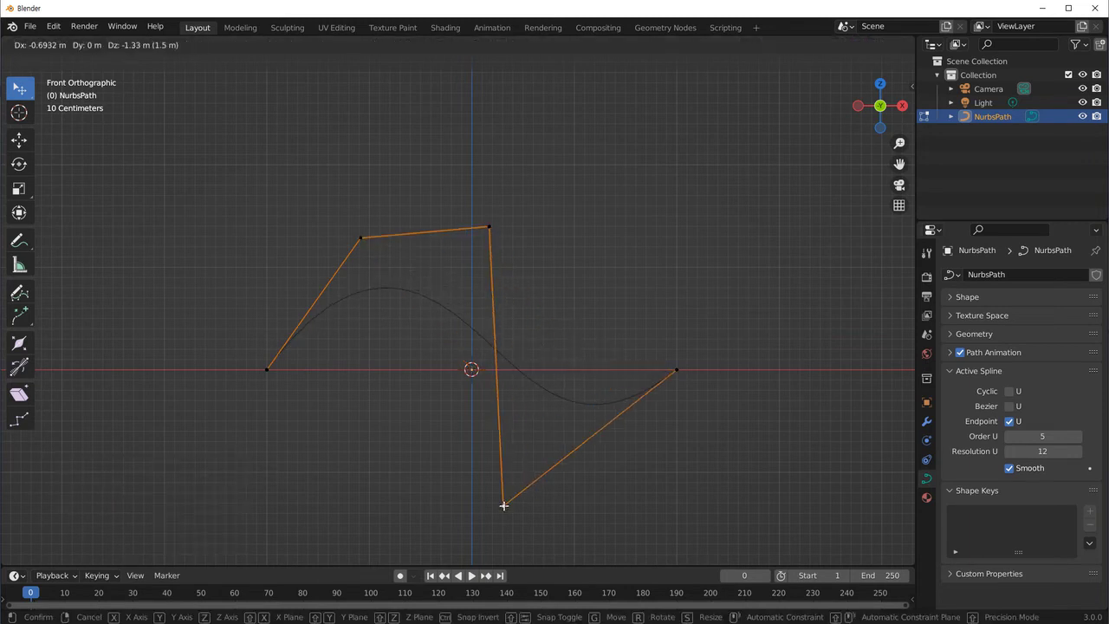
scroll(414, 460, down, 2)
shift+middle_drag(413, 460, 405, 436)
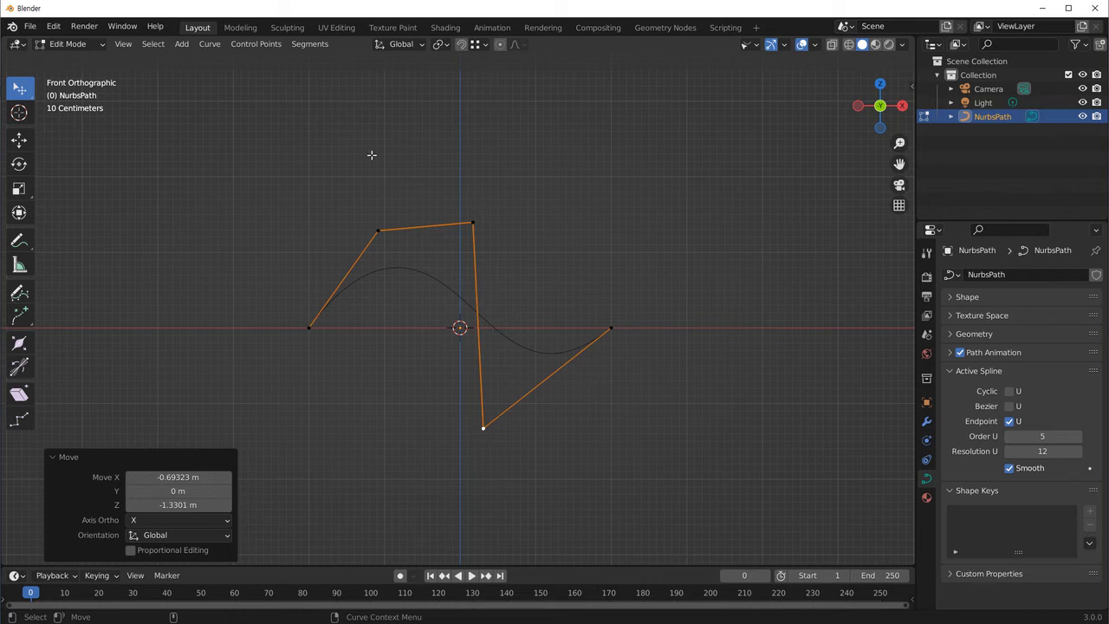
Toggle snapping on and off, then return to Object Mode.
key(shift+Tab)
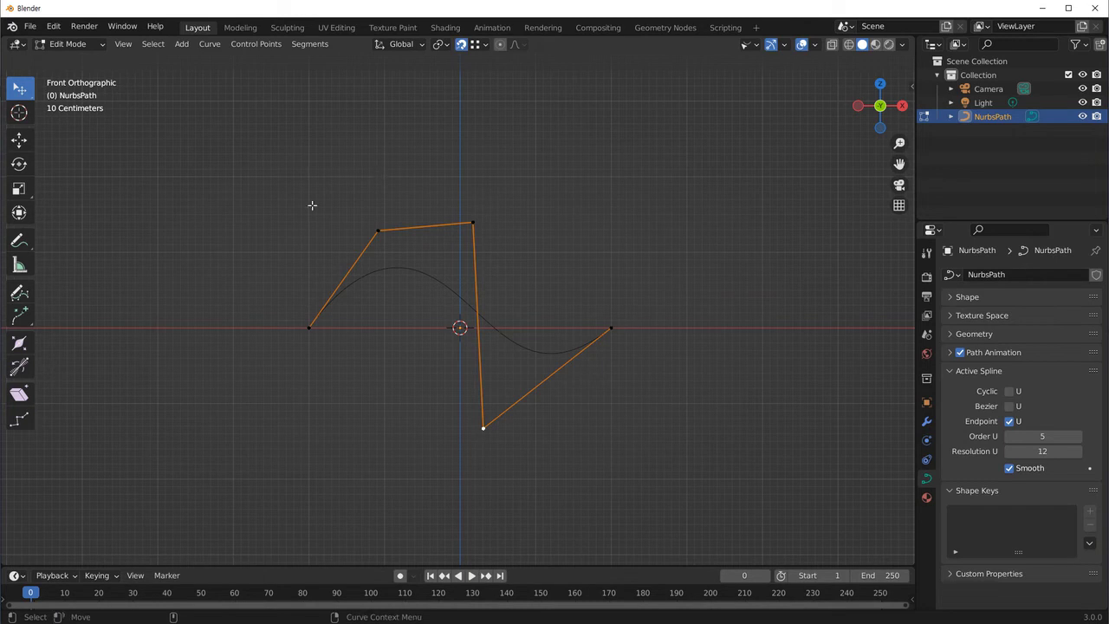
key(Tab)
click(402, 192)
key(shift+Tab)
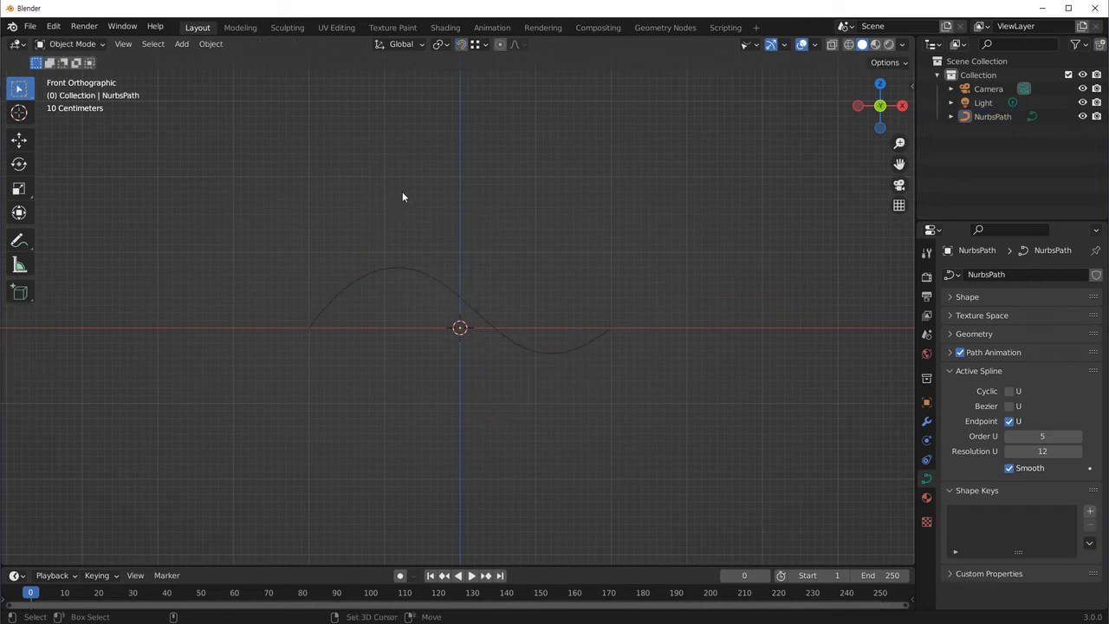
Select the wavy NurbsPath, delete it with X, and orbit back to a perspective view.
key(shift+a)
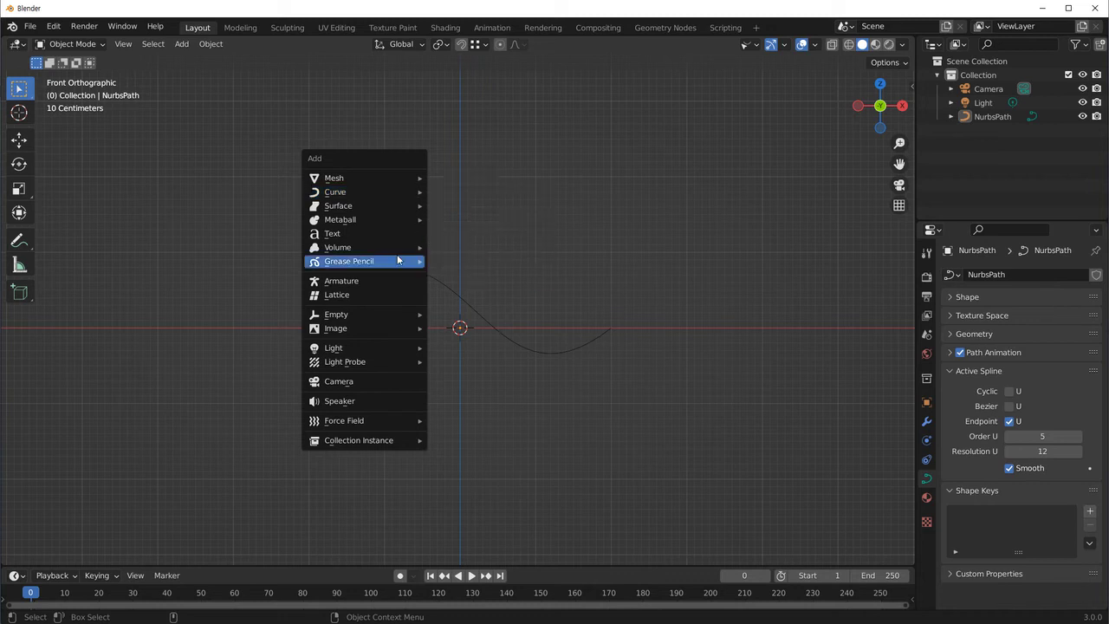
mouse_move(338, 205)
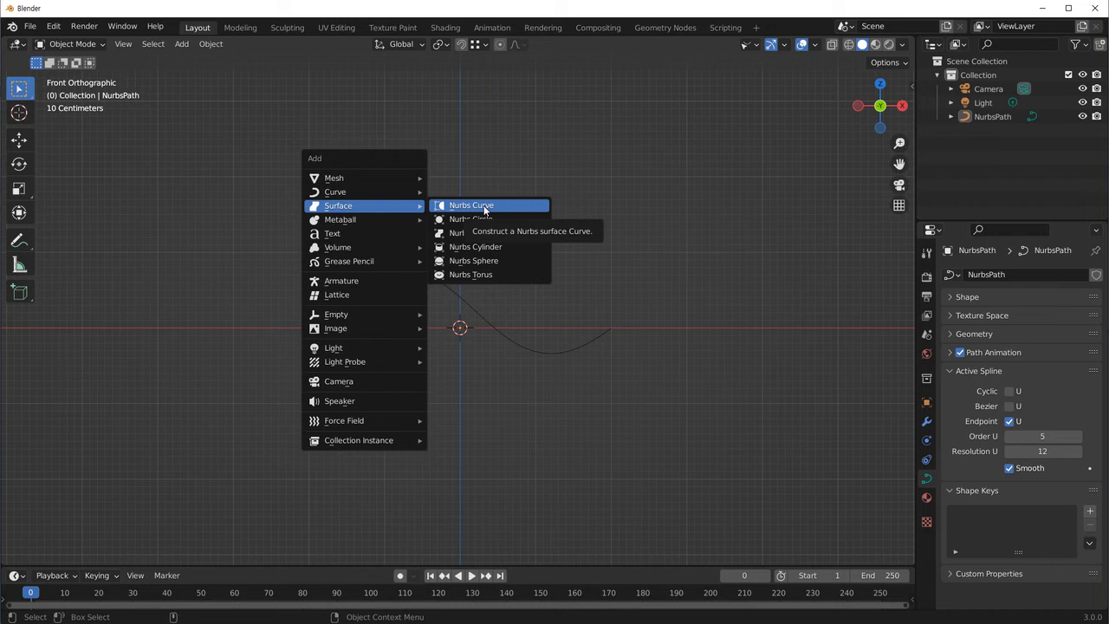
click(495, 328)
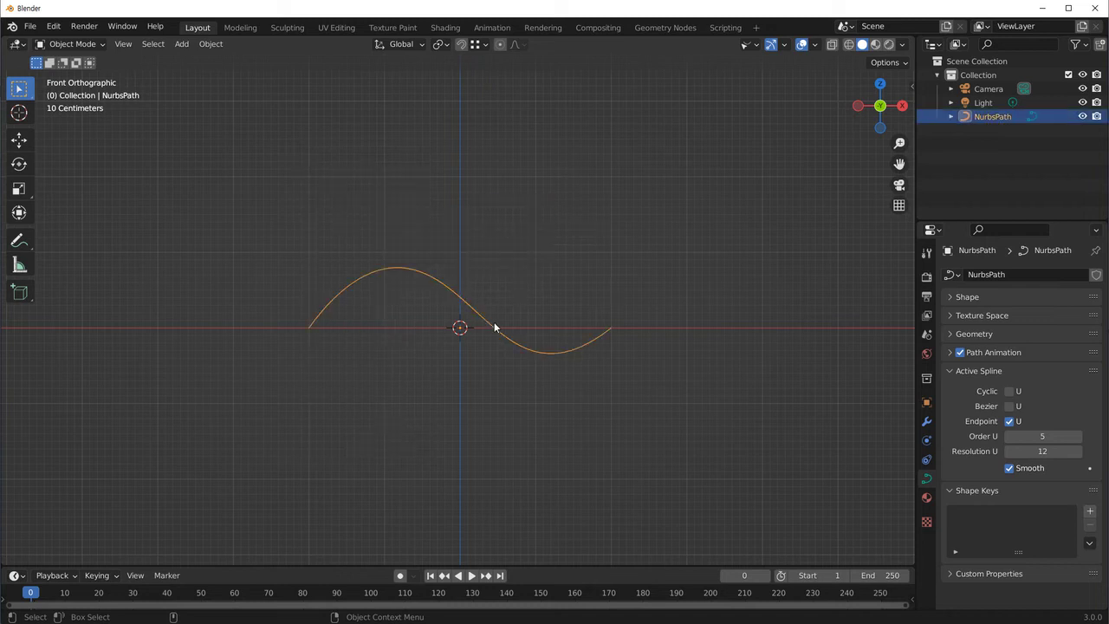
key(x)
click(497, 324)
mouse_move(500, 404)
middle_down()
mouse_move(459, 439)
mouse_move(488, 411)
mouse_move(390, 425)
mouse_move(434, 250)
middle_up()
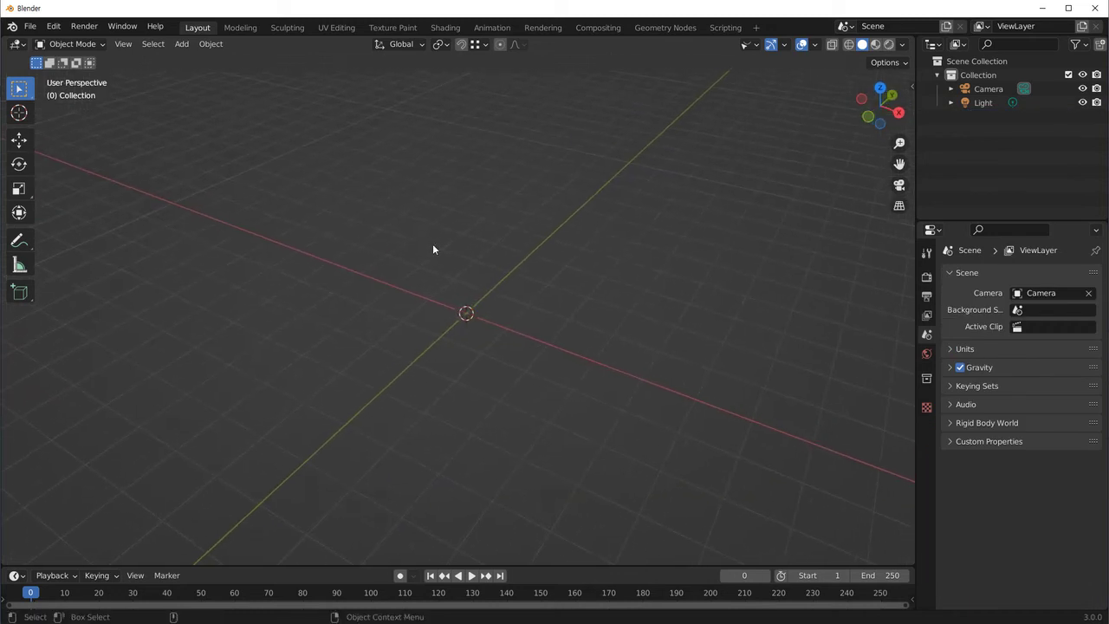
Add a NURBS surface curve at the origin and tick Endpoint U.
key(shift+a)
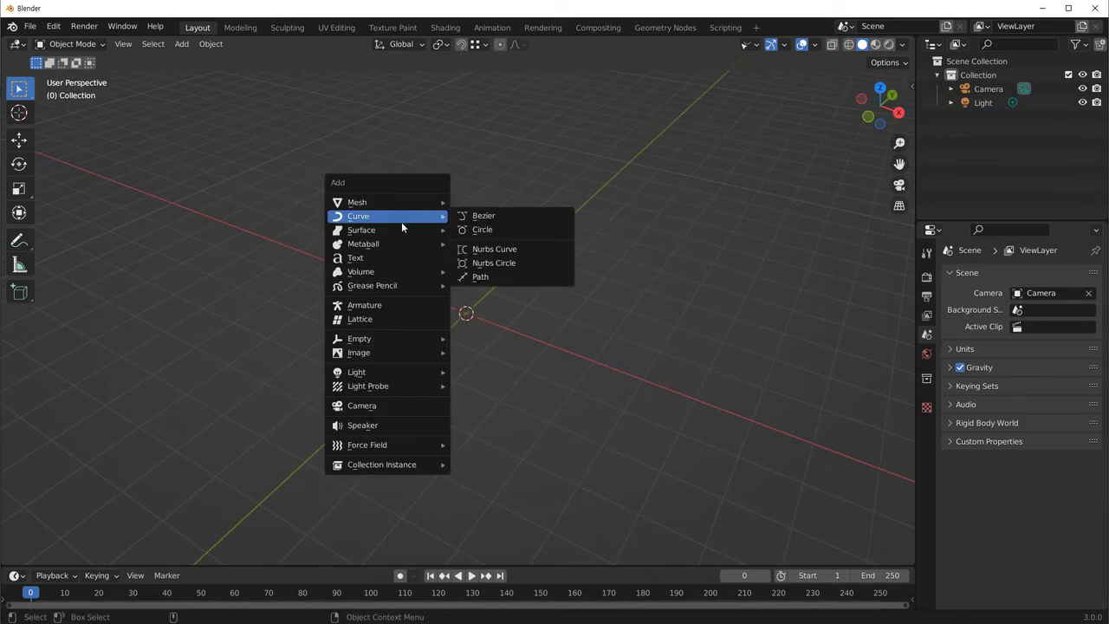
click(492, 228)
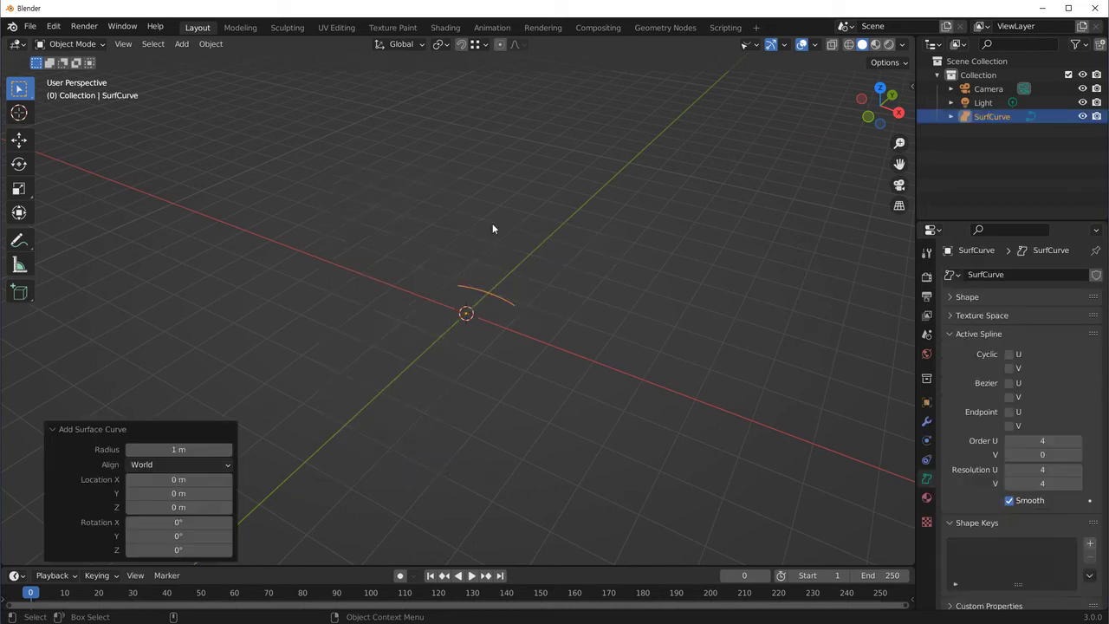
mouse_move(492, 229)
middle_down()
mouse_move(485, 300)
mouse_move(543, 317)
middle_up()
mouse_move(432, 288)
middle_down()
mouse_move(497, 338)
mouse_move(503, 367)
mouse_move(455, 286)
middle_up()
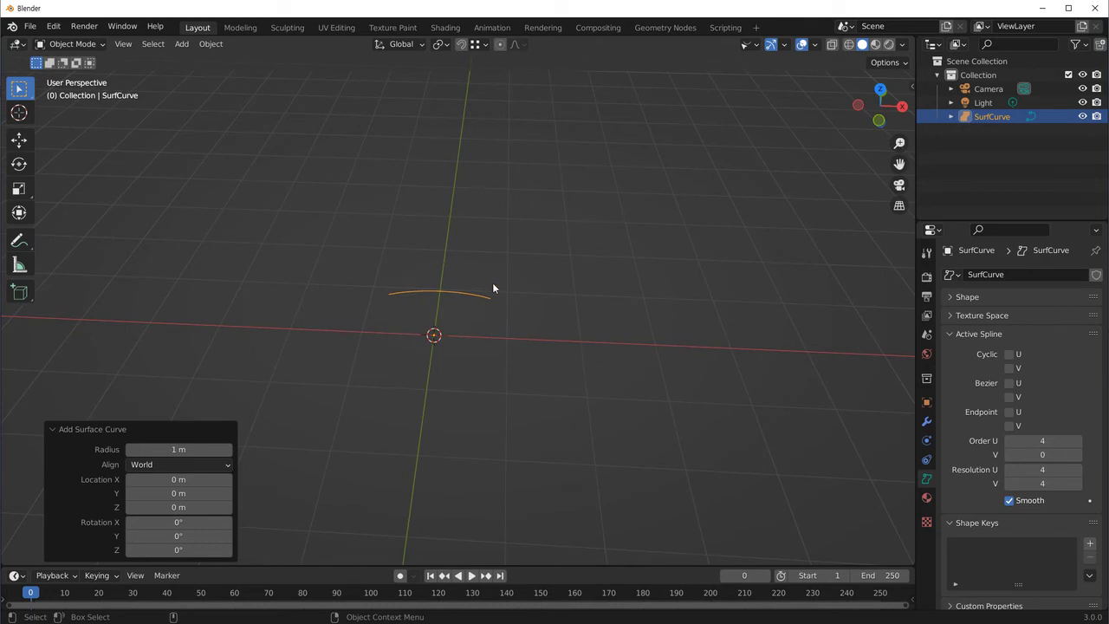
click(1011, 413)
mouse_move(485, 346)
middle_down()
mouse_move(463, 355)
mouse_move(546, 397)
middle_up()
Enter Edit Mode and look at the four-point control cage from Top view.
key(Tab)
mouse_move(482, 331)
middle_down()
mouse_move(488, 419)
mouse_move(641, 463)
middle_up()
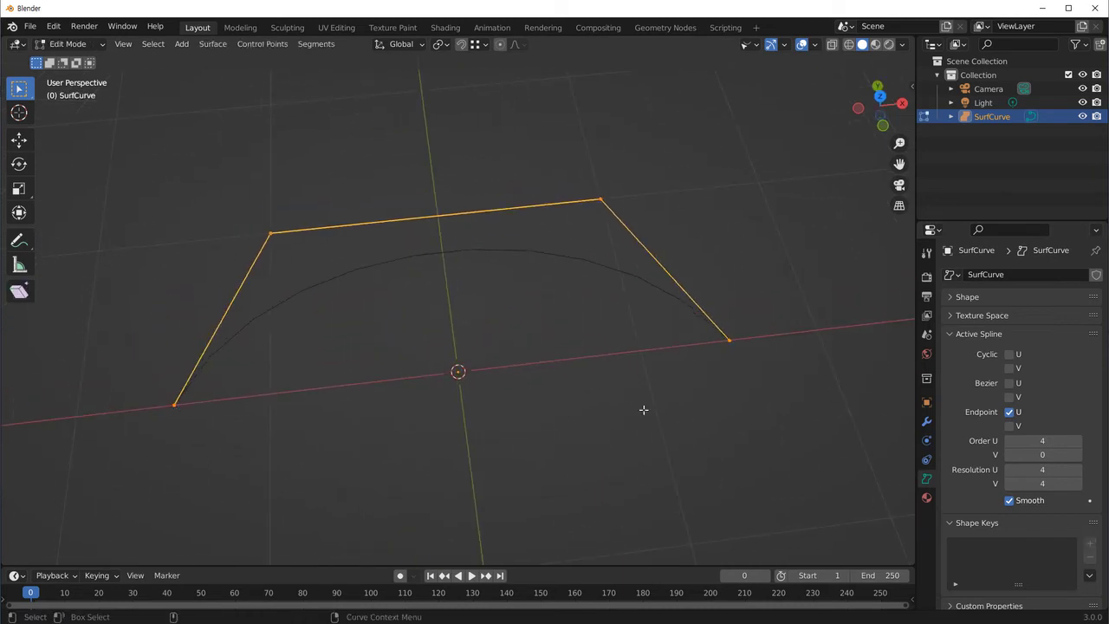
scroll(455, 460, down, 3)
middle_drag(456, 460, 382, 404)
key(grave)
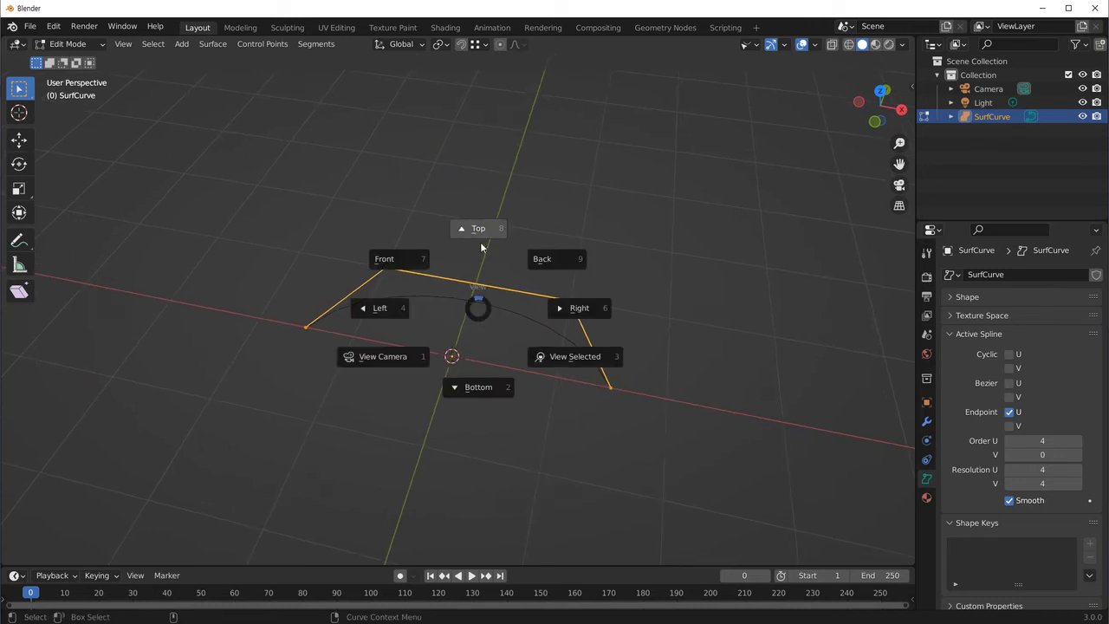
click(484, 284)
Select the two top points and subdivide between them with 2 cuts.
click(317, 216)
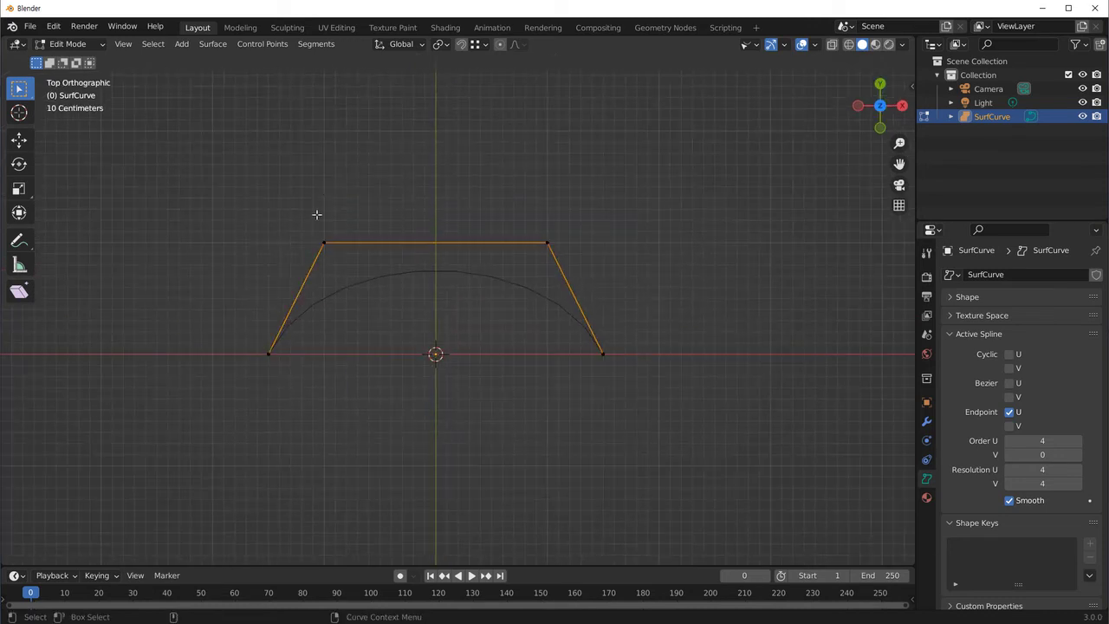
shift+click(547, 243)
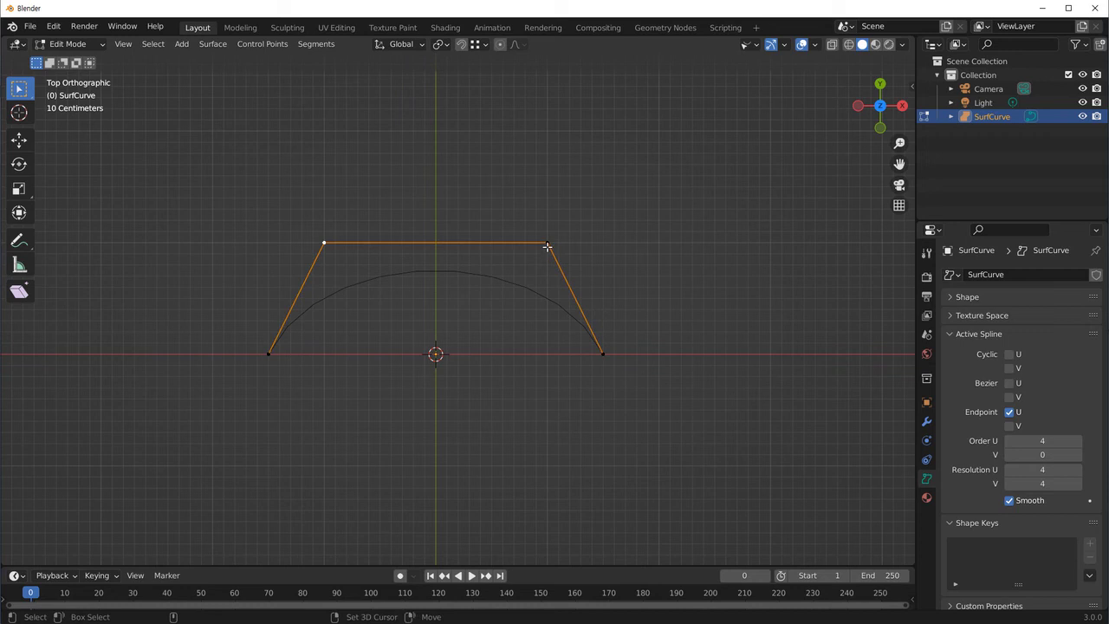
right_click(545, 141)
click(509, 53)
shift+middle_drag(473, 319, 483, 342)
click(227, 549)
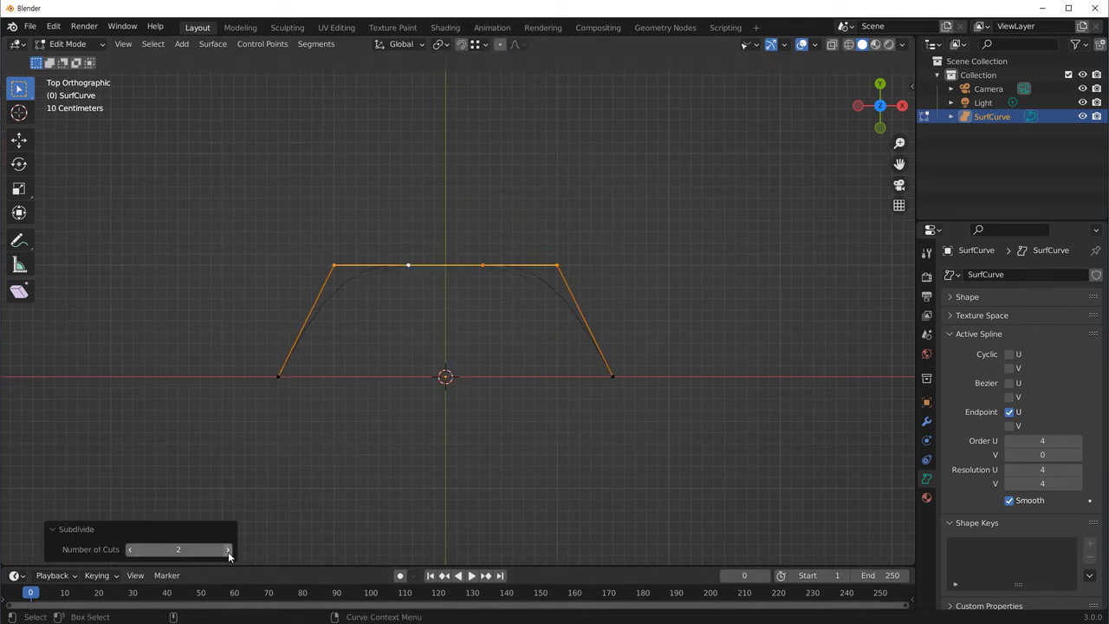
click(454, 304)
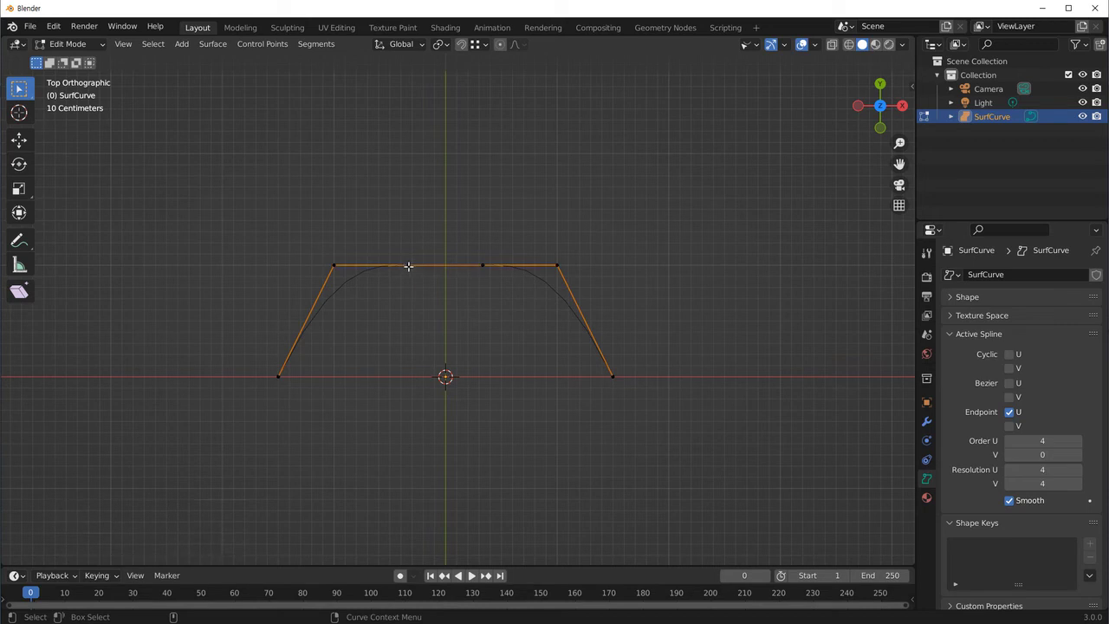
Use the Tweak tool to drag the six points into an M-shaped zigzag.
key(w)
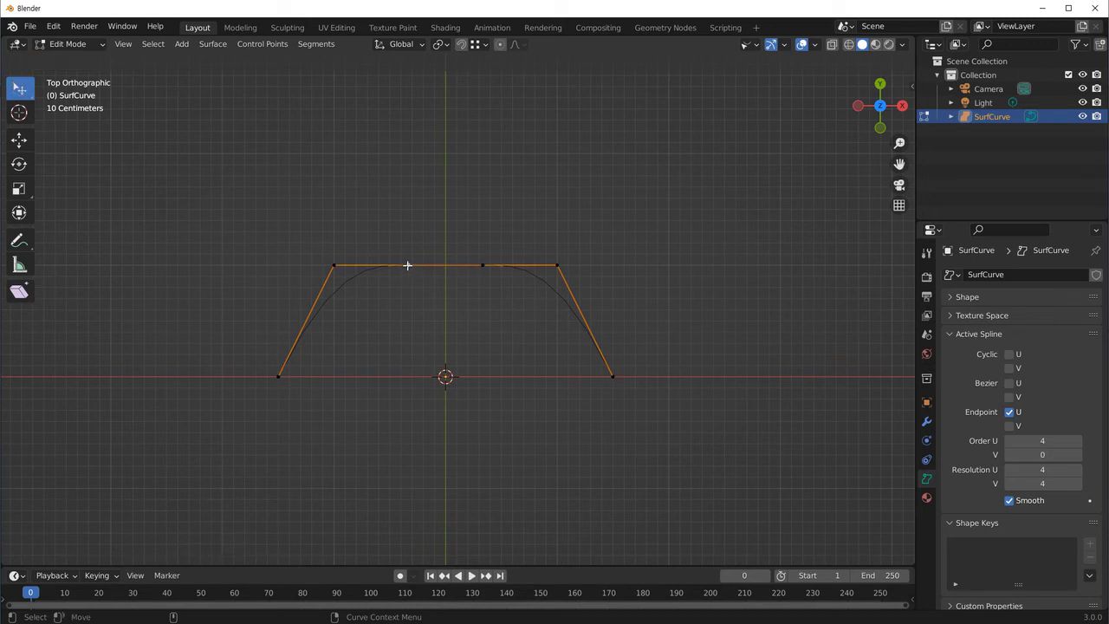
drag(407, 265, 404, 332)
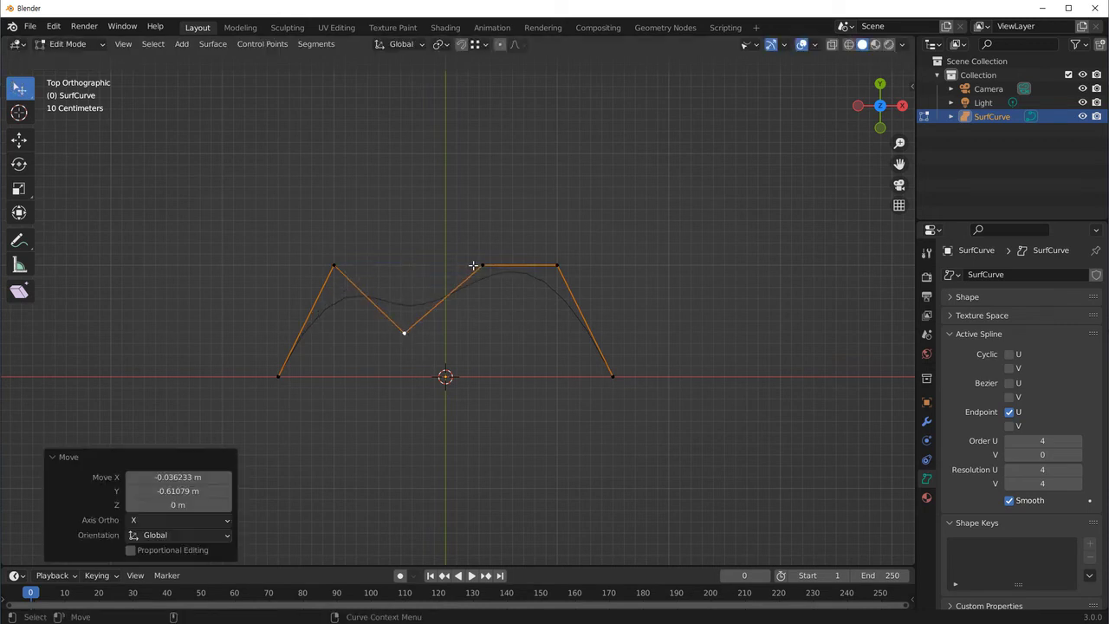
drag(480, 265, 494, 236)
drag(558, 266, 583, 317)
drag(602, 382, 633, 404)
drag(572, 321, 559, 330)
drag(396, 339, 396, 364)
mouse_move(404, 440)
shift+middle_down()
mouse_move(494, 465)
mouse_move(379, 389)
shift+middle_up()
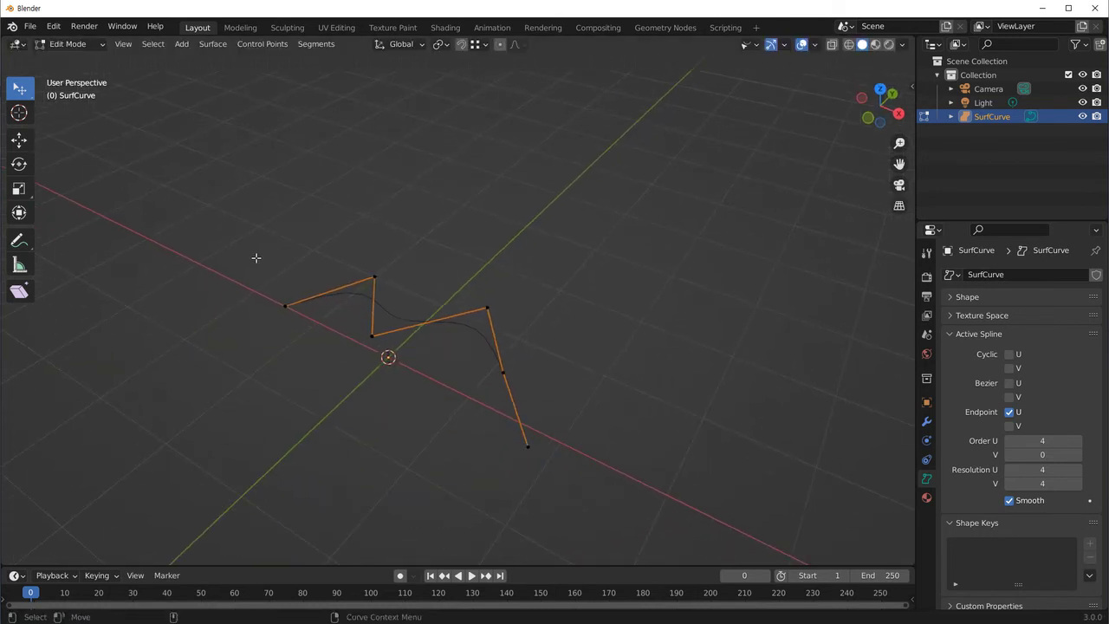
Duplicate all the curve's points and move the copy about 1.13 m up on Z.
mouse_move(508, 344)
middle_down()
mouse_move(528, 344)
mouse_move(546, 268)
middle_up()
key(a)
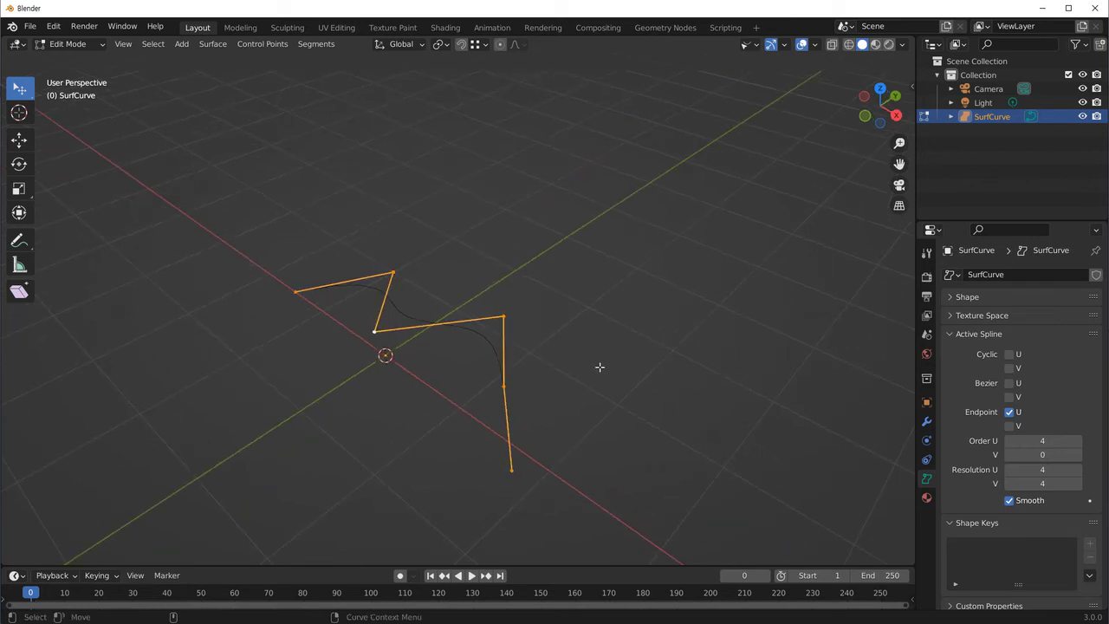
mouse_move(599, 380)
middle_down()
mouse_move(539, 416)
mouse_move(579, 396)
mouse_move(569, 351)
middle_up()
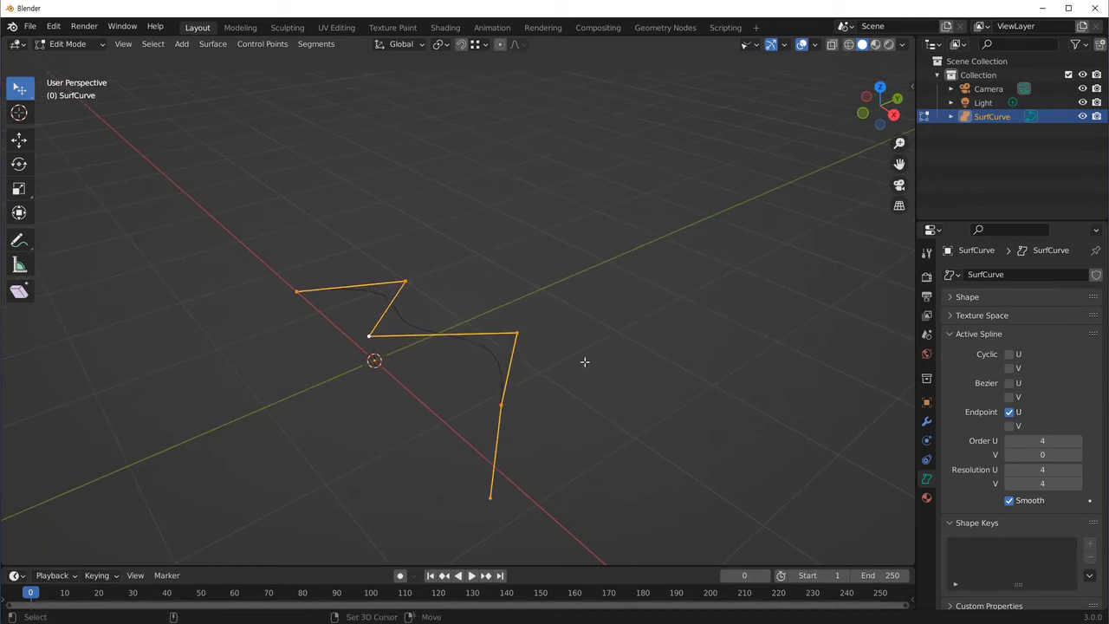
key(g)
key(z)
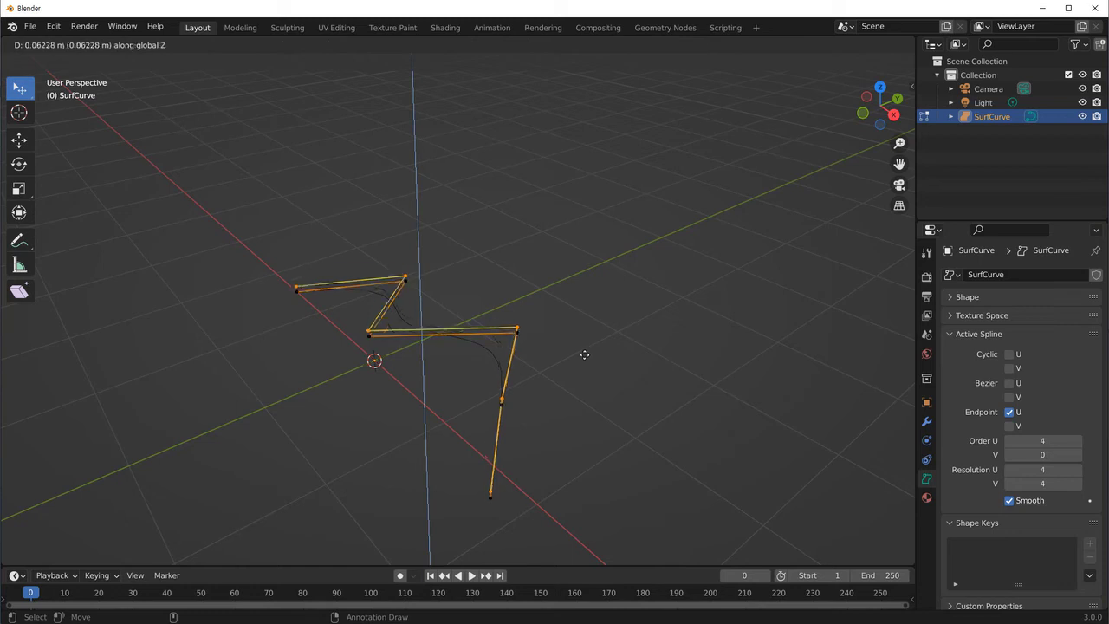
click(582, 245)
mouse_move(582, 277)
middle_down()
mouse_move(370, 366)
mouse_move(339, 329)
mouse_move(370, 436)
mouse_move(411, 478)
mouse_move(548, 460)
mouse_move(614, 421)
mouse_move(564, 500)
mouse_move(379, 470)
mouse_move(392, 458)
middle_up()
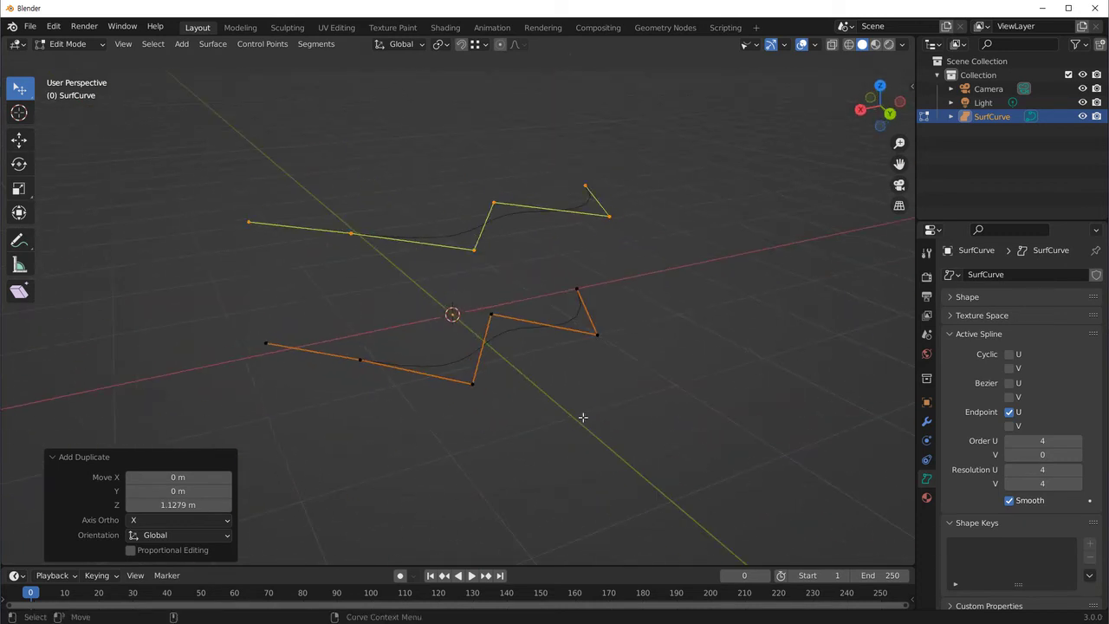
Select every control point of both zigzag curves, ready to join them.
click(537, 389)
key(a)
mouse_move(535, 392)
middle_down()
mouse_move(376, 372)
mouse_move(347, 303)
middle_up()
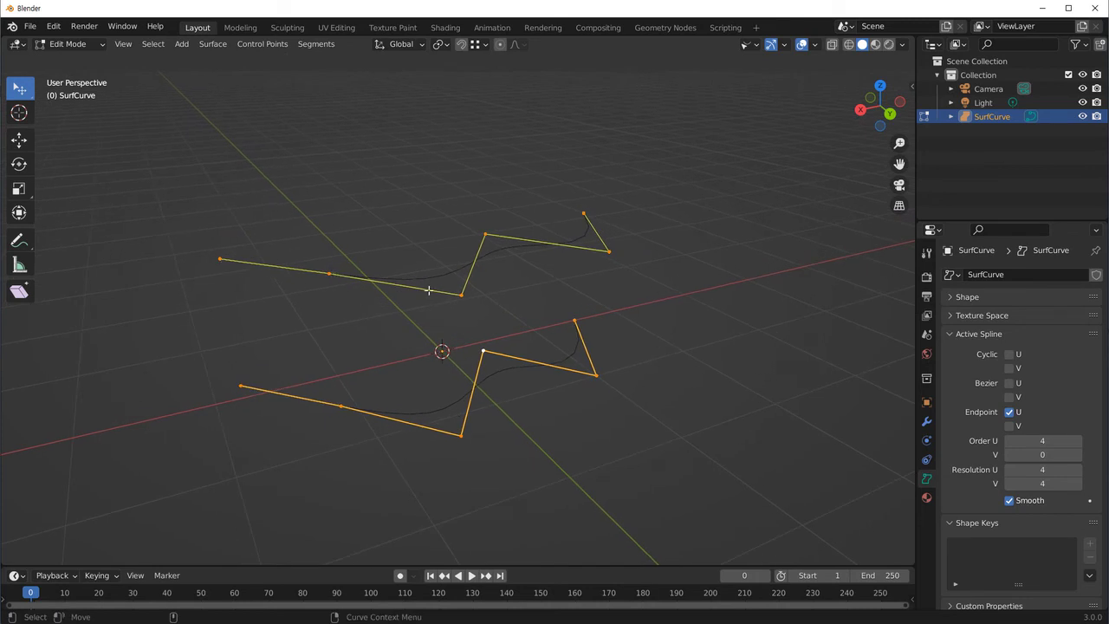
mouse_move(438, 353)
middle_down()
mouse_move(448, 396)
mouse_move(491, 359)
middle_up()
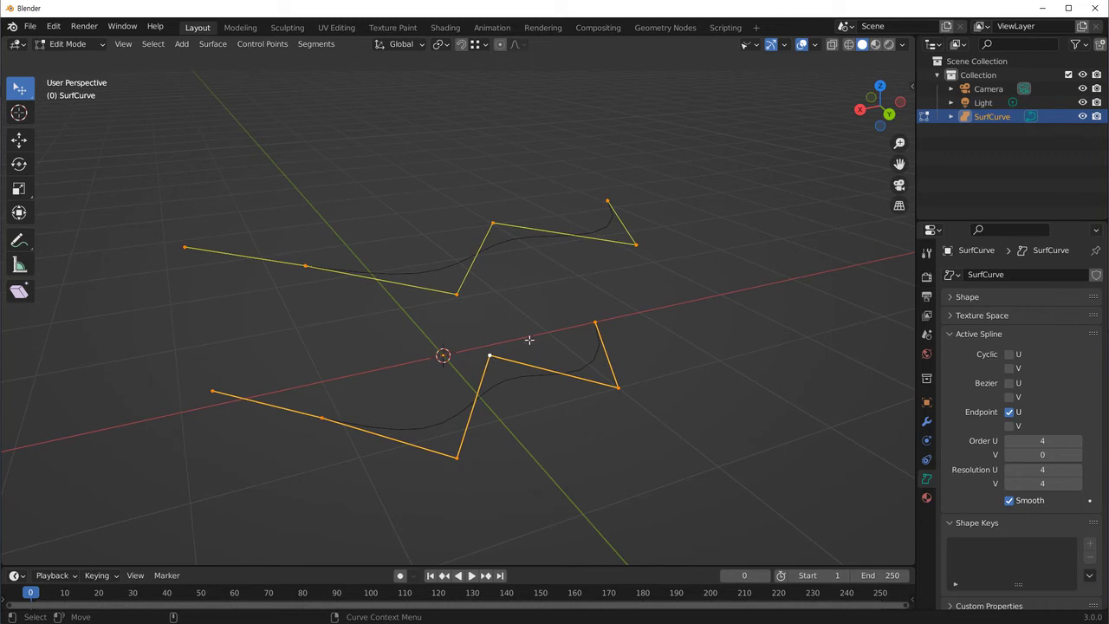
click(316, 44)
Bridge the two zigzag curves into a single NURBS surface with F.
key(f)
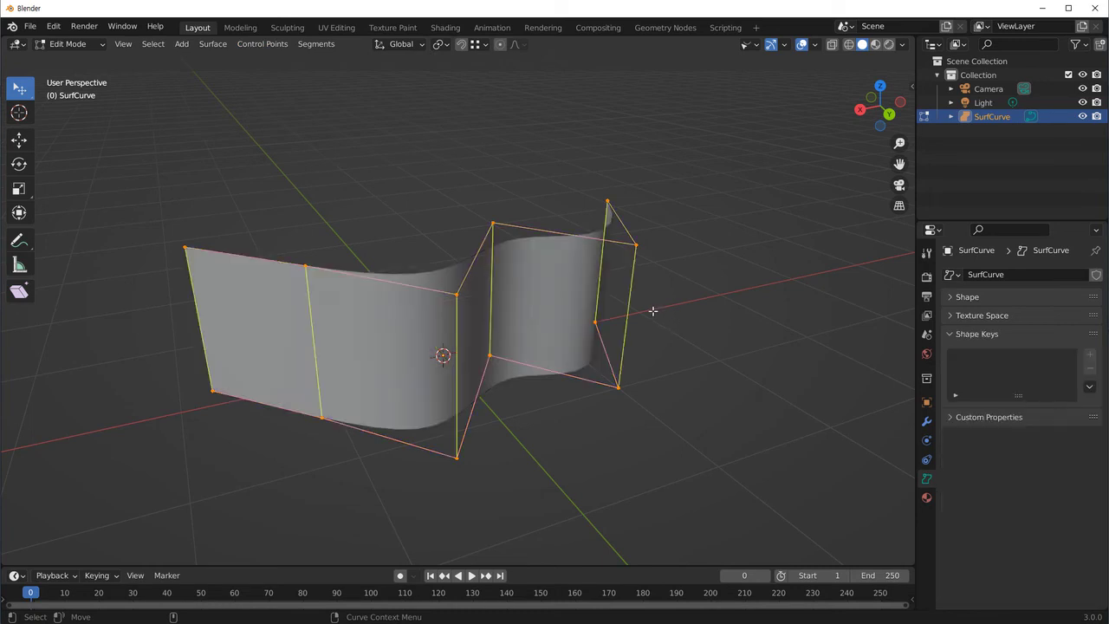
middle_drag(425, 350, 482, 257)
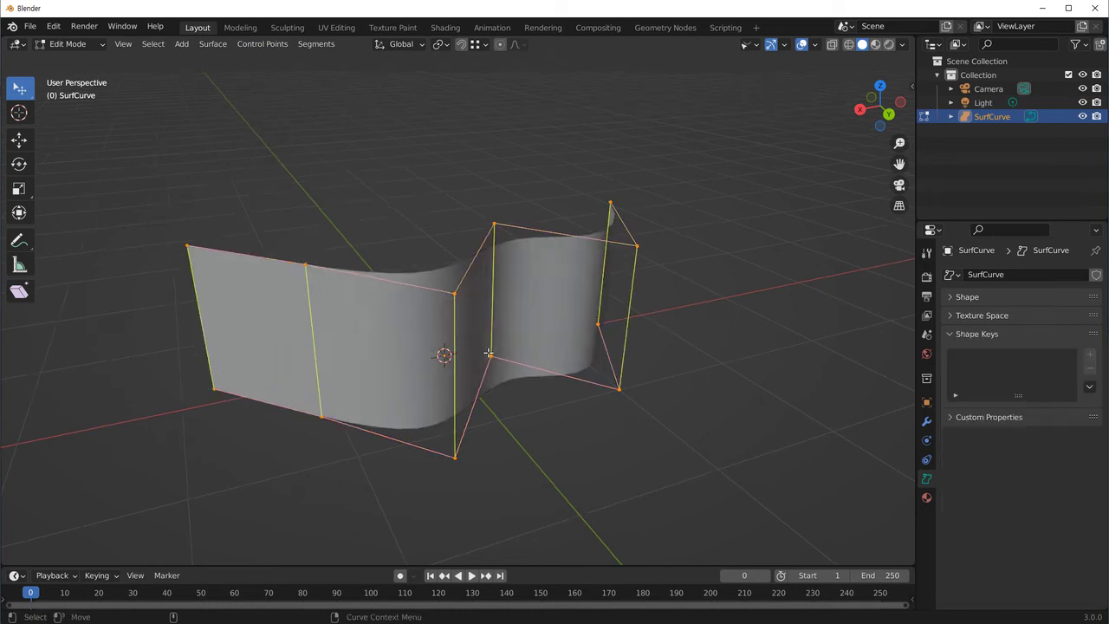
middle_drag(487, 400, 329, 306)
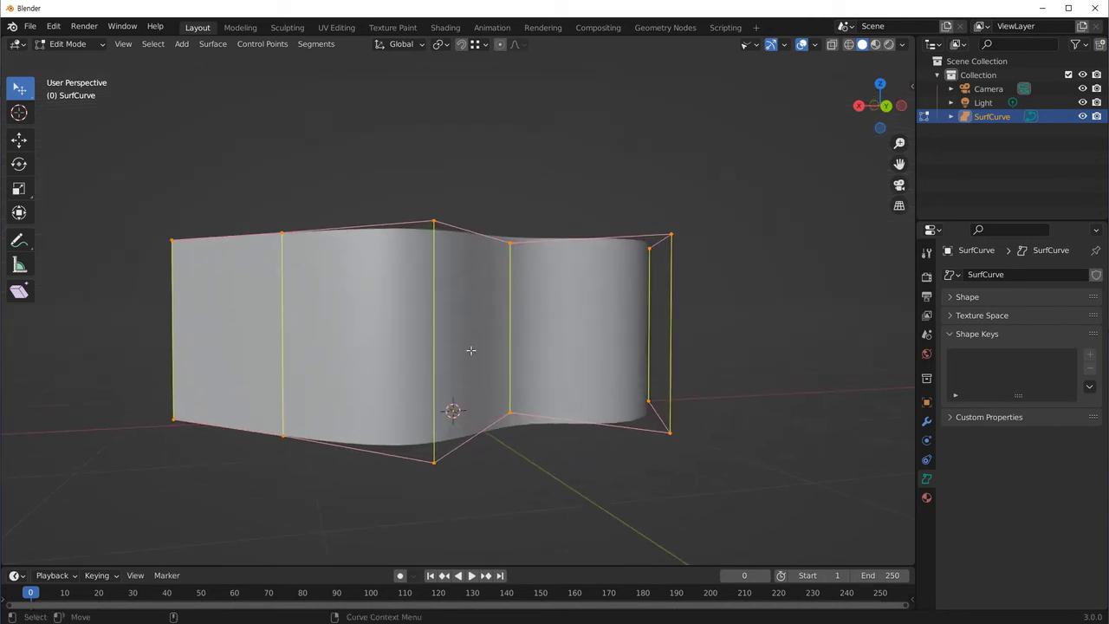
middle_drag(463, 309, 349, 356)
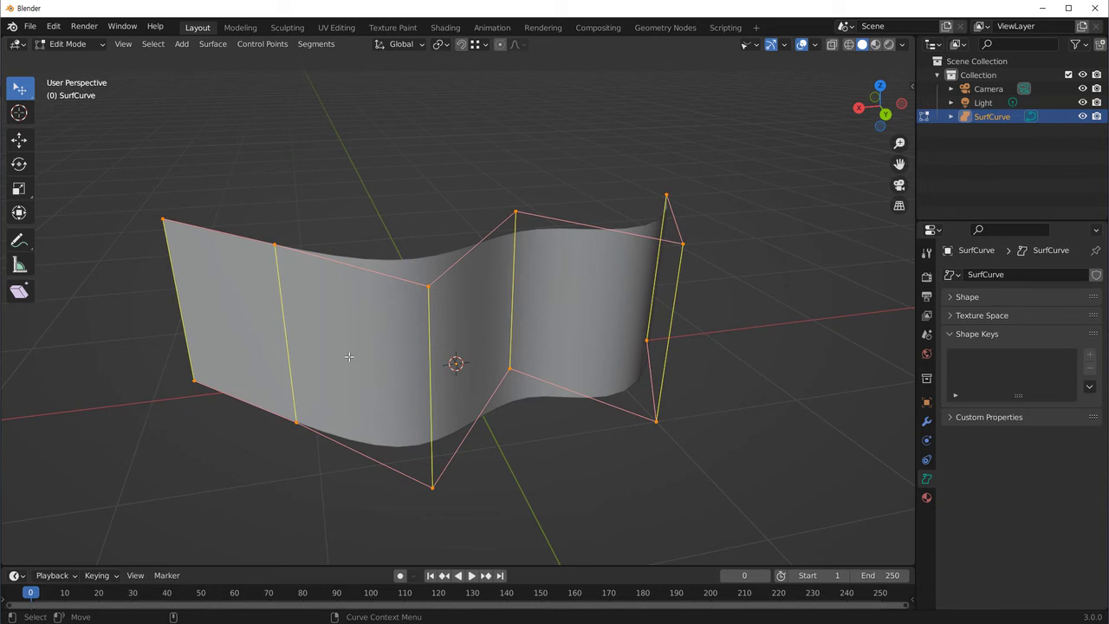
mouse_move(452, 390)
middle_down()
mouse_move(453, 358)
mouse_move(520, 416)
middle_up()
Try moving two control points of the surface, then undo both moves.
click(564, 459)
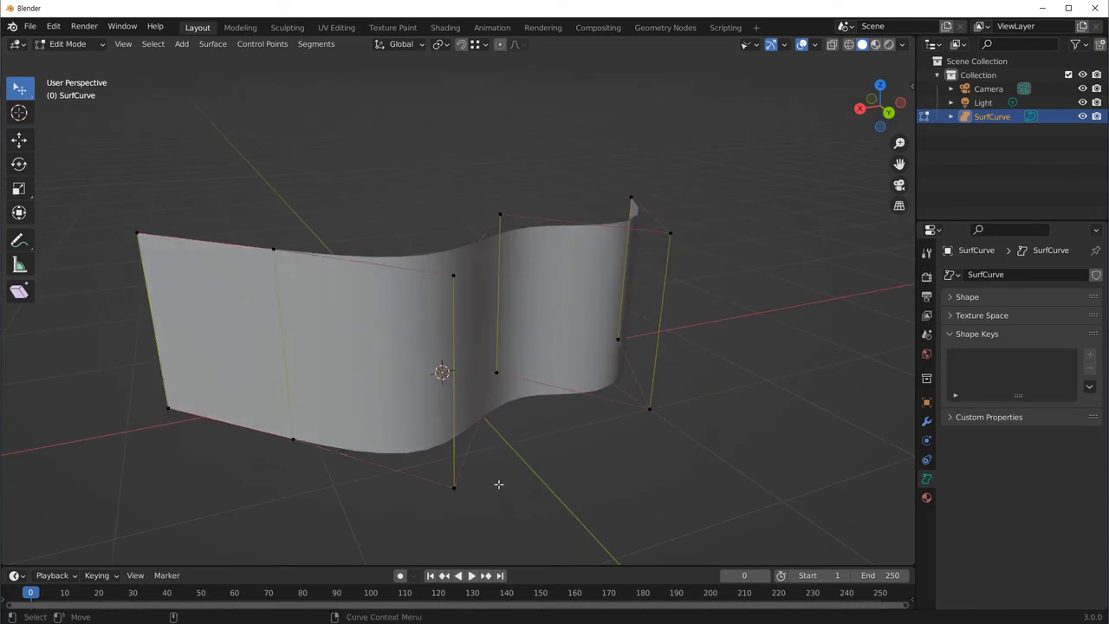
key(a)
middle_drag(461, 489, 462, 468)
drag(438, 443, 445, 438)
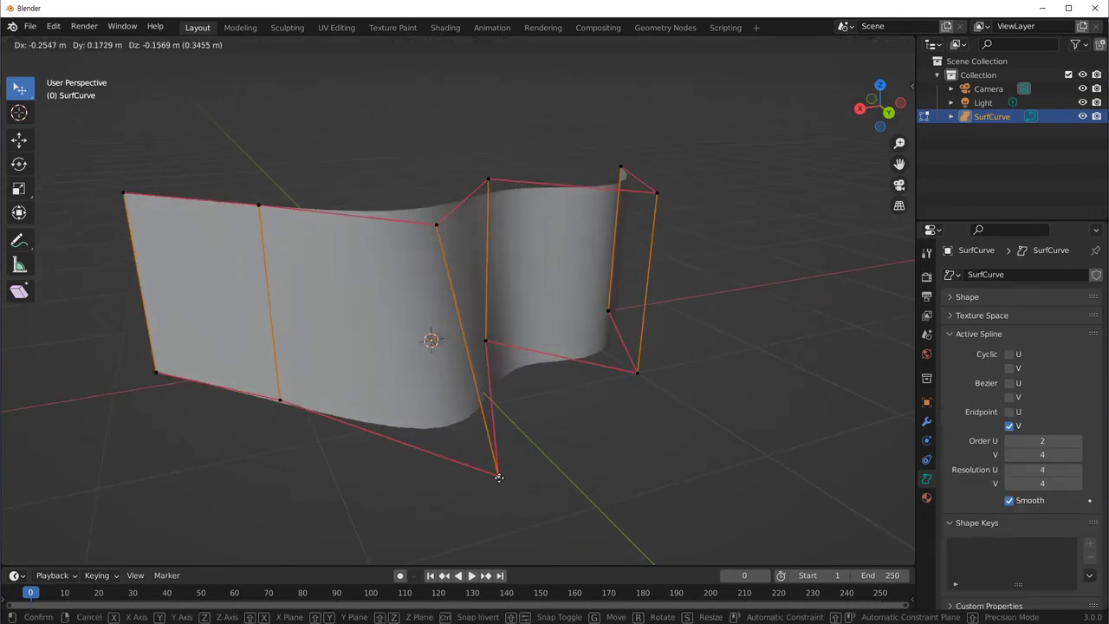
key(ctrl+z)
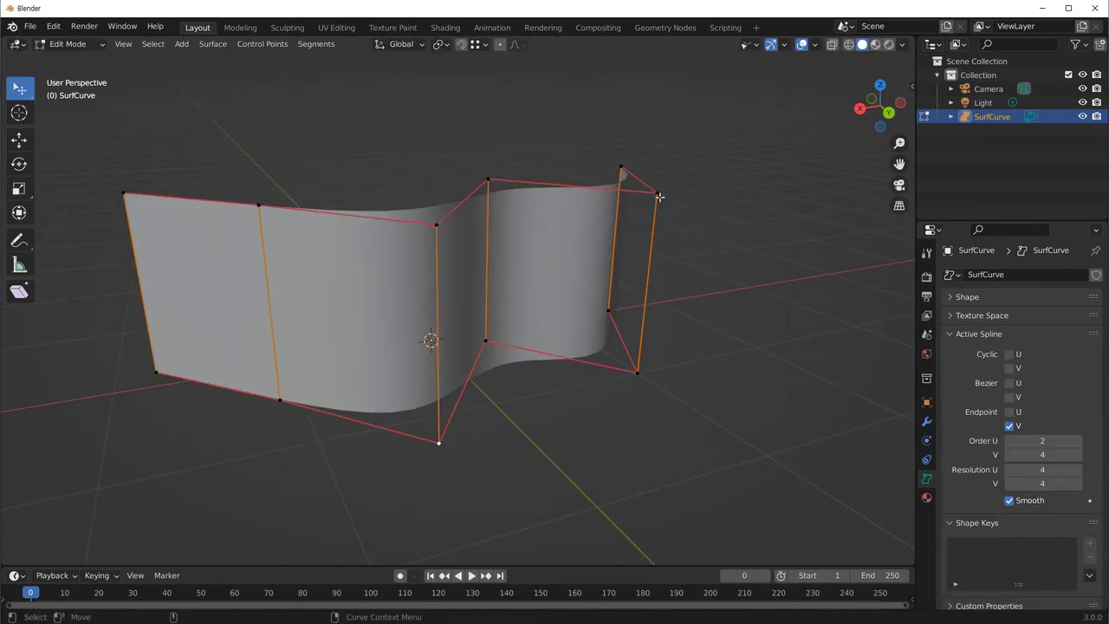
drag(656, 194, 570, 255)
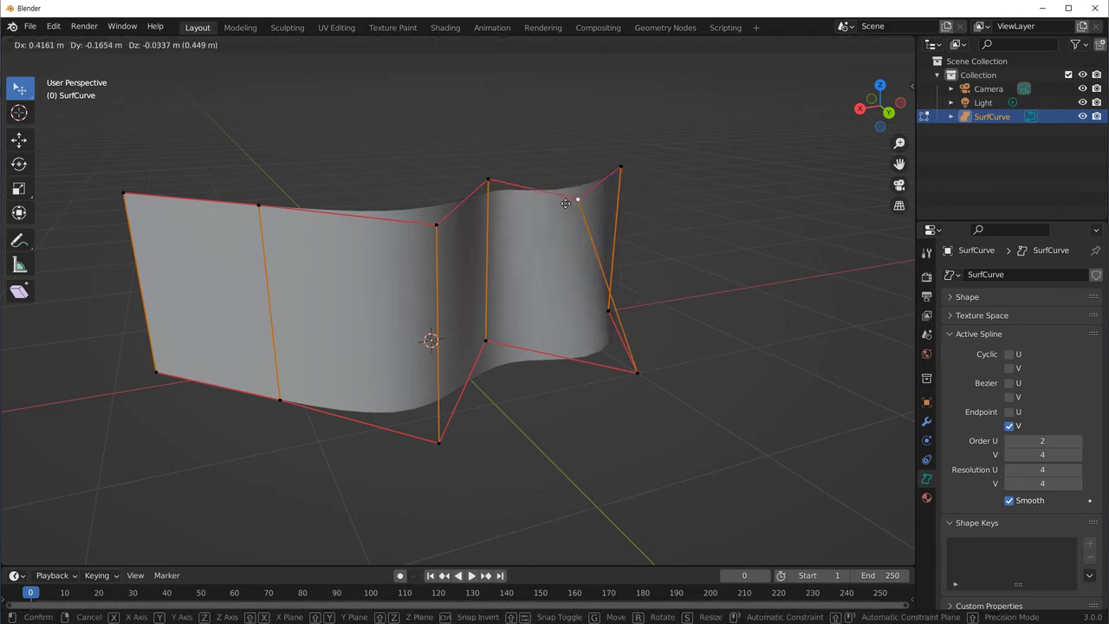
key(ctrl+z)
middle_drag(516, 344, 520, 390)
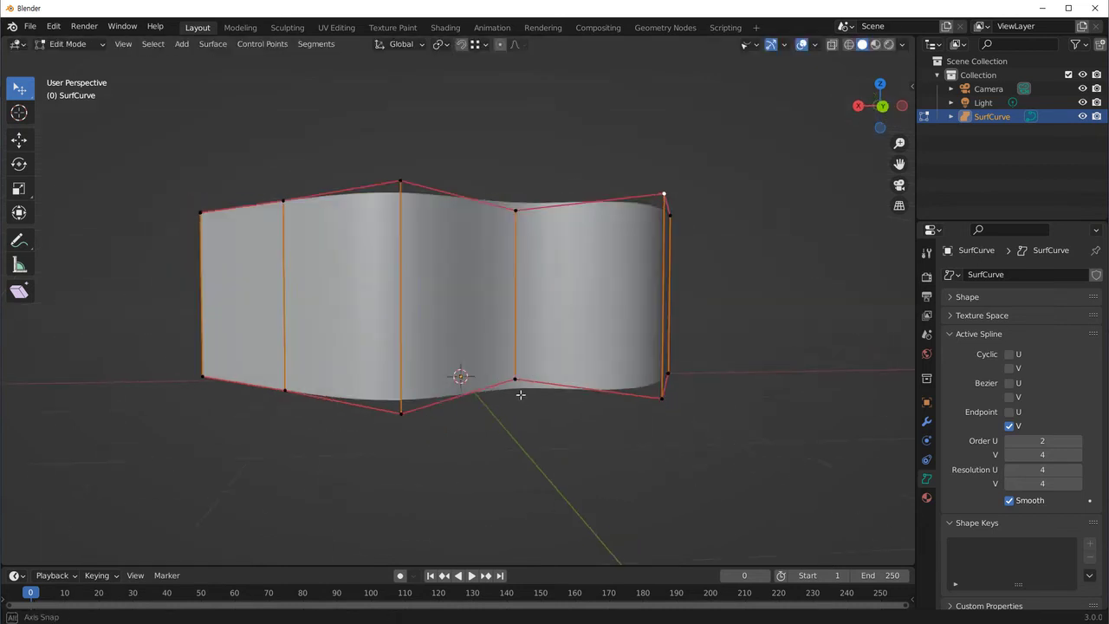
Box-select the middle column of control points and move it down.
key(w)
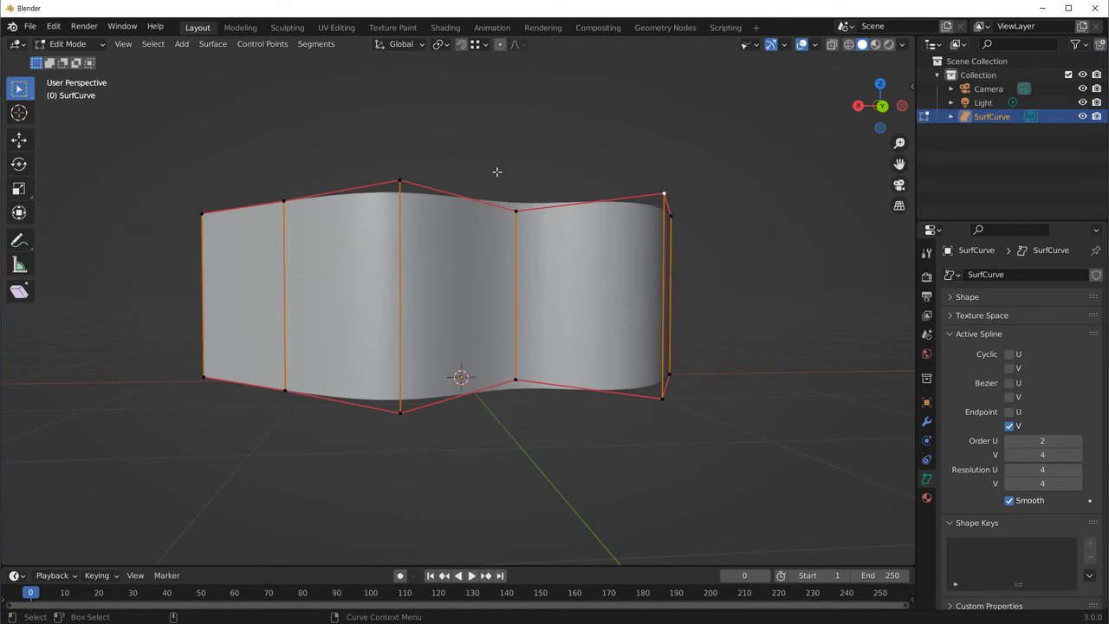
drag(498, 172, 540, 421)
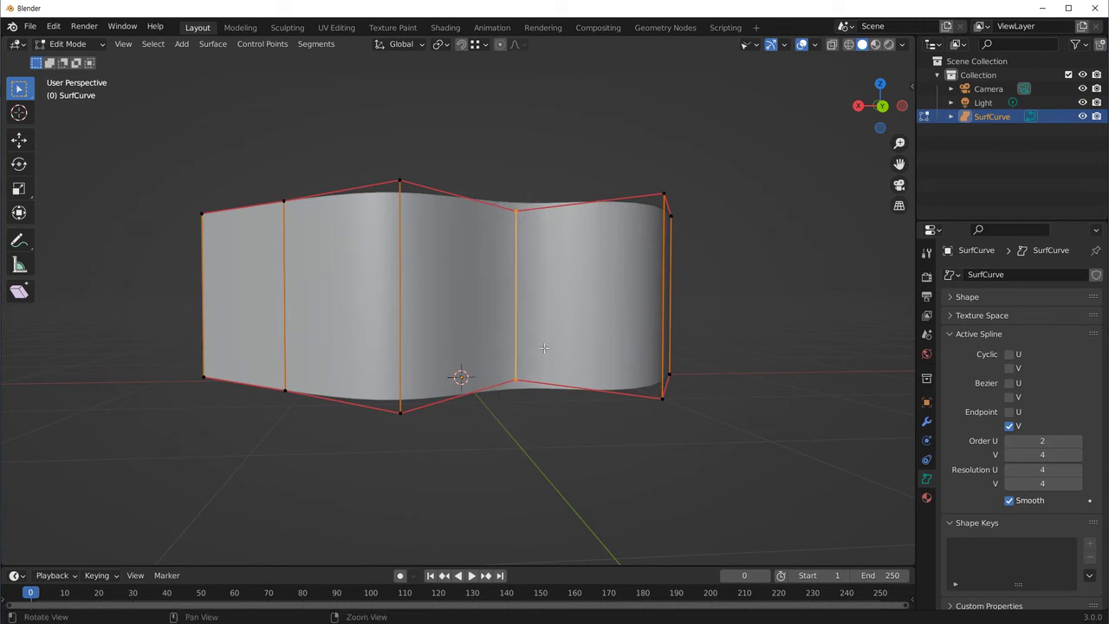
middle_drag(537, 420, 524, 314)
key(g)
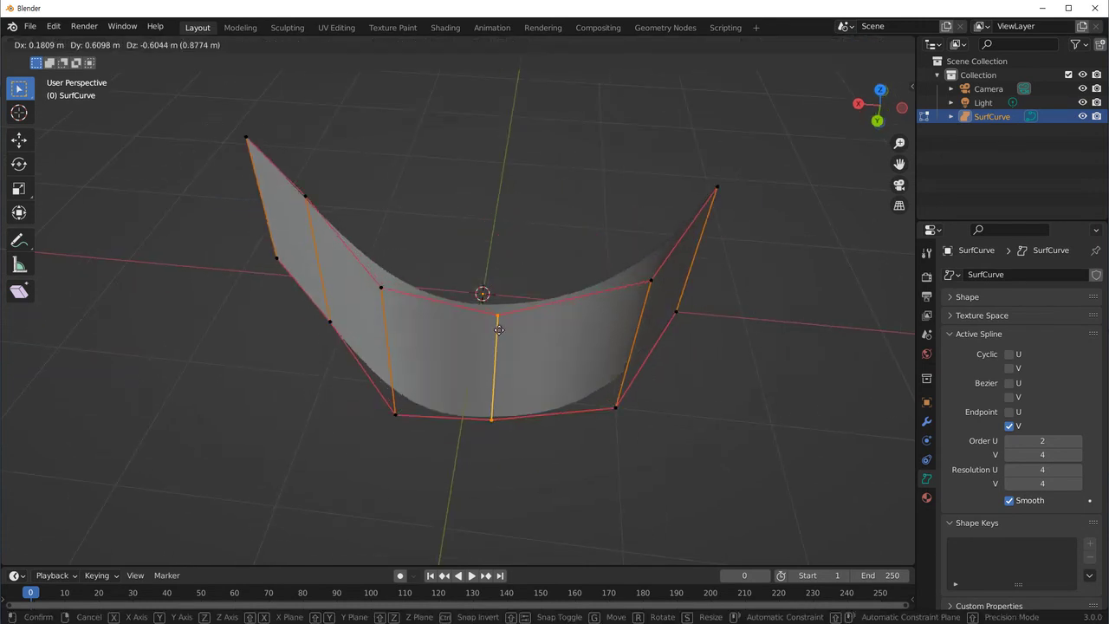
click(496, 467)
mouse_move(540, 491)
middle_down()
mouse_move(539, 379)
mouse_move(555, 423)
middle_up()
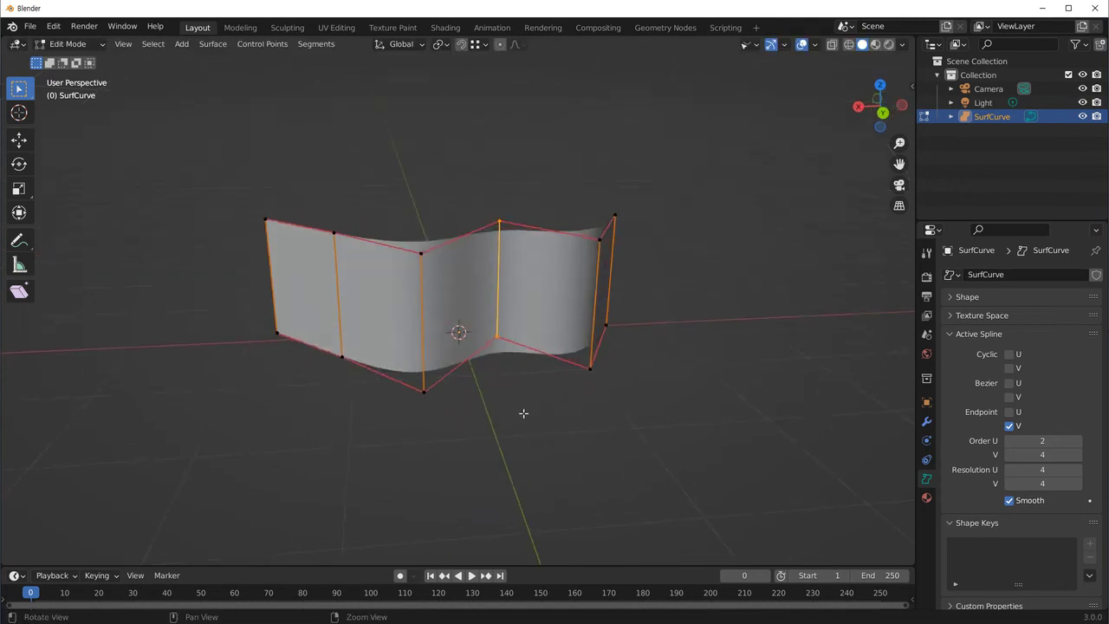
Scale the middle control points to about 0.31, then reselect all points.
key(s)
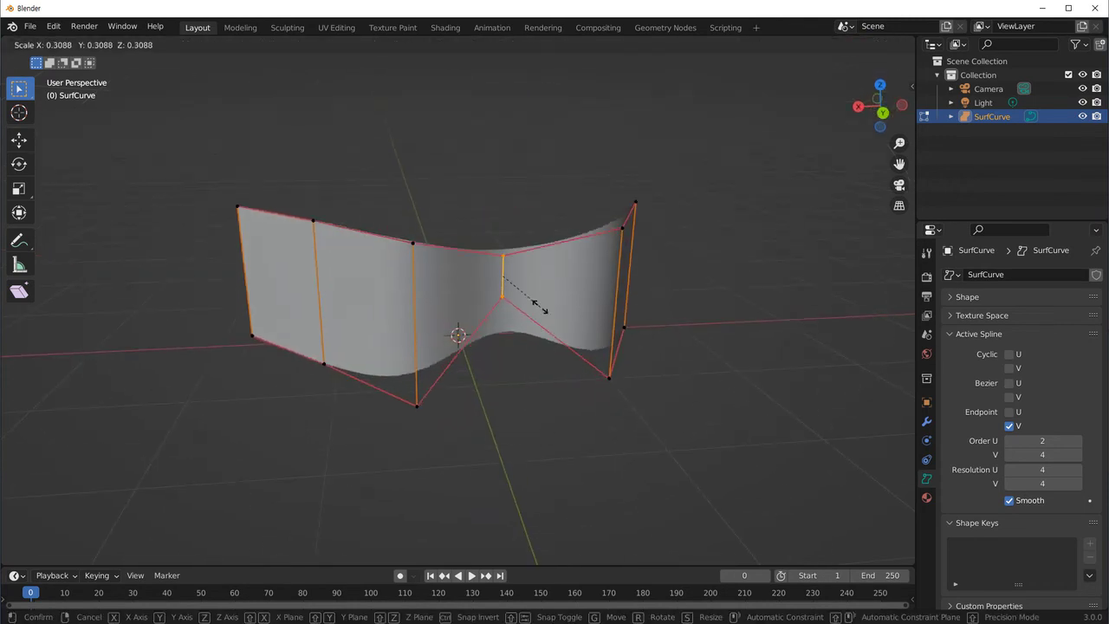
click(520, 322)
mouse_move(537, 439)
middle_down()
mouse_move(512, 351)
mouse_move(546, 438)
mouse_move(523, 413)
mouse_move(540, 441)
mouse_move(567, 448)
mouse_move(548, 390)
middle_up()
click(548, 390)
key(a)
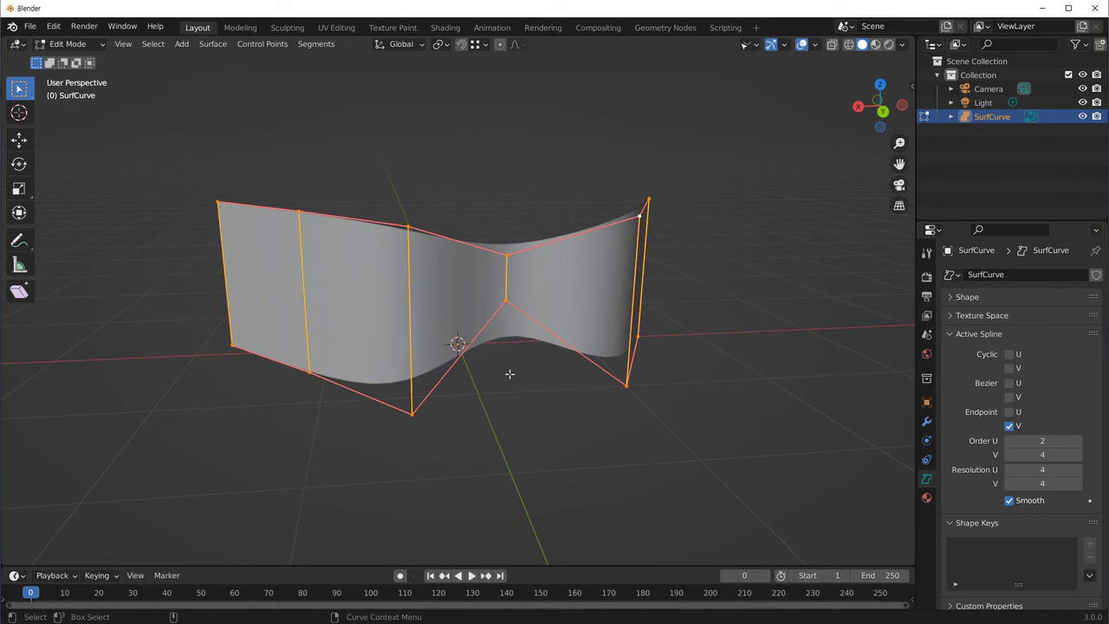
right_click(605, 138)
Subdivide the surface's control net with 2 cuts.
click(590, 137)
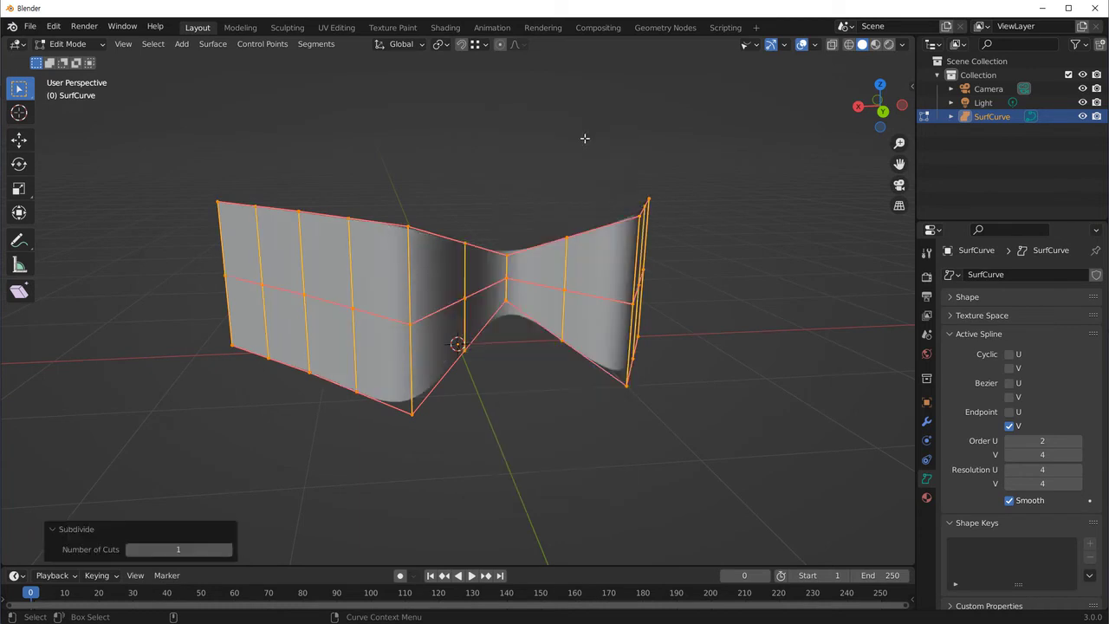
click(226, 551)
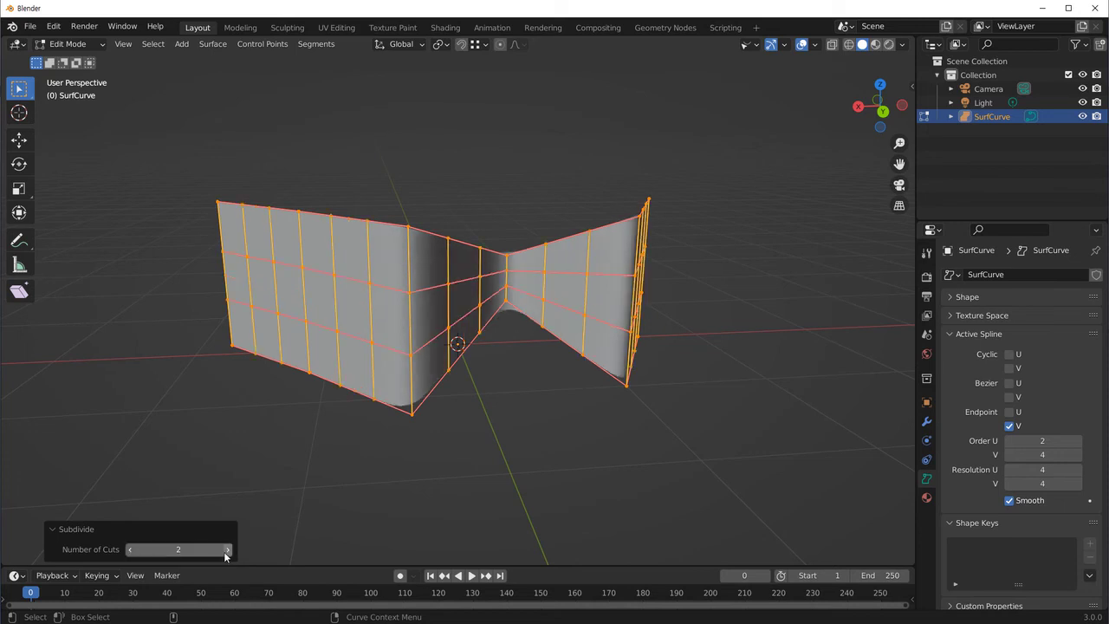
middle_drag(484, 401, 467, 419)
middle_drag(512, 455, 493, 439)
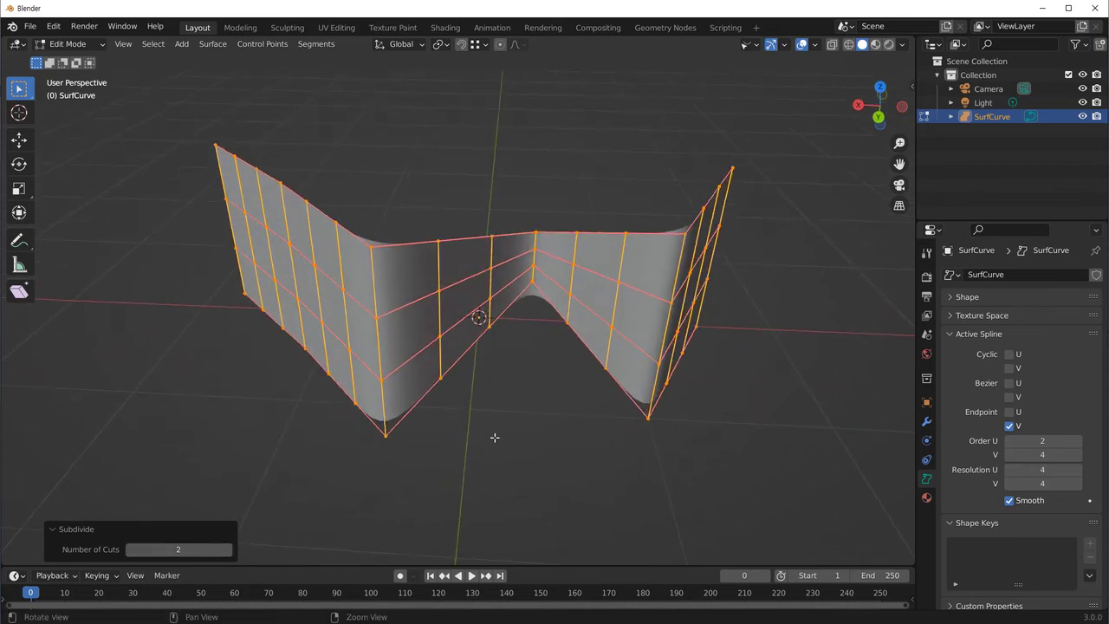
mouse_move(592, 350)
middle_down()
mouse_move(478, 445)
mouse_move(520, 433)
mouse_move(547, 421)
mouse_move(362, 416)
mouse_move(322, 463)
middle_up()
Move selected control points to dent the left section into a winged, saddle-like sheet.
click(321, 463)
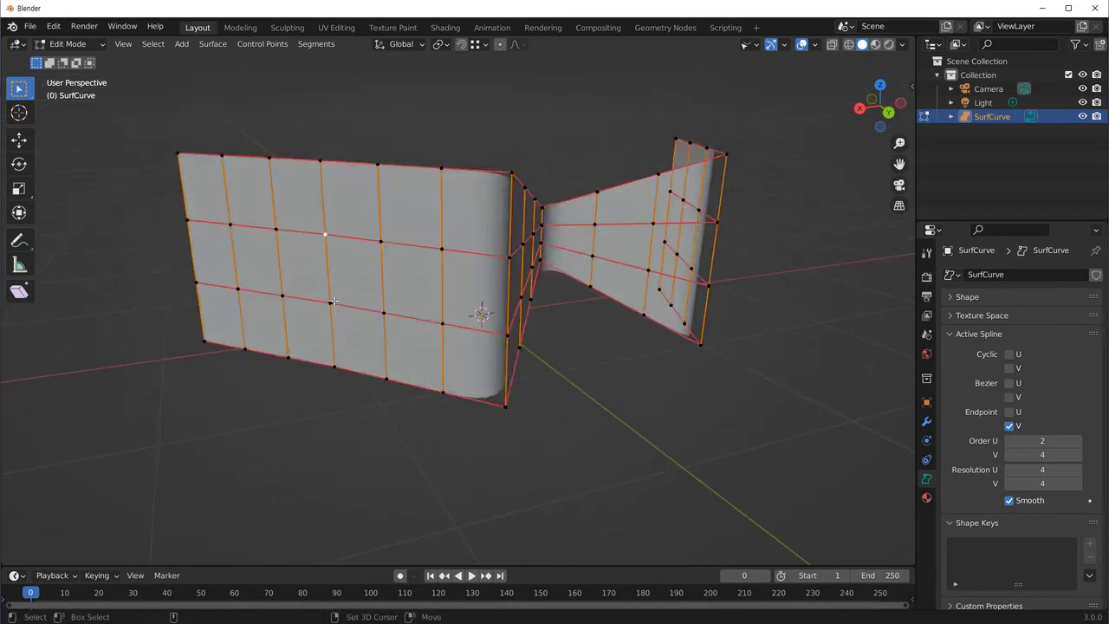
middle_drag(387, 325, 403, 334)
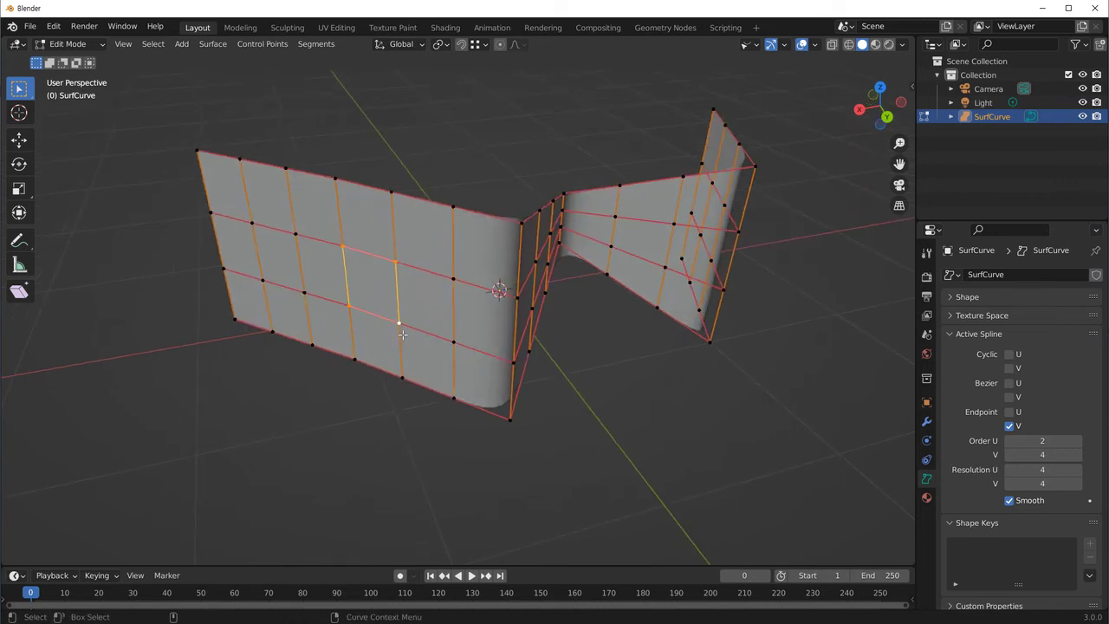
key(g)
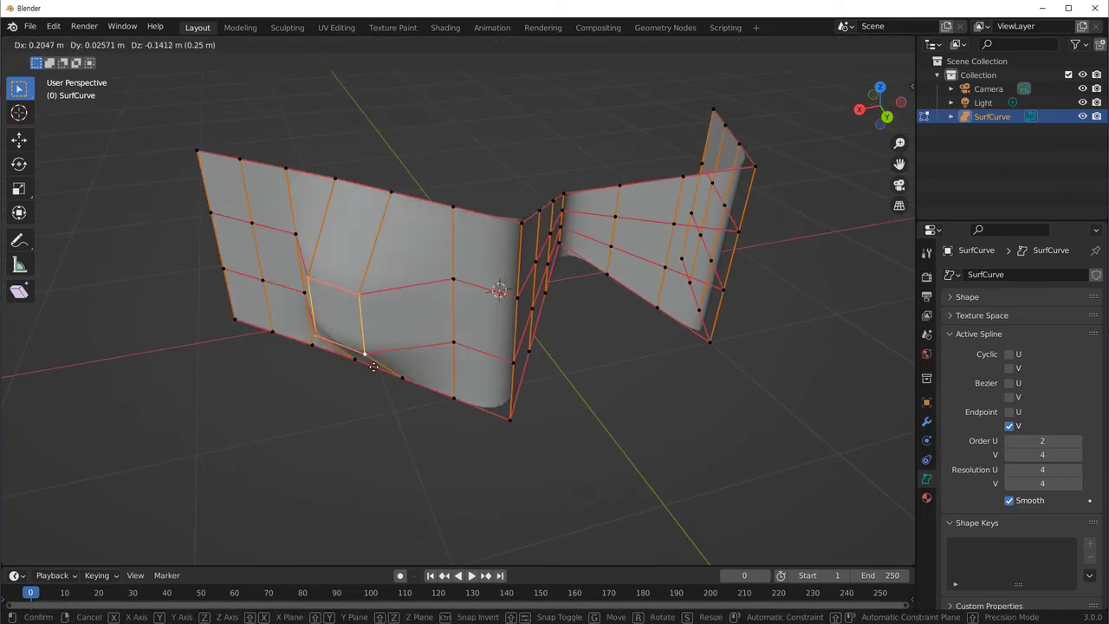
click(380, 369)
mouse_move(380, 369)
middle_down()
mouse_move(404, 441)
mouse_move(486, 394)
mouse_move(520, 448)
middle_up()
key(g)
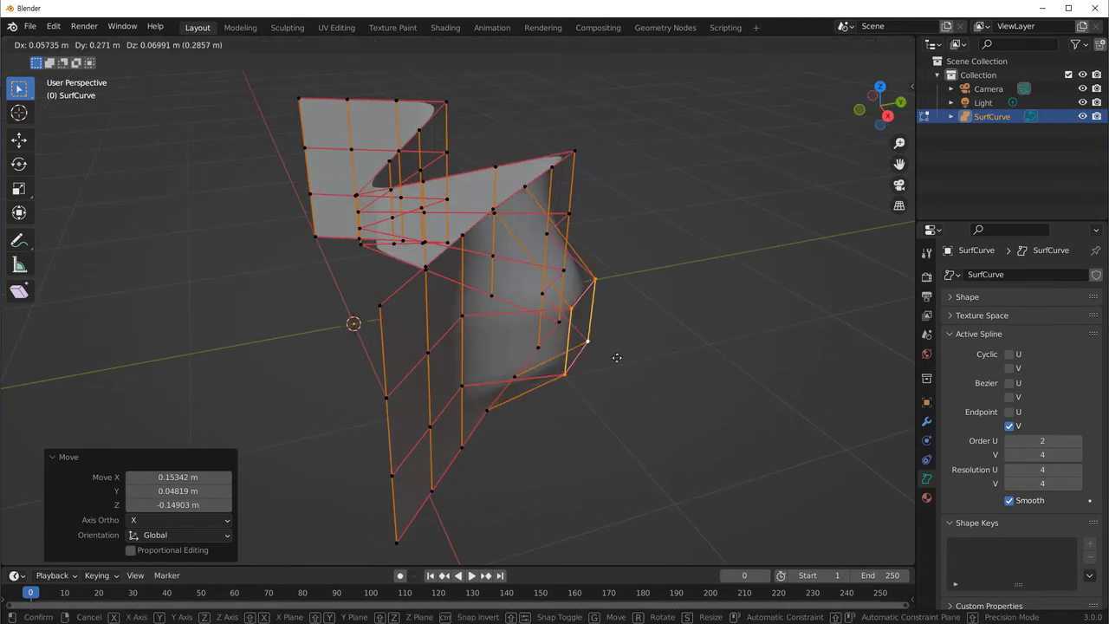
click(618, 357)
mouse_move(625, 408)
middle_down()
mouse_move(488, 324)
mouse_move(382, 406)
mouse_move(547, 428)
mouse_move(359, 342)
mouse_move(456, 361)
middle_up()
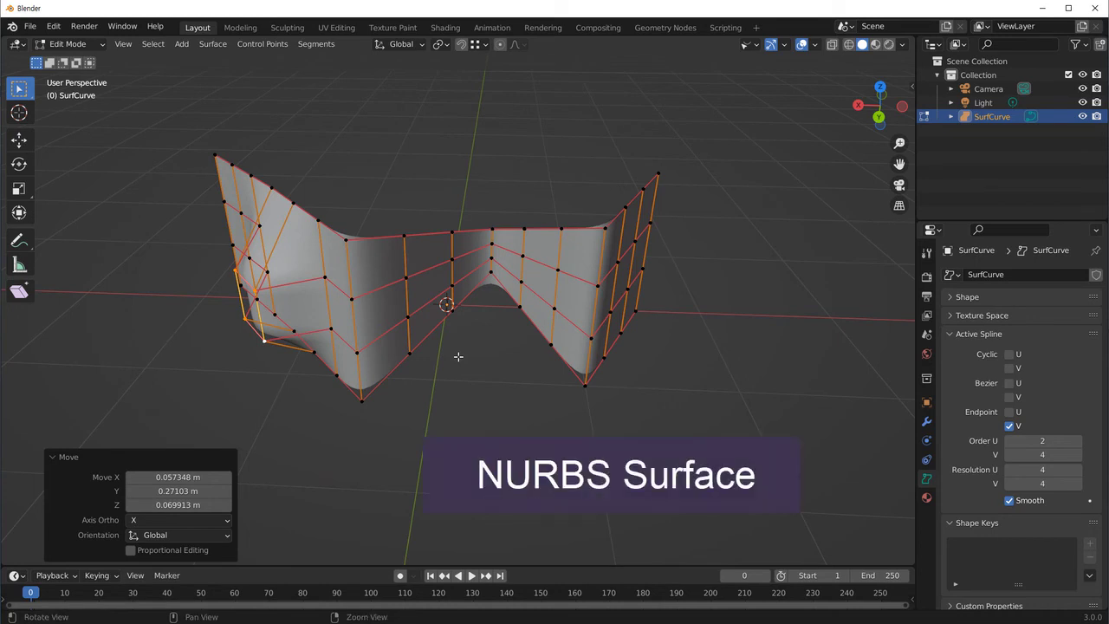
Select a quad of four control points on the right section and move them to a new position.
mouse_move(458, 356)
middle_down()
mouse_move(440, 436)
mouse_move(433, 387)
middle_up()
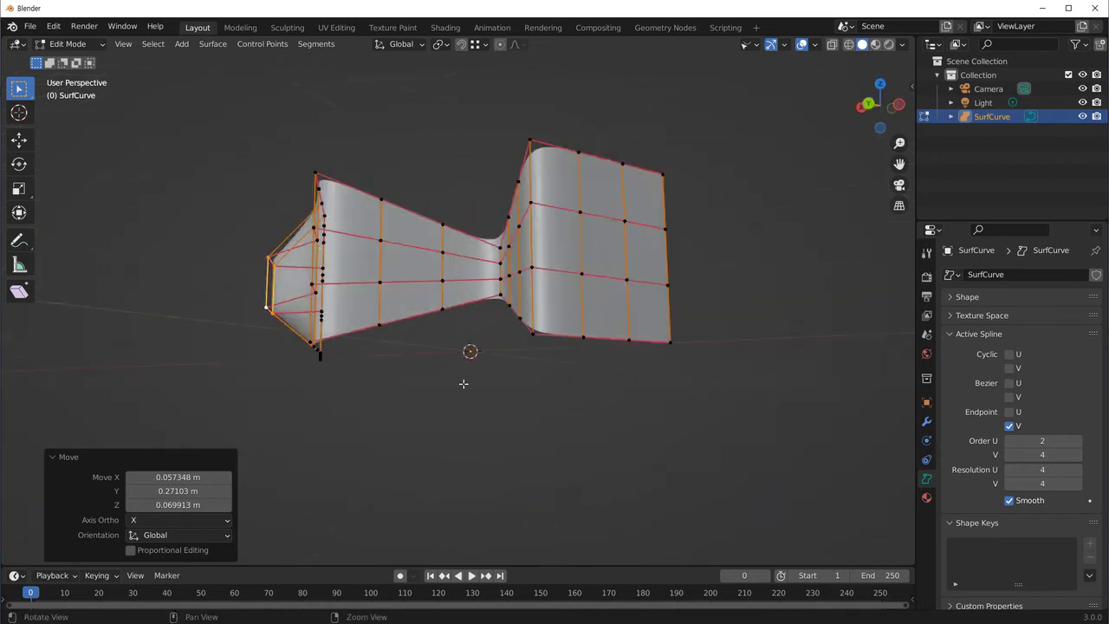
mouse_move(434, 388)
middle_down()
mouse_move(461, 426)
mouse_move(594, 364)
middle_up()
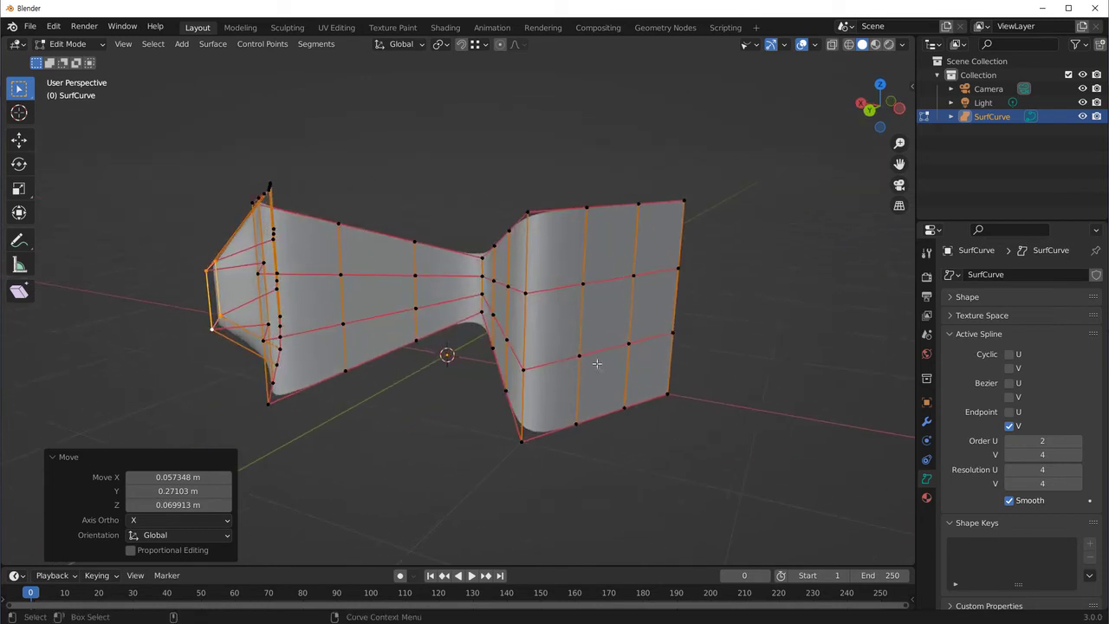
click(584, 284)
shift+click(633, 286)
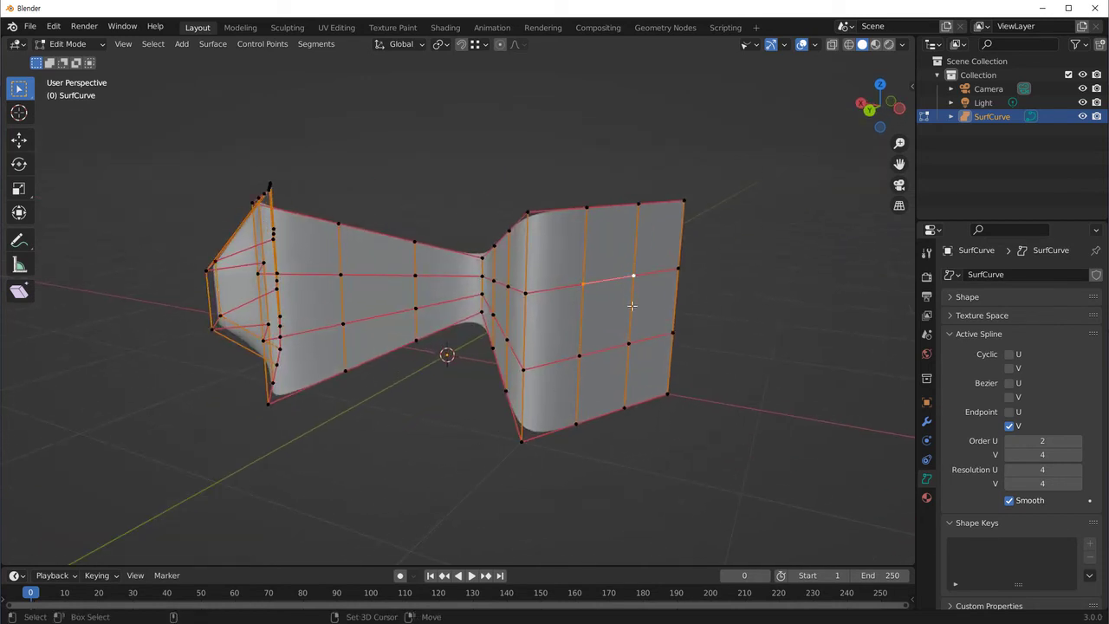
shift+click(629, 344)
shift+click(581, 356)
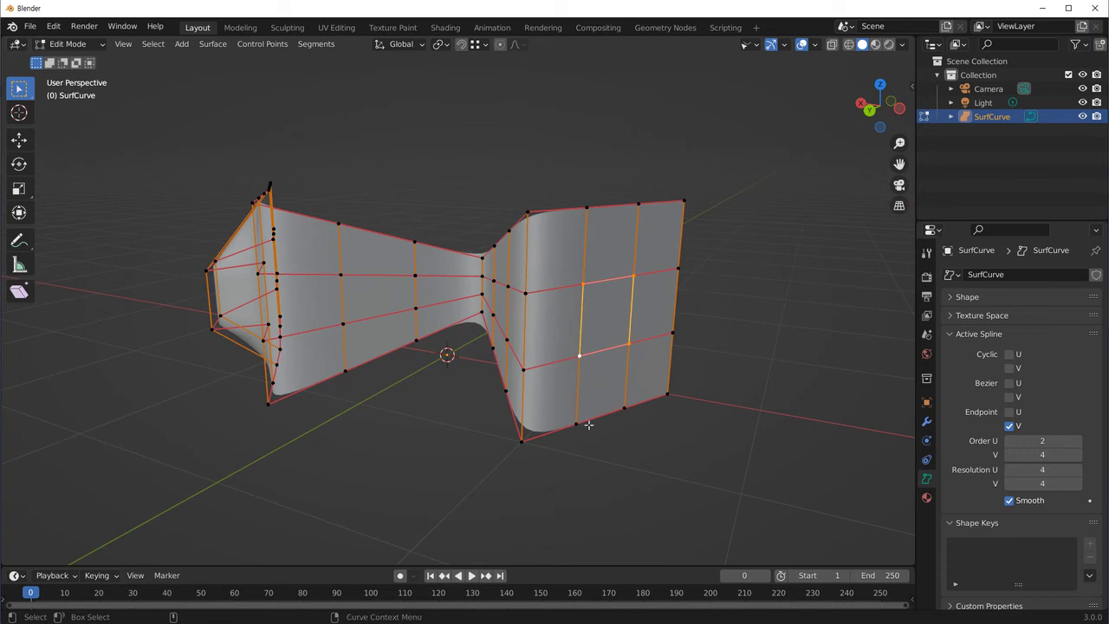
middle_drag(580, 356, 607, 373)
key(g)
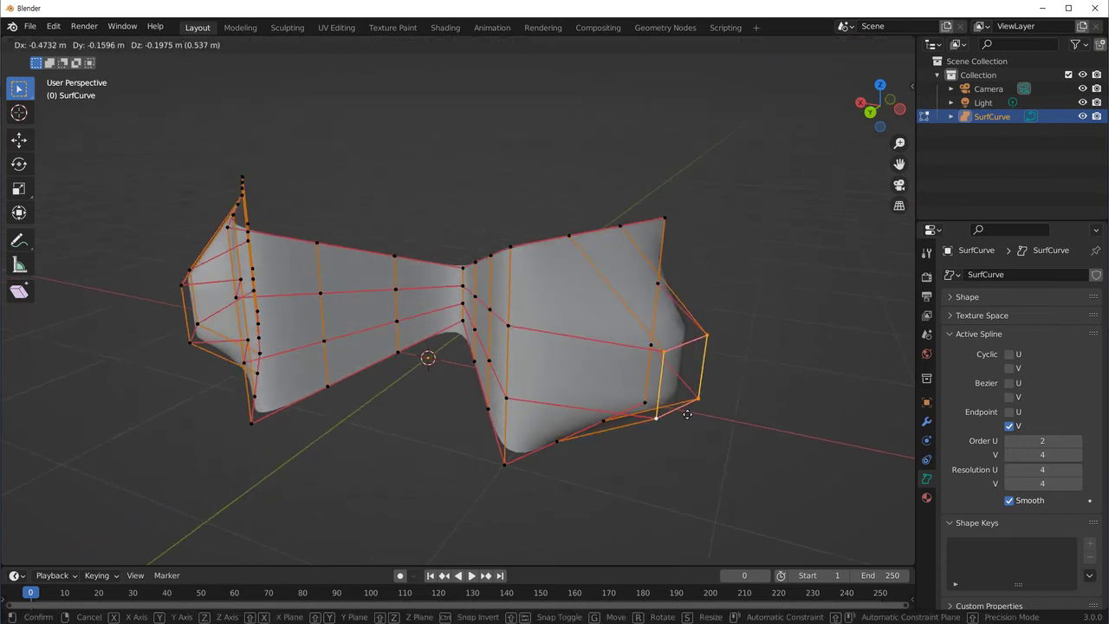
click(693, 434)
Inspect the reshaped surface from several angles, then return to Object Mode and select SurfCurve.
scroll(595, 440, down, 4)
mouse_move(595, 440)
middle_down()
mouse_move(505, 424)
mouse_move(475, 451)
mouse_move(567, 468)
mouse_move(531, 441)
mouse_move(587, 454)
middle_up()
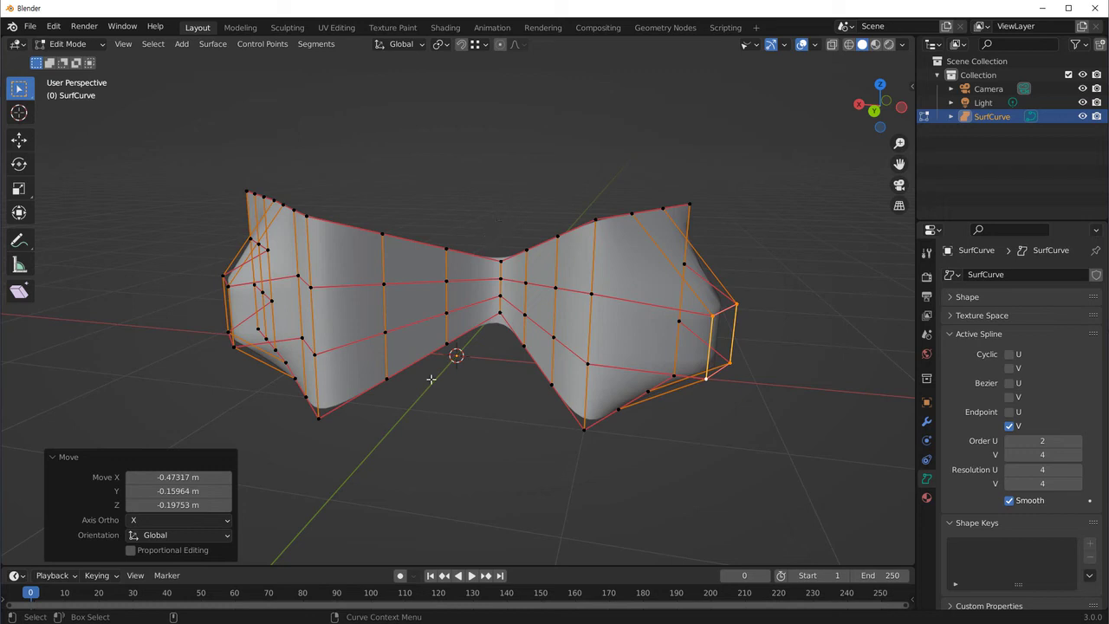
middle_drag(433, 377, 543, 435)
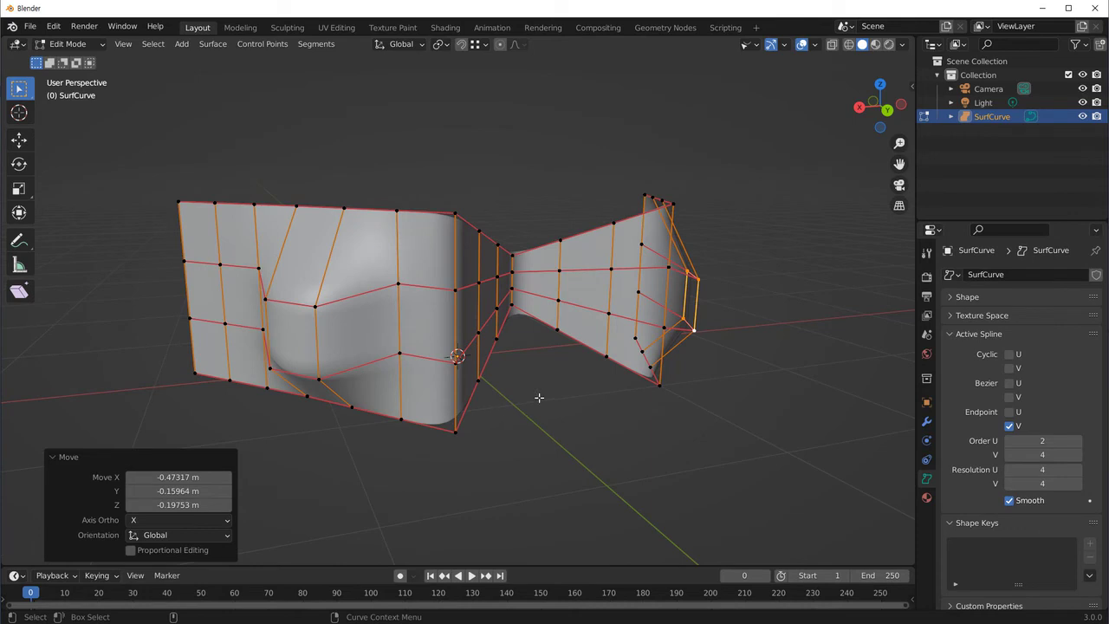
mouse_move(589, 358)
middle_down()
mouse_move(499, 402)
mouse_move(499, 351)
middle_up()
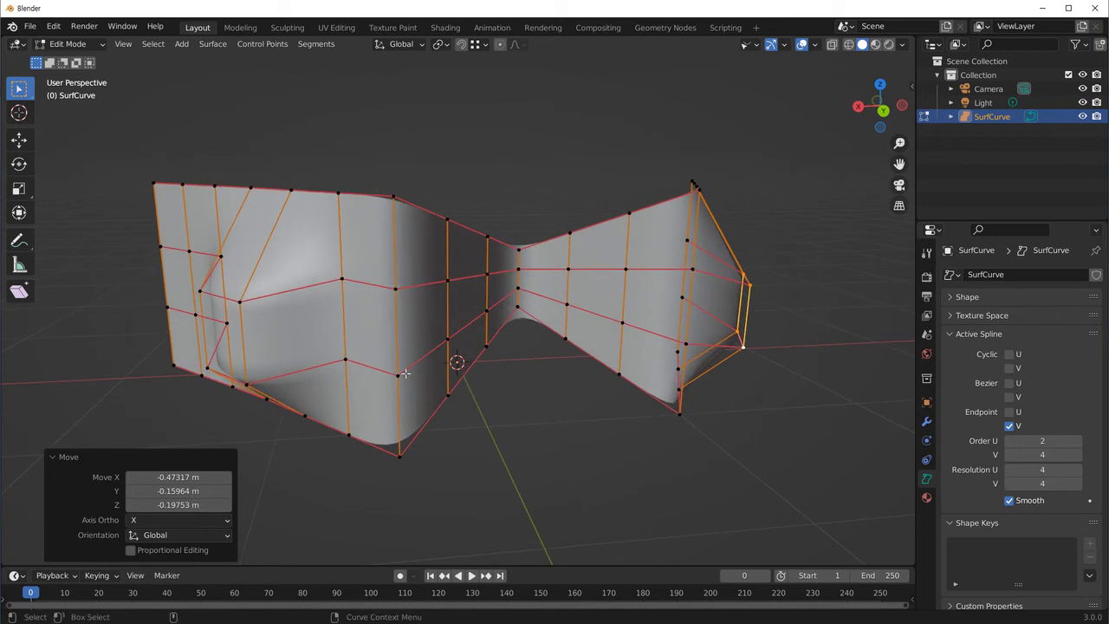
middle_drag(564, 420, 441, 420)
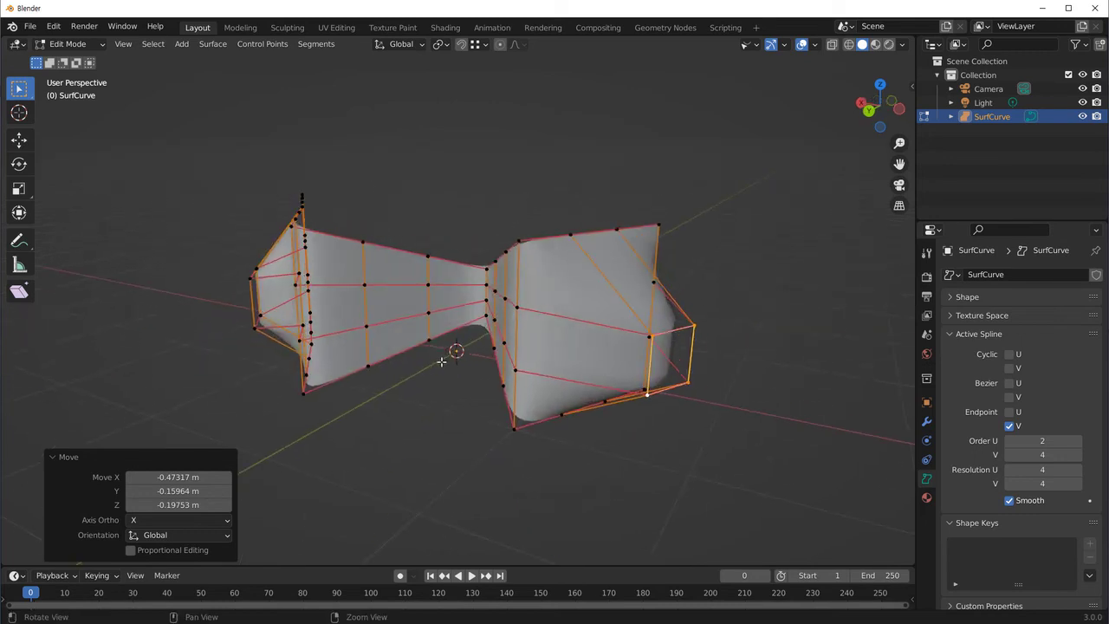
key(Tab)
click(527, 307)
mouse_move(527, 307)
middle_down()
mouse_move(595, 411)
mouse_move(222, 384)
middle_up()
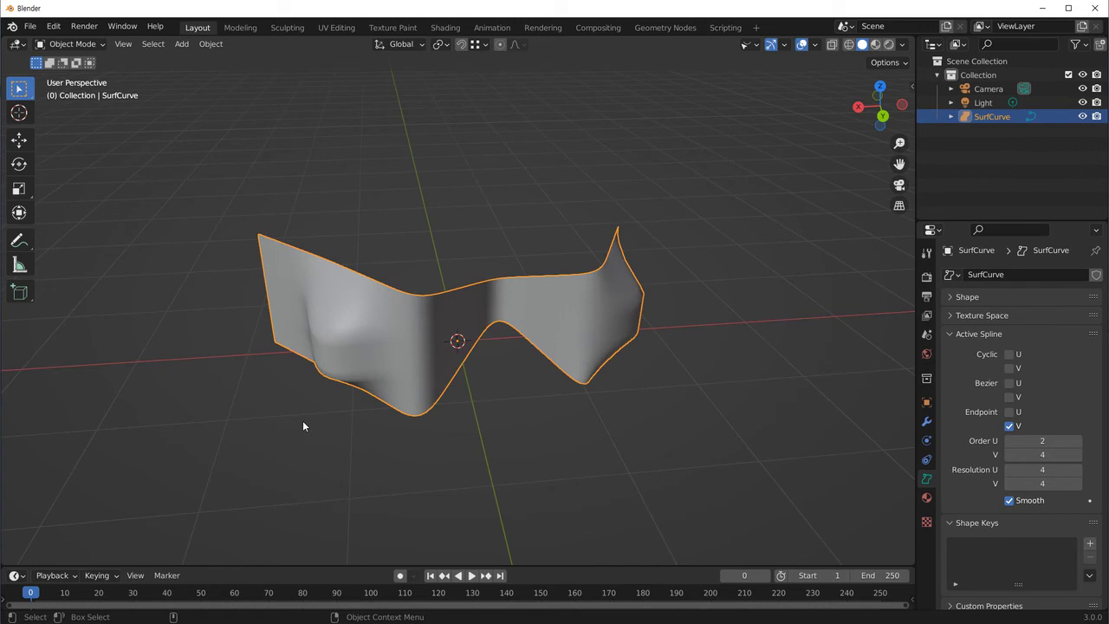
Convert SurfCurve to a mesh with Convert To > Mesh, Keep Original left off.
mouse_move(354, 433)
middle_down()
mouse_move(471, 408)
mouse_move(561, 349)
mouse_move(492, 363)
middle_up()
key(Tab)
key(Tab)
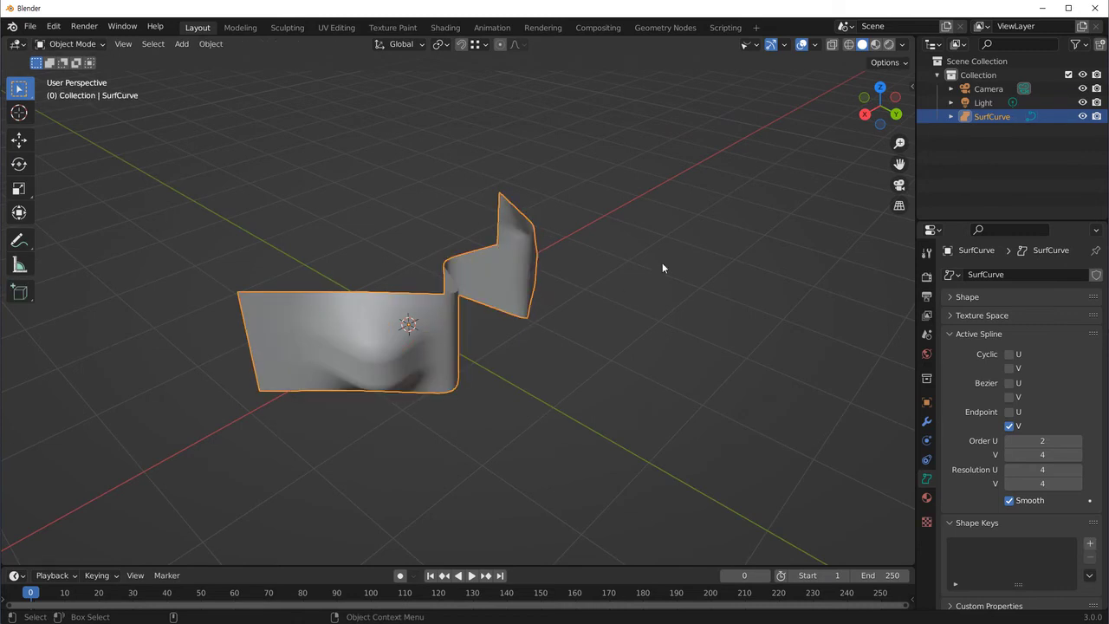
right_click(579, 150)
mouse_move(514, 146)
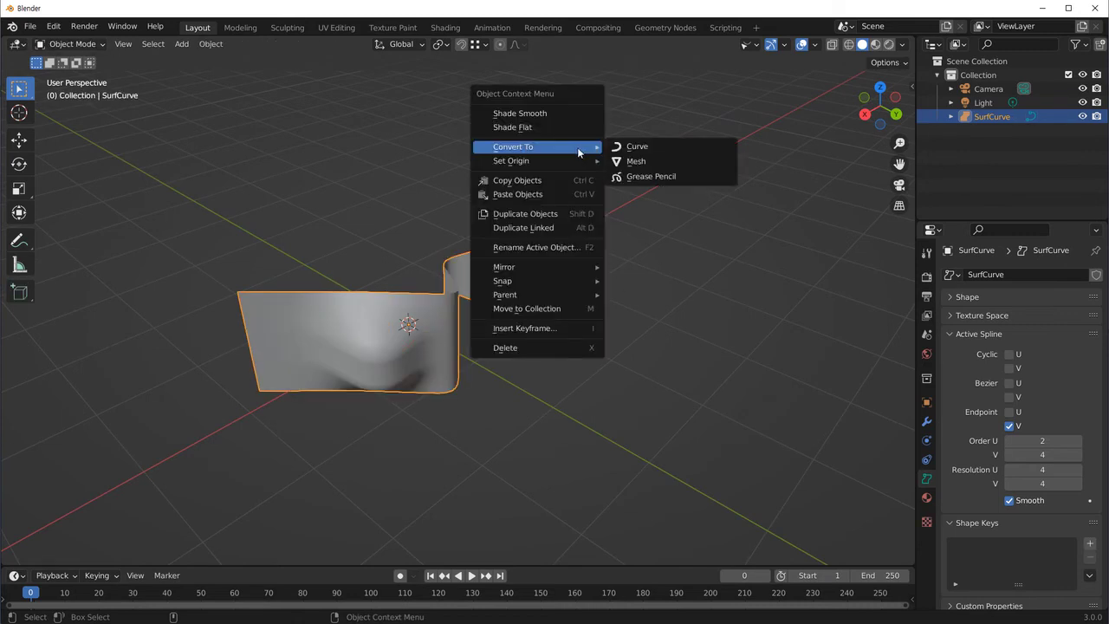
click(650, 161)
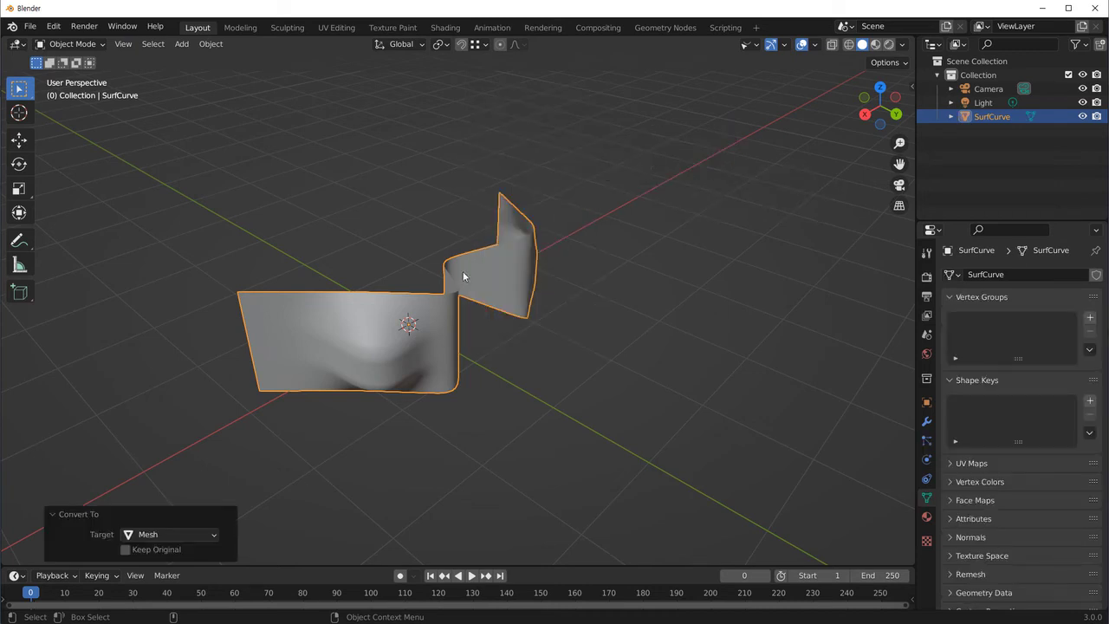
Enable Keep Original and move the mesh copy along Y beside the original surface.
click(126, 550)
middle_drag(646, 372, 503, 383)
key(g)
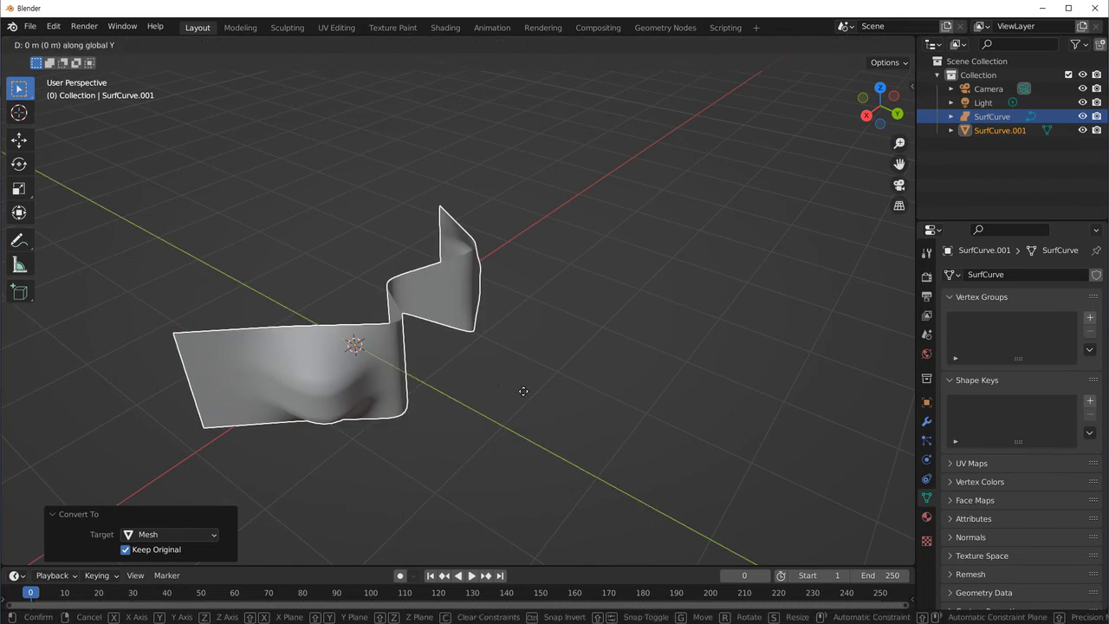
key(y)
click(641, 411)
middle_drag(533, 521, 468, 402)
scroll(468, 401, up, 3)
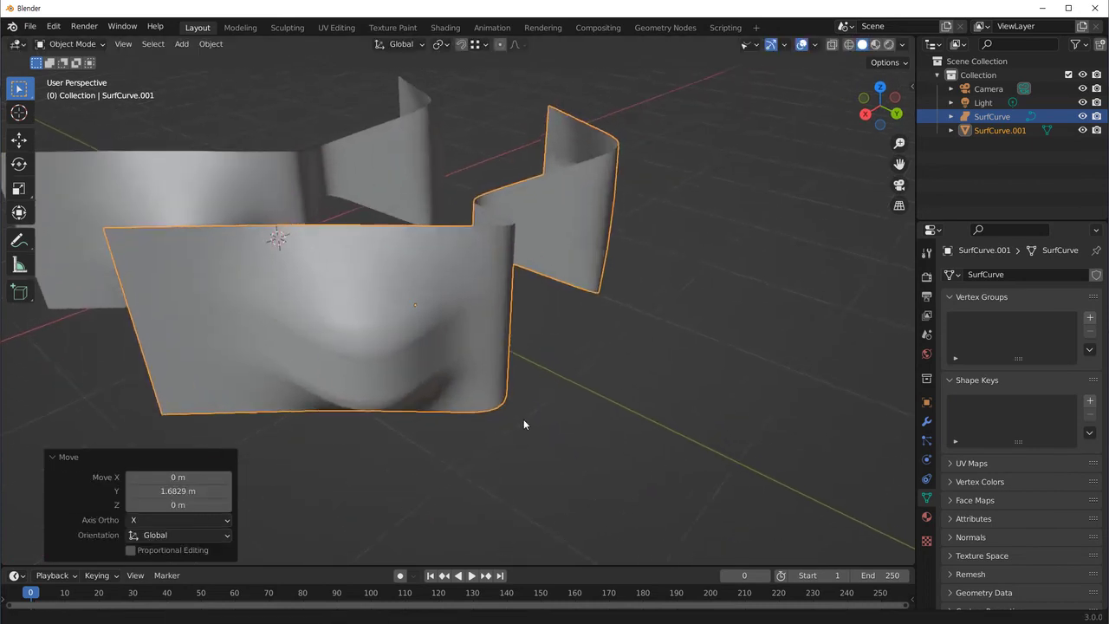
Select the SurfCurve.001 mesh copy and enter Edit Mode to view its vertices.
click(621, 379)
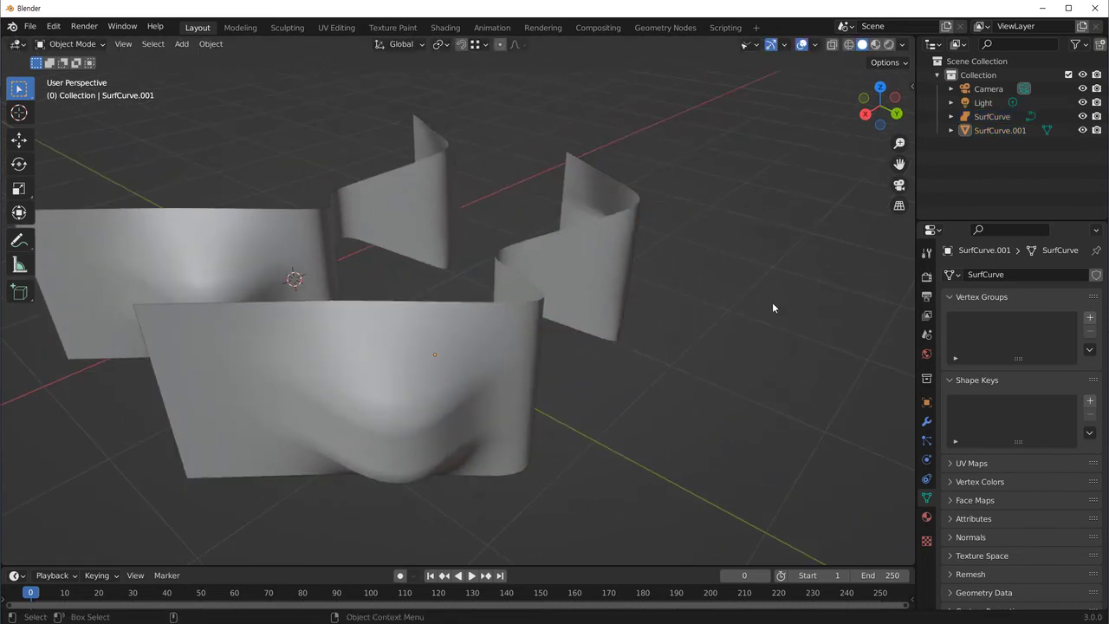
click(992, 132)
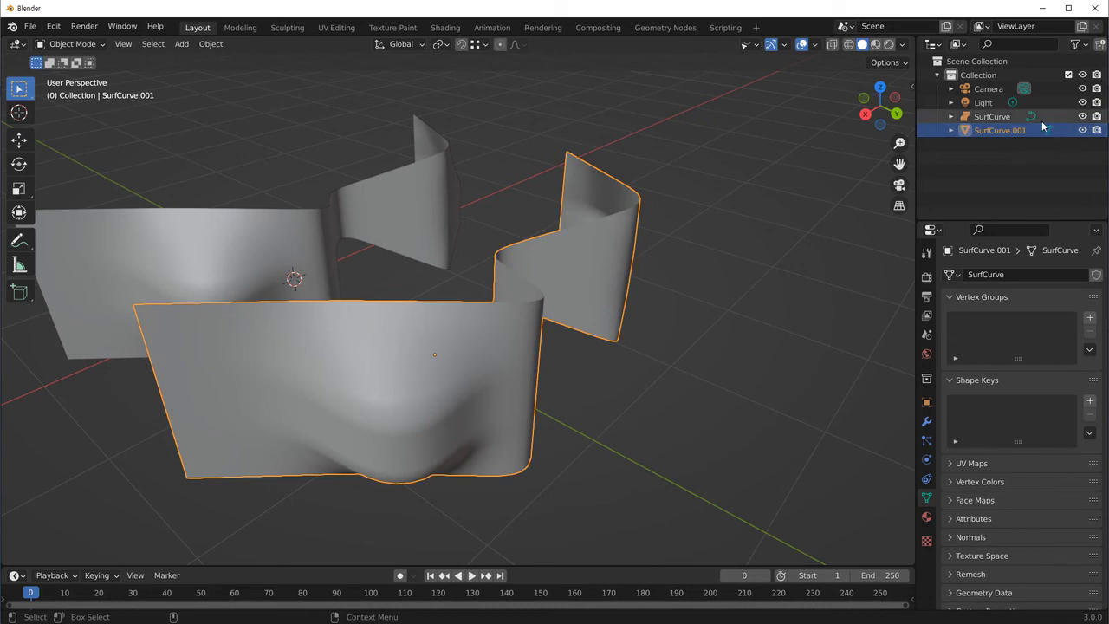
click(638, 377)
click(452, 364)
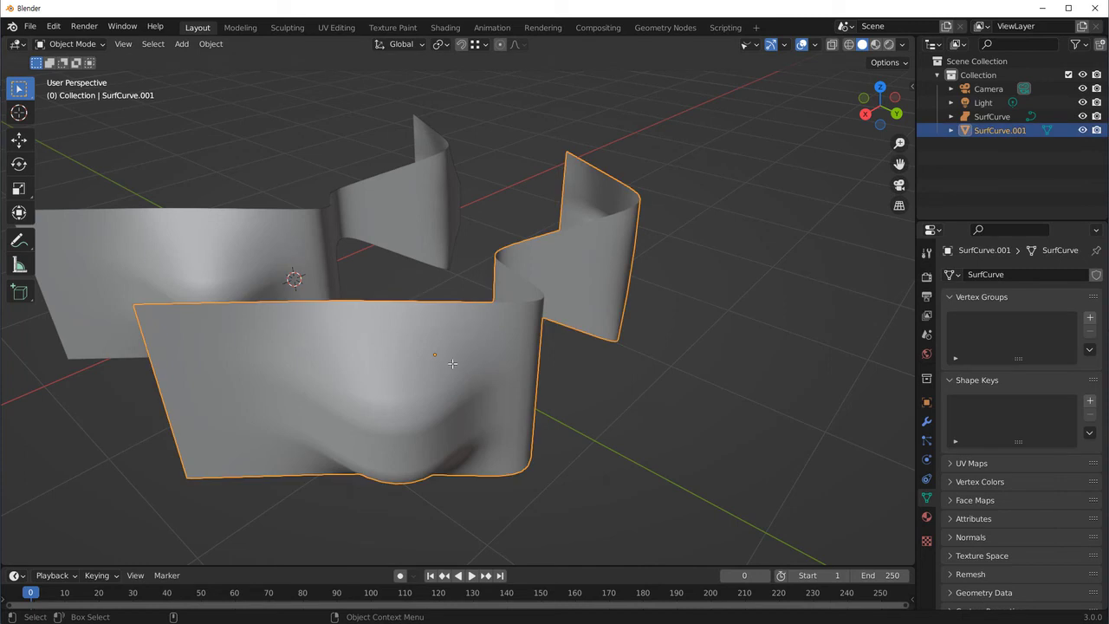
key(Tab)
mouse_move(293, 422)
middle_down()
mouse_move(442, 373)
mouse_move(520, 385)
middle_up()
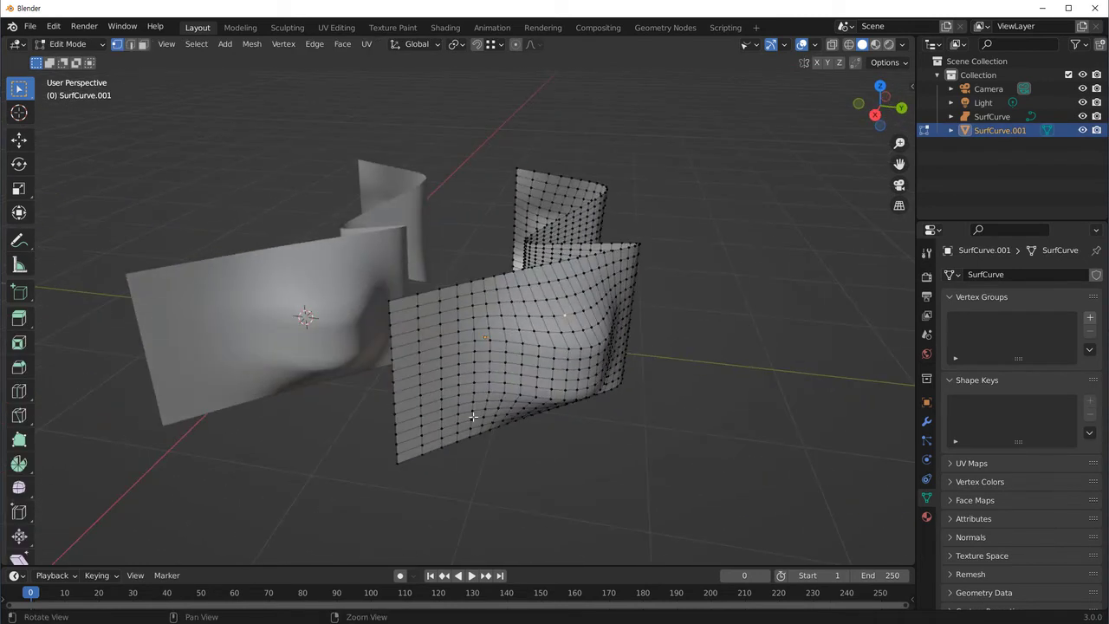
Test moving the vertices and a single face in face mode, cancelling each change.
key(g)
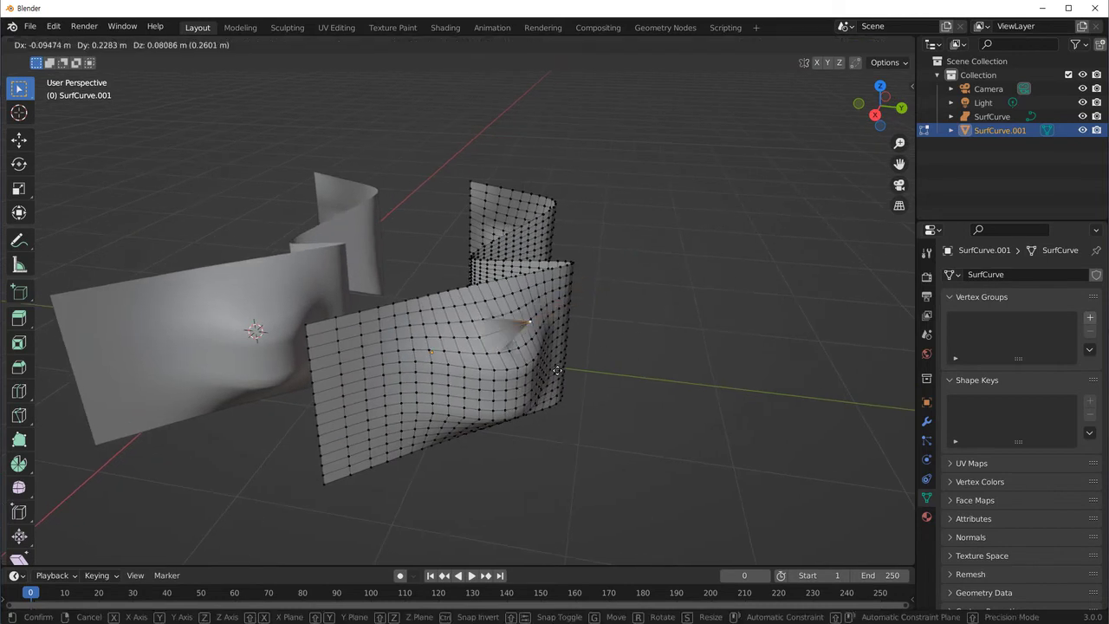
key(Escape)
key(3)
click(517, 328)
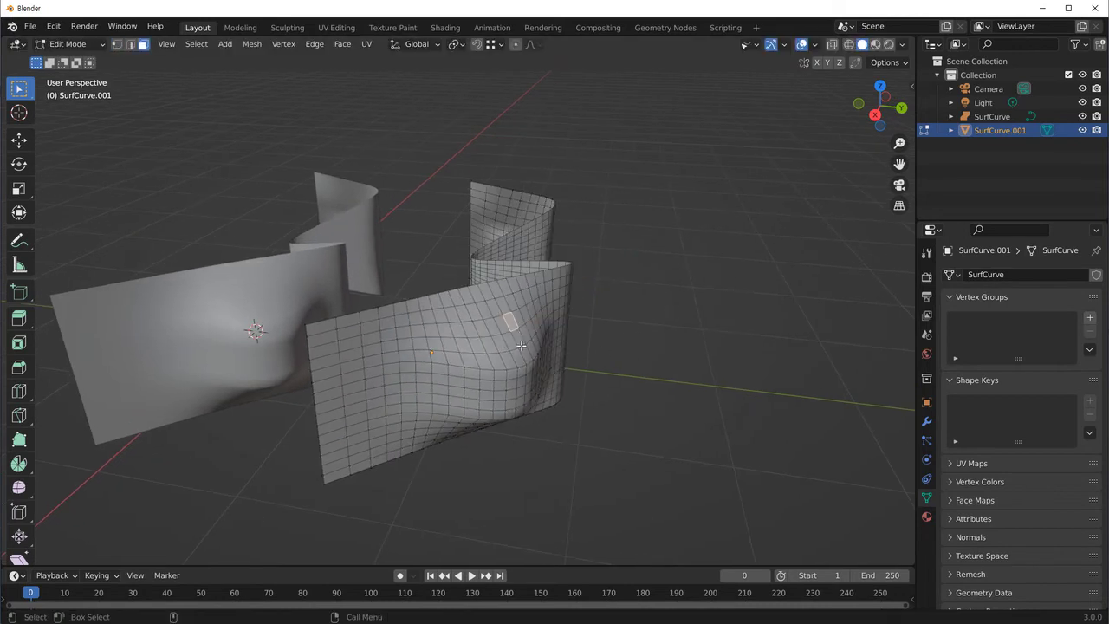
key(g)
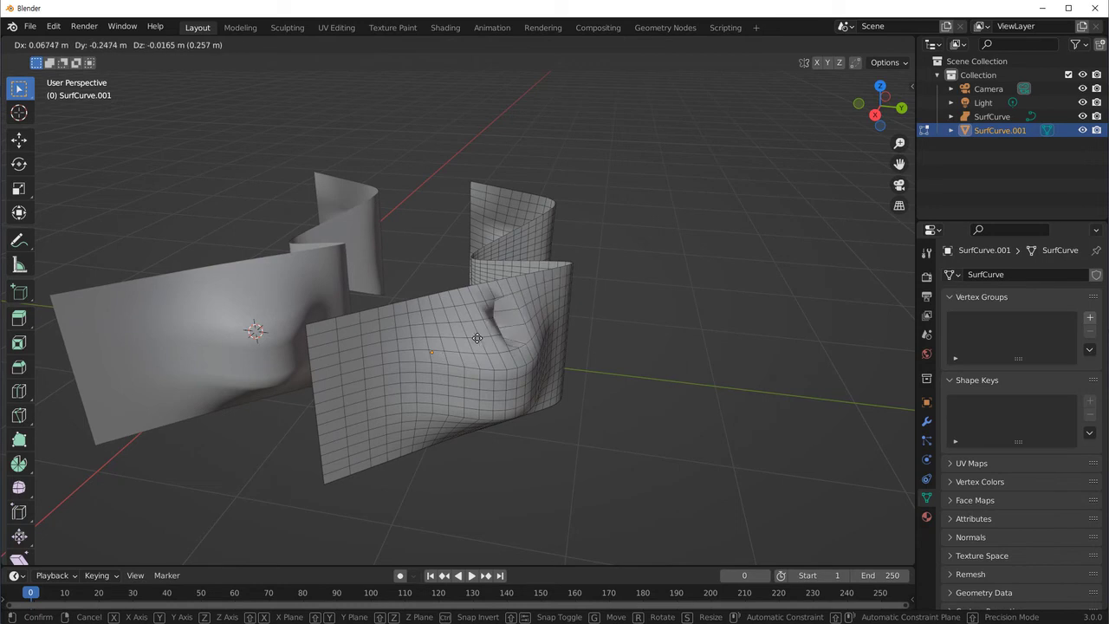
key(Escape)
mouse_move(627, 361)
middle_down()
mouse_move(529, 361)
mouse_move(454, 394)
middle_up()
Return to Object Mode, delete SurfCurve.001, and clear the selection.
key(Tab)
scroll(520, 390, up, 3)
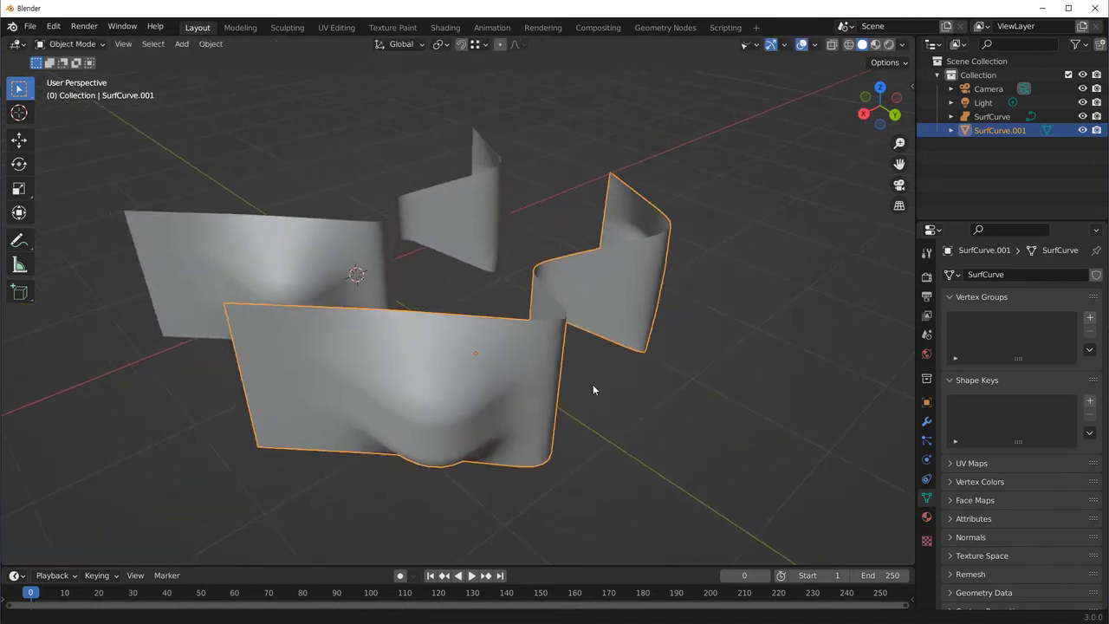
middle_drag(592, 384, 637, 361)
key(Delete)
mouse_move(559, 351)
middle_down()
mouse_move(414, 414)
mouse_move(383, 299)
mouse_move(384, 375)
mouse_move(495, 410)
middle_up()
click(383, 303)
click(434, 194)
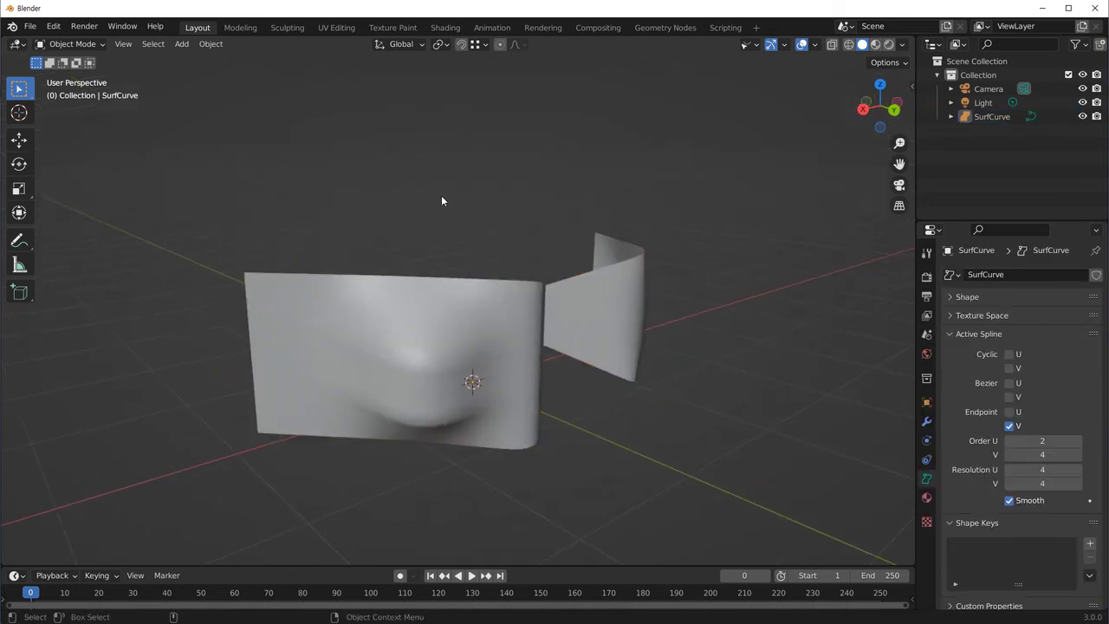
Select SurfCurve and enter Edit Mode, viewing both parts of the surface.
key(shift+a)
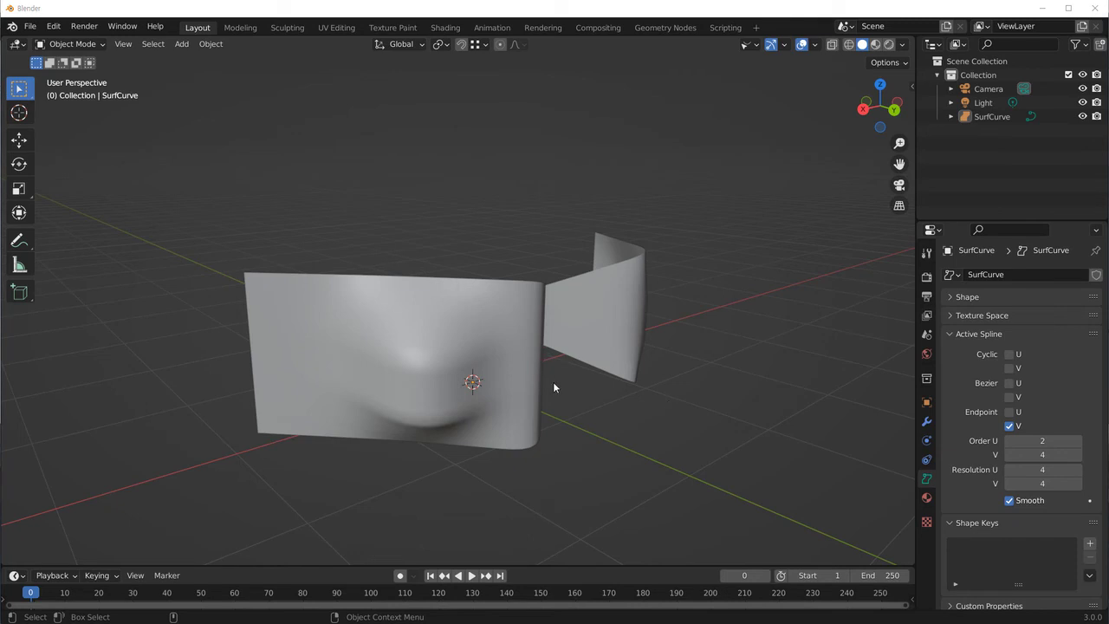
click(524, 327)
key(Tab)
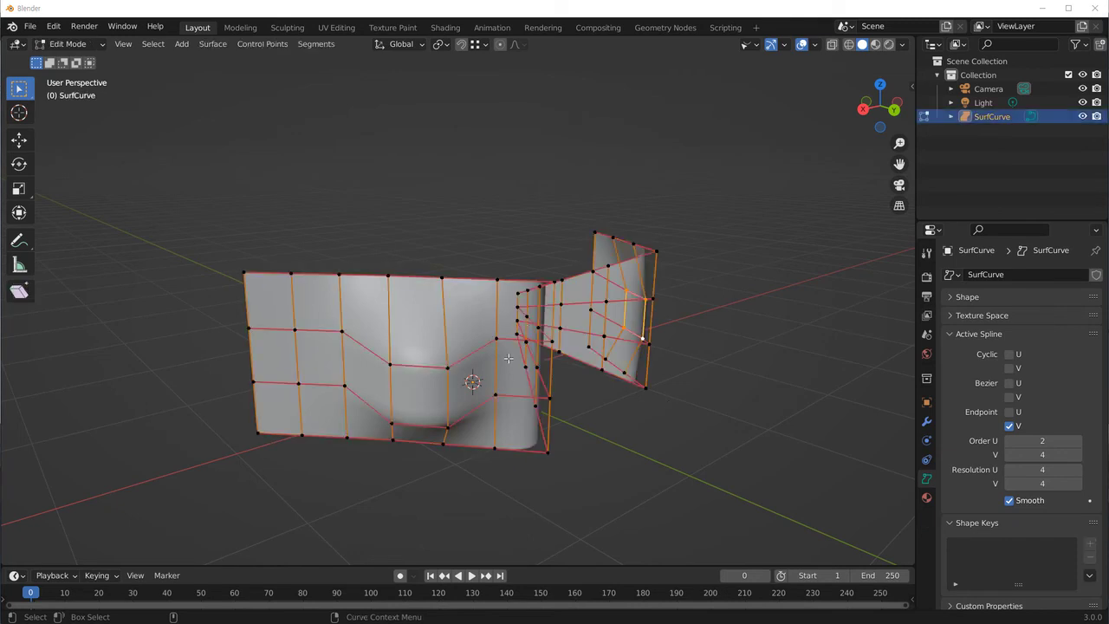
middle_drag(508, 359, 521, 410)
scroll(521, 410, up, 1)
scroll(521, 410, up, 1)
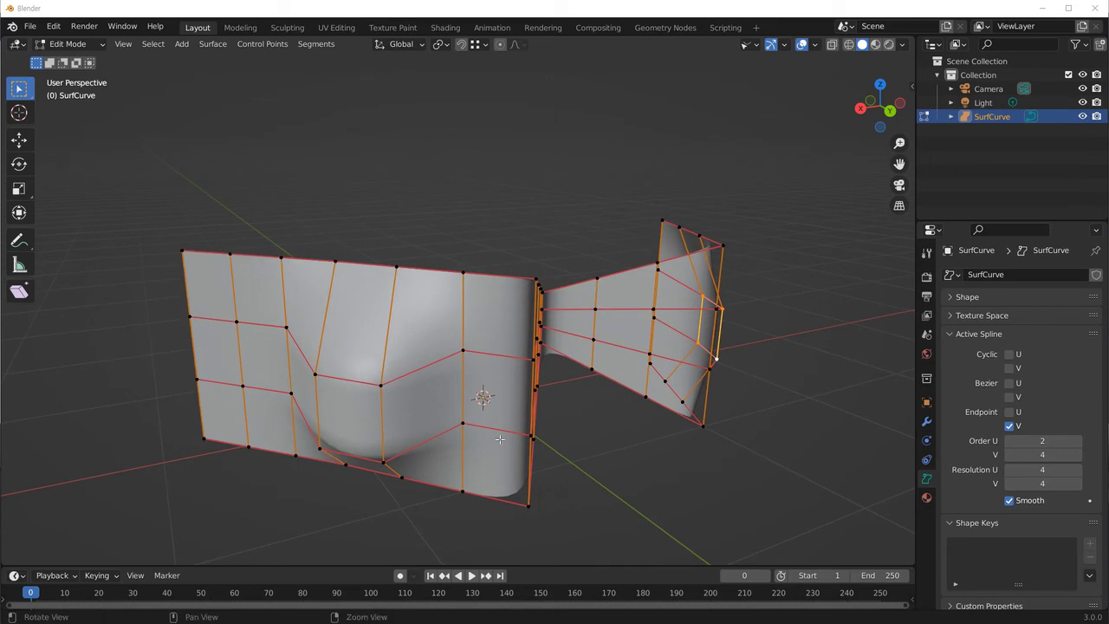
middle_drag(527, 386, 557, 420)
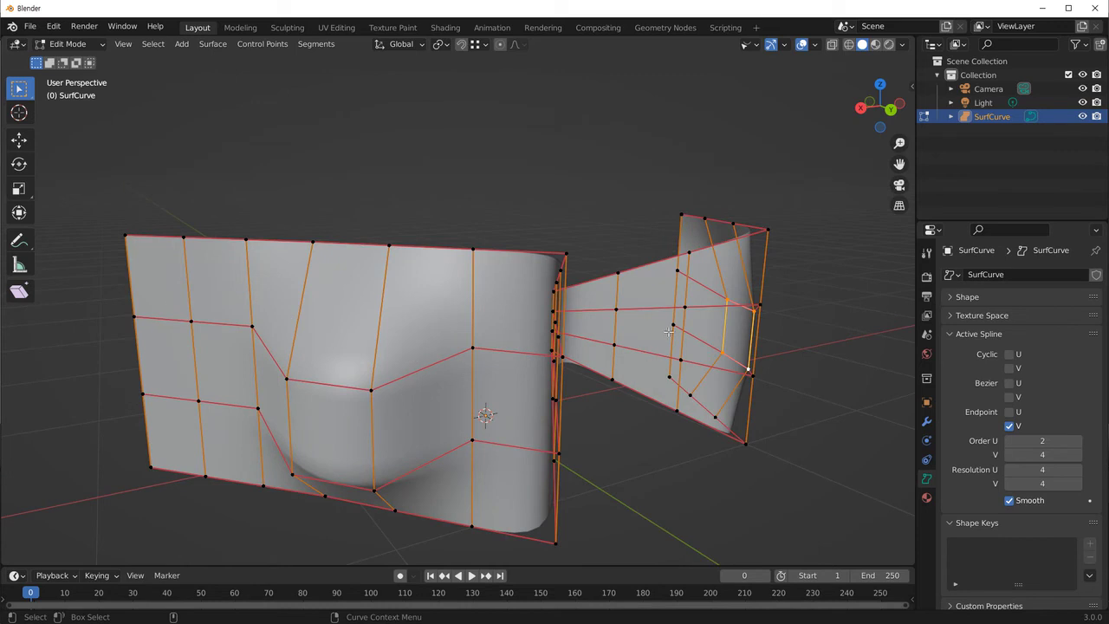
Look through the Control Points menu, exit Edit Mode, deselect, and bring up the Shift+A Add menu.
click(247, 44)
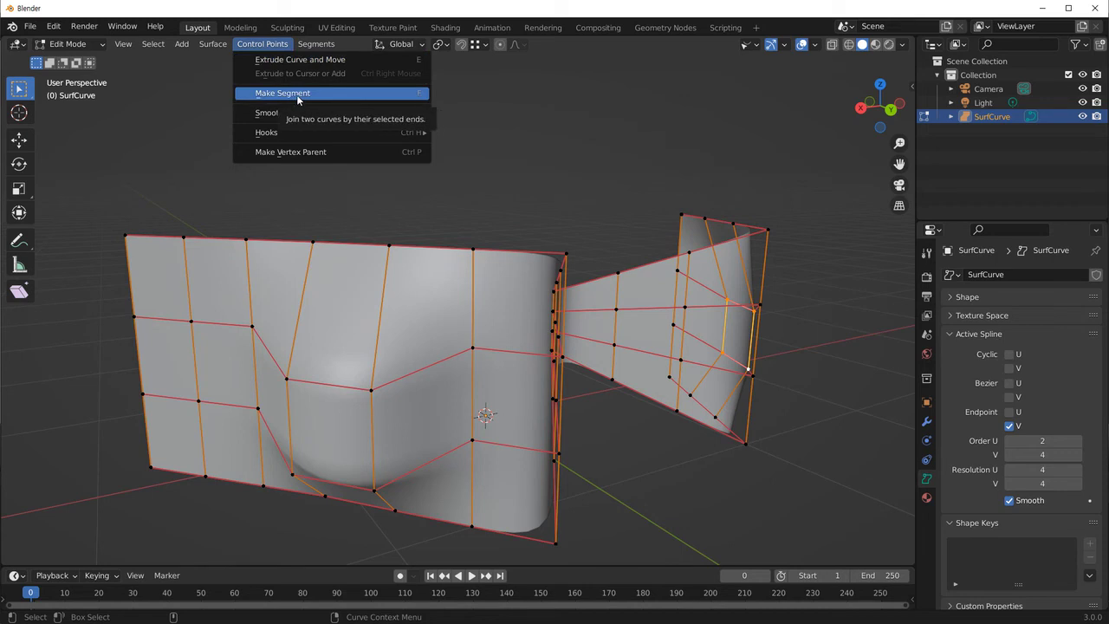
scroll(533, 335, down, 1)
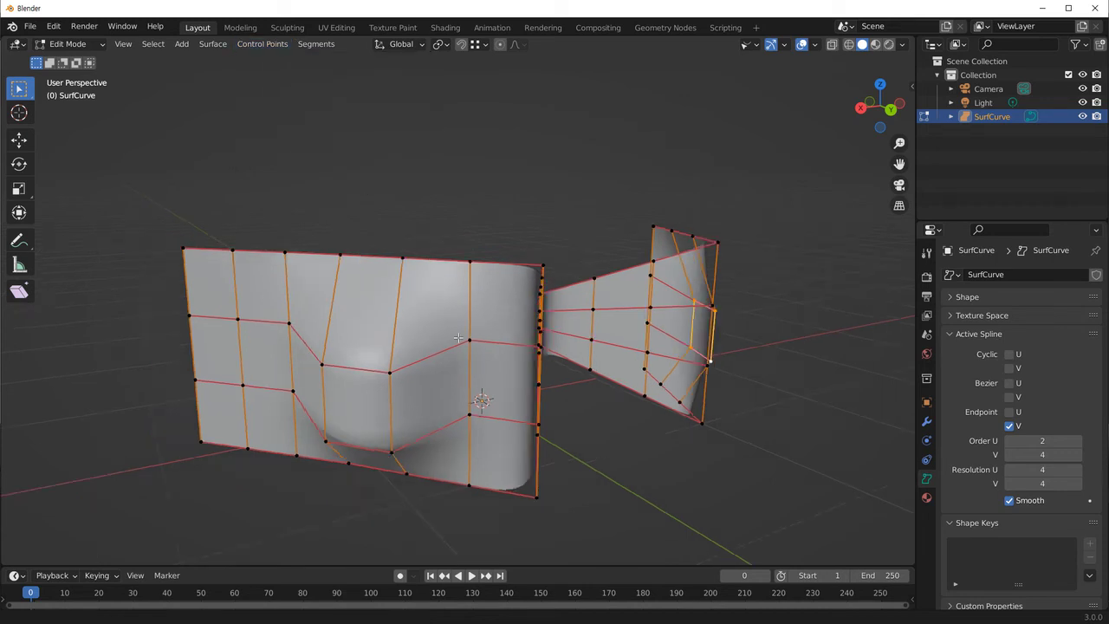
scroll(533, 335, down, 1)
key(Tab)
click(413, 187)
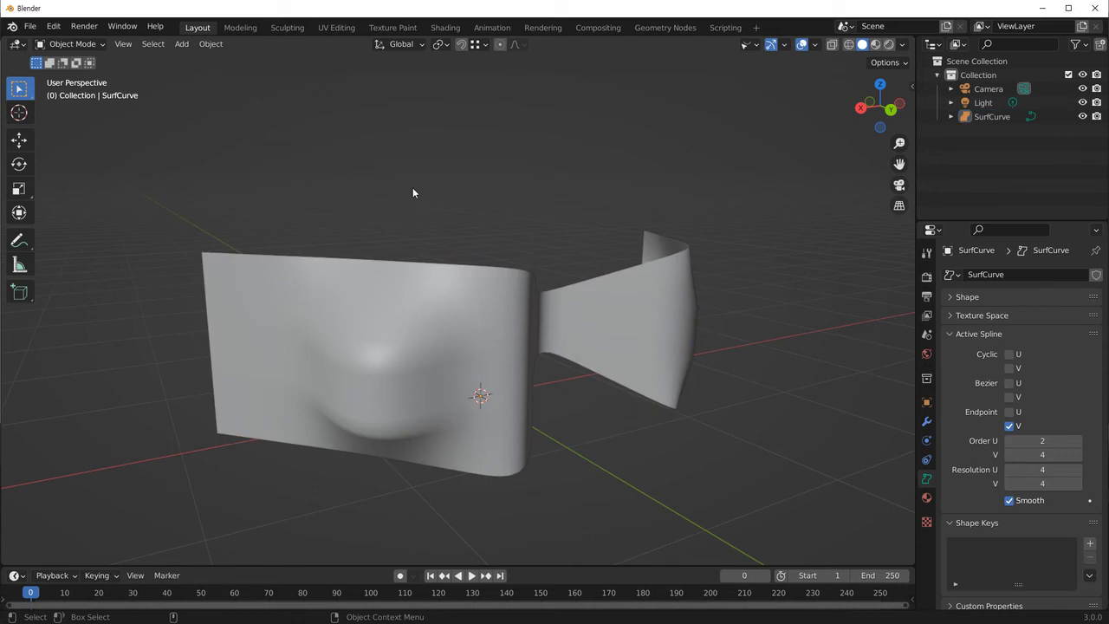
key(shift+a)
mouse_move(373, 188)
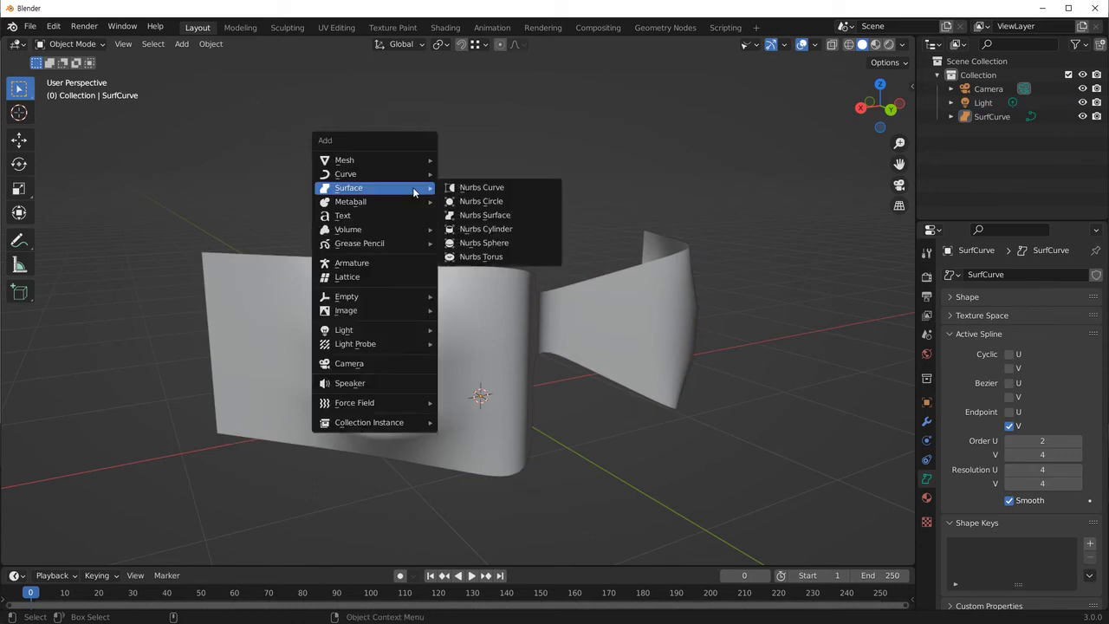
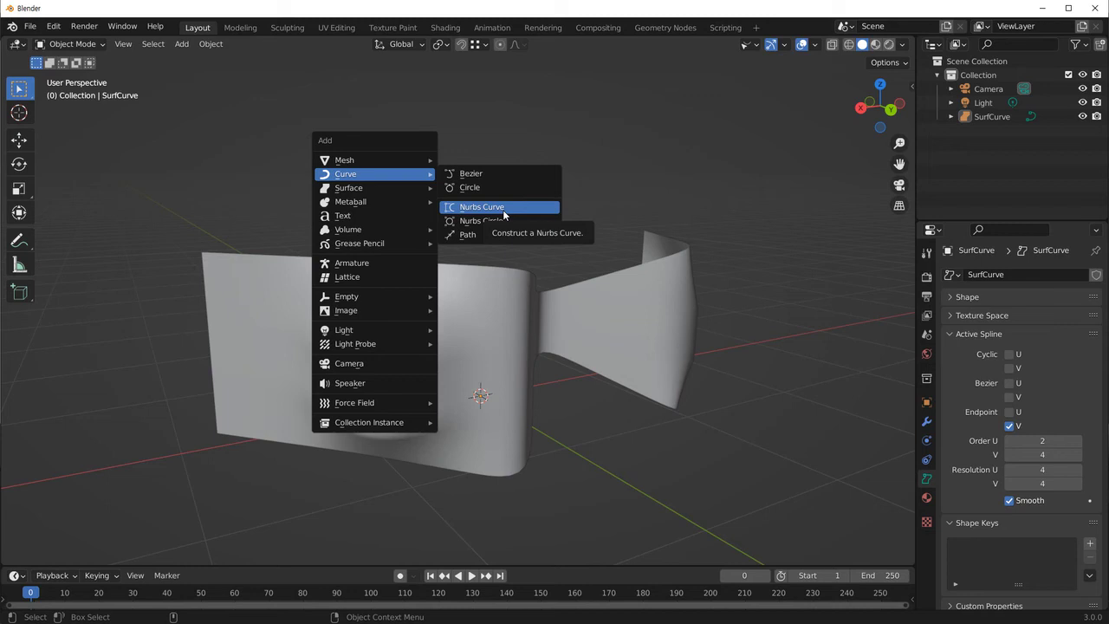
Move the SurfCurve surface about 2.87 m along the Y axis.
mouse_move(612, 174)
middle_down()
mouse_move(522, 404)
mouse_move(453, 382)
mouse_move(509, 308)
middle_up()
click(510, 307)
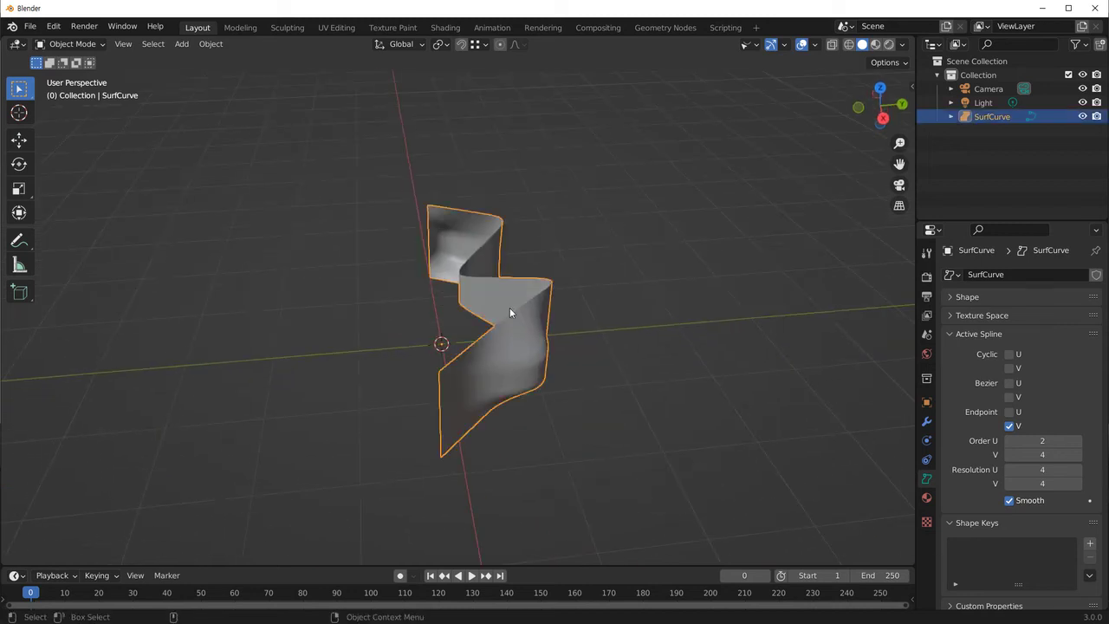
key(g)
key(y)
click(736, 296)
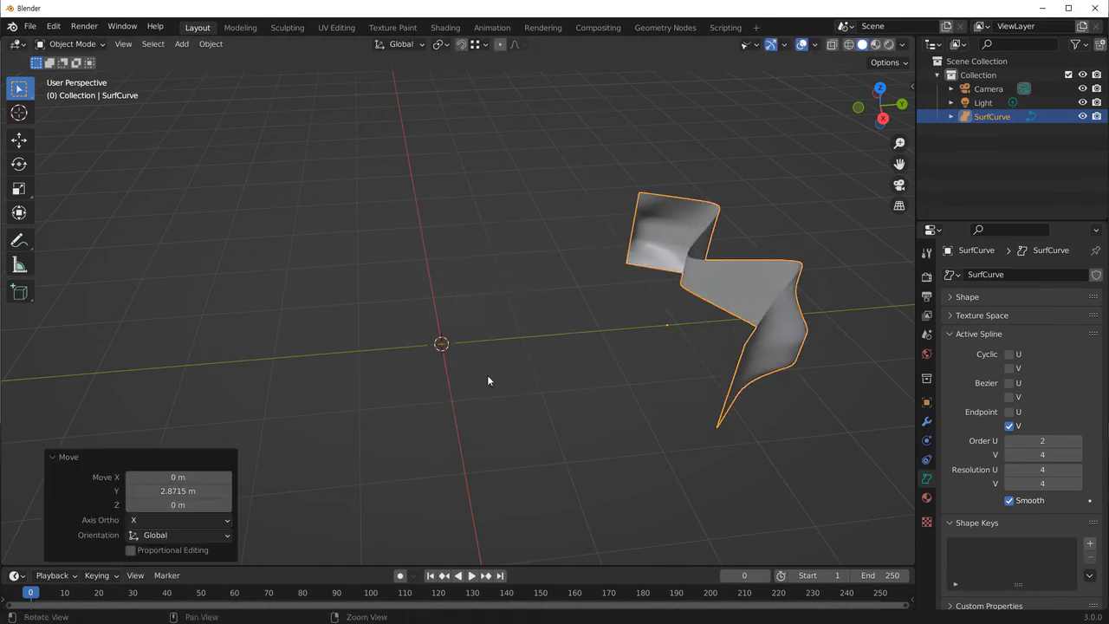
Deselect the surface and add a new NURBS curve at the origin.
middle_drag(487, 374, 427, 240)
click(426, 240)
key(shift+a)
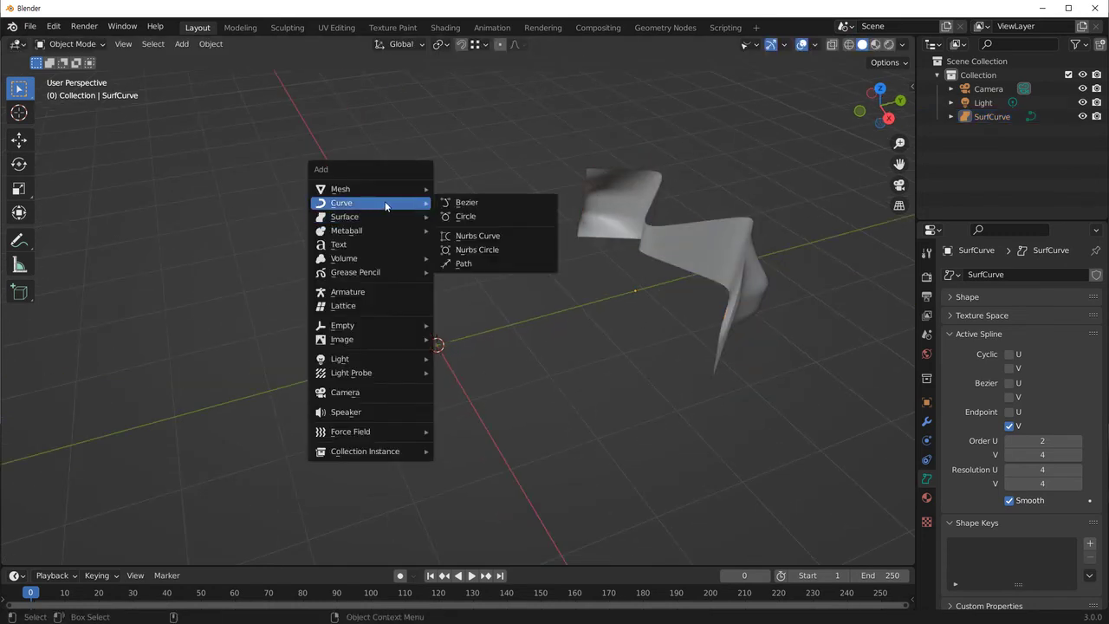
click(478, 236)
mouse_move(488, 240)
middle_down()
mouse_move(547, 379)
mouse_move(551, 338)
mouse_move(470, 371)
mouse_move(527, 351)
mouse_move(478, 351)
mouse_move(463, 384)
mouse_move(512, 297)
middle_up()
Enable Endpoint U and drag the curve's control points into a zigzag profile in top view.
click(1009, 420)
key(Tab)
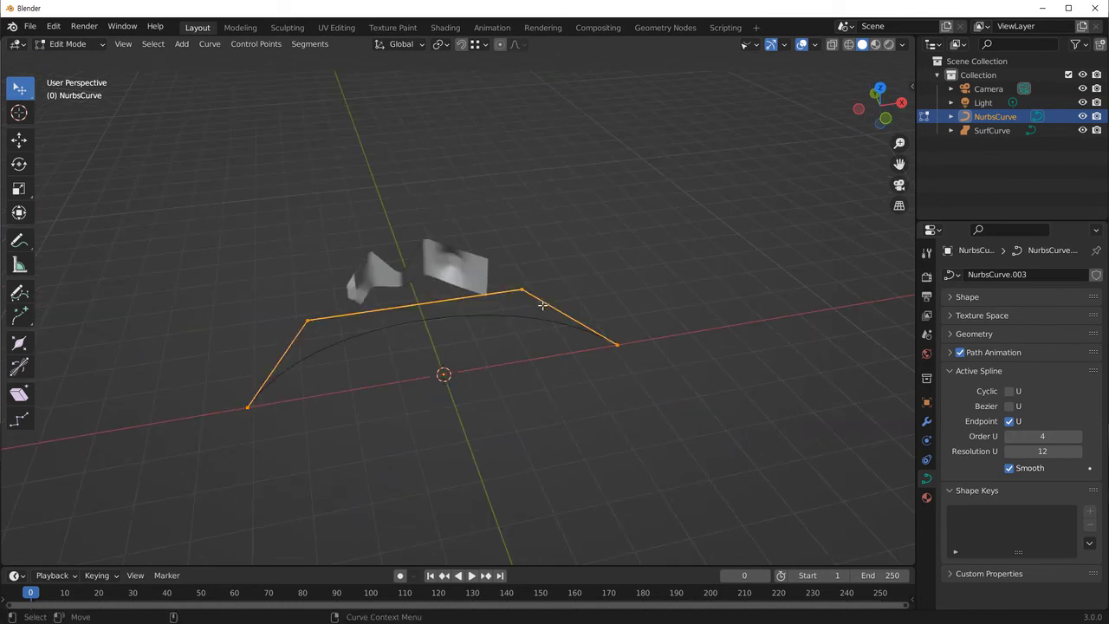
key(grave)
click(518, 273)
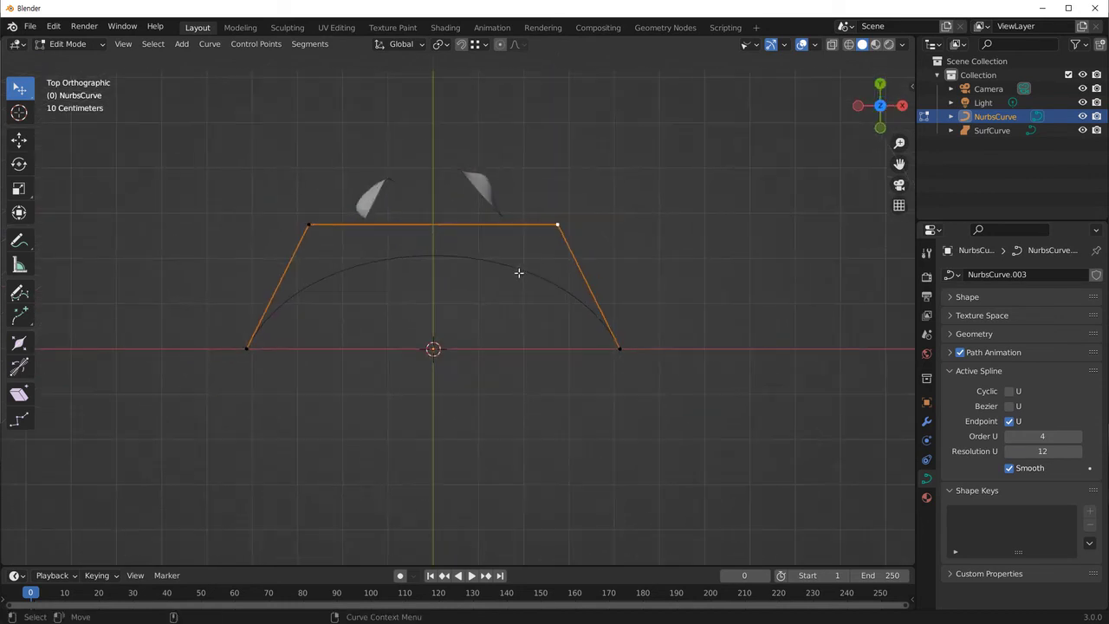
drag(565, 228, 431, 468)
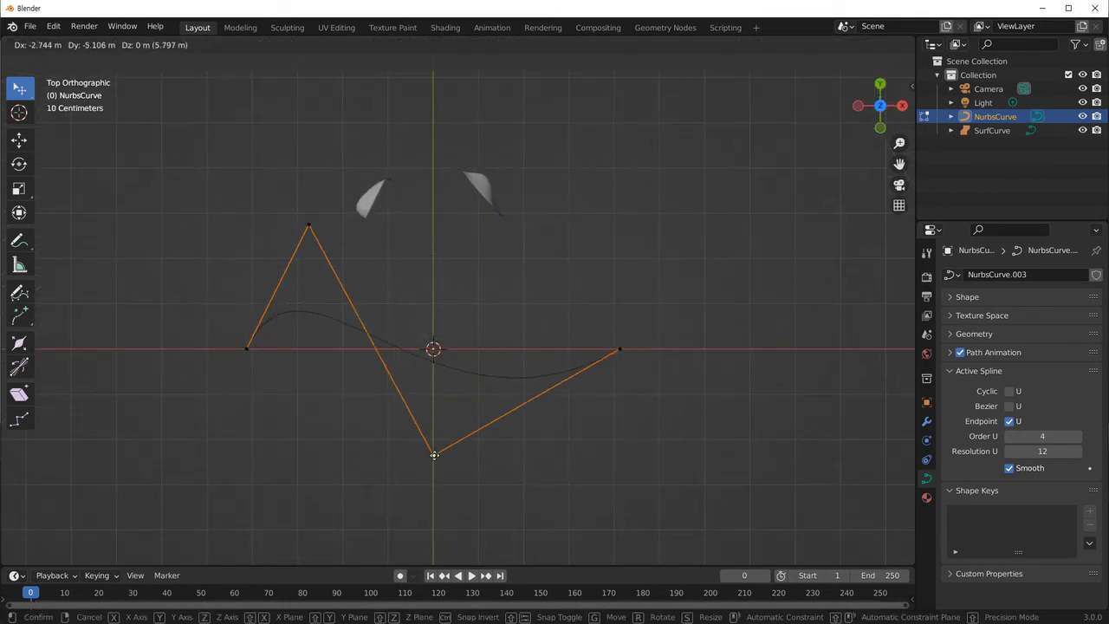
drag(308, 225, 394, 248)
mouse_move(508, 369)
middle_down()
mouse_move(486, 366)
mouse_move(452, 315)
middle_up()
mouse_move(433, 451)
middle_down()
mouse_move(558, 394)
mouse_move(501, 373)
middle_up()
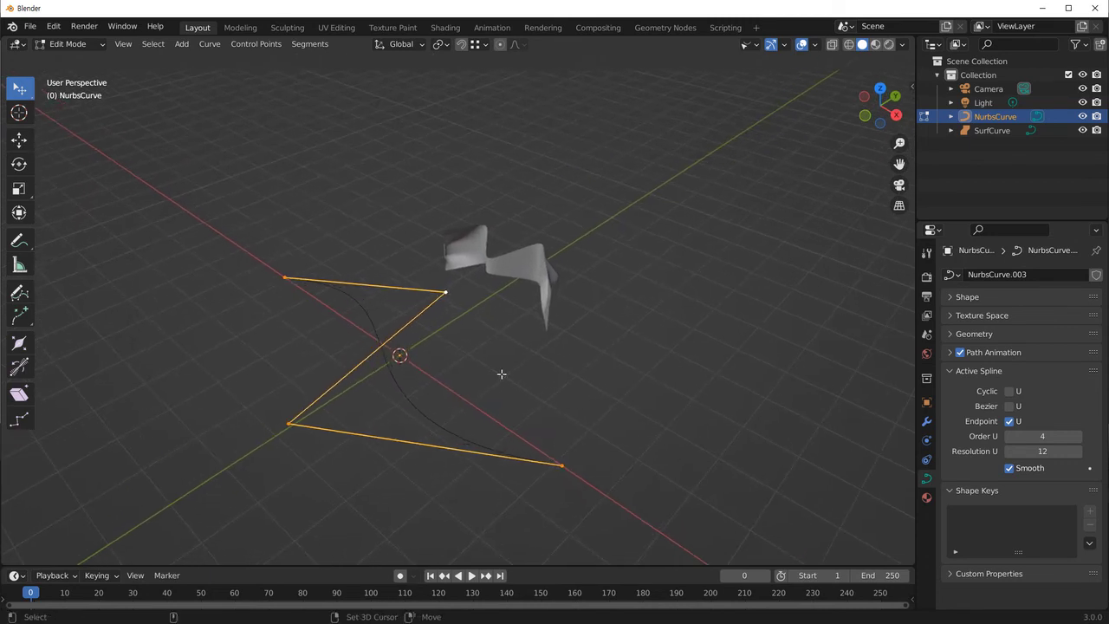
Duplicate the curve's control points about 2.54 m upward along Z.
key(g)
key(z)
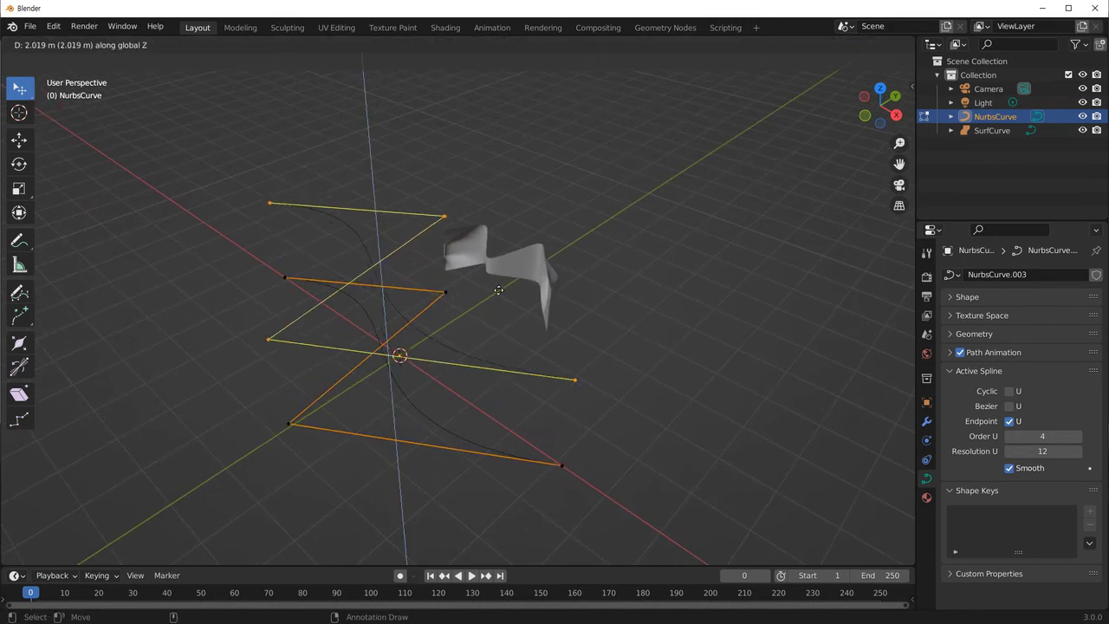
click(473, 353)
middle_drag(474, 352, 622, 367)
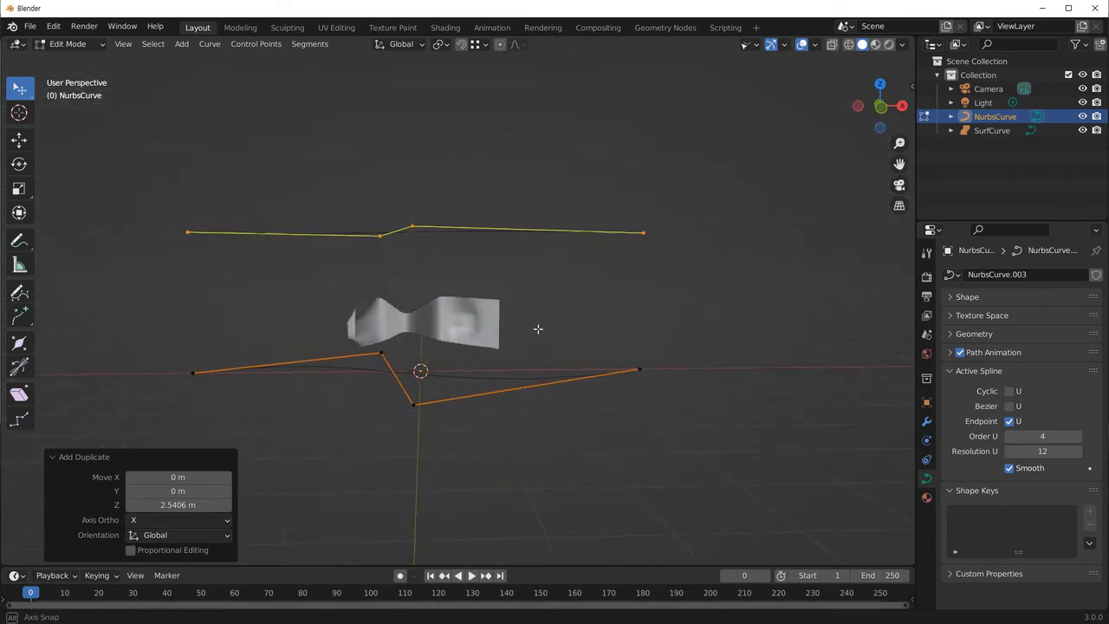
key(a)
middle_drag(614, 399, 685, 410)
scroll(684, 403, up, 4)
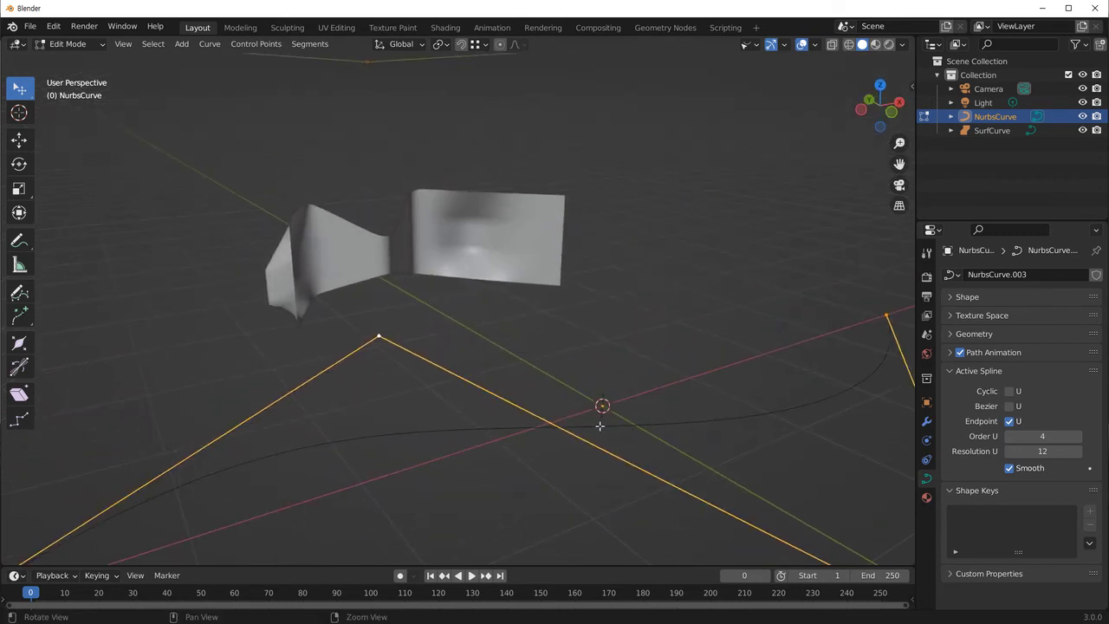
scroll(600, 425, down, 3)
mouse_move(471, 413)
middle_down()
mouse_move(446, 421)
mouse_move(416, 381)
middle_up()
click(256, 44)
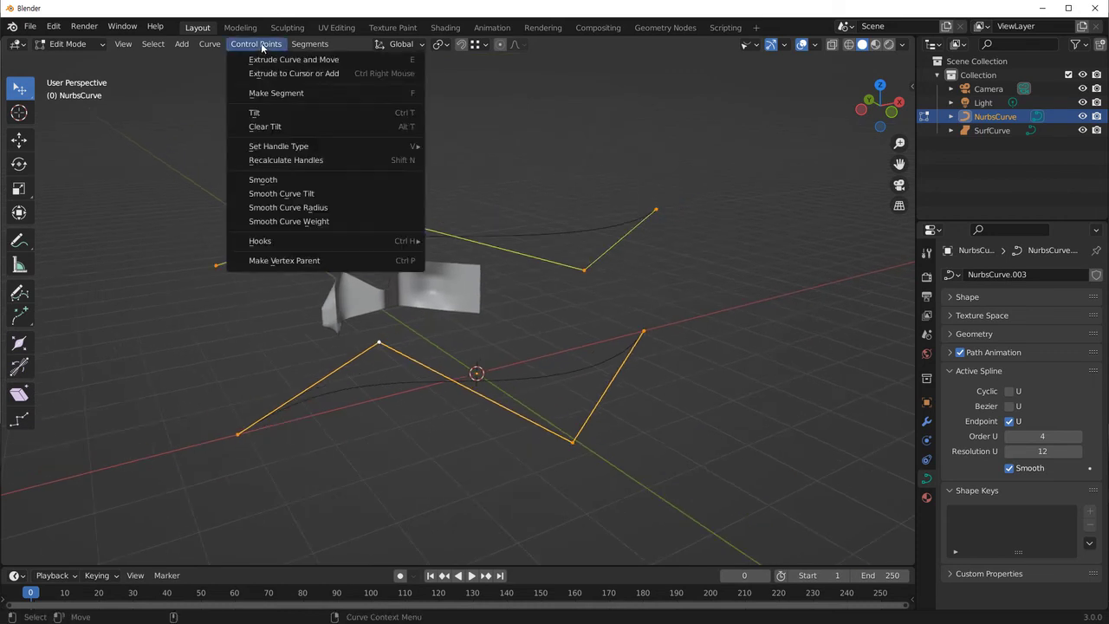
Try joining the two curves with Make Segment and orbit to inspect them.
click(285, 93)
mouse_move(508, 396)
middle_down()
mouse_move(497, 460)
mouse_move(476, 446)
mouse_move(569, 342)
middle_up()
key(f)
mouse_move(508, 381)
middle_down()
mouse_move(485, 421)
mouse_move(634, 260)
middle_up()
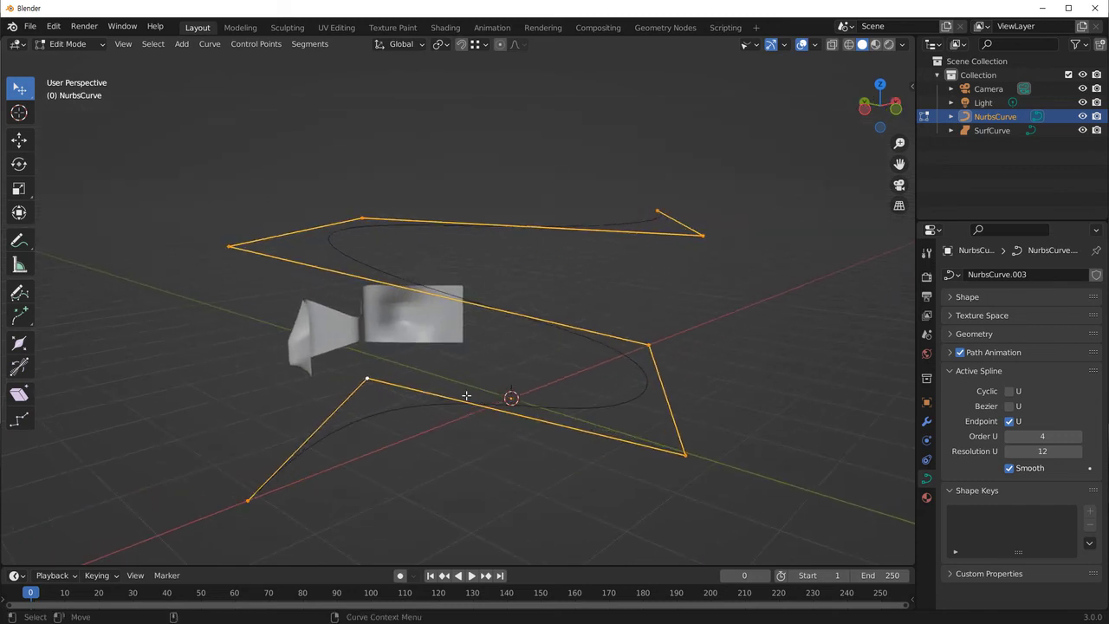
mouse_move(571, 377)
middle_down()
mouse_move(644, 321)
mouse_move(532, 392)
middle_up()
middle_drag(716, 396, 649, 359)
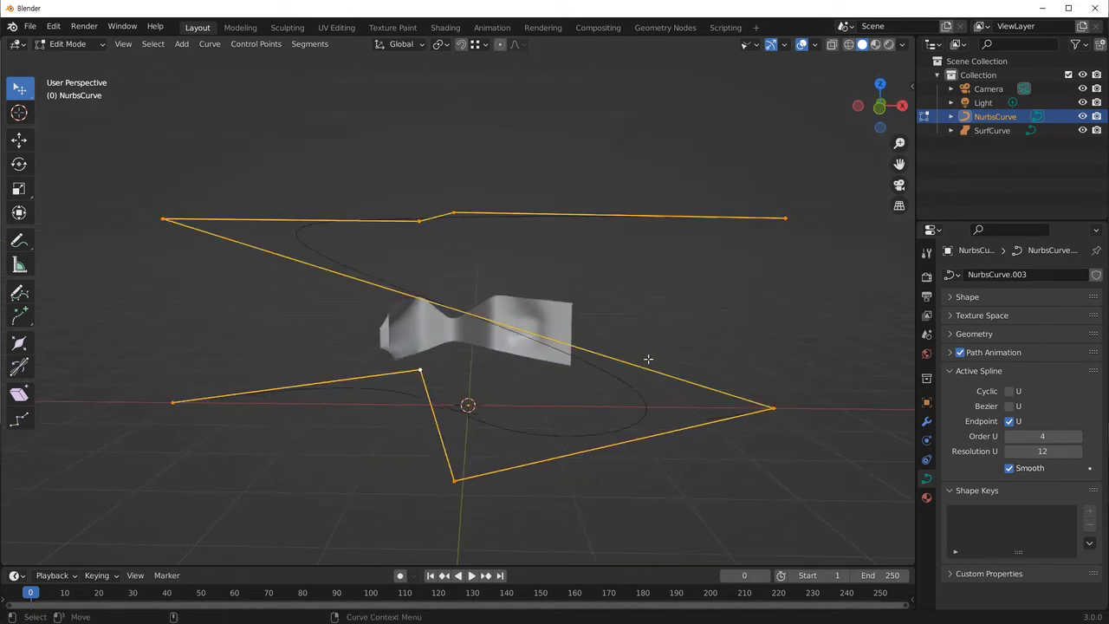
mouse_move(541, 359)
middle_down()
mouse_move(627, 414)
mouse_move(527, 407)
mouse_move(544, 407)
mouse_move(444, 344)
middle_up()
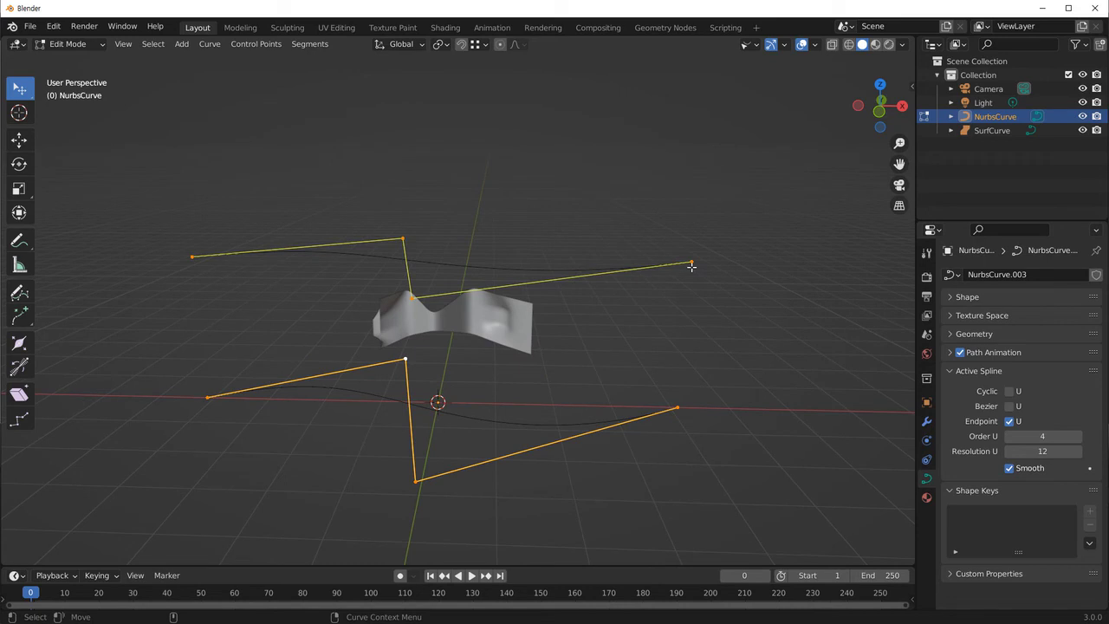
mouse_move(379, 302)
middle_down()
mouse_move(312, 364)
mouse_move(214, 315)
middle_up()
Select the upper curve's two endpoints and switch its direction.
click(185, 270)
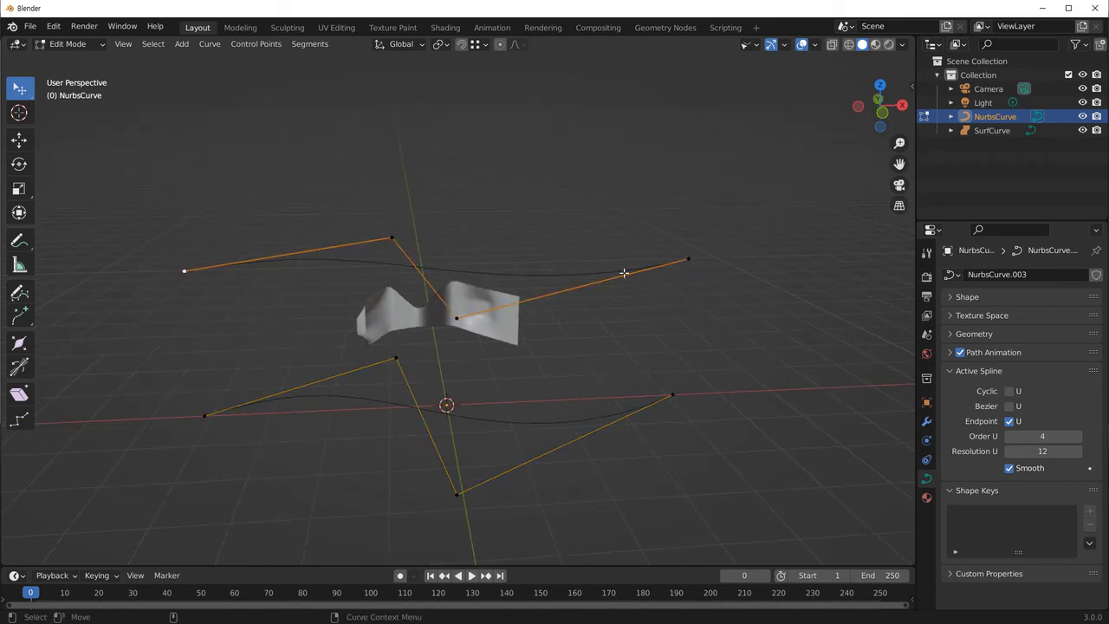
click(689, 254)
middle_drag(607, 334, 569, 324)
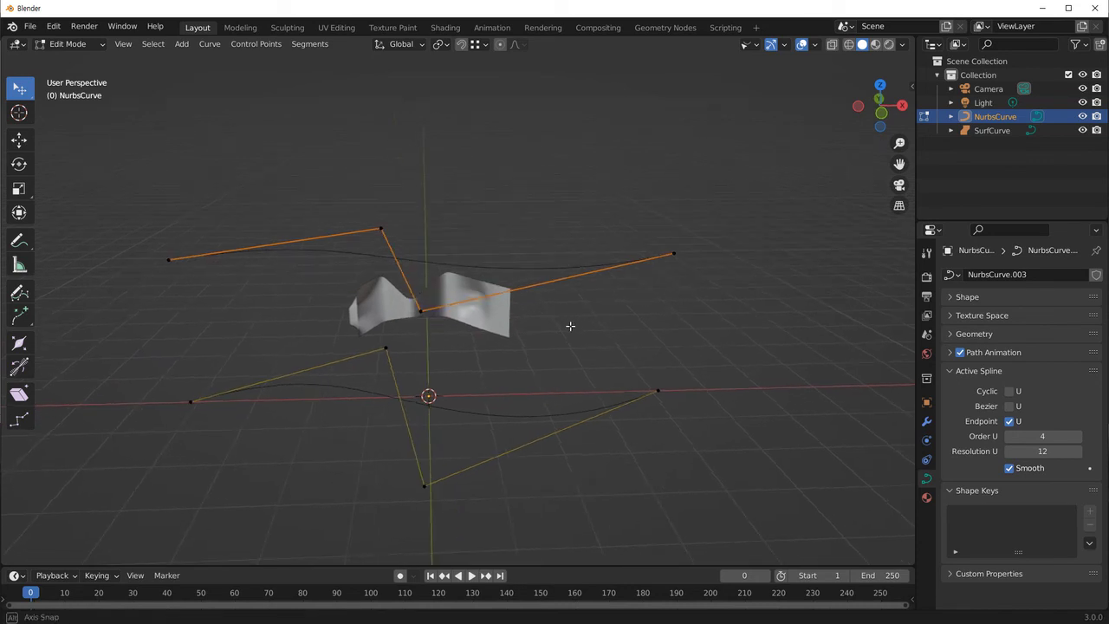
middle_drag(673, 253, 688, 239)
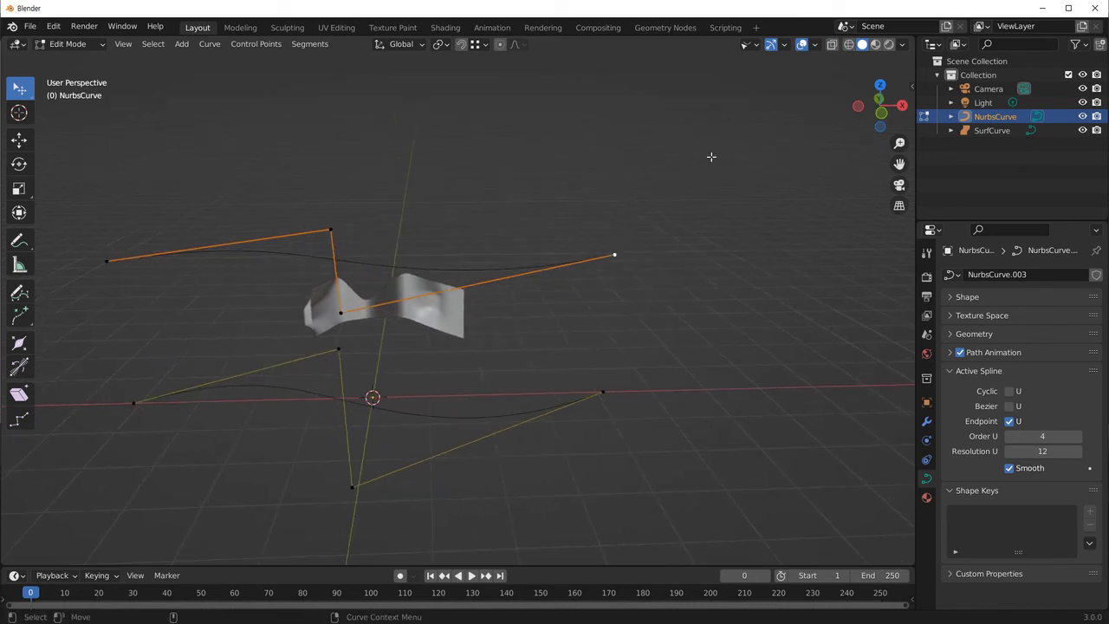
right_click(660, 146)
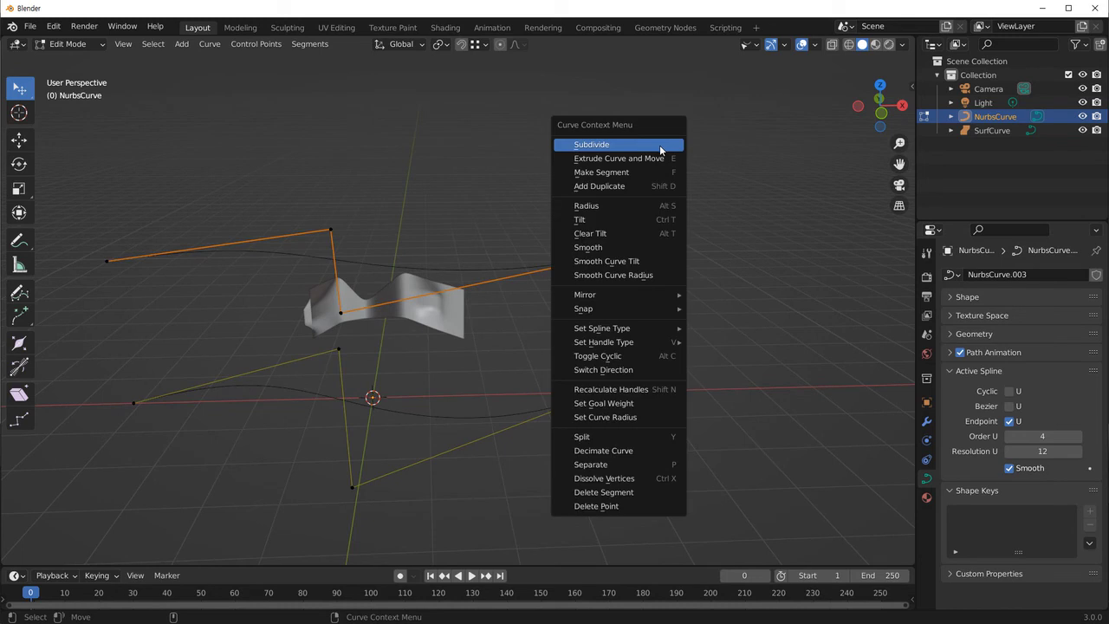
click(625, 371)
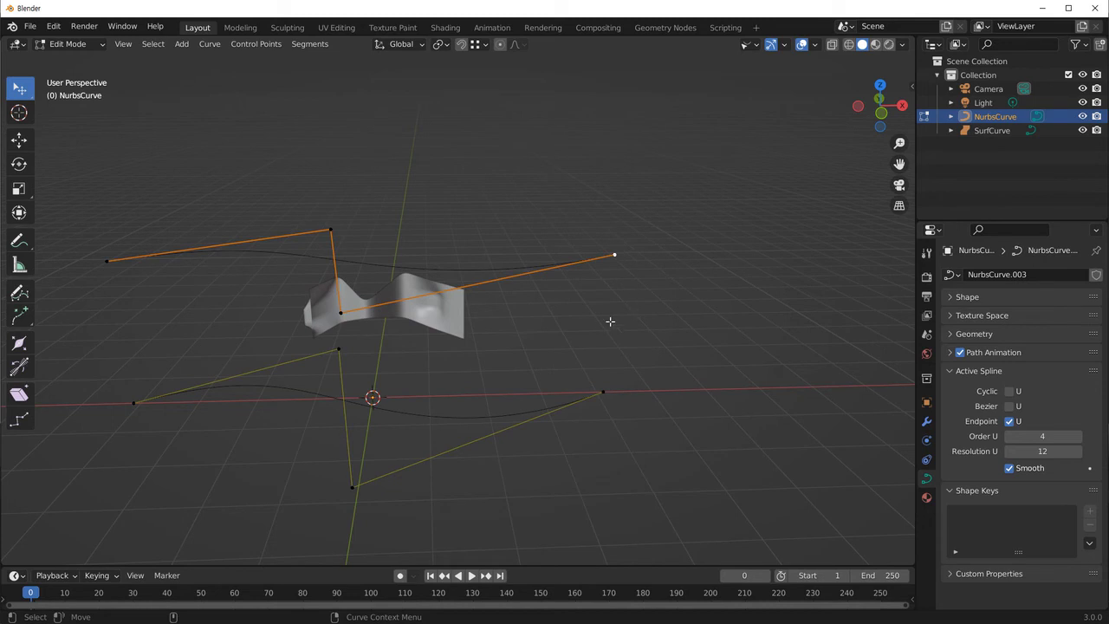
Join both curves' right endpoints with a new segment and return to Object Mode.
key(a)
key(f)
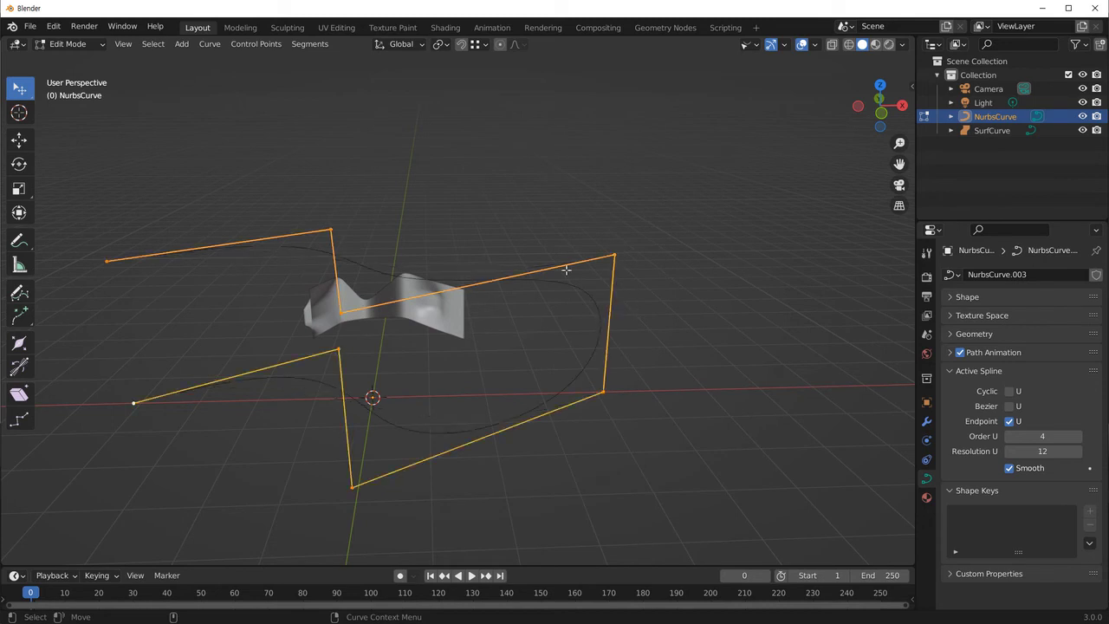
mouse_move(563, 261)
middle_down()
mouse_move(590, 344)
mouse_move(552, 352)
mouse_move(584, 384)
mouse_move(609, 377)
middle_up()
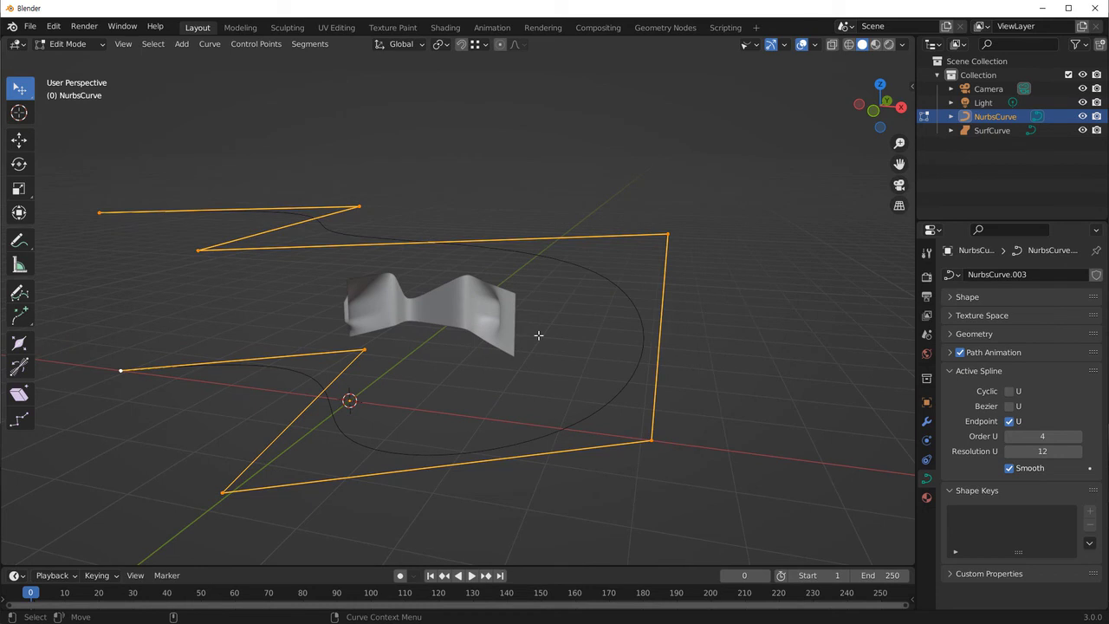
key(Tab)
click(510, 180)
key(shift+a)
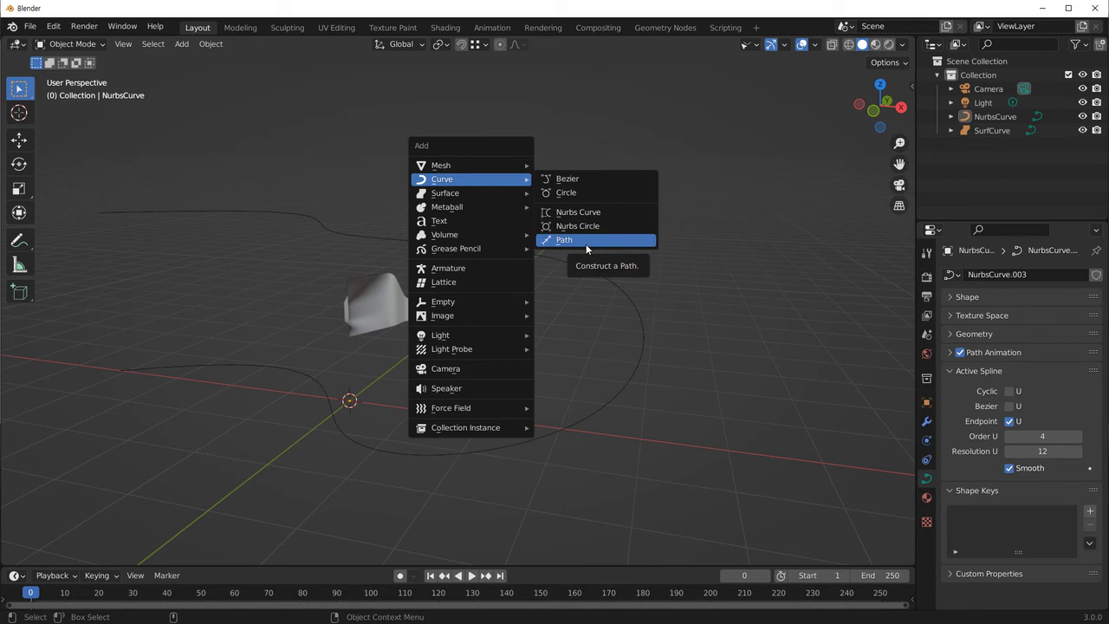
Apply Make Segment to the NurbsCurve's two open ends, then return to Object Mode.
click(642, 320)
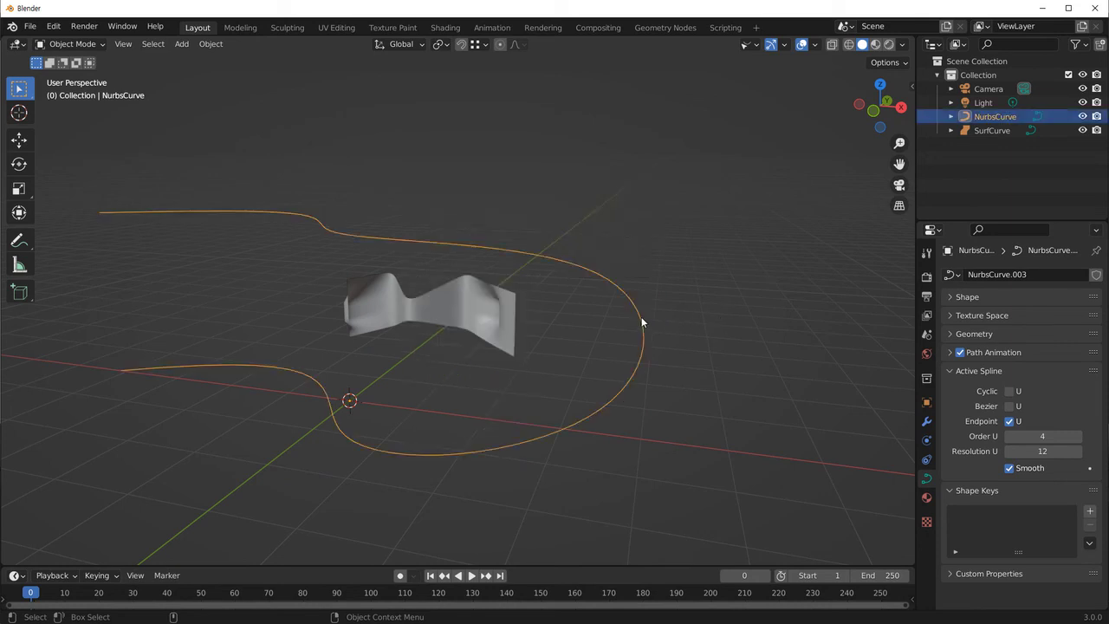
key(Tab)
click(256, 44)
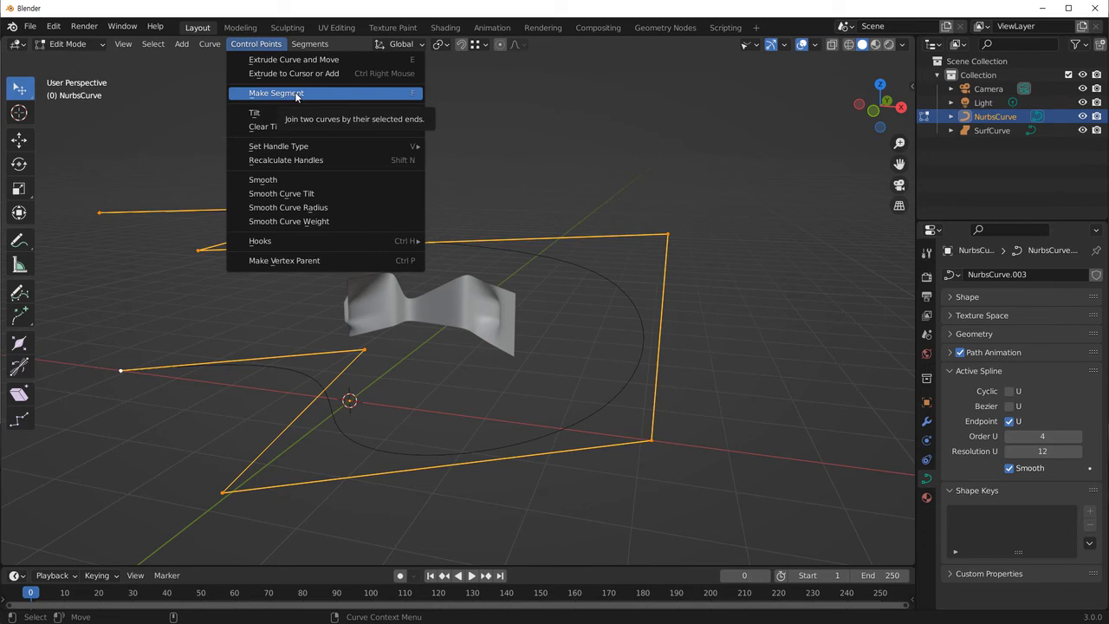
click(353, 101)
key(Tab)
mouse_move(520, 237)
middle_down()
mouse_move(552, 331)
mouse_move(527, 298)
middle_up()
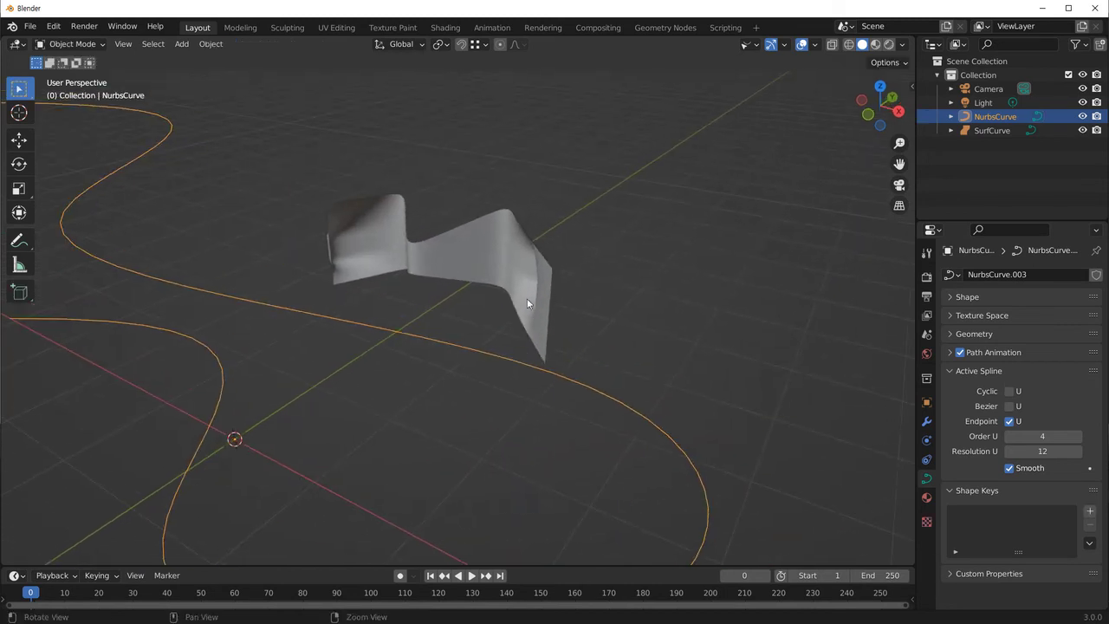
click(527, 298)
click(544, 148)
key(shift+a)
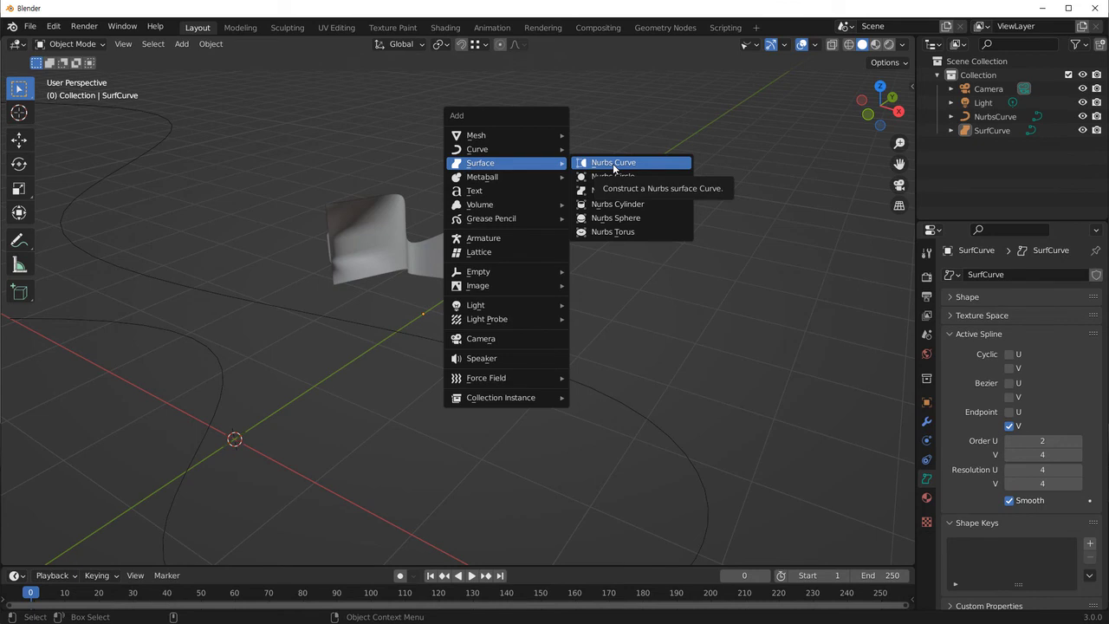
Select the NurbsCurve and SurfCurve together and delete both objects.
middle_drag(649, 289, 348, 284)
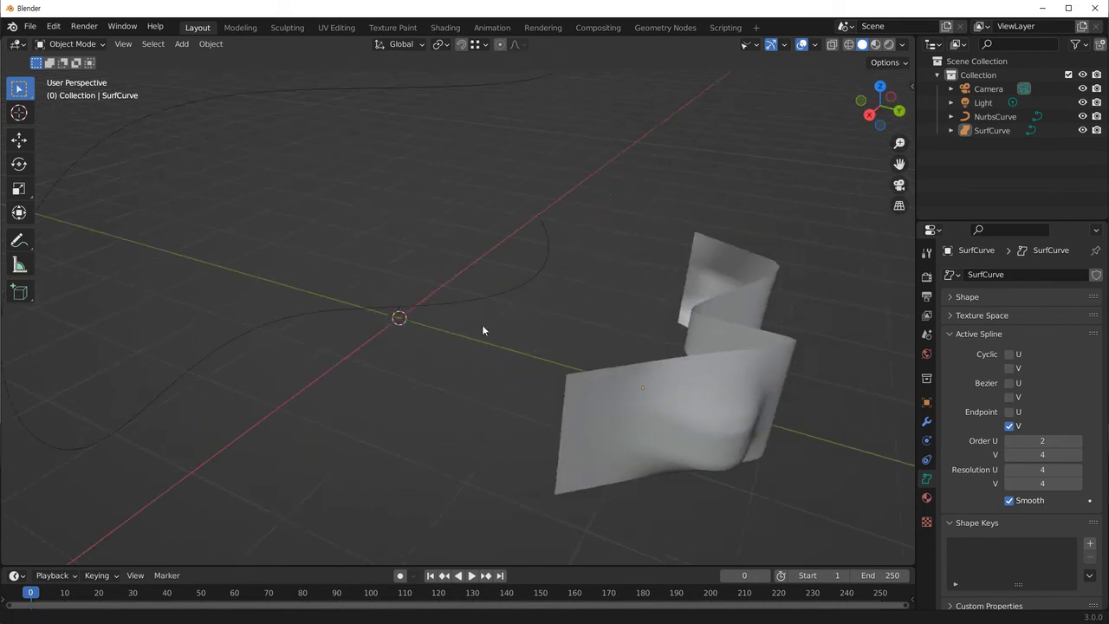
scroll(407, 295, up, 3)
click(519, 360)
mouse_move(616, 213)
middle_down()
mouse_move(552, 381)
mouse_move(549, 362)
mouse_move(541, 369)
middle_up()
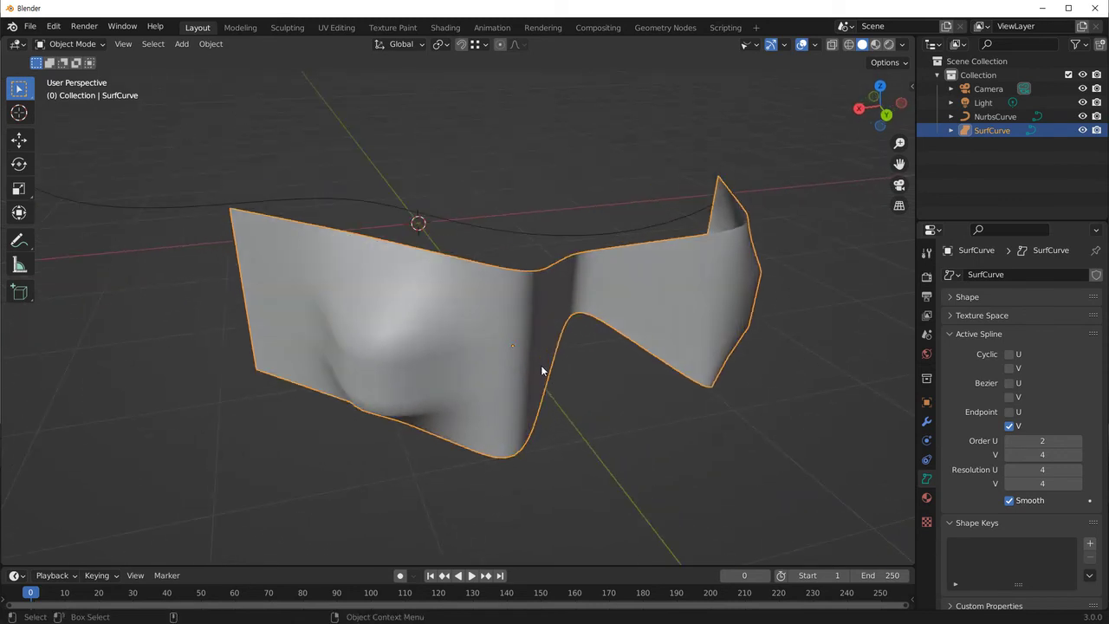
scroll(449, 416, down, 4)
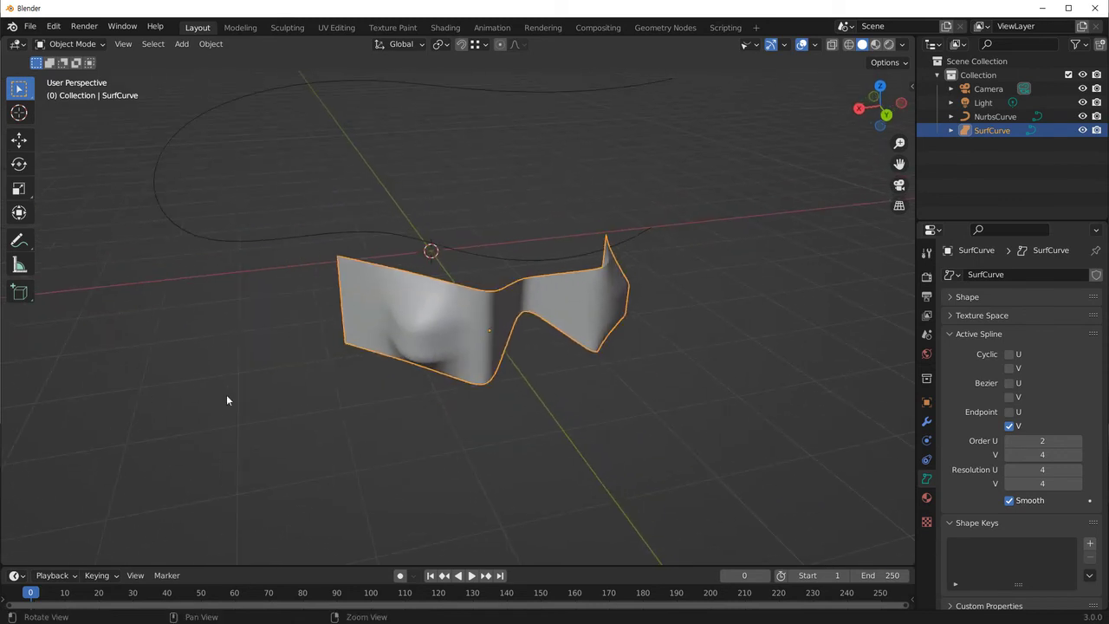
mouse_move(495, 355)
middle_down()
mouse_move(323, 400)
mouse_move(518, 406)
mouse_move(411, 433)
mouse_move(526, 362)
mouse_move(564, 389)
mouse_move(620, 396)
middle_up()
scroll(618, 396, down, 1)
scroll(585, 420, down, 1)
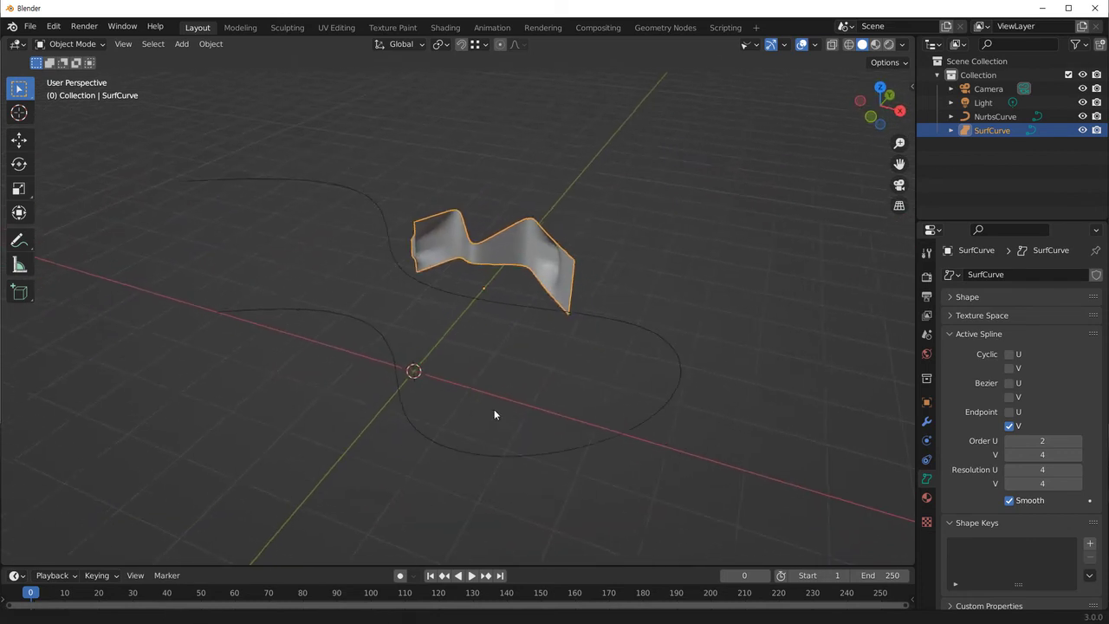
scroll(494, 409, down, 1)
key(alt+a)
key(a)
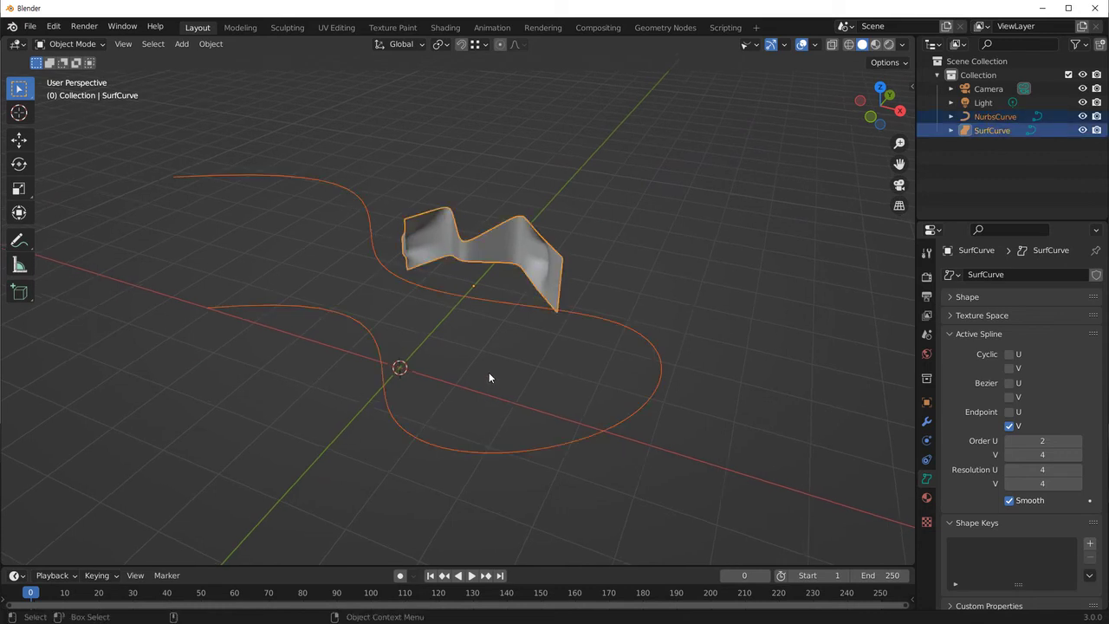
key(x)
click(489, 378)
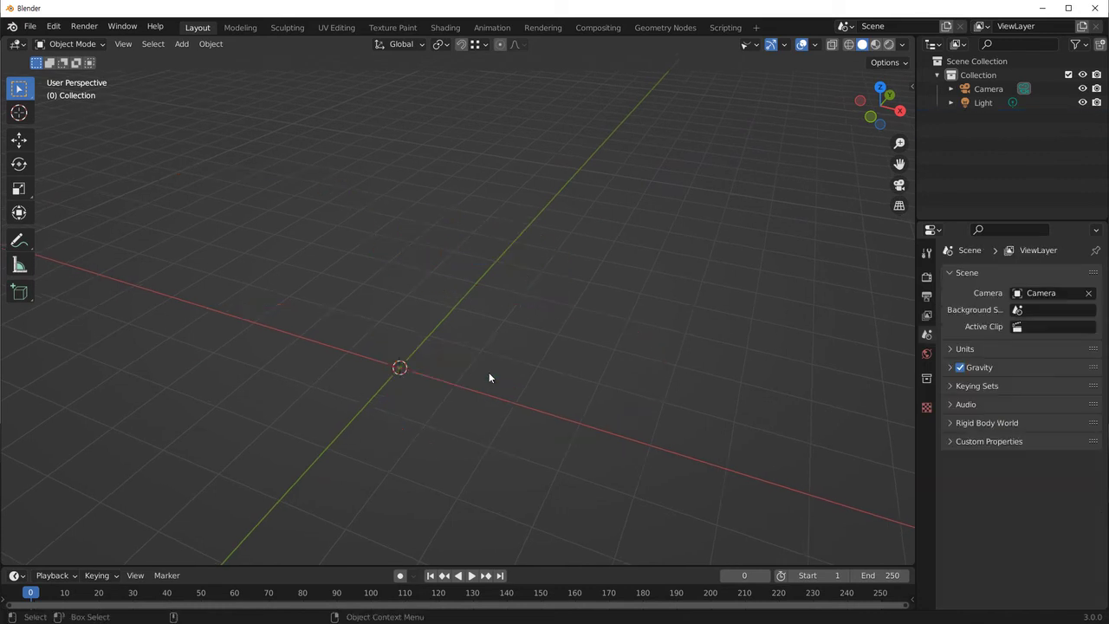
In Front view, add bar glasses.jpg from the Blender_Study_Project images folder as a reference image.
mouse_move(508, 317)
middle_down()
mouse_move(532, 349)
mouse_move(564, 322)
middle_up()
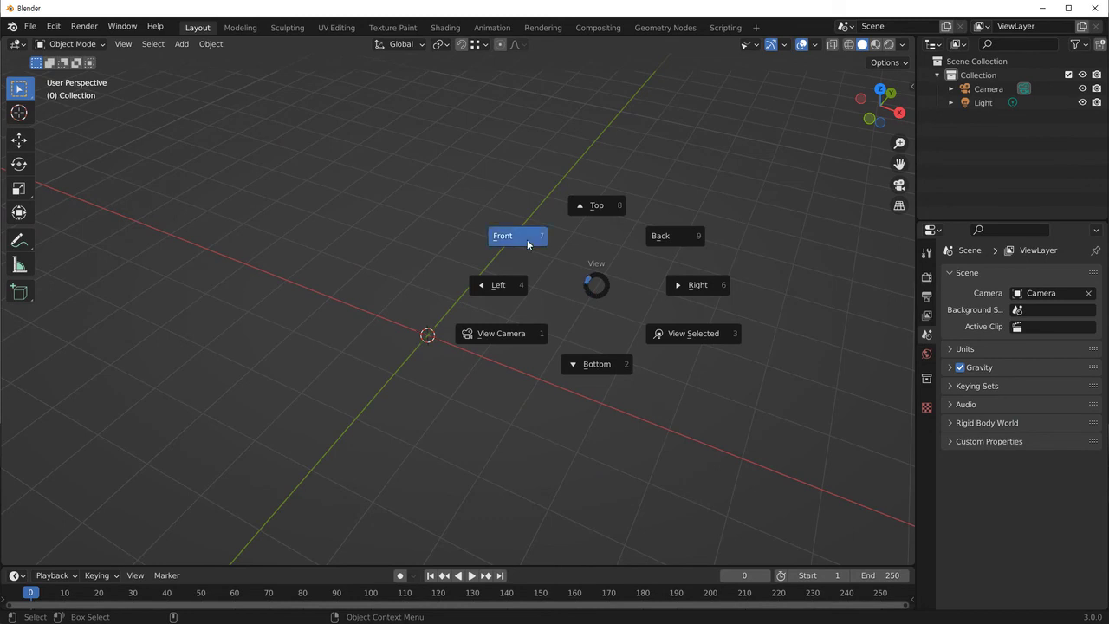
click(527, 240)
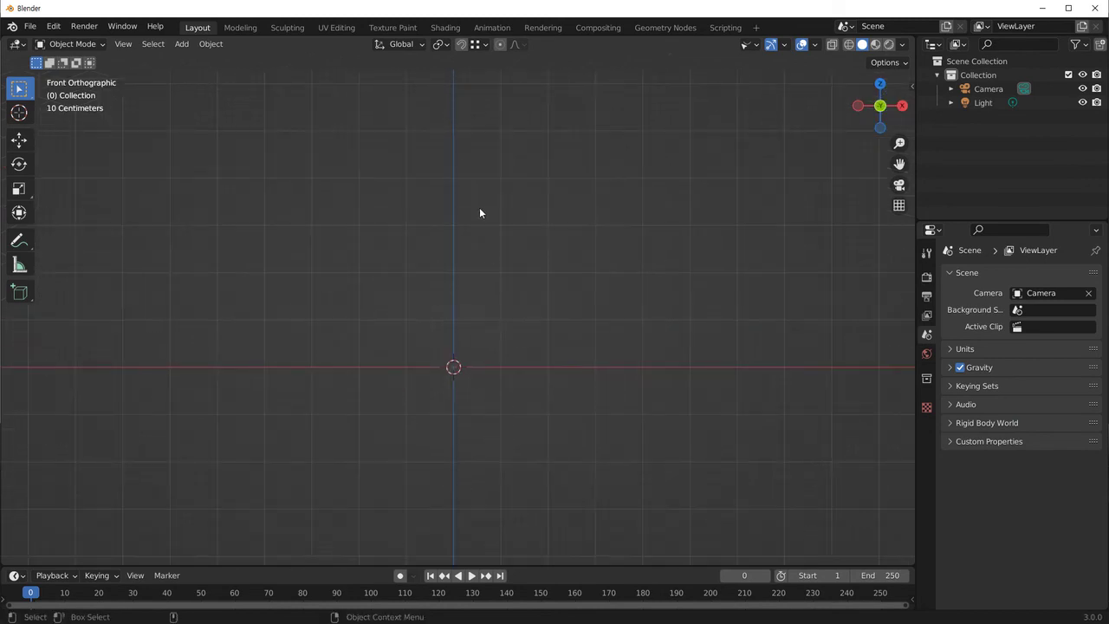
key(shift+a)
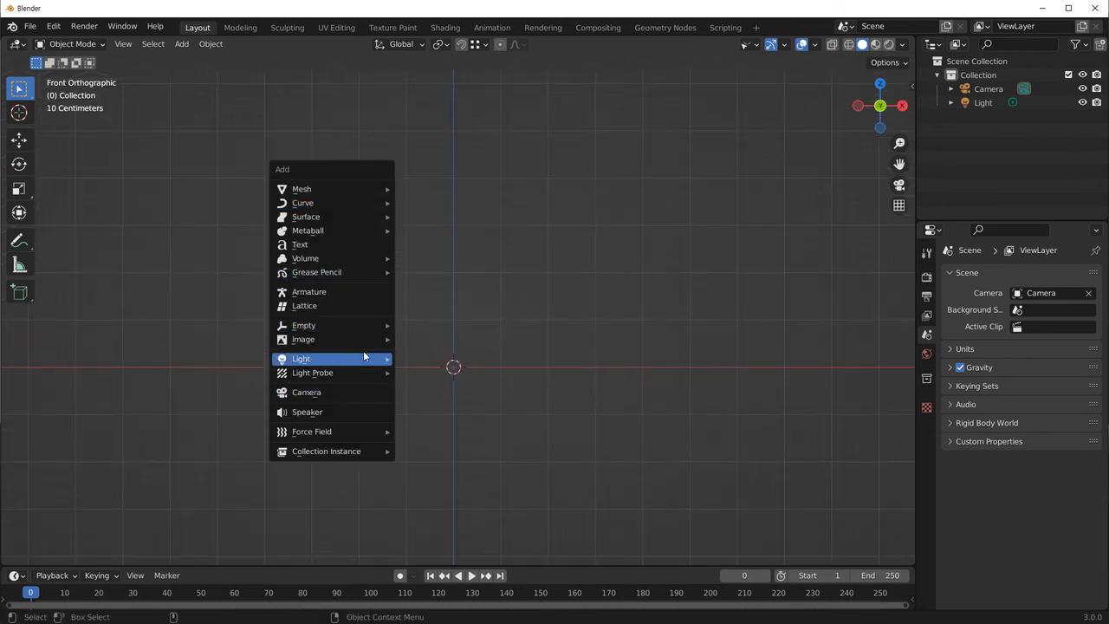
mouse_move(304, 338)
click(449, 338)
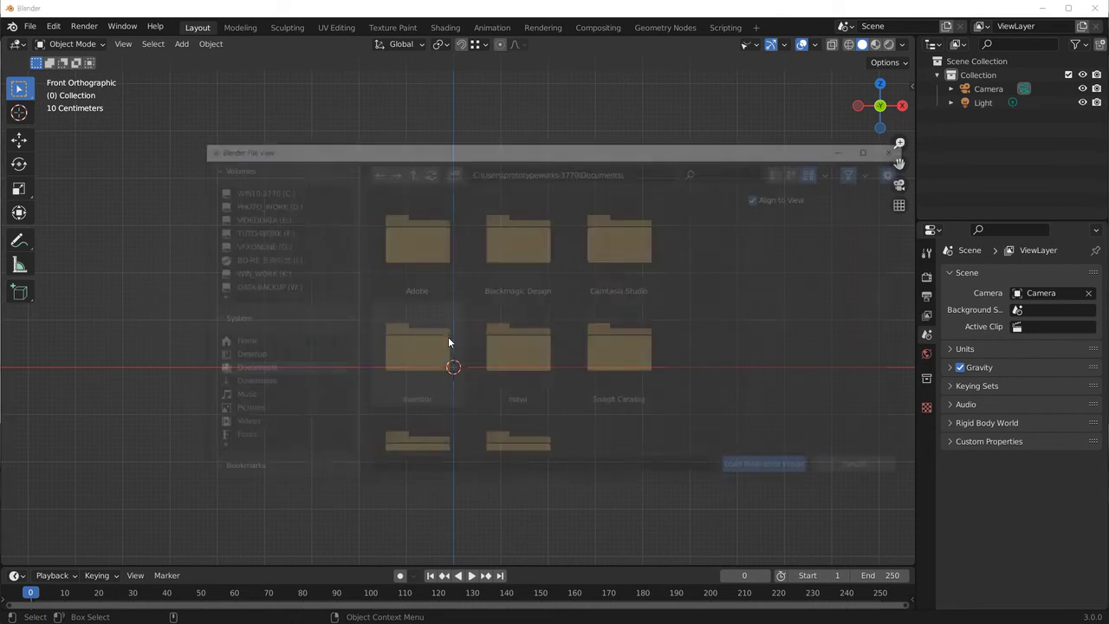
scroll(286, 407, down, 5)
scroll(286, 416, down, 3)
click(295, 350)
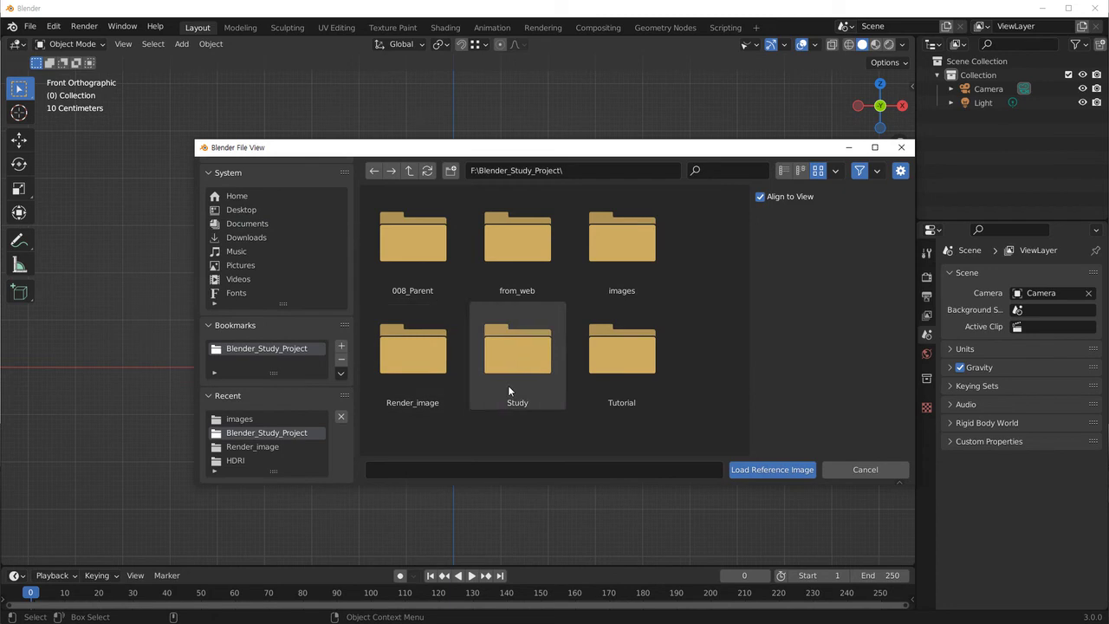
double_click(621, 239)
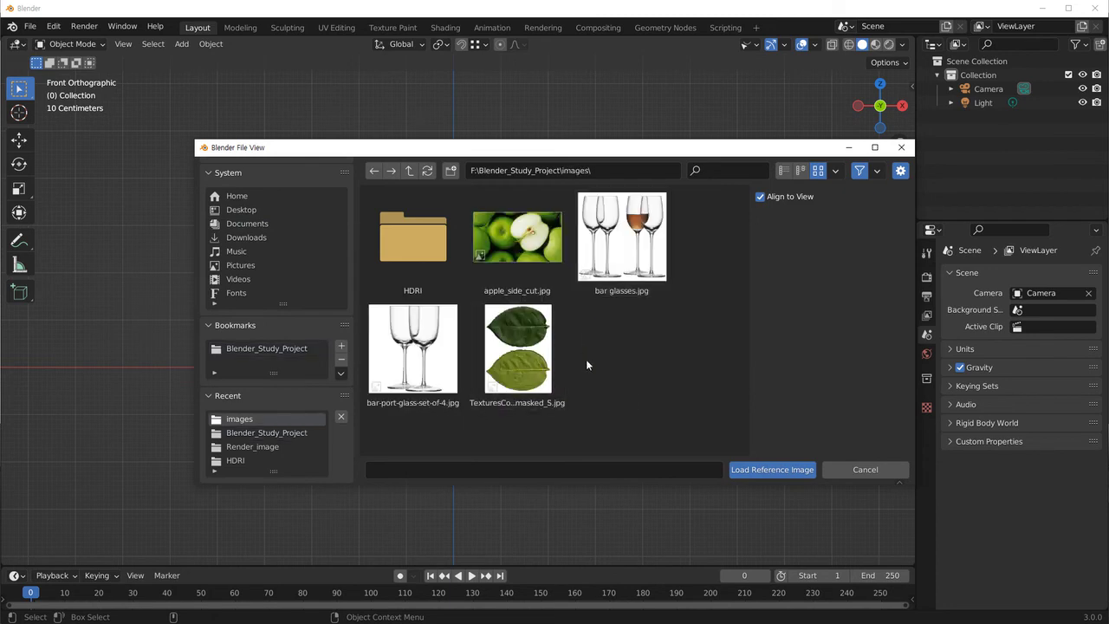
click(619, 278)
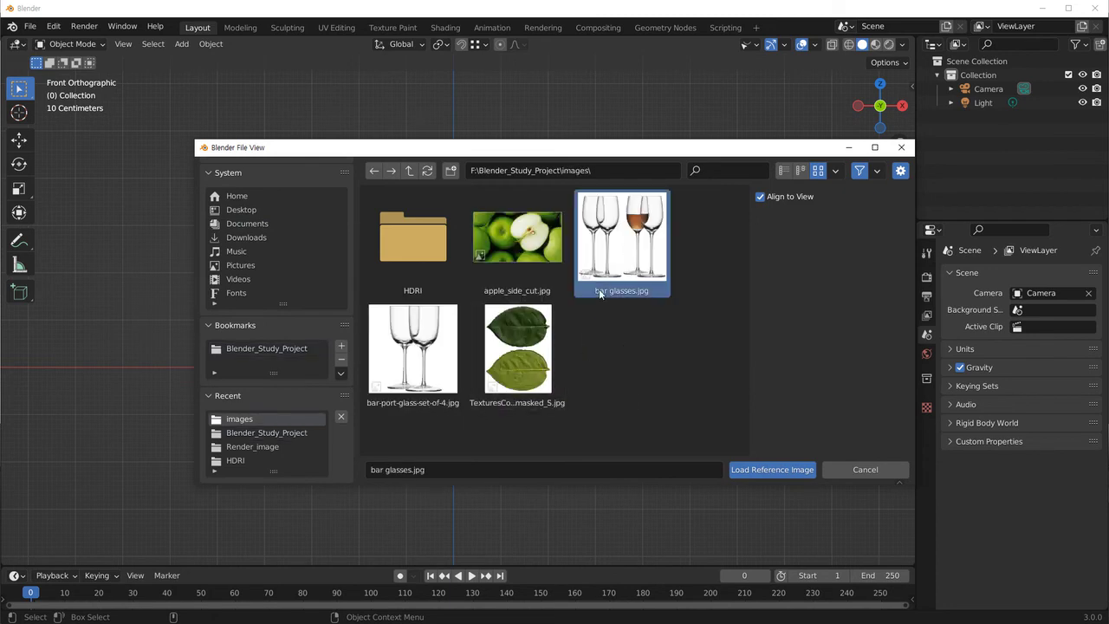
click(789, 469)
Move the bar glasses reference image to a rough new position.
shift+middle_drag(614, 400, 581, 404)
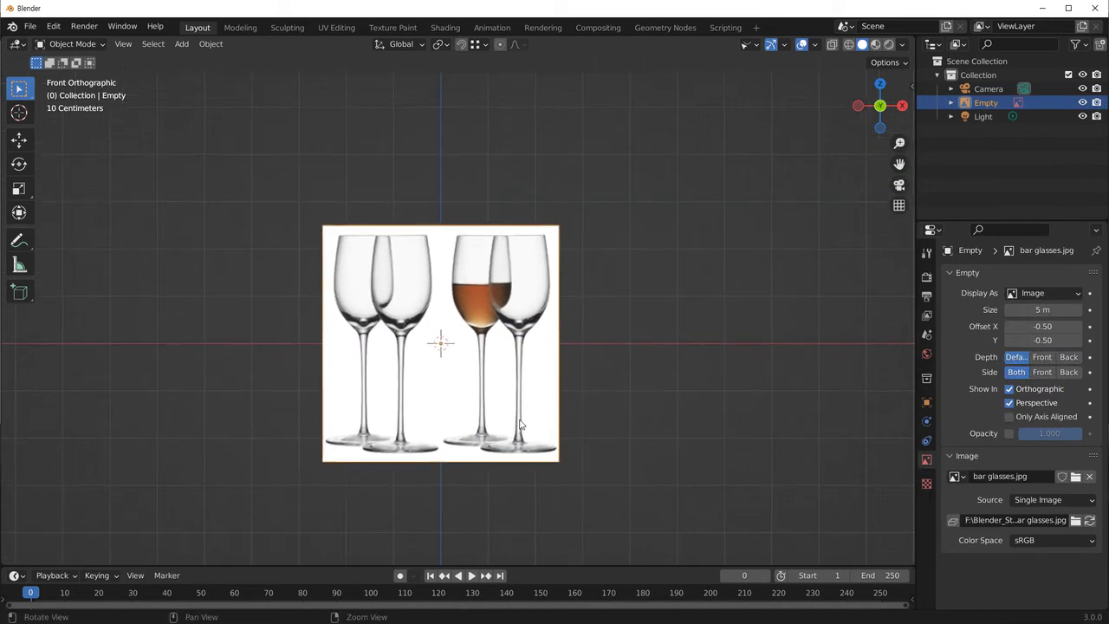
scroll(520, 411, up, 1)
key(g)
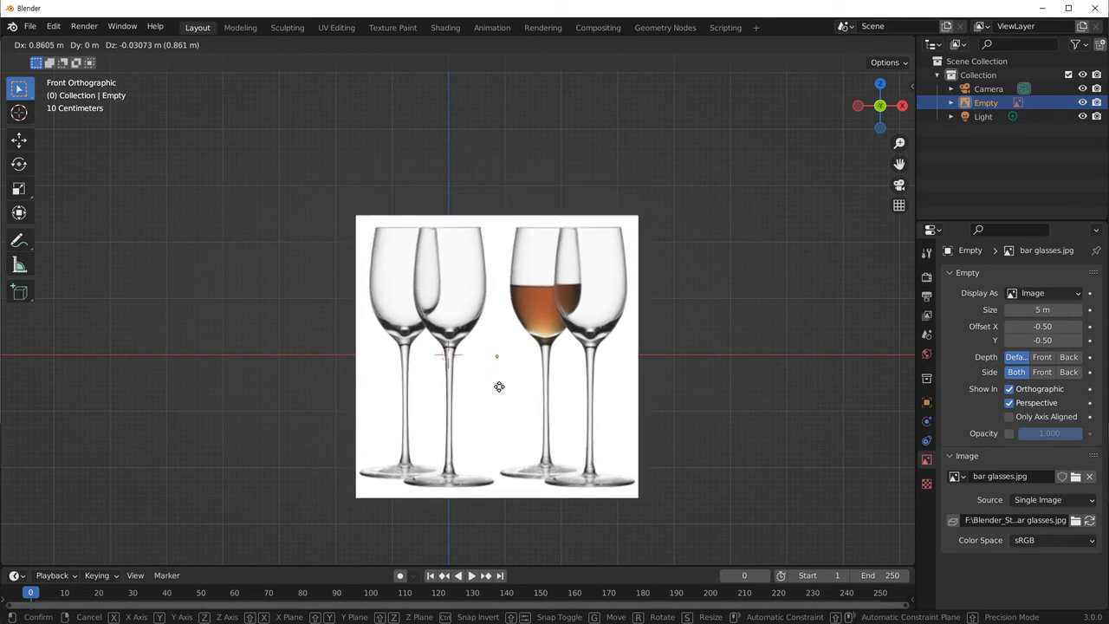
click(501, 388)
Enable the reference image's opacity and lower it to 0.088.
scroll(521, 474, up, 1)
scroll(522, 474, up, 1)
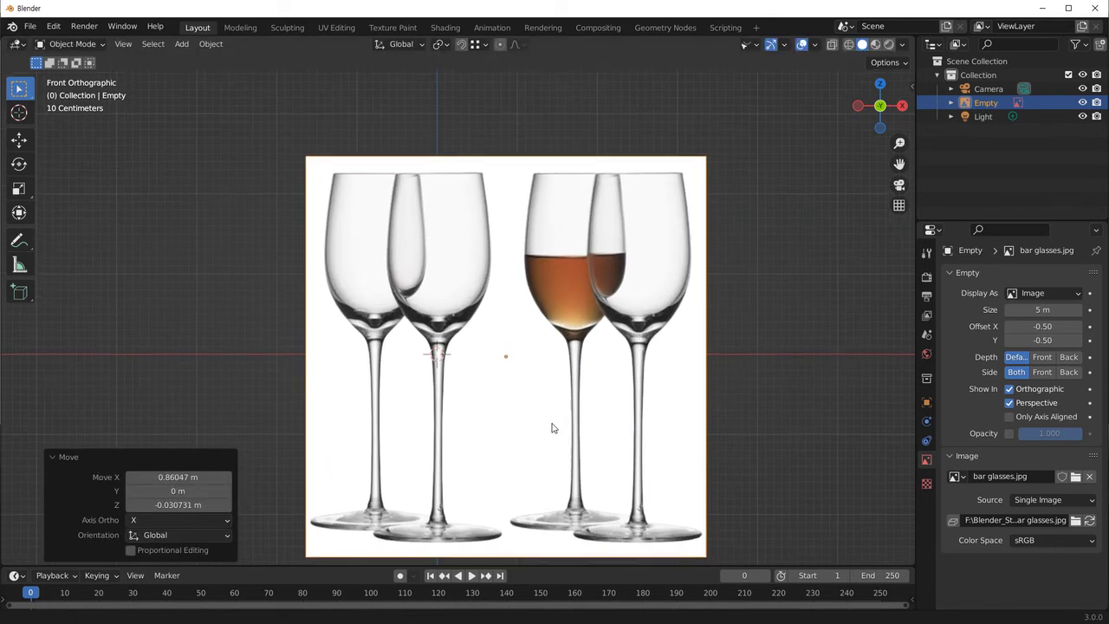
click(1009, 434)
click(1008, 434)
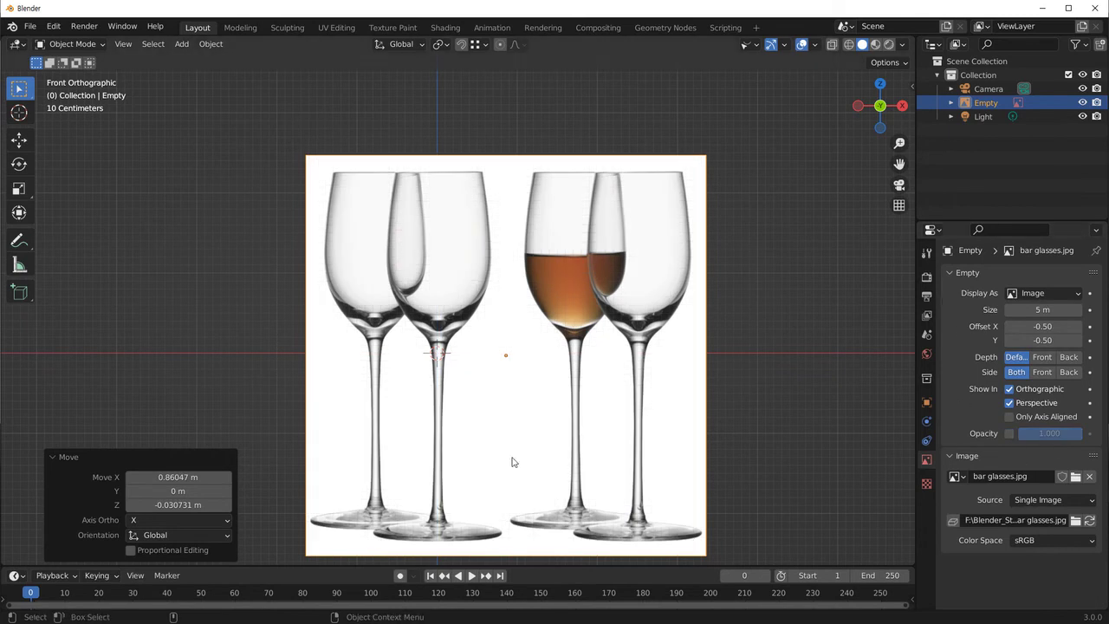
click(927, 315)
click(927, 354)
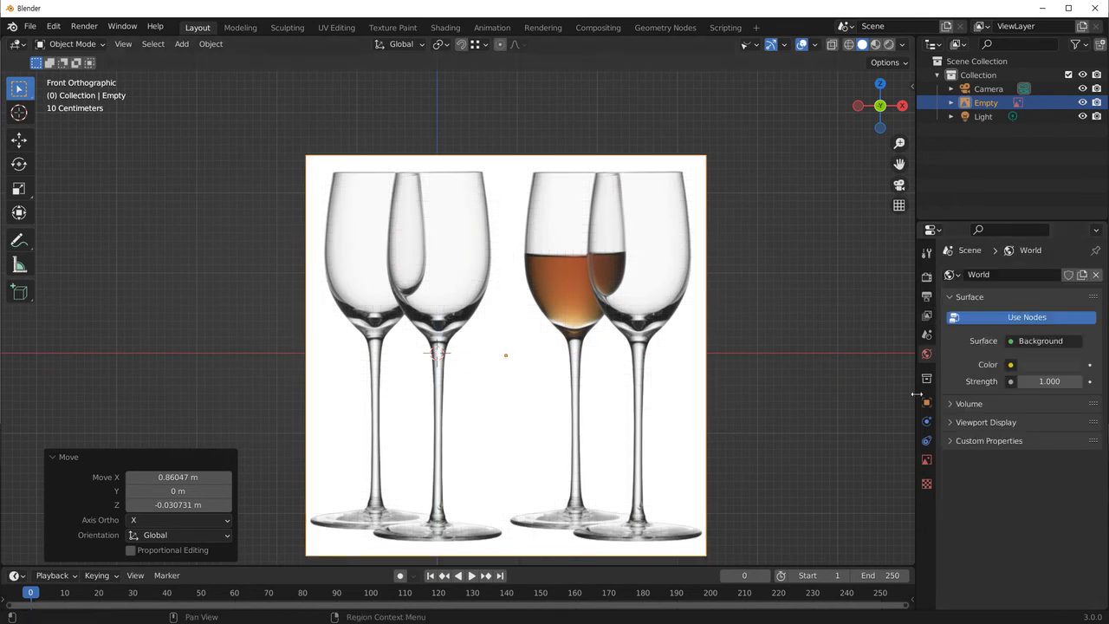
click(926, 428)
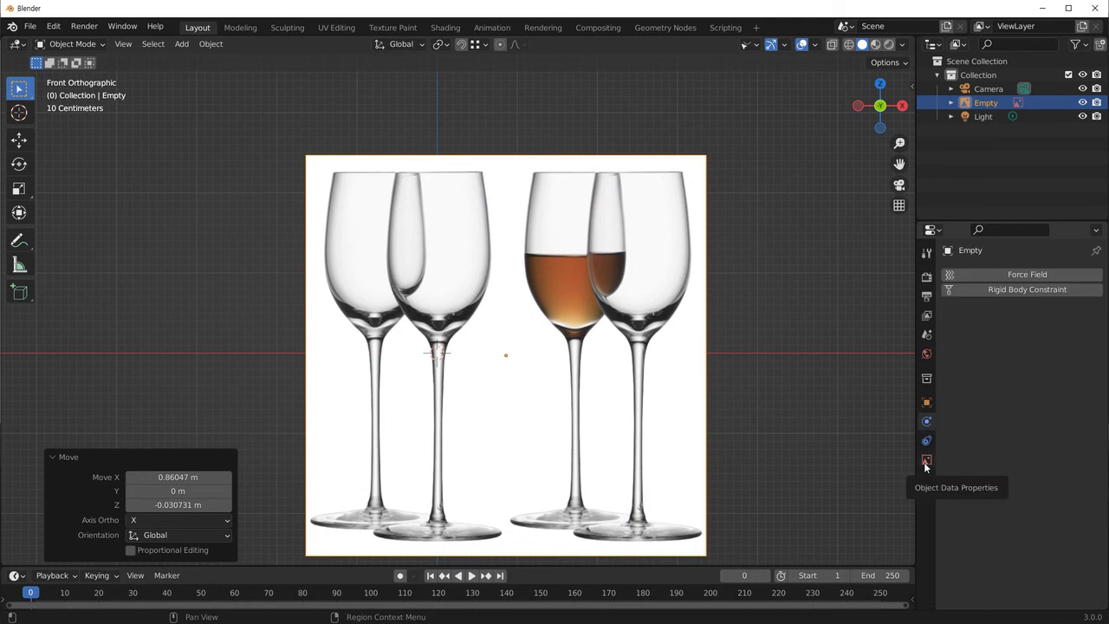
click(926, 461)
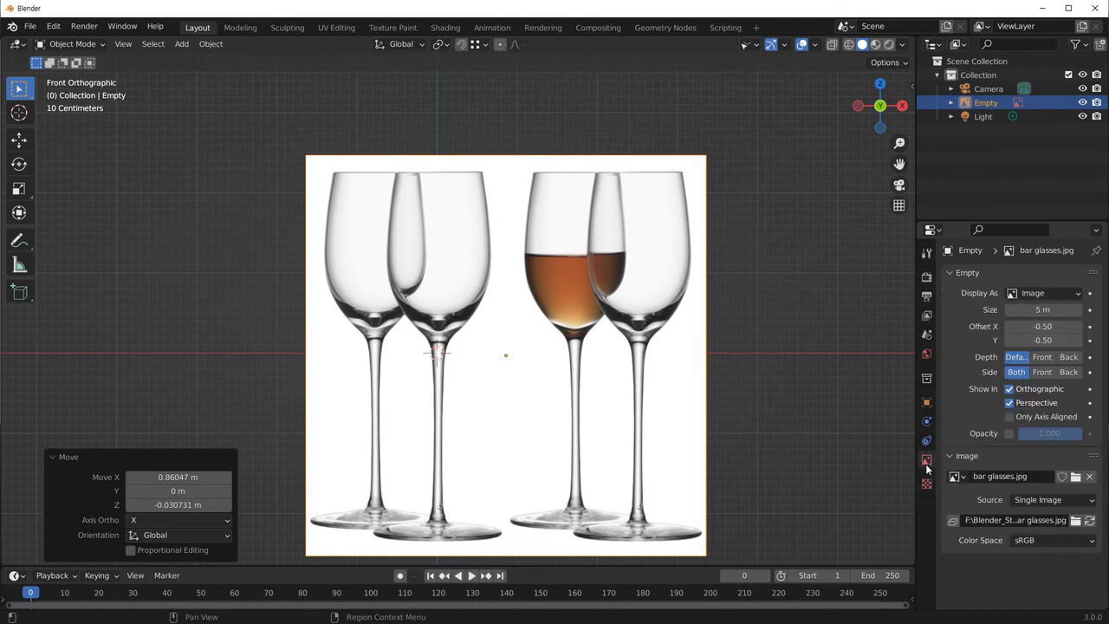
click(953, 274)
click(950, 274)
click(1010, 433)
drag(1047, 436, 975, 436)
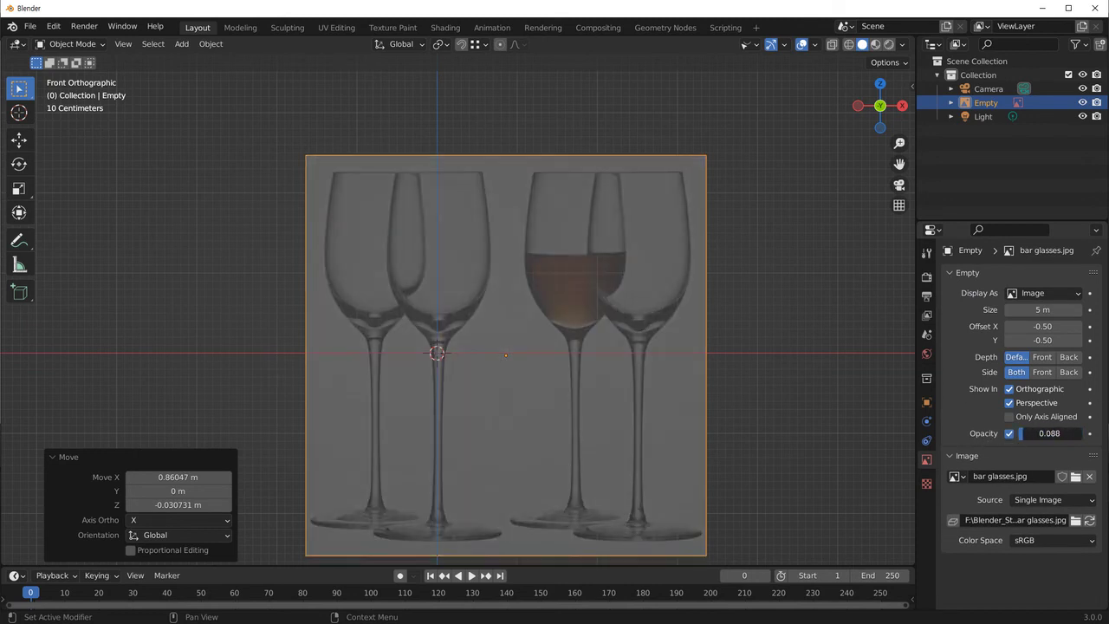
scroll(443, 411, up, 1)
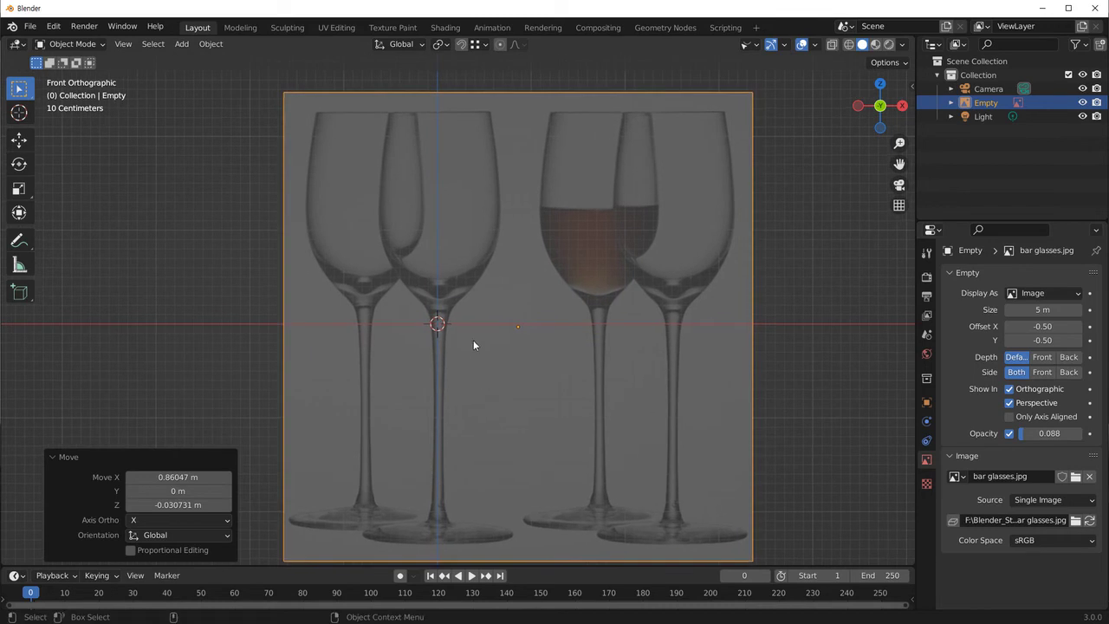
Reposition the image so the second glass's stem sits on the origin.
key(g)
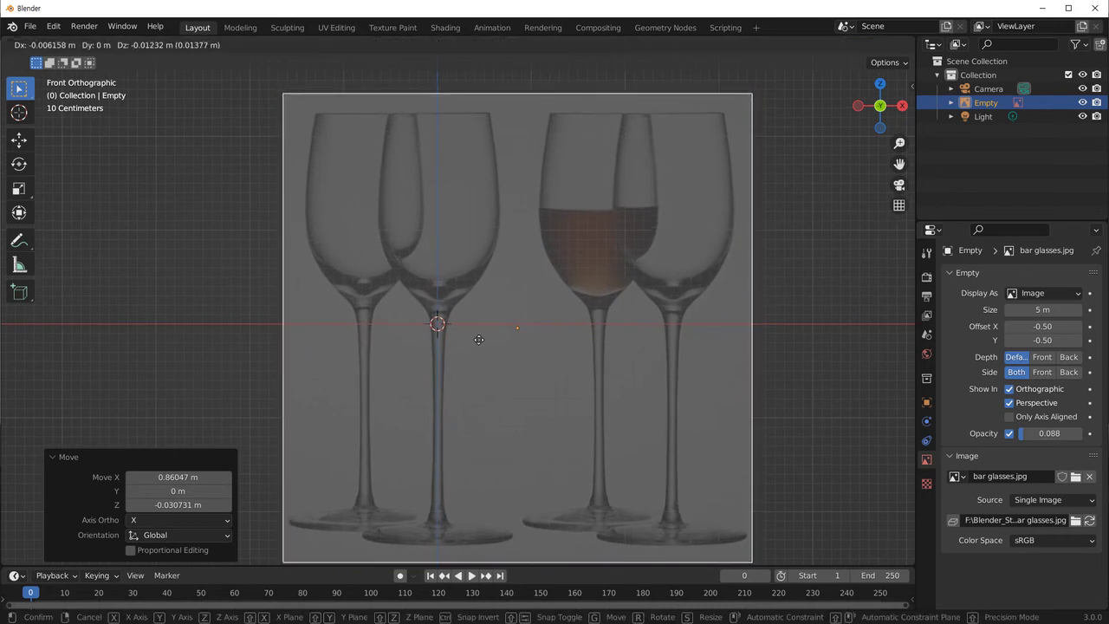
click(479, 339)
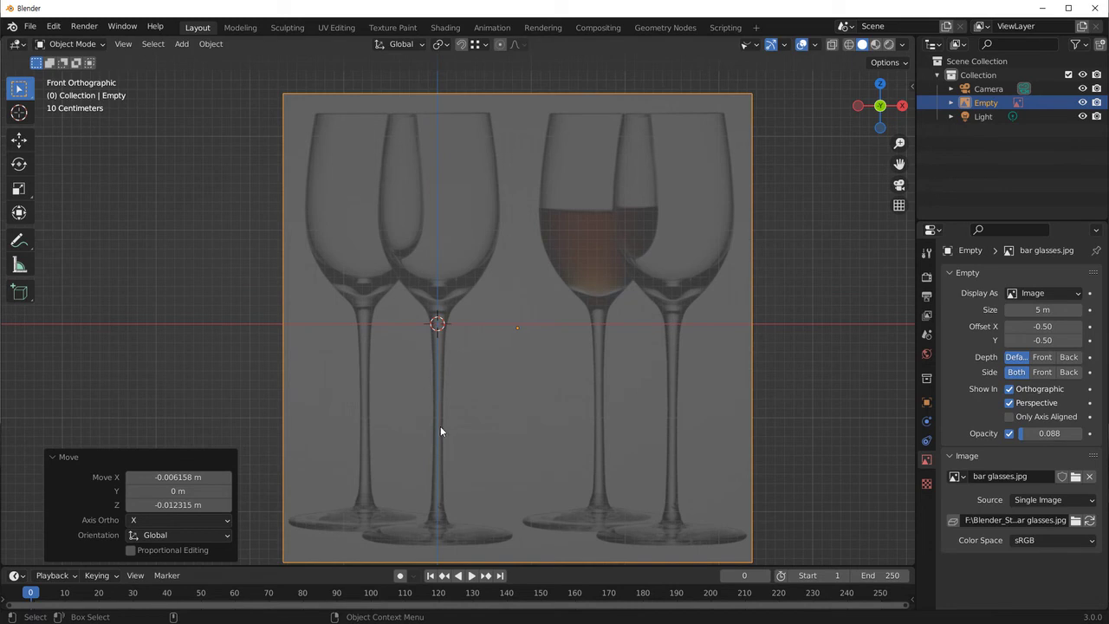
shift+middle_drag(500, 280, 509, 324)
click(253, 259)
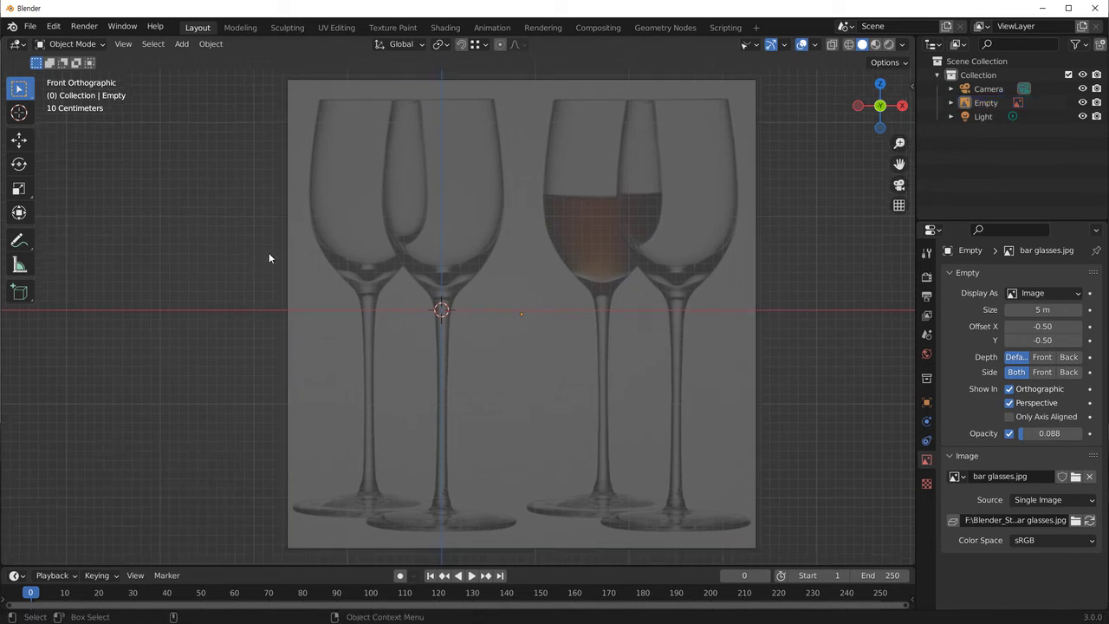
key(shift+a)
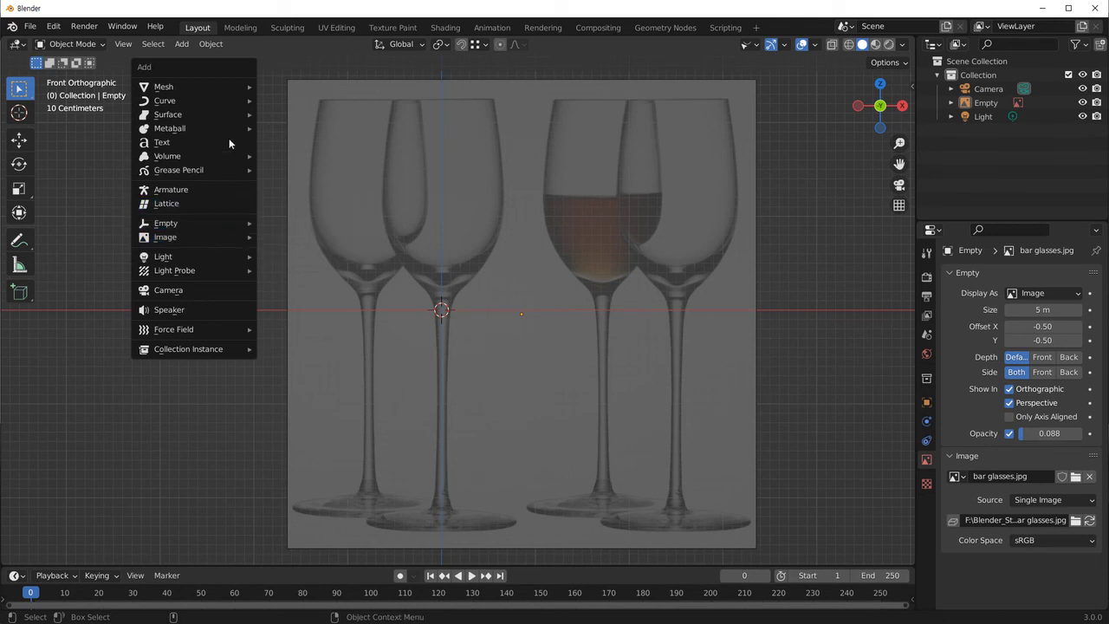
mouse_move(165, 100)
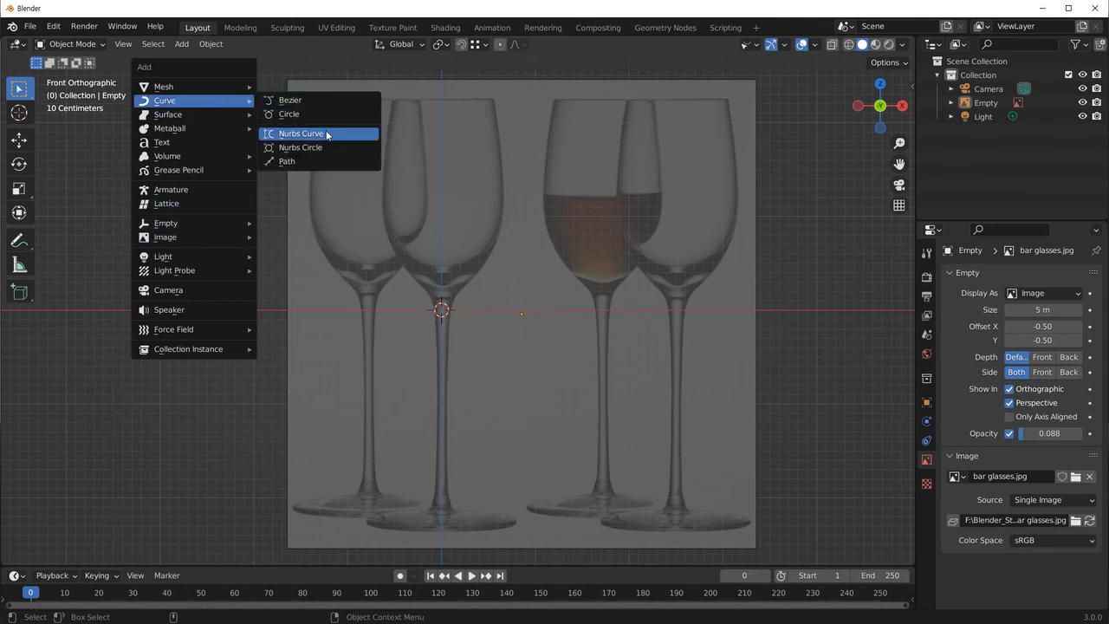
Add a NURBS curve and enter Edit Mode with all its control points deselected.
click(326, 135)
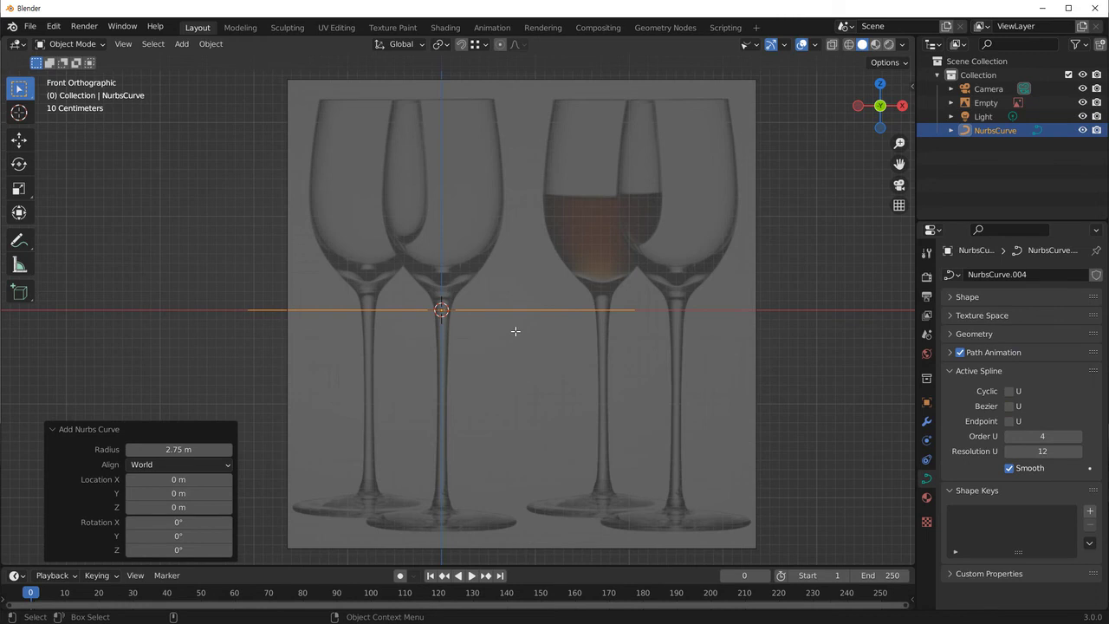
key(Tab)
click(19, 315)
key(Home)
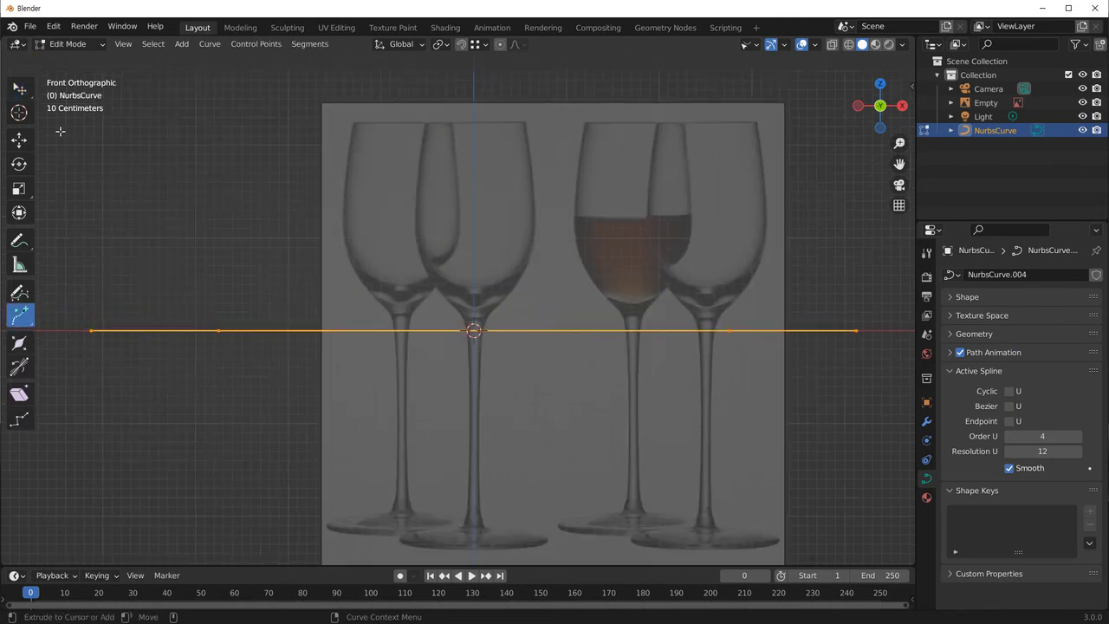
click(23, 92)
click(103, 371)
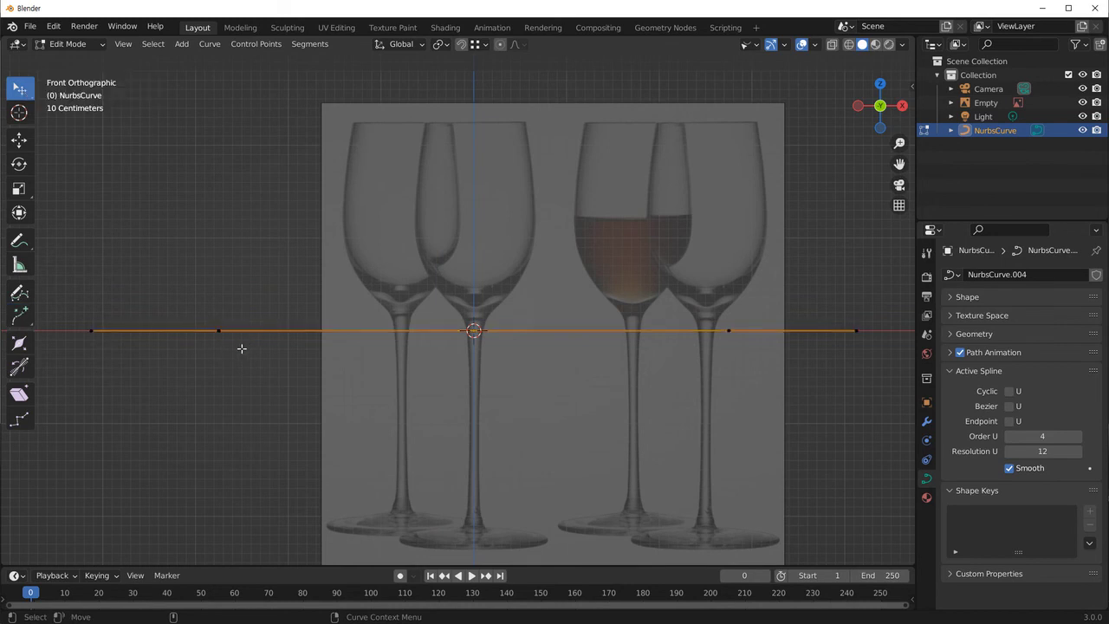
Drag two control points up onto the glass bowl's outline.
drag(219, 331, 526, 258)
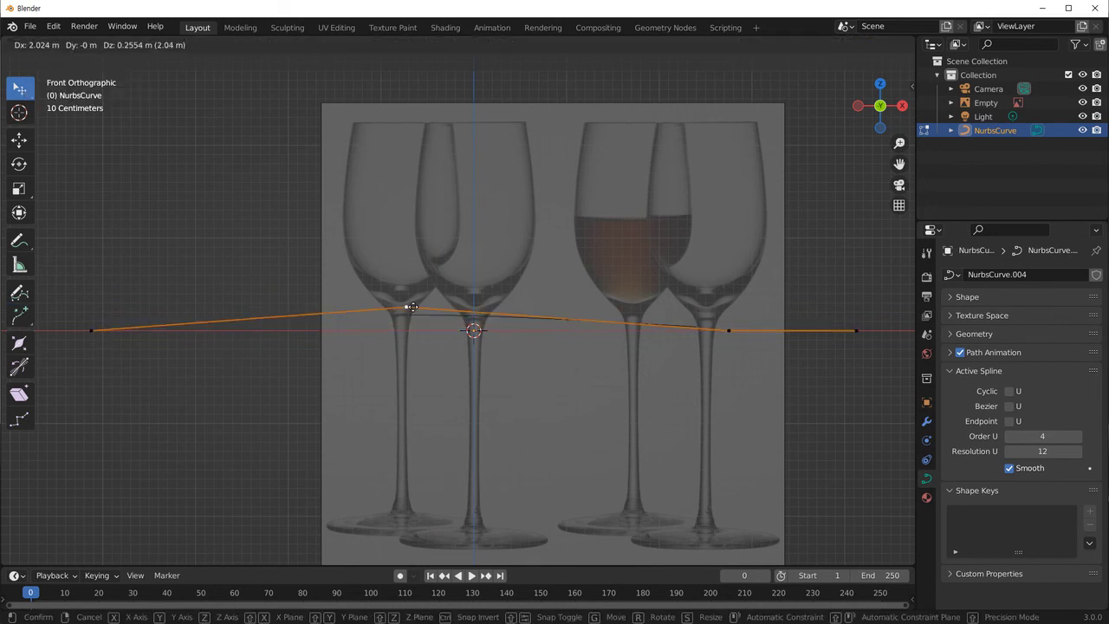
mouse_move(91, 330)
mouse_down()
mouse_move(501, 281)
mouse_move(474, 290)
mouse_up()
scroll(537, 407, up, 1)
scroll(550, 384, up, 1)
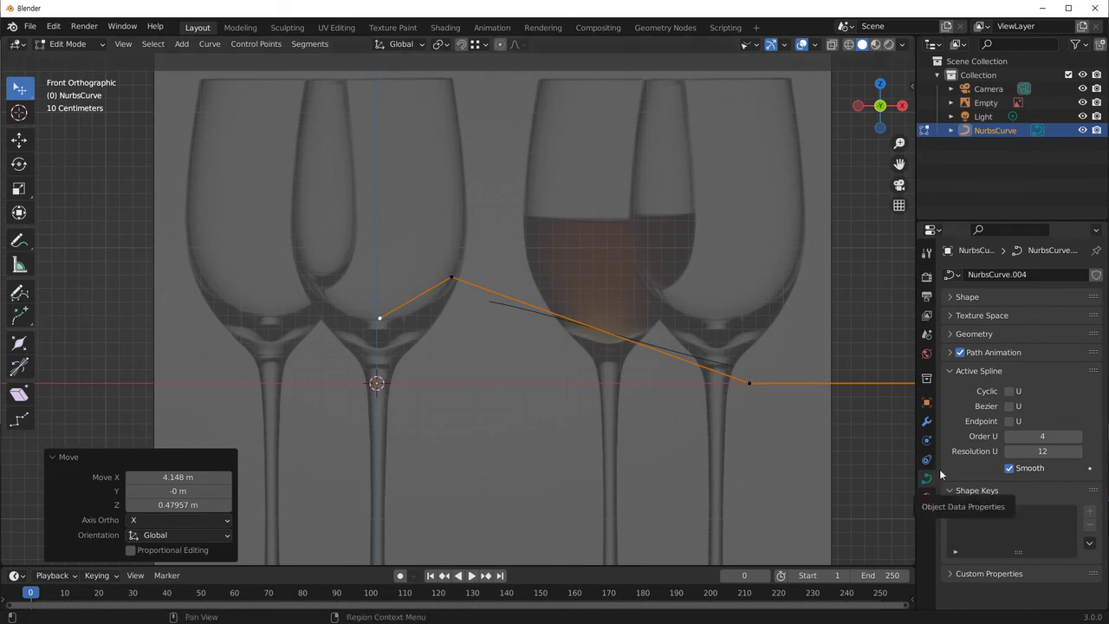
Enable Endpoint U and drag the control points along the bowl, the rightmost up to the rim.
click(1010, 421)
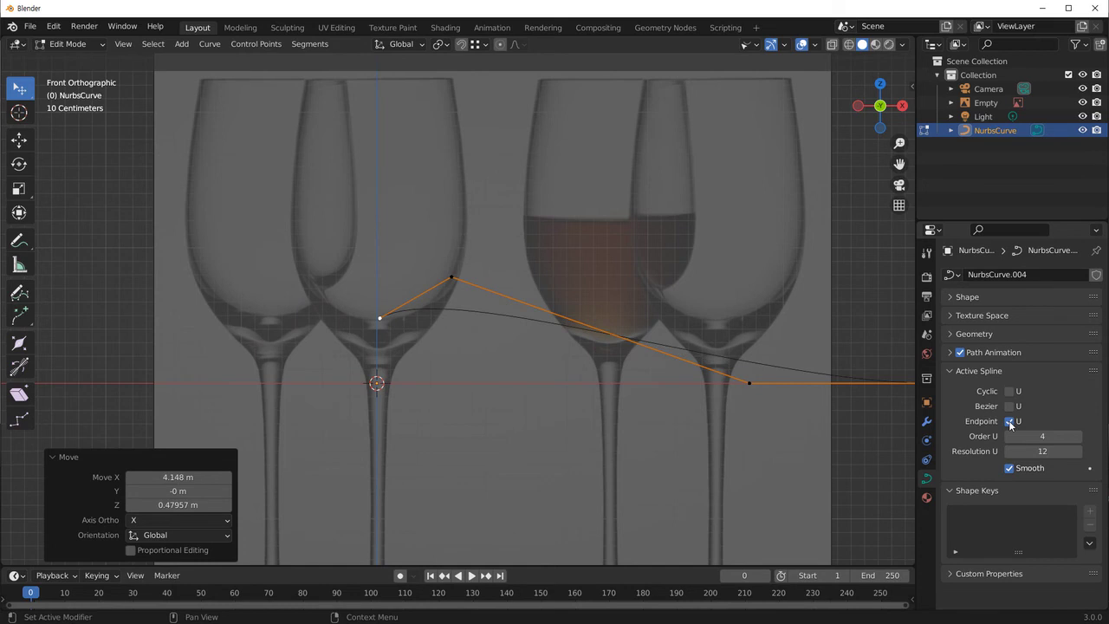
scroll(379, 317, up, 2)
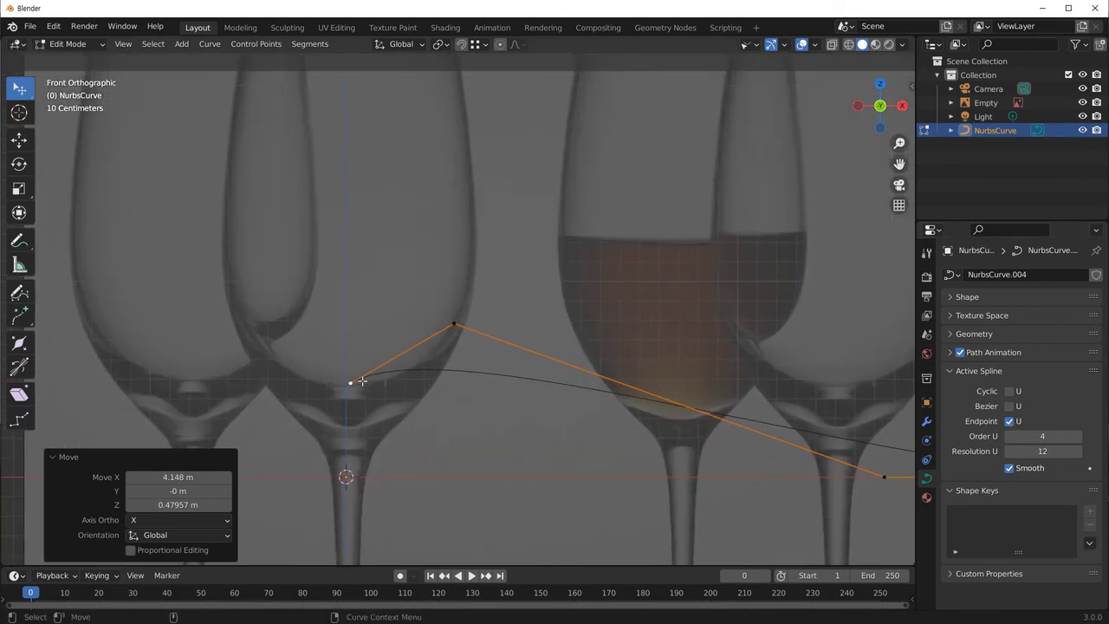
drag(361, 380, 357, 383)
drag(455, 326, 442, 329)
scroll(633, 450, down, 3)
mouse_move(721, 419)
mouse_down()
mouse_move(471, 277)
mouse_move(447, 275)
mouse_up()
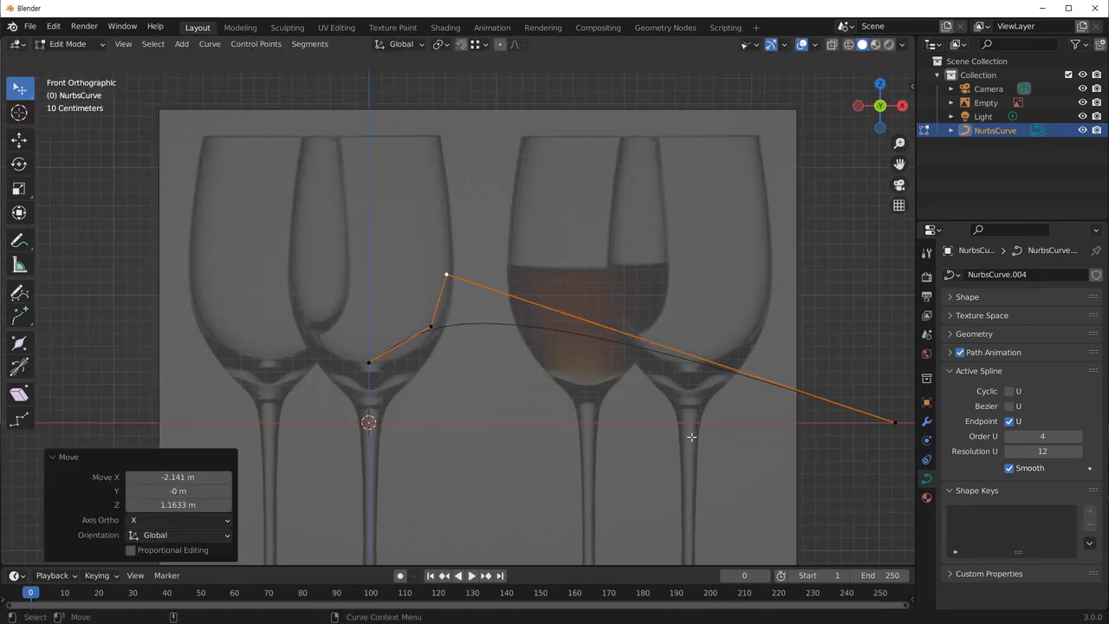
drag(898, 426, 447, 217)
scroll(307, 264, up, 2)
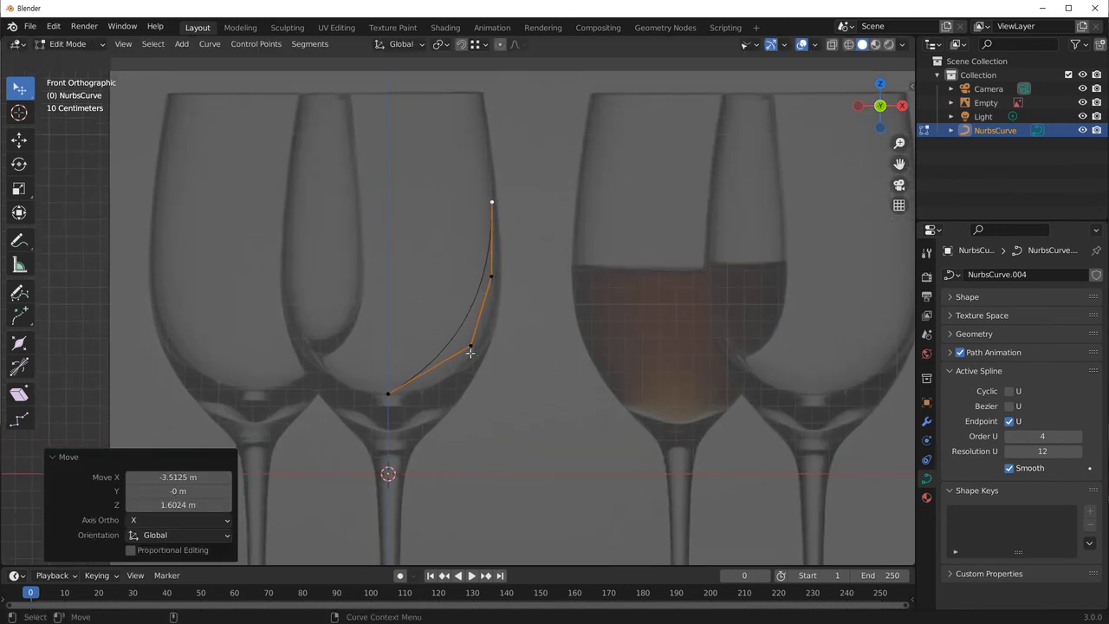
Refine the control points so the curve hugs the bowl's lower outline.
click(468, 348)
drag(468, 348, 466, 385)
click(493, 278)
drag(494, 277, 510, 352)
scroll(453, 416, up, 2)
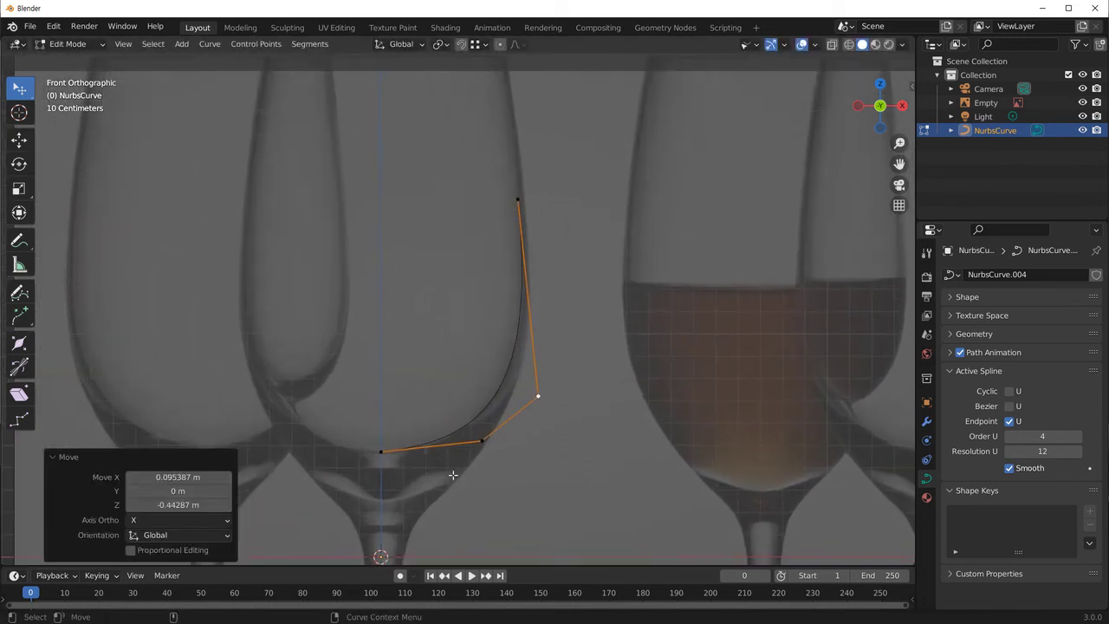
shift+scroll(525, 199, up, 1)
drag(517, 205, 518, 257)
drag(538, 401, 522, 403)
drag(481, 450, 478, 447)
scroll(494, 373, down, 2)
scroll(507, 302, down, 1)
scroll(499, 344, up, 1)
Extrude two new points up the glass side to the rim.
key(e)
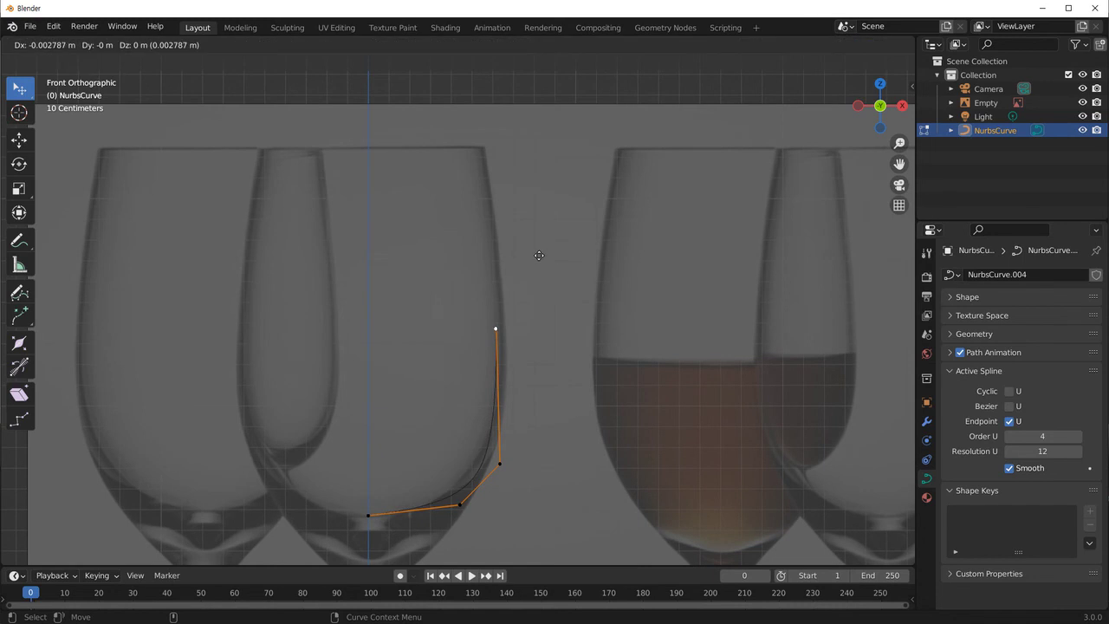
click(535, 178)
shift+middle_drag(508, 247, 513, 282)
key(e)
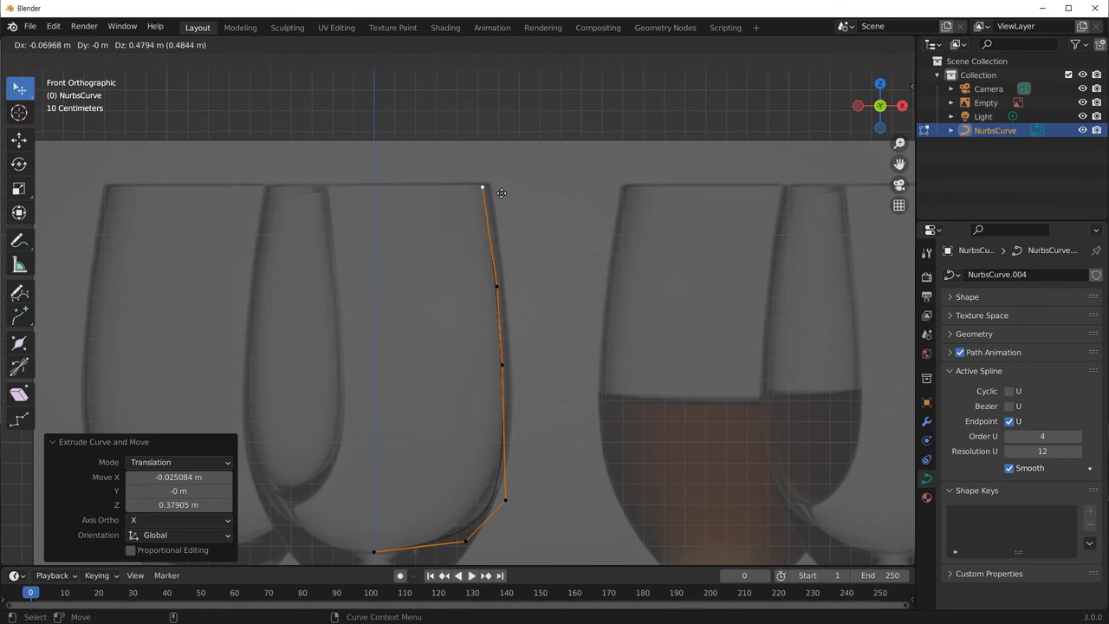
click(500, 195)
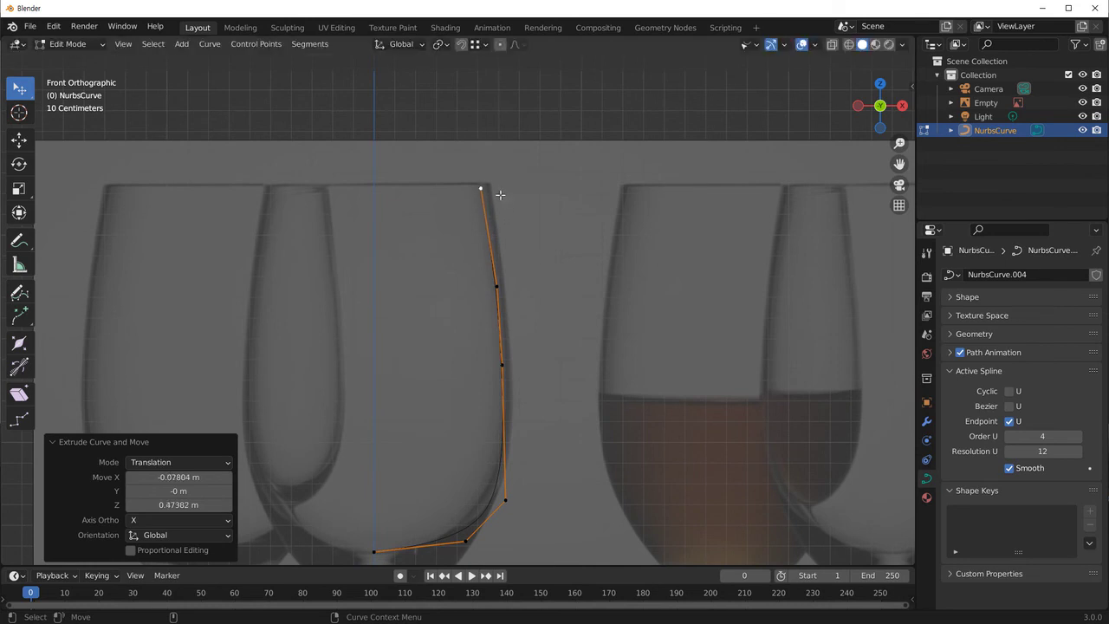
scroll(468, 292, up, 2)
shift+middle_drag(548, 335, 574, 373)
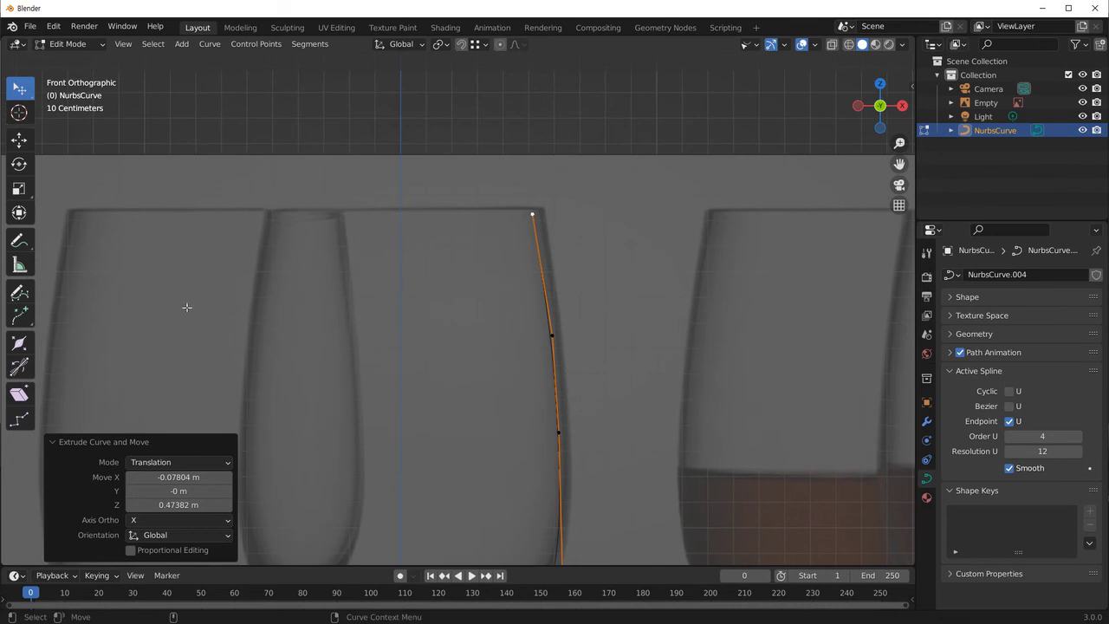
click(19, 316)
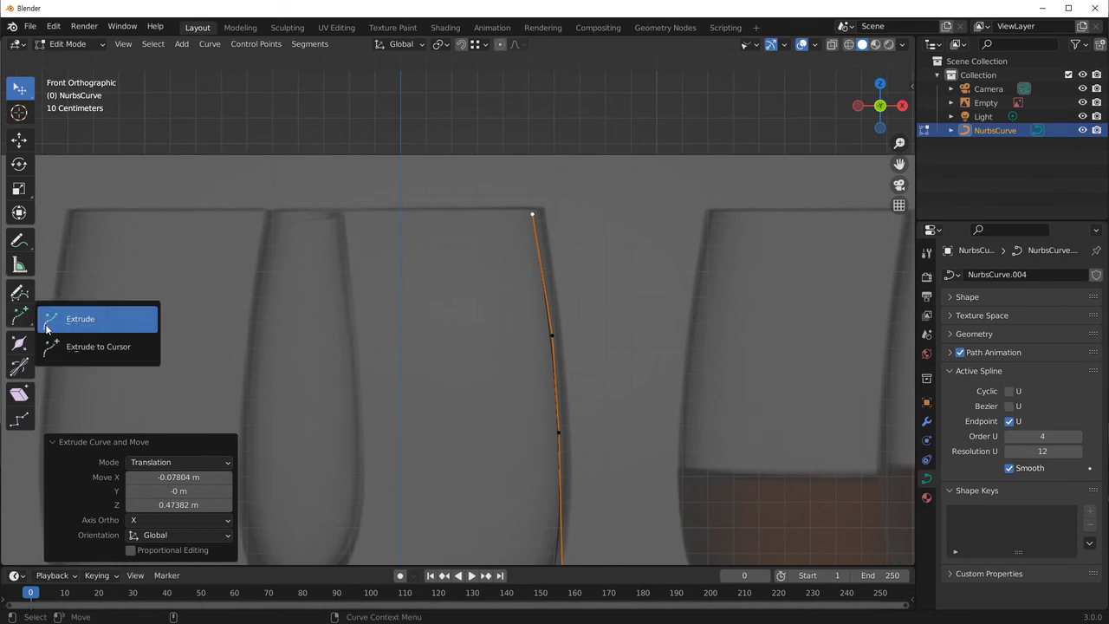
Switch to Extrude to Cursor and add a curve point over the glass rim's edge.
click(105, 344)
shift+middle_drag(597, 280, 473, 315)
scroll(473, 314, up, 2)
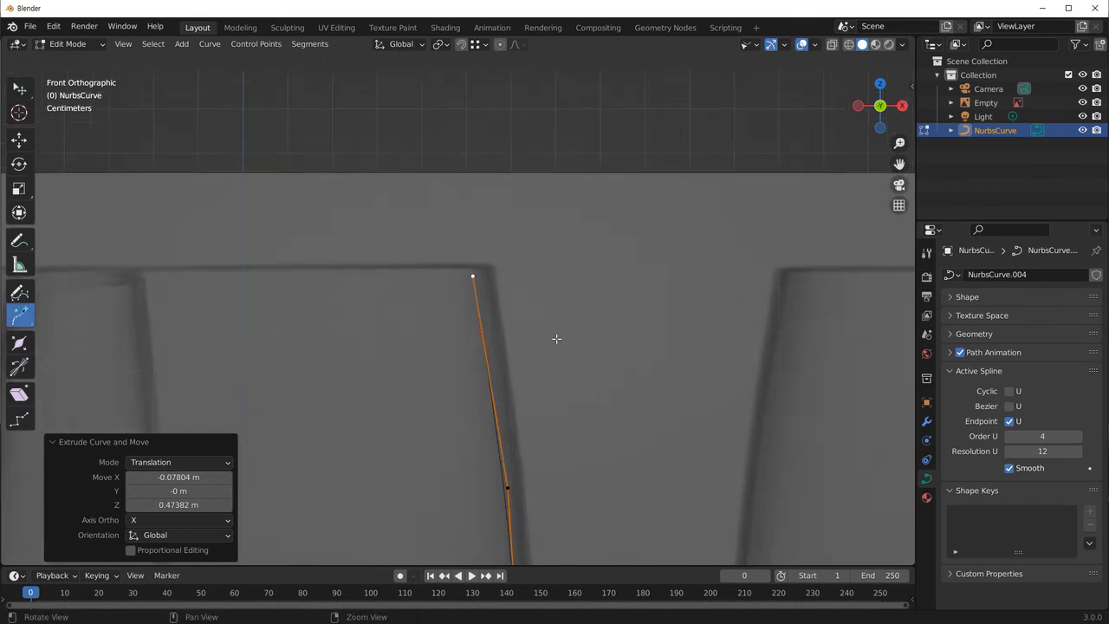
scroll(448, 315, up, 2)
scroll(471, 346, up, 1)
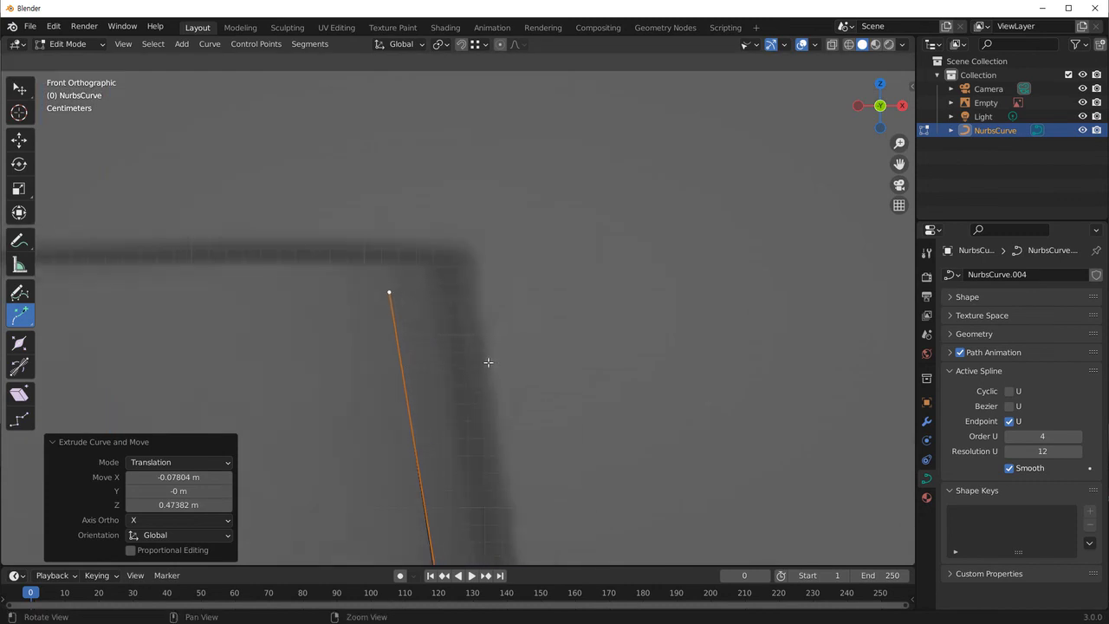
click(394, 267)
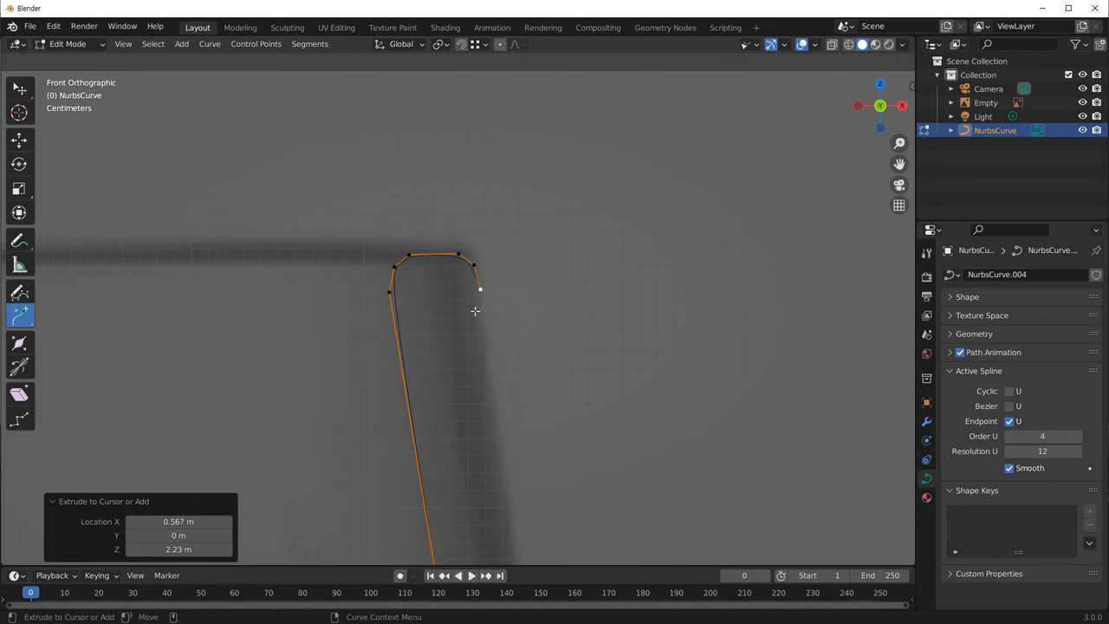
Add two more points down the bowl's outer wall toward the stem.
scroll(616, 436, down, 1)
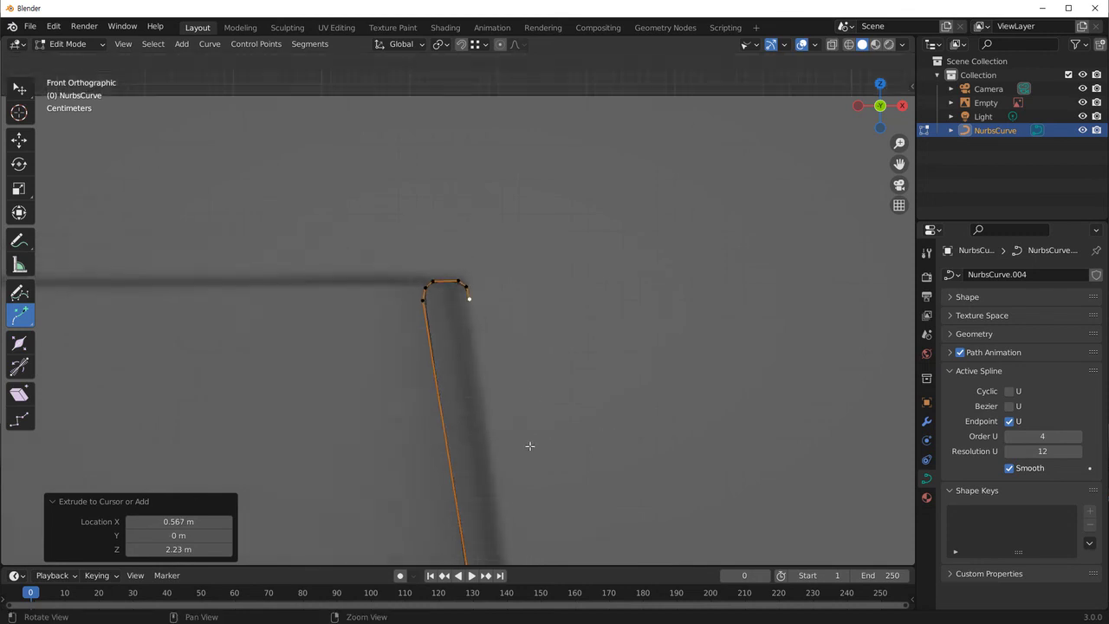
scroll(527, 448, down, 3)
mouse_move(602, 401)
shift+middle_down()
mouse_move(412, 371)
mouse_move(419, 358)
shift+middle_up()
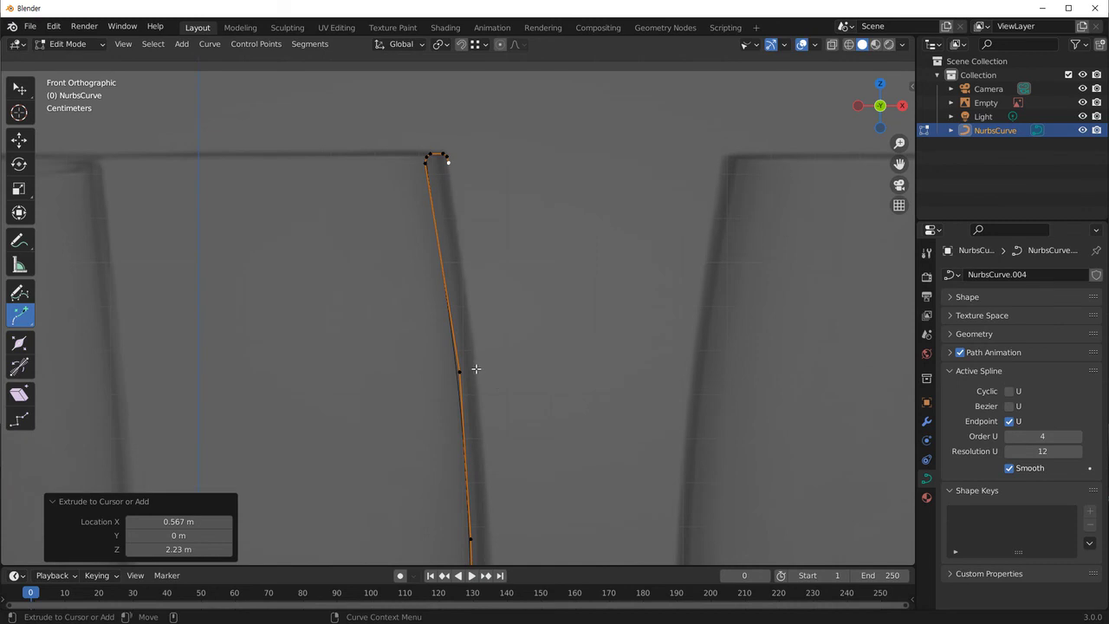
shift+scroll(478, 369, down, 5)
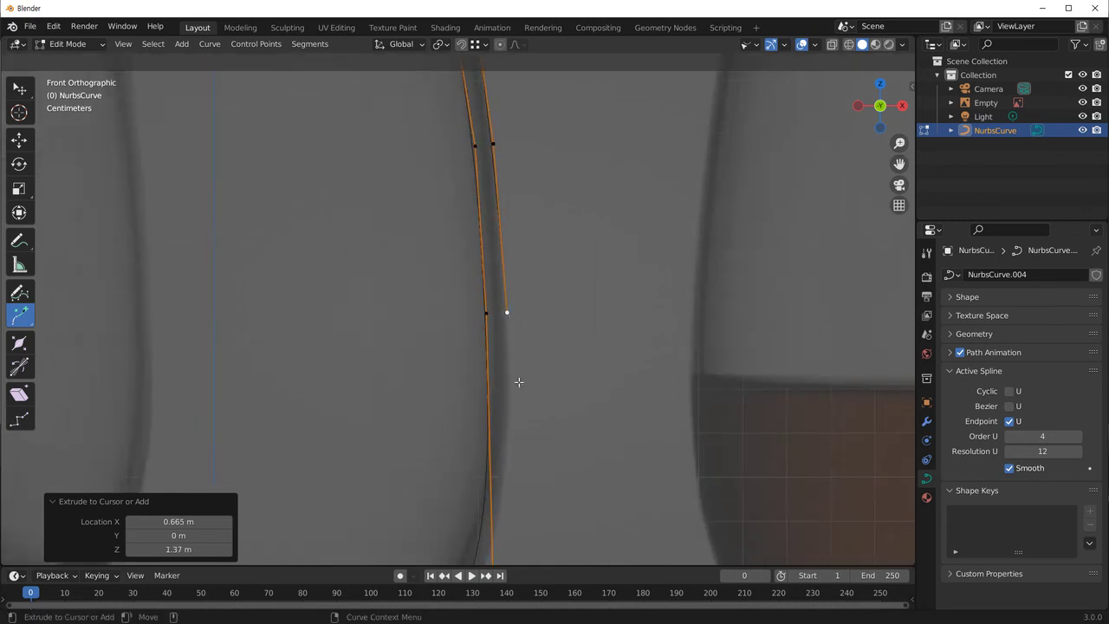
scroll(518, 383, down, 4)
shift+scroll(537, 367, down, 3)
shift+scroll(540, 314, down, 2)
click(494, 342)
mouse_move(488, 428)
shift+middle_down()
mouse_move(471, 391)
mouse_move(475, 356)
shift+middle_up()
click(453, 403)
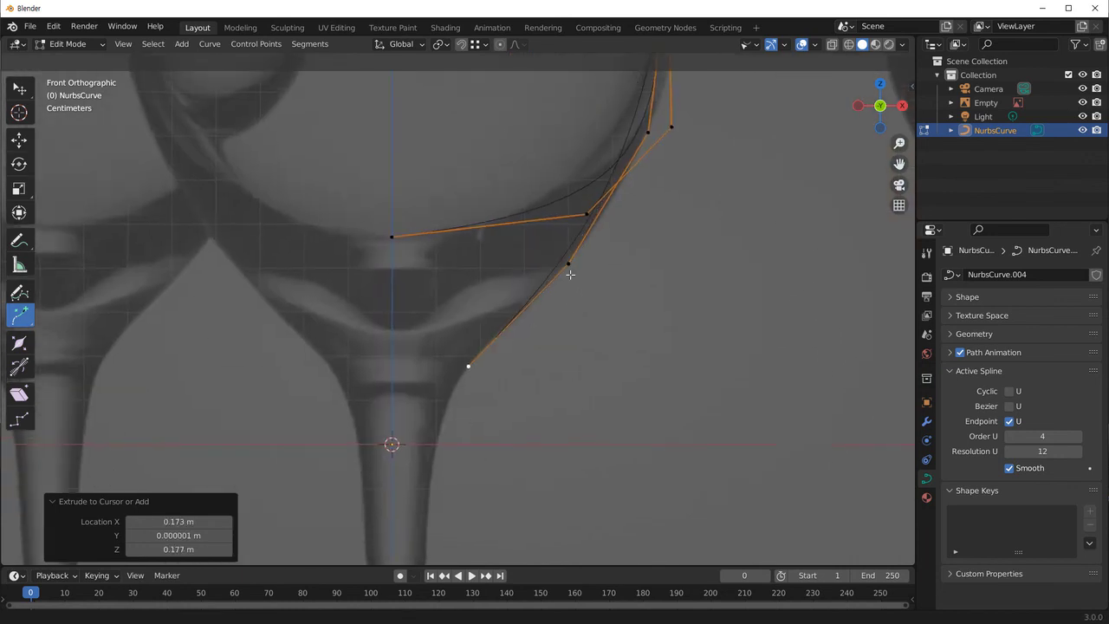
scroll(528, 347, down, 2)
scroll(549, 382, down, 2)
shift+scroll(553, 330, up, 1)
scroll(564, 390, up, 1)
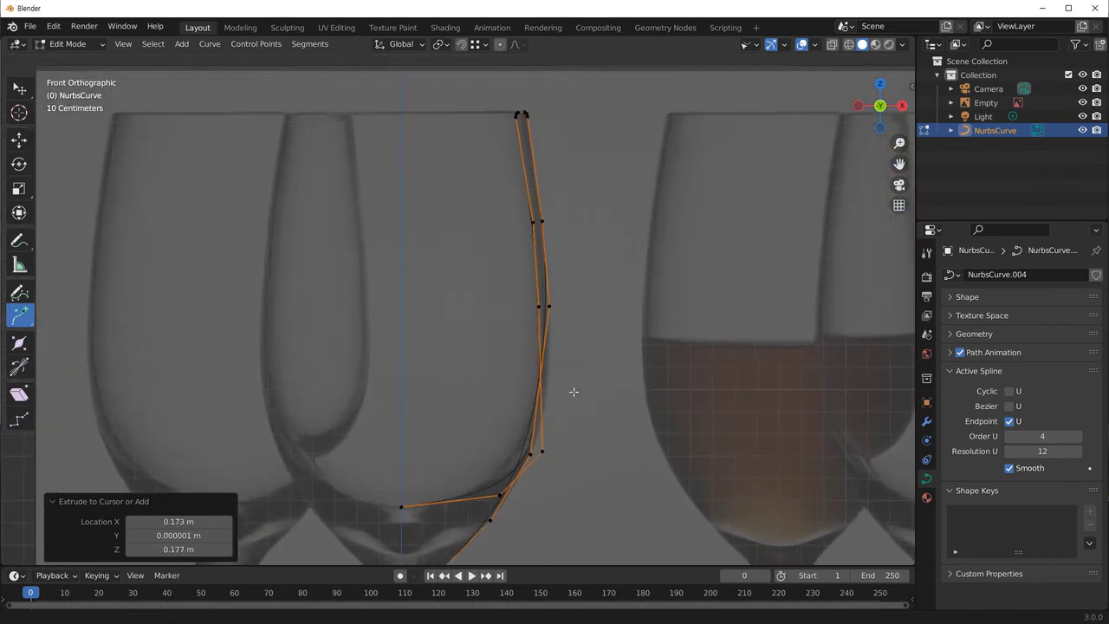
scroll(574, 335, up, 1)
scroll(585, 372, up, 1)
scroll(593, 399, up, 1)
scroll(598, 395, up, 1)
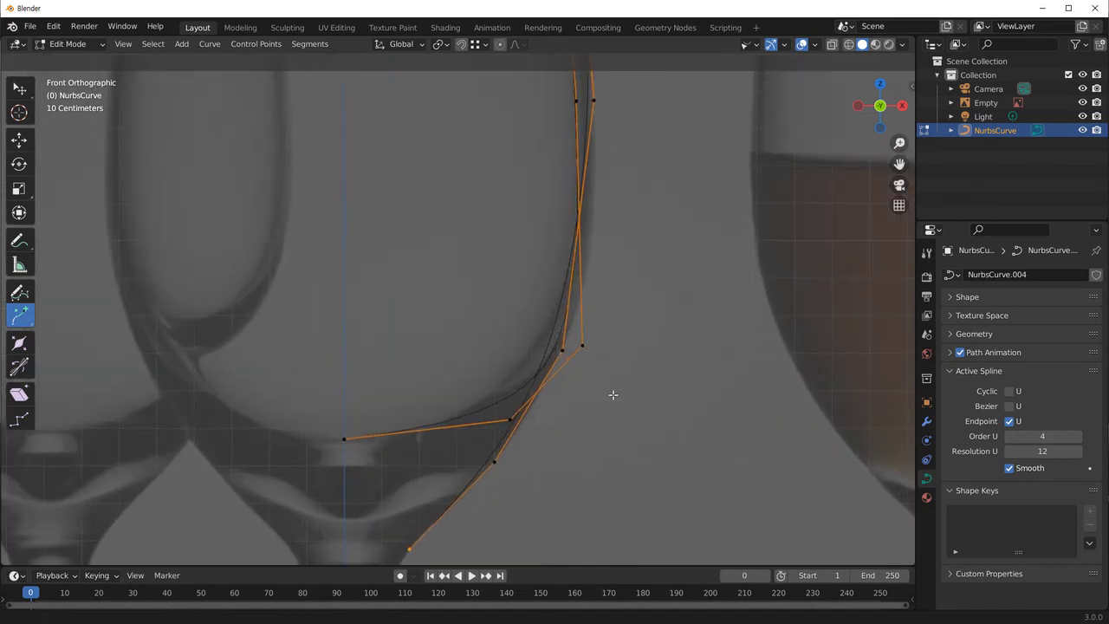
With the Select tool, drag outer and inner wall control points to match the reference bowl.
click(24, 98)
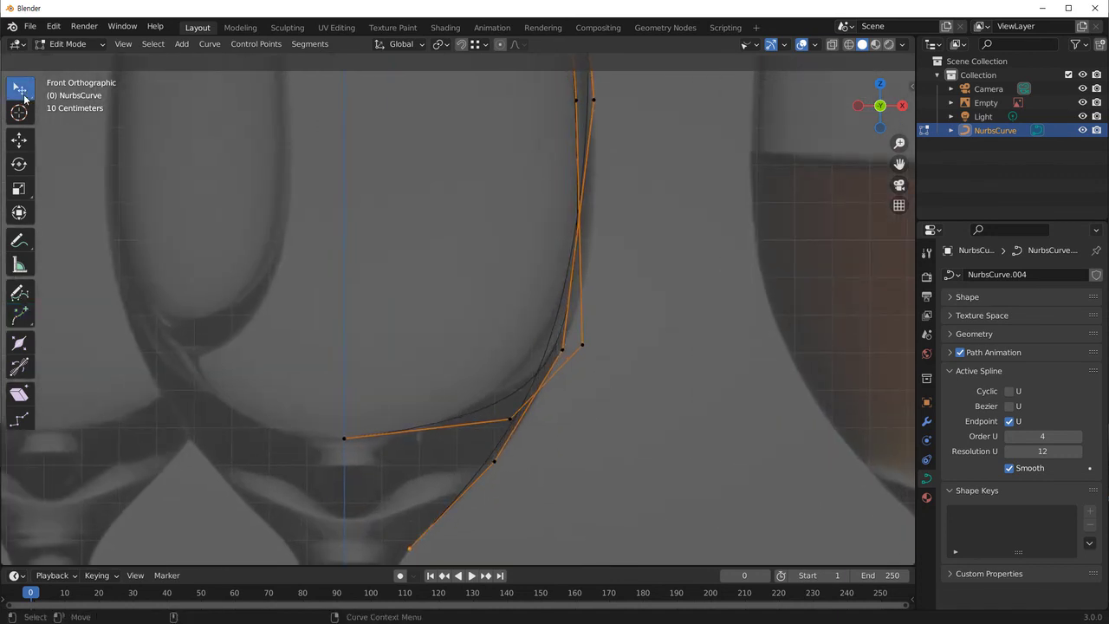
shift+middle_drag(510, 324, 501, 333)
shift+middle_drag(574, 358, 571, 357)
drag(566, 355, 527, 353)
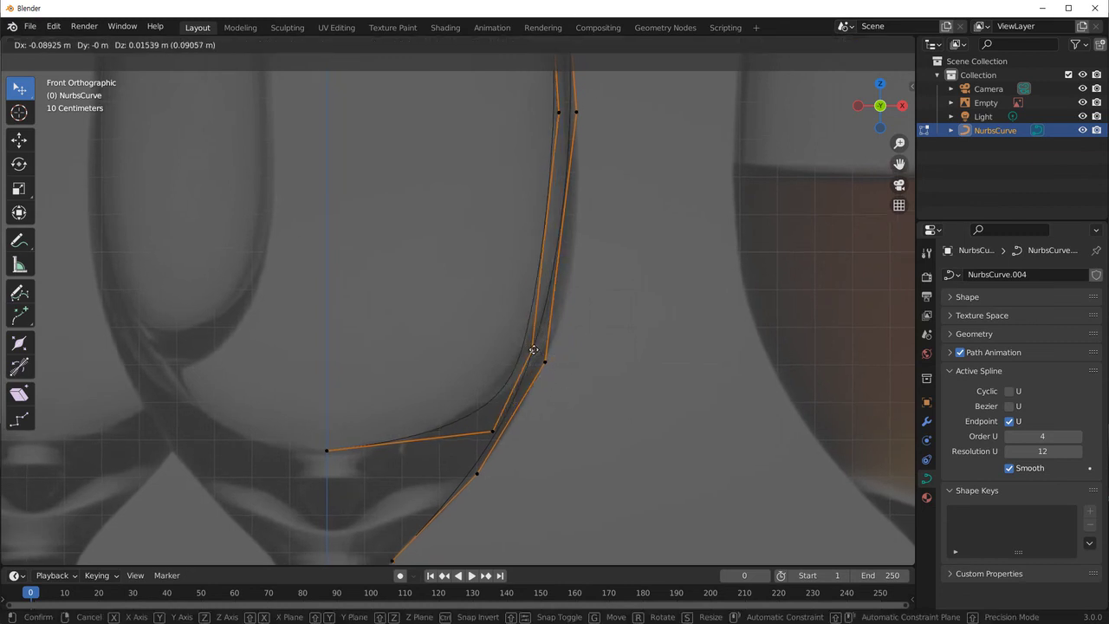
drag(527, 353, 539, 368)
drag(491, 431, 472, 431)
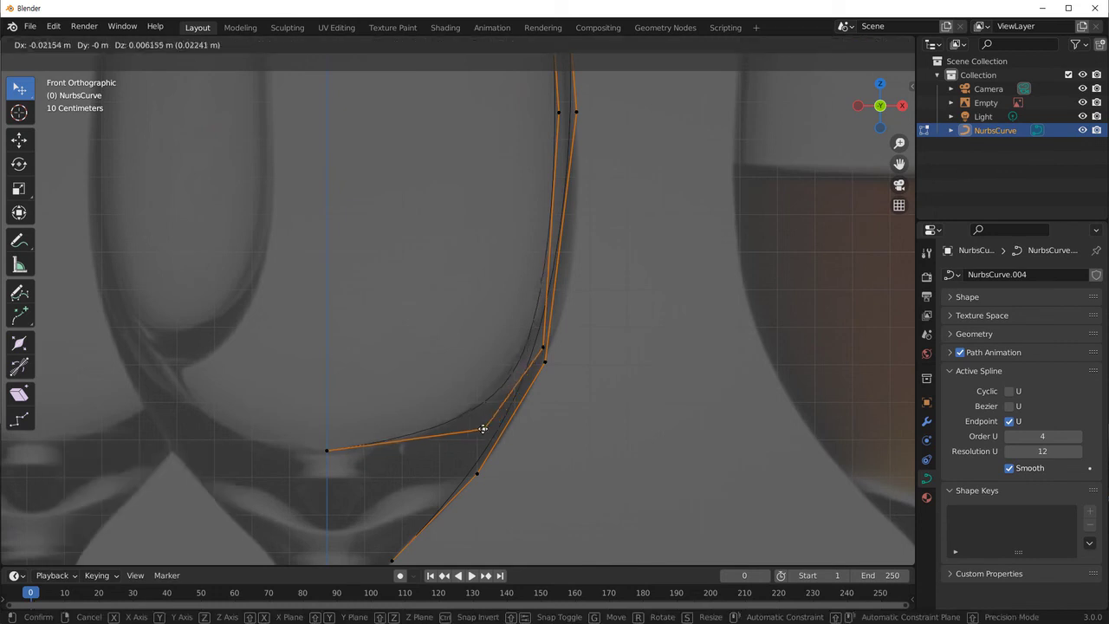
shift+middle_drag(558, 259, 517, 349)
drag(518, 203, 531, 219)
shift+middle_drag(518, 455, 518, 390)
drag(501, 386, 525, 459)
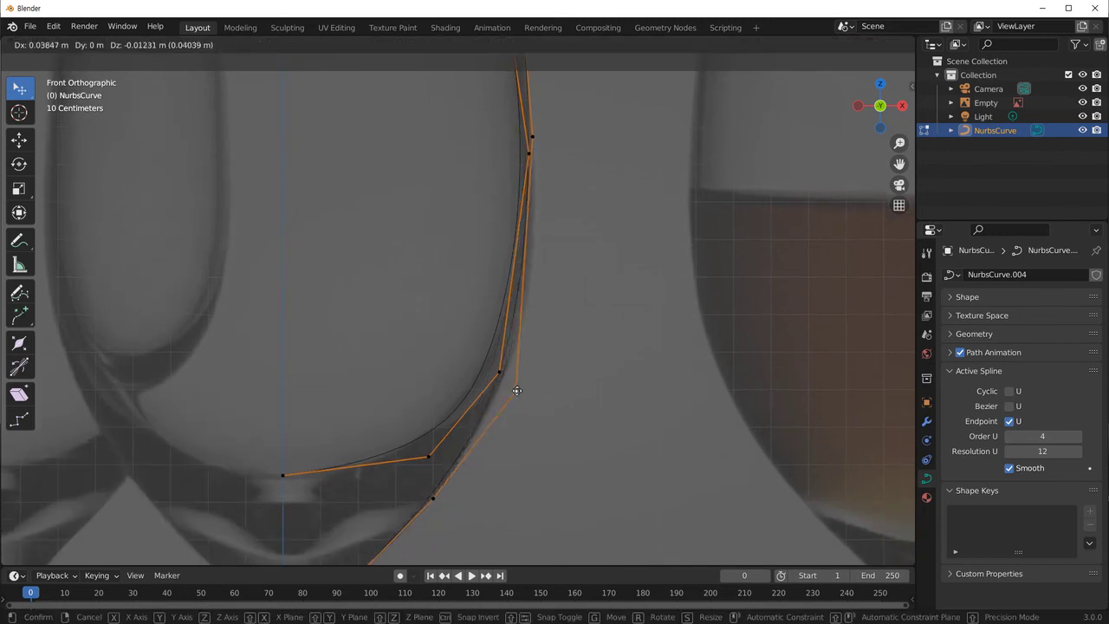
shift+middle_drag(550, 255, 529, 380)
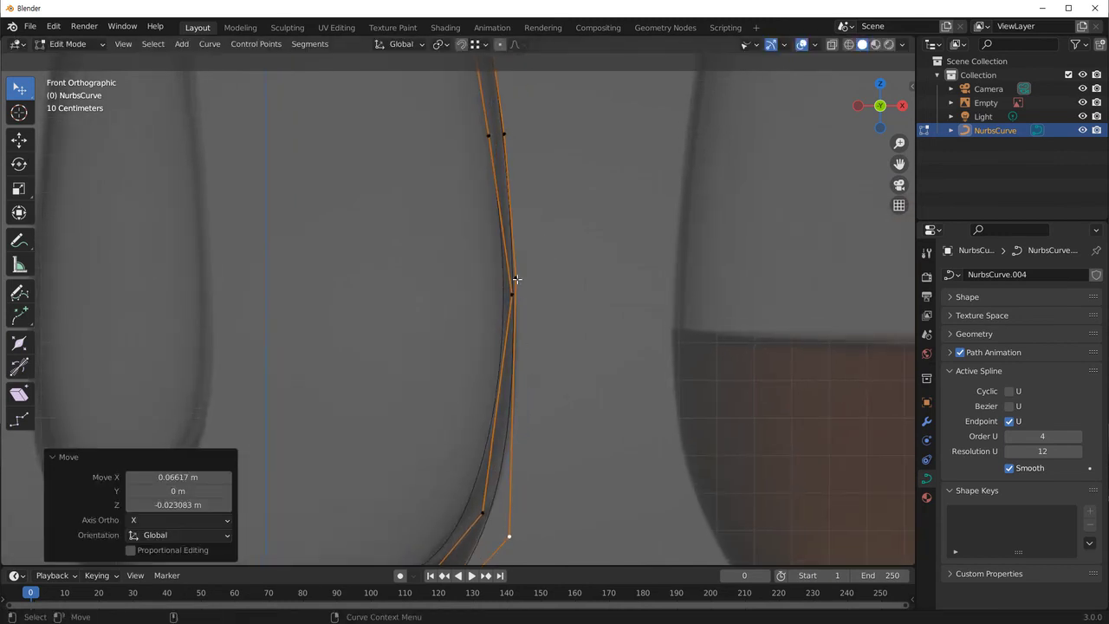
drag(517, 279, 521, 288)
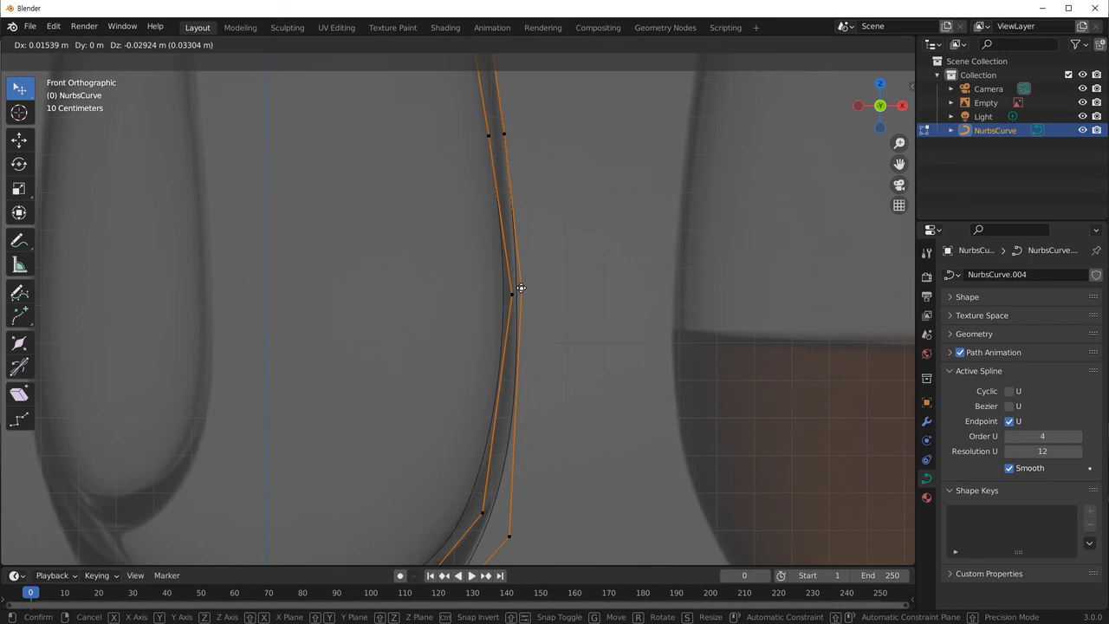
drag(520, 303, 519, 304)
Reshape the wall near the rim and near the bowl base, then select the profile's lowest point.
shift+middle_drag(540, 248, 549, 334)
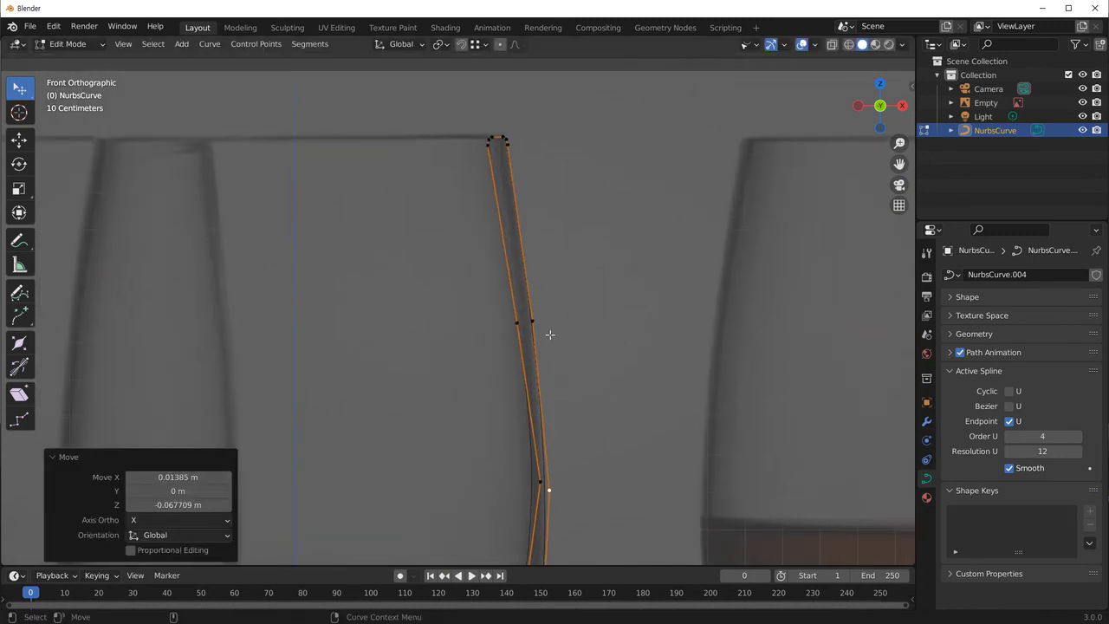
drag(533, 319, 522, 319)
shift+middle_drag(546, 490, 546, 369)
drag(548, 369, 498, 379)
scroll(535, 362, down, 5)
shift+middle_drag(497, 379, 499, 340)
drag(513, 379, 508, 384)
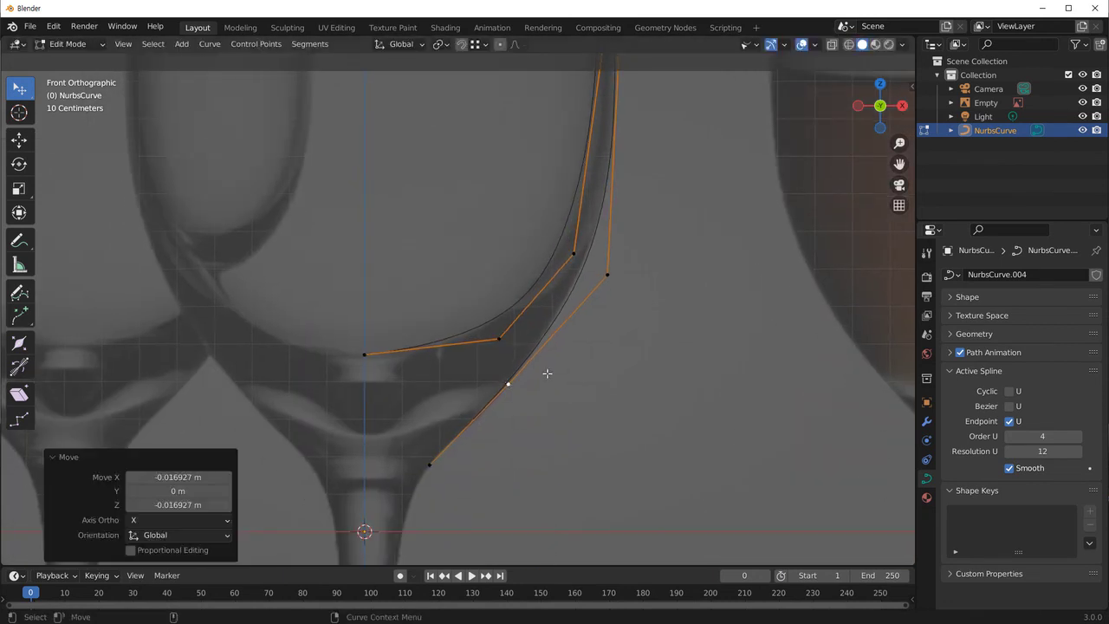
drag(609, 276, 601, 285)
scroll(651, 456, down, 3)
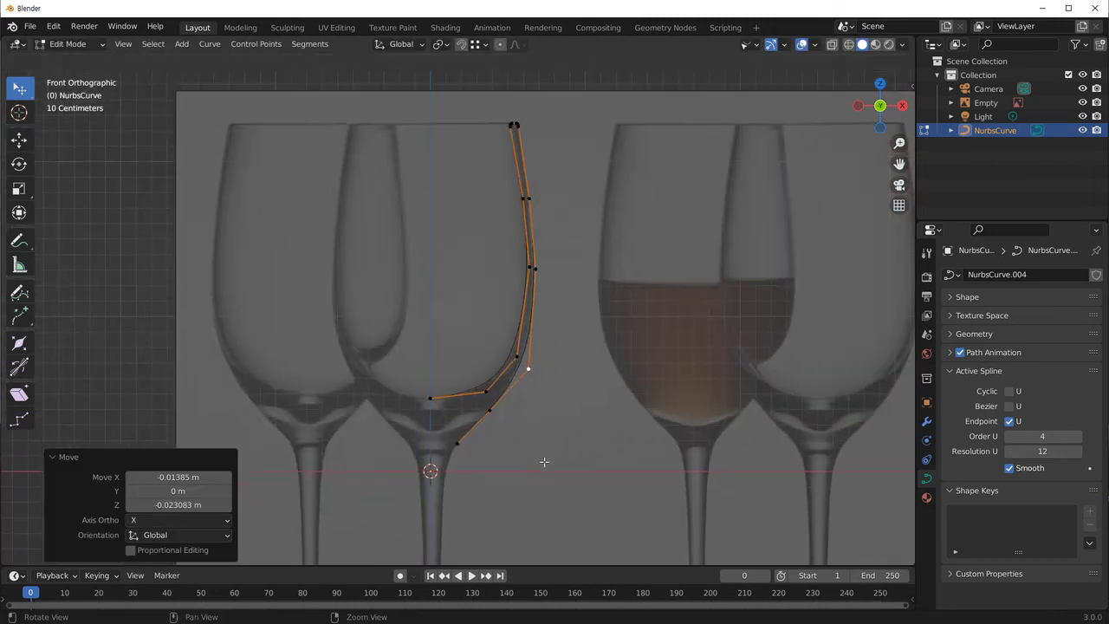
shift+middle_drag(544, 460, 503, 364)
scroll(550, 302, up, 2)
click(550, 303)
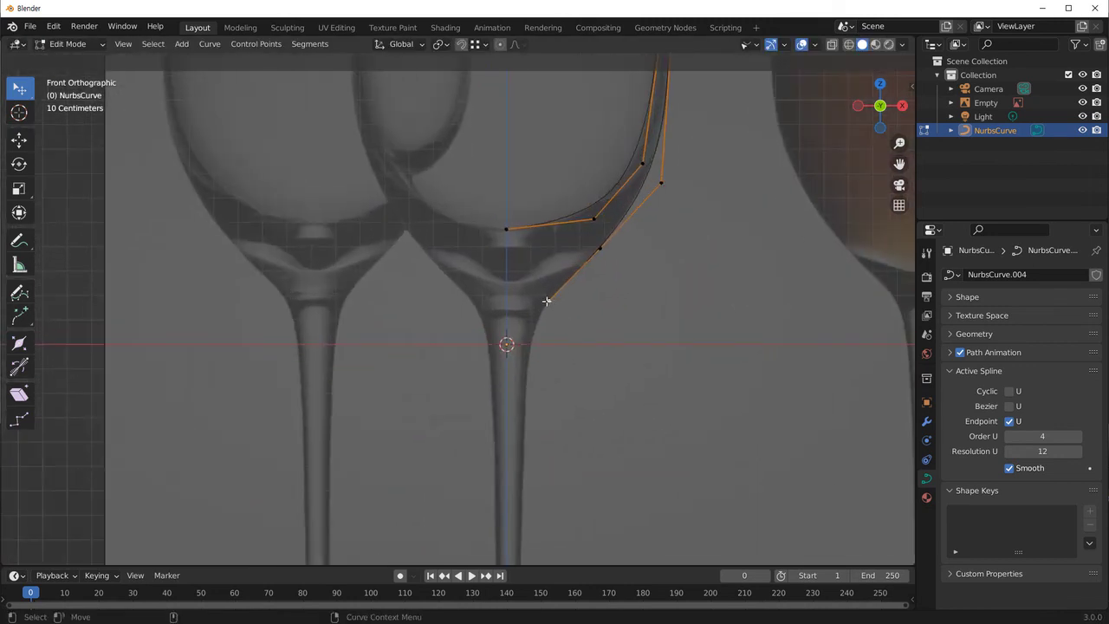
scroll(550, 304, up, 2)
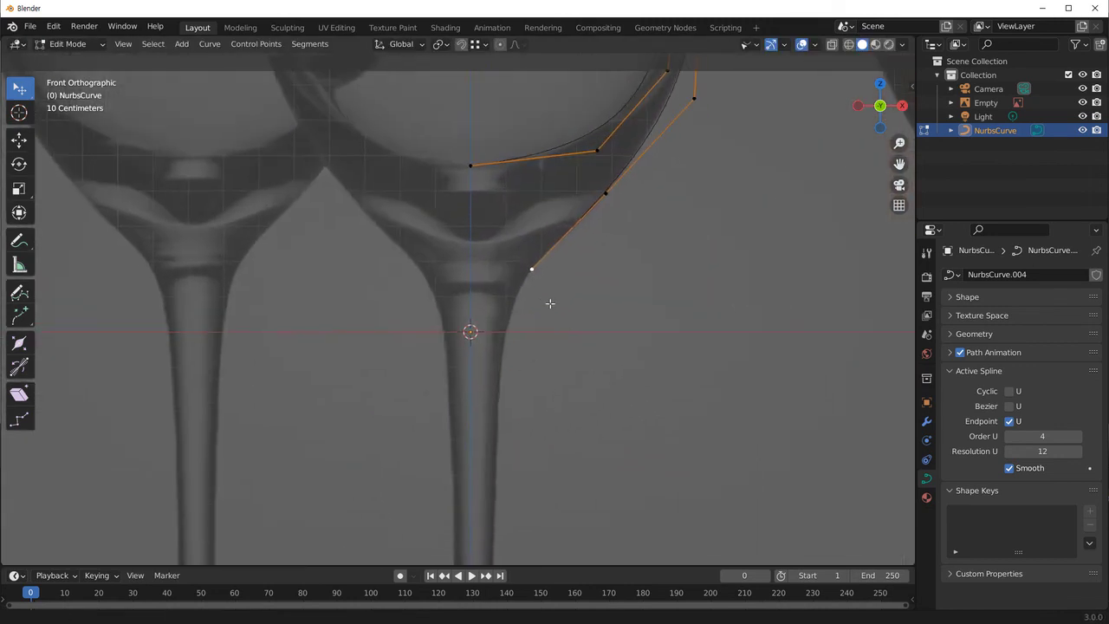
With the Draw tool, add points from the stem top down to its base and along the foot's top edge.
click(16, 322)
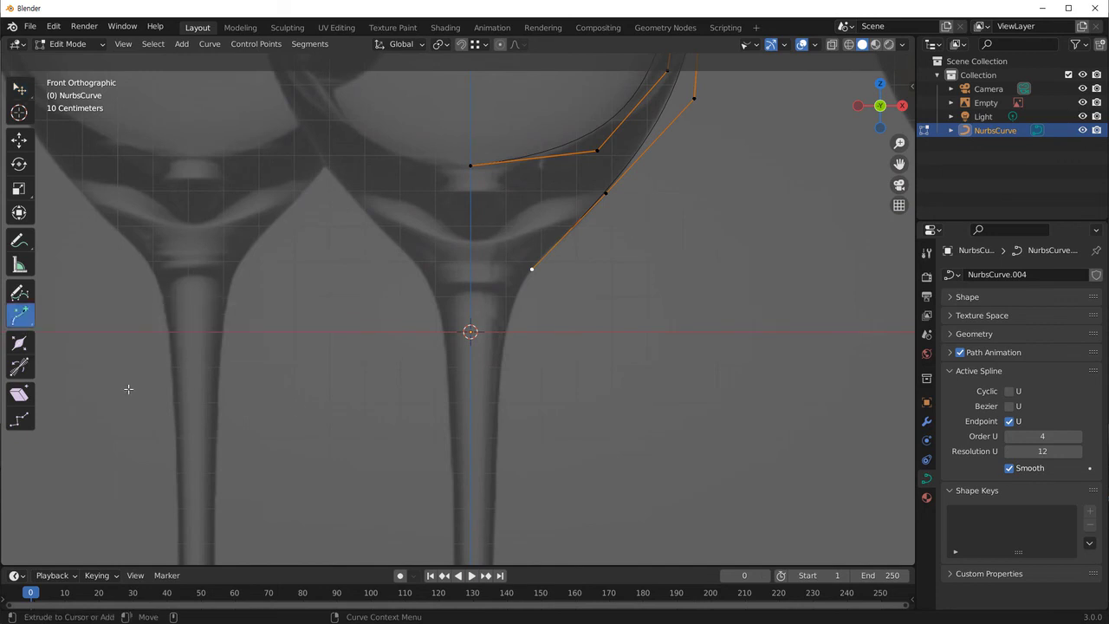
click(508, 328)
shift+middle_drag(511, 390, 483, 307)
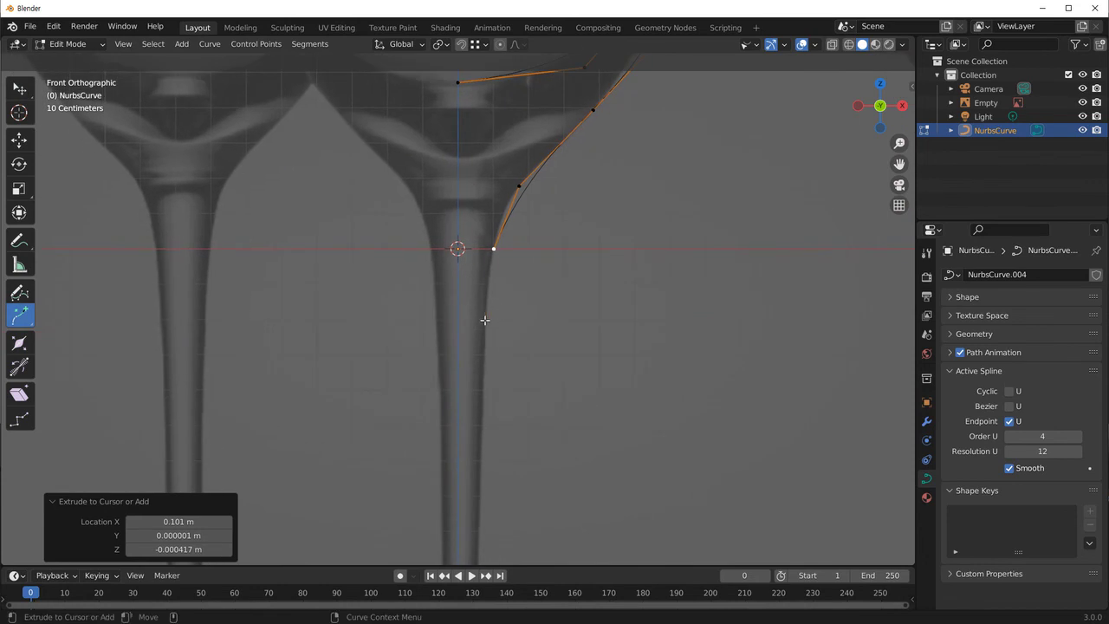
shift+scroll(485, 307, down, 4)
click(484, 295)
shift+scroll(485, 282, down, 4)
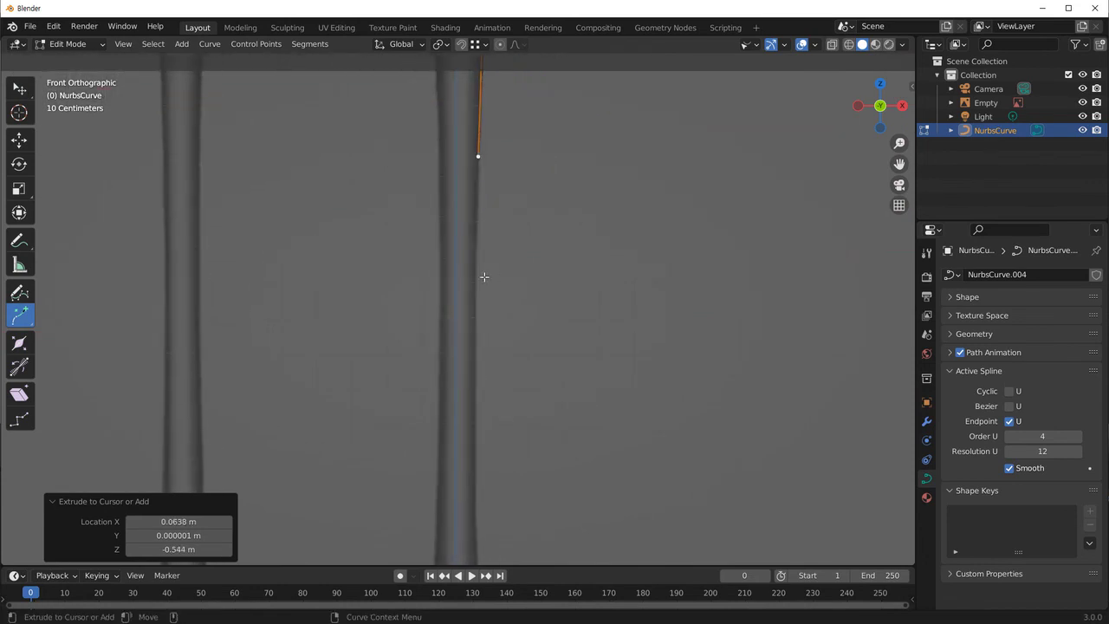
shift+scroll(483, 312, down, 4)
click(474, 254)
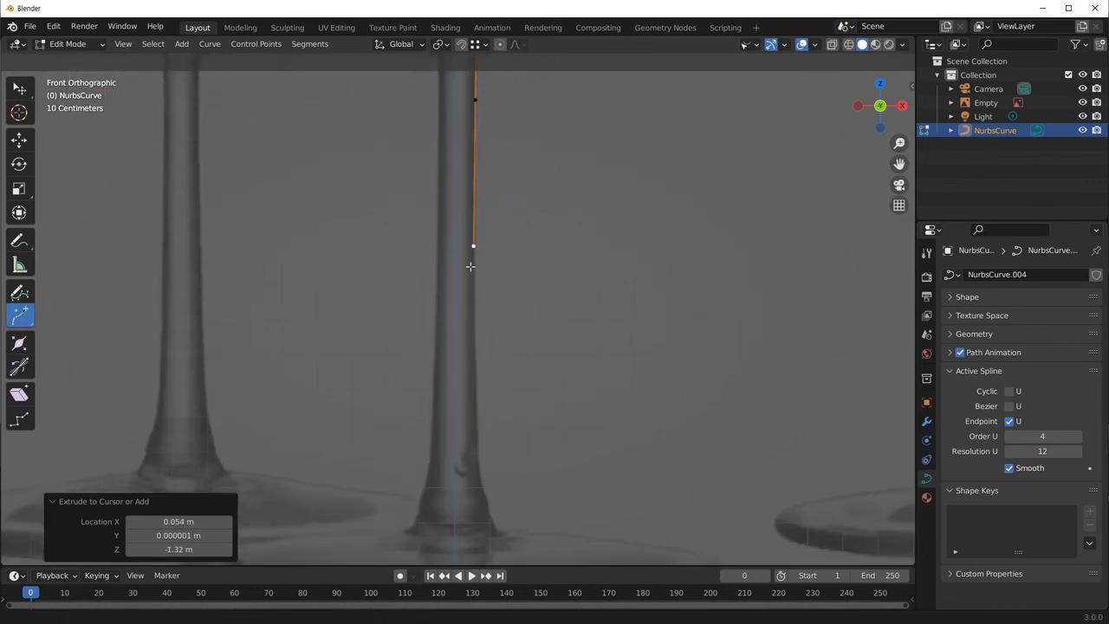
shift+scroll(460, 234, down, 3)
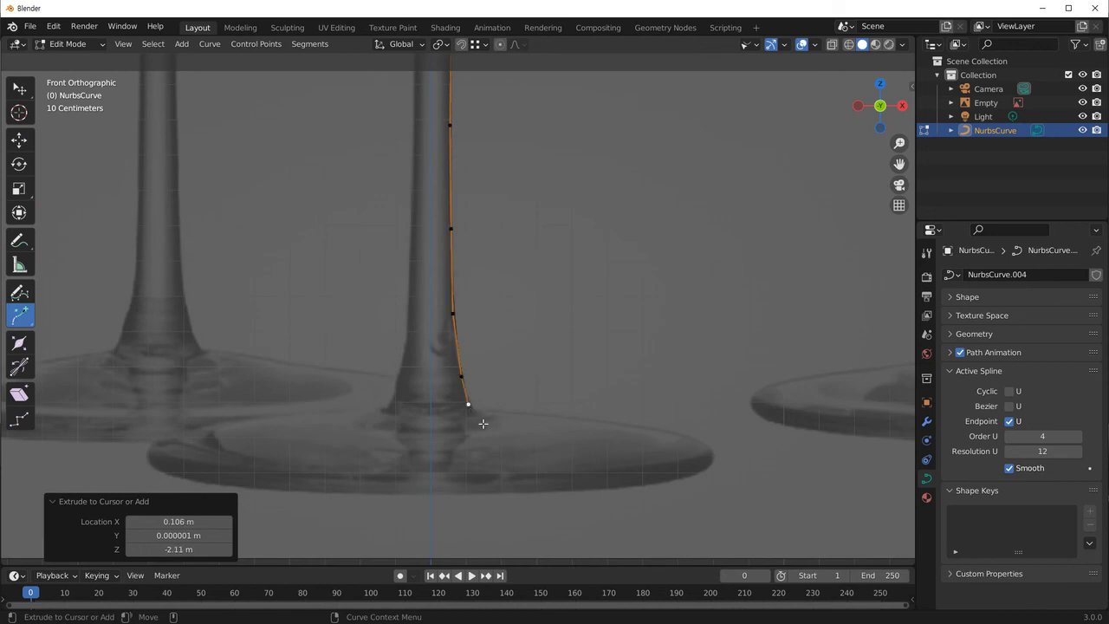
scroll(483, 423, up, 2)
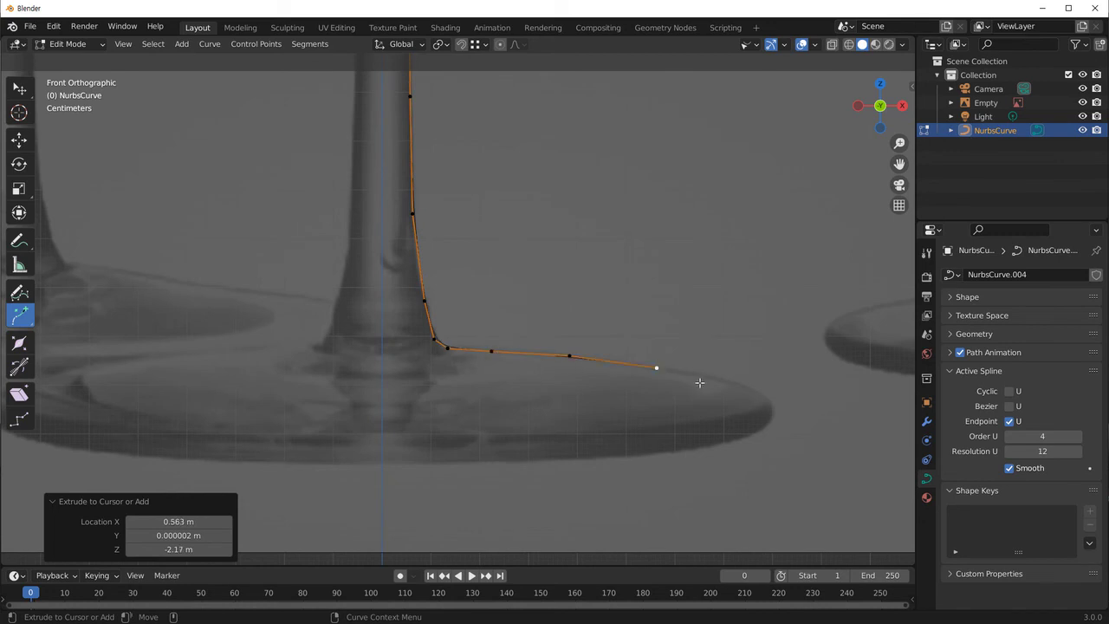
click(749, 391)
scroll(749, 391, up, 1)
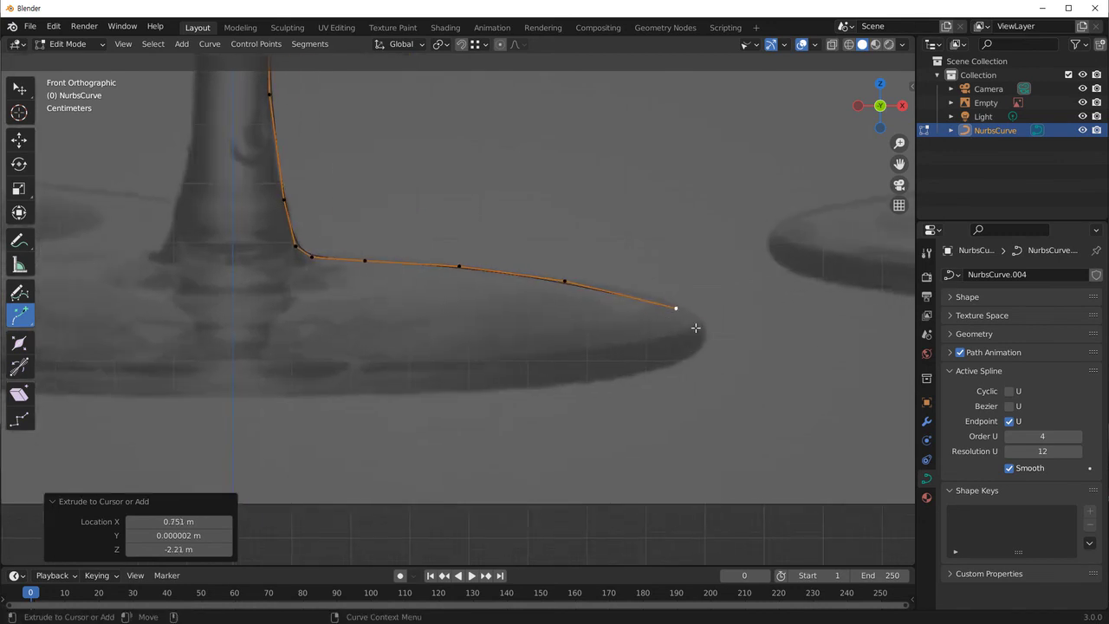
shift+middle_drag(707, 352, 735, 339)
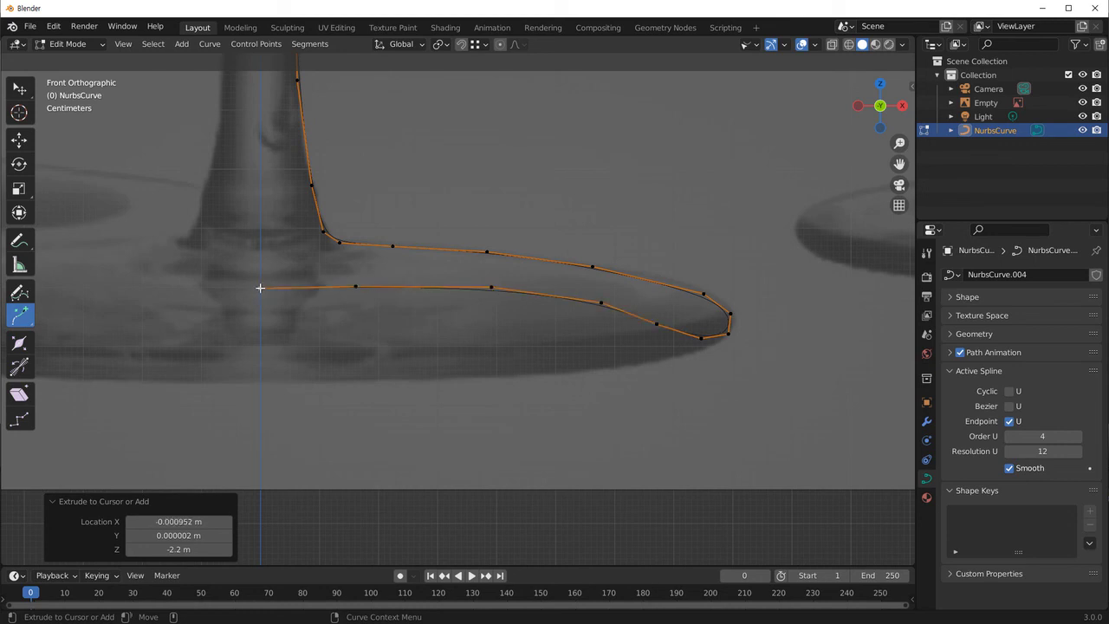
Switch to Select Box and grab the bowl's lower-curve and outer-edge points onto the glass outline.
scroll(520, 379, down, 2)
scroll(458, 376, down, 3)
scroll(484, 215, down, 2)
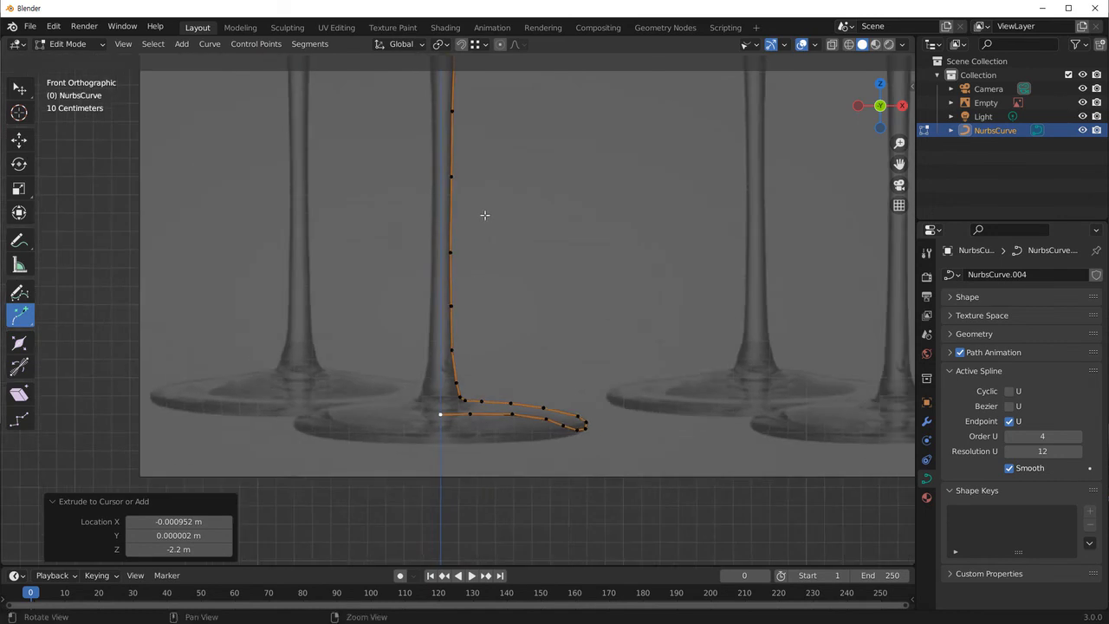
shift+scroll(485, 215, up, 4)
click(19, 88)
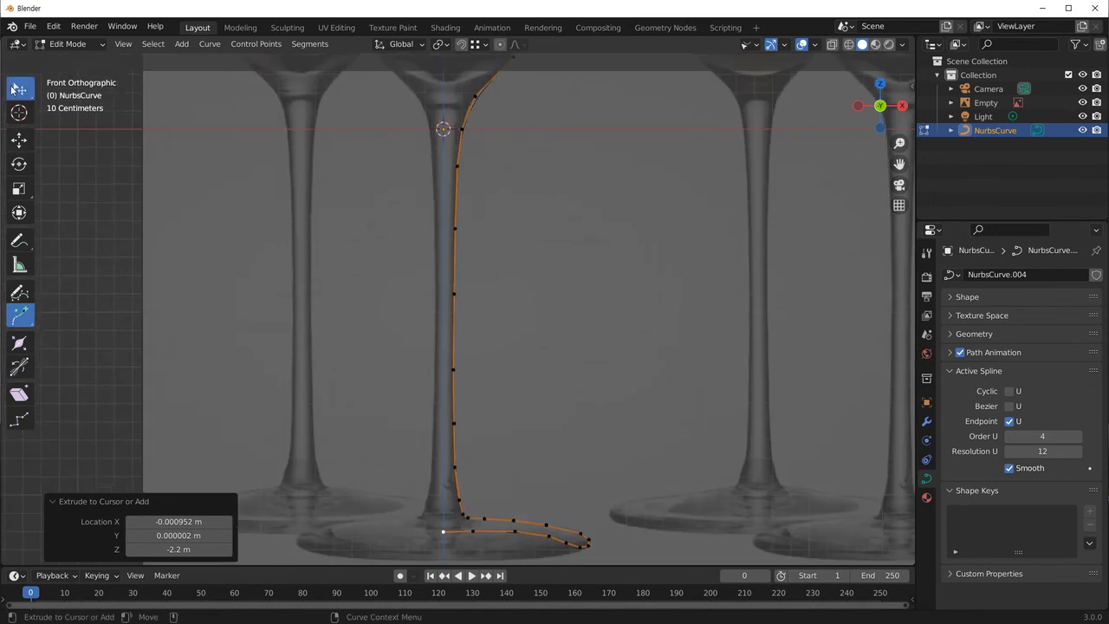
shift+scroll(434, 314, up, 2)
shift+scroll(449, 325, up, 2)
shift+scroll(452, 289, up, 2)
scroll(452, 288, up, 2)
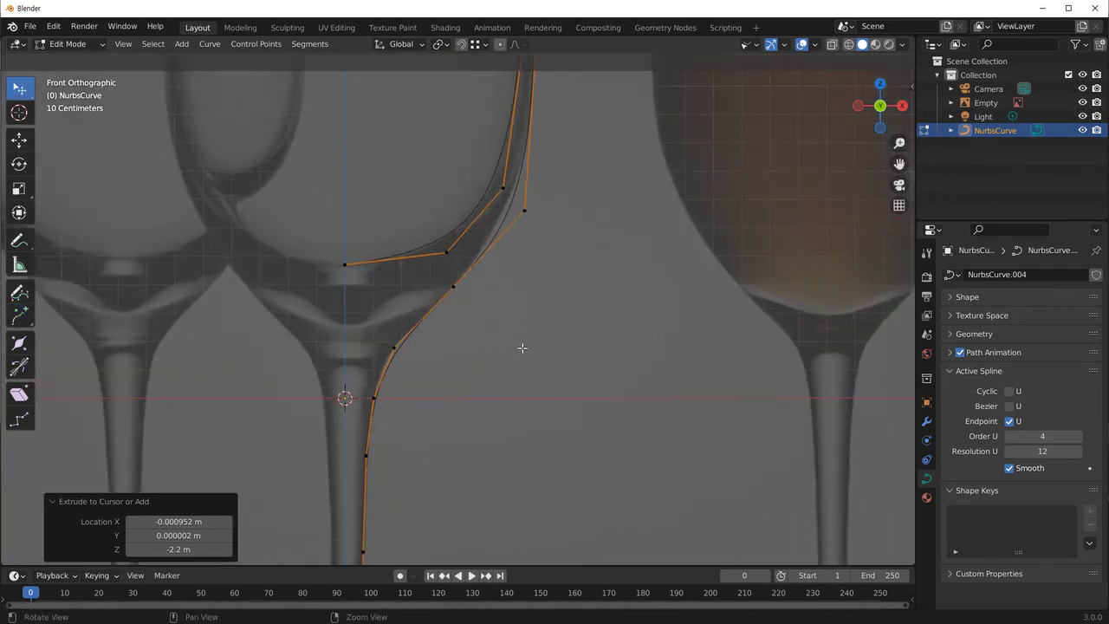
shift+scroll(520, 346, down, 1)
shift+middle_drag(493, 262, 473, 310)
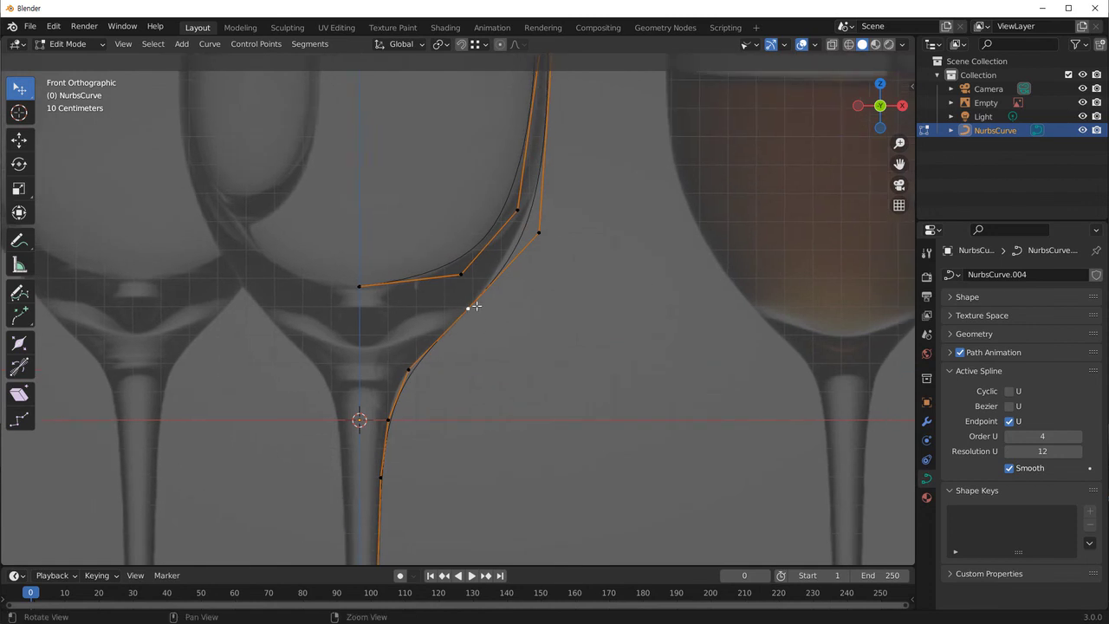
key(g)
click(458, 322)
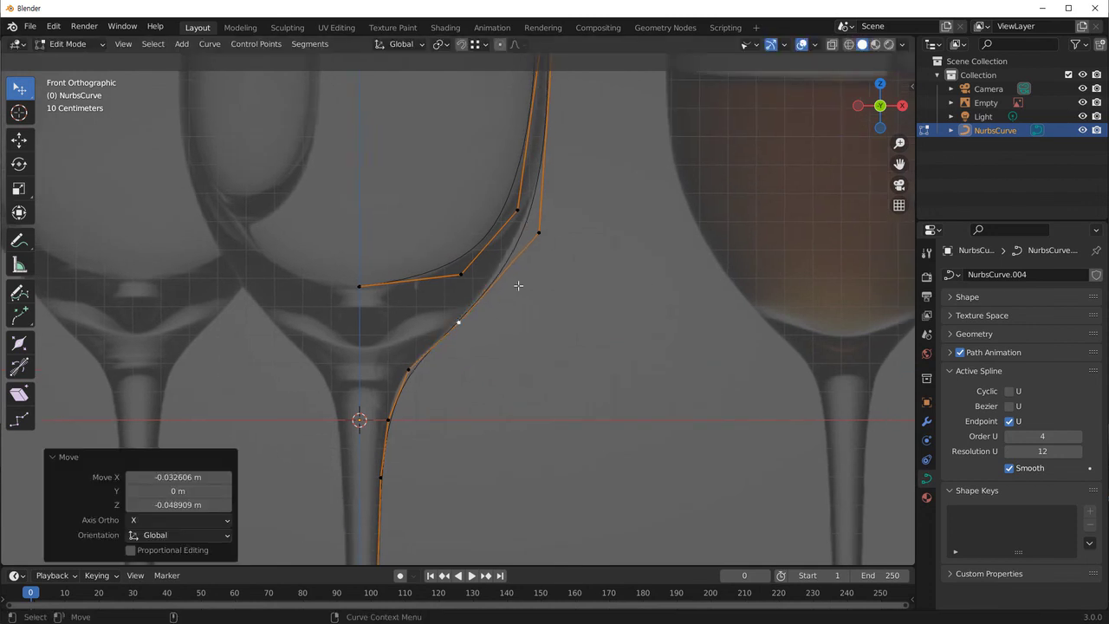
drag(540, 233, 530, 236)
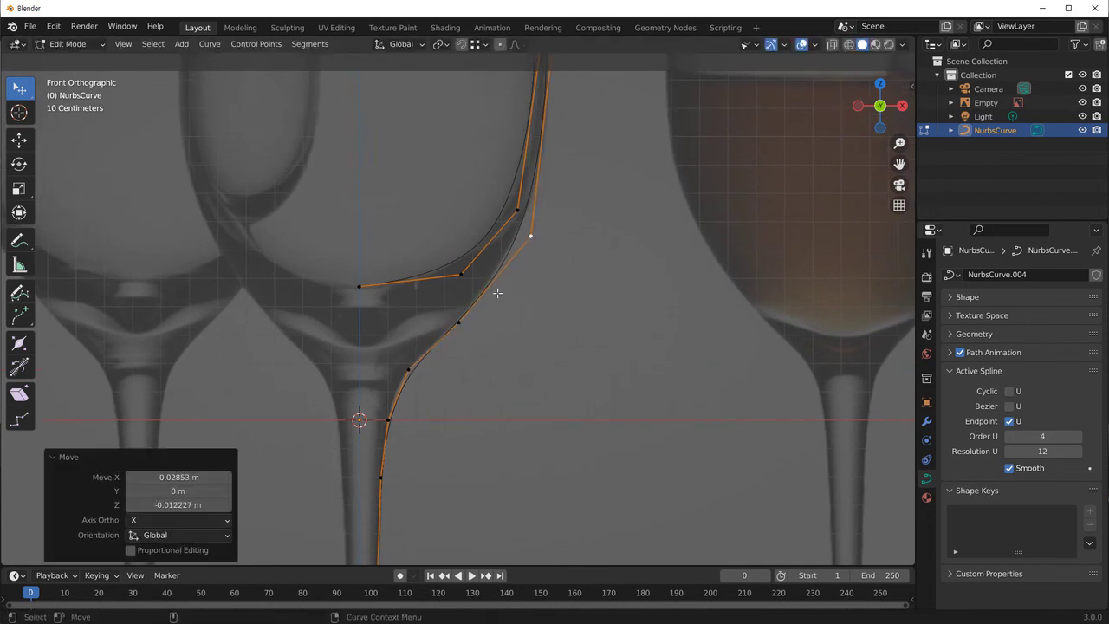
Move the stem-junction, stem and foot control points onto the reference stem outline.
shift+middle_drag(430, 372, 457, 317)
drag(435, 319, 422, 322)
scroll(422, 322, up, 2)
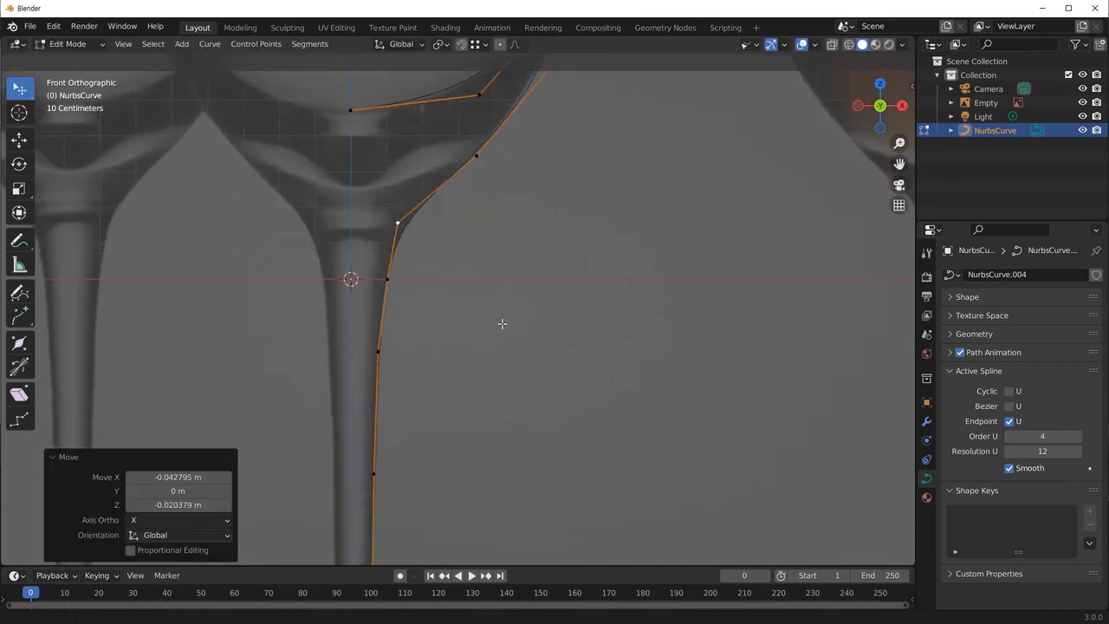
shift+middle_drag(403, 302, 403, 251)
drag(414, 228, 413, 240)
shift+scroll(436, 185, down, 2)
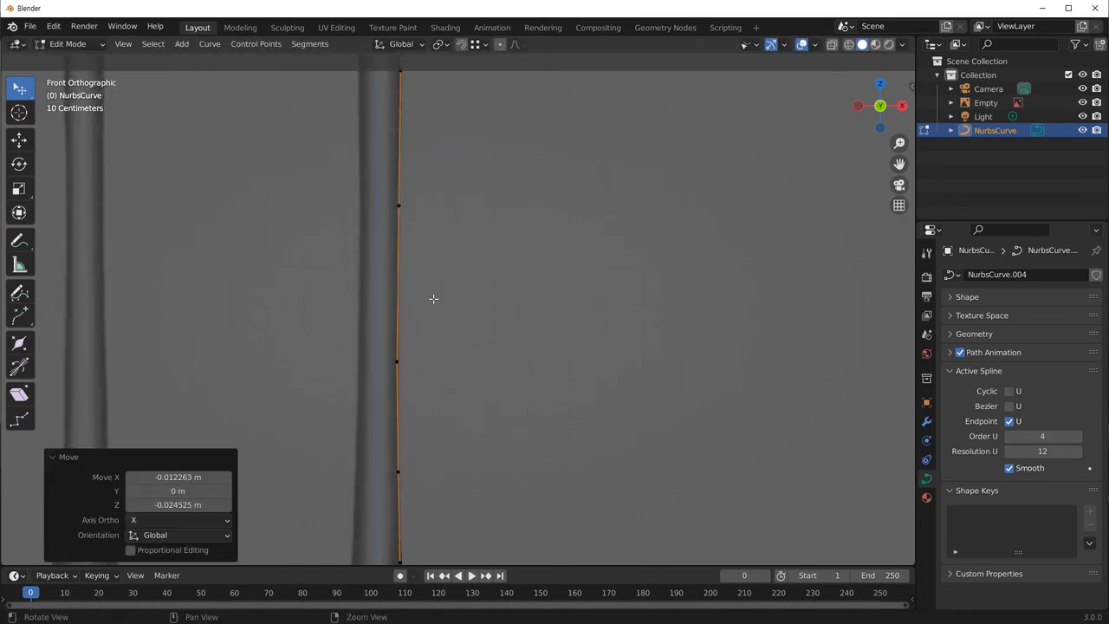
shift+scroll(434, 300, down, 6)
shift+scroll(491, 401, down, 2)
scroll(442, 326, up, 2)
shift+scroll(444, 381, down, 2)
mouse_move(428, 378)
mouse_down()
mouse_move(443, 375)
mouse_move(385, 375)
mouse_up()
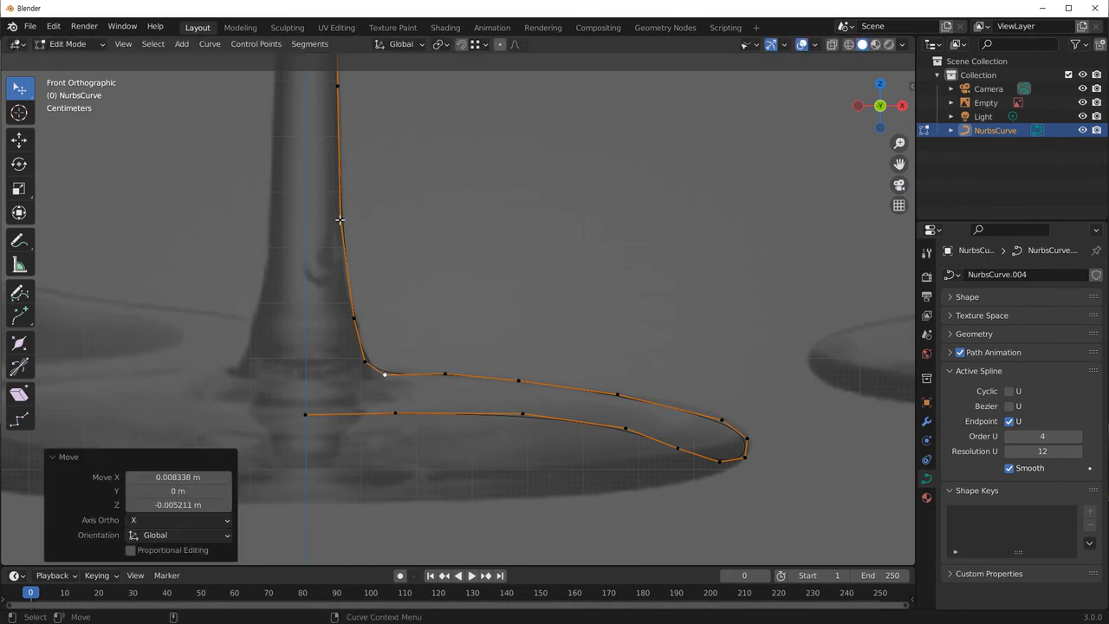
drag(340, 220, 341, 220)
scroll(485, 278, down, 1)
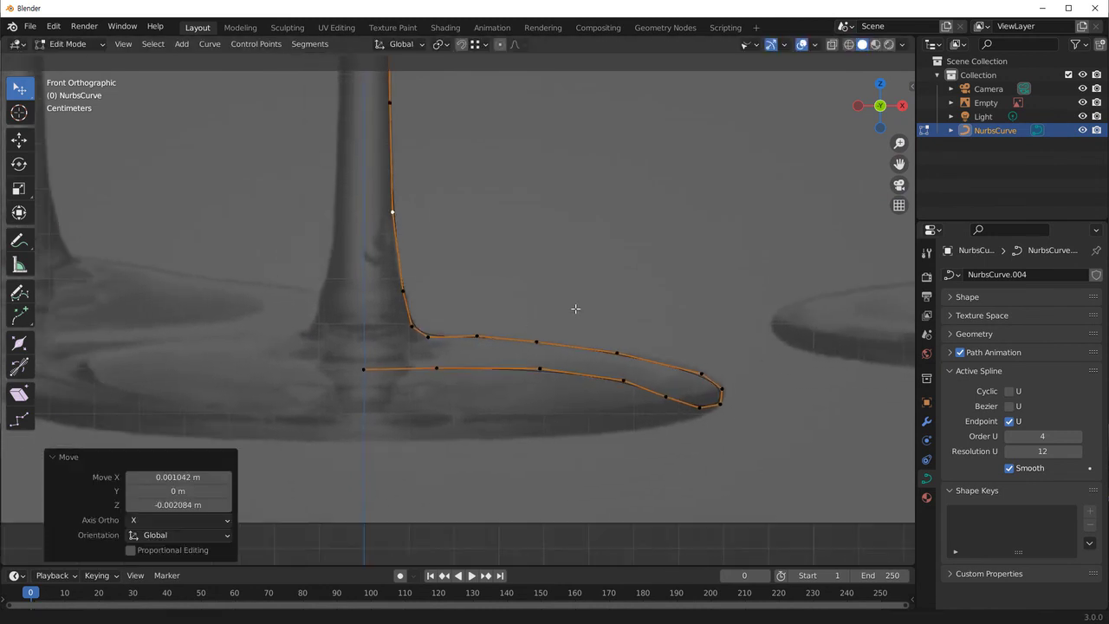
scroll(481, 264, down, 3)
scroll(520, 321, down, 3)
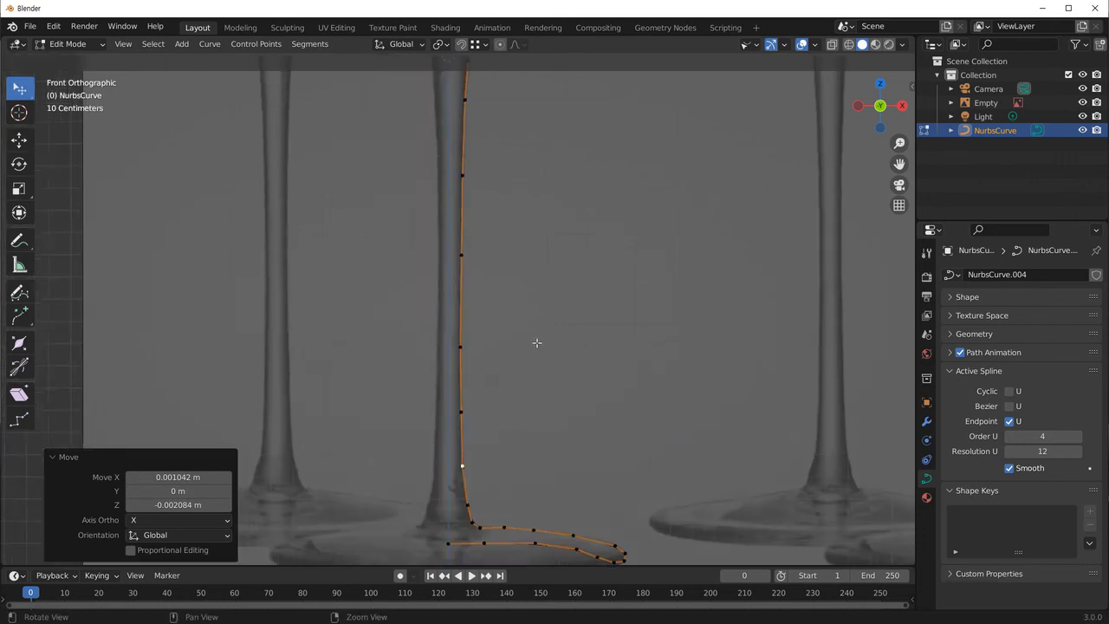
scroll(555, 260, down, 2)
Select the profile point at the bowl centre and edit its X coordinate in the sidebar.
mouse_move(577, 173)
shift+middle_down()
mouse_move(564, 326)
mouse_move(529, 362)
shift+middle_up()
scroll(563, 414, up, 2)
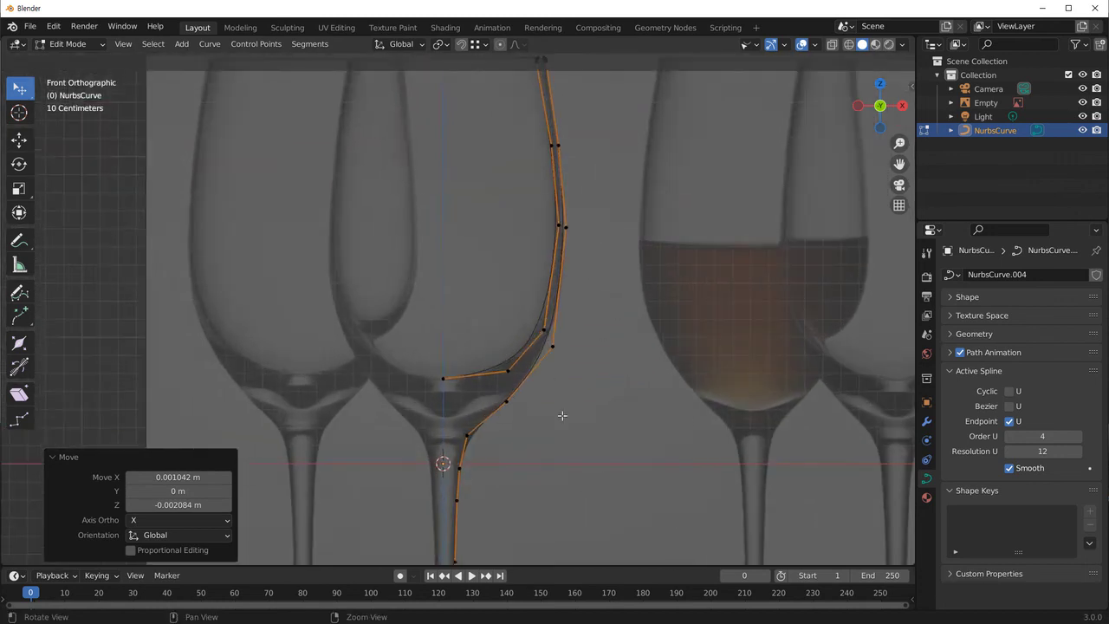
scroll(550, 446, up, 2)
shift+middle_drag(590, 287, 587, 241)
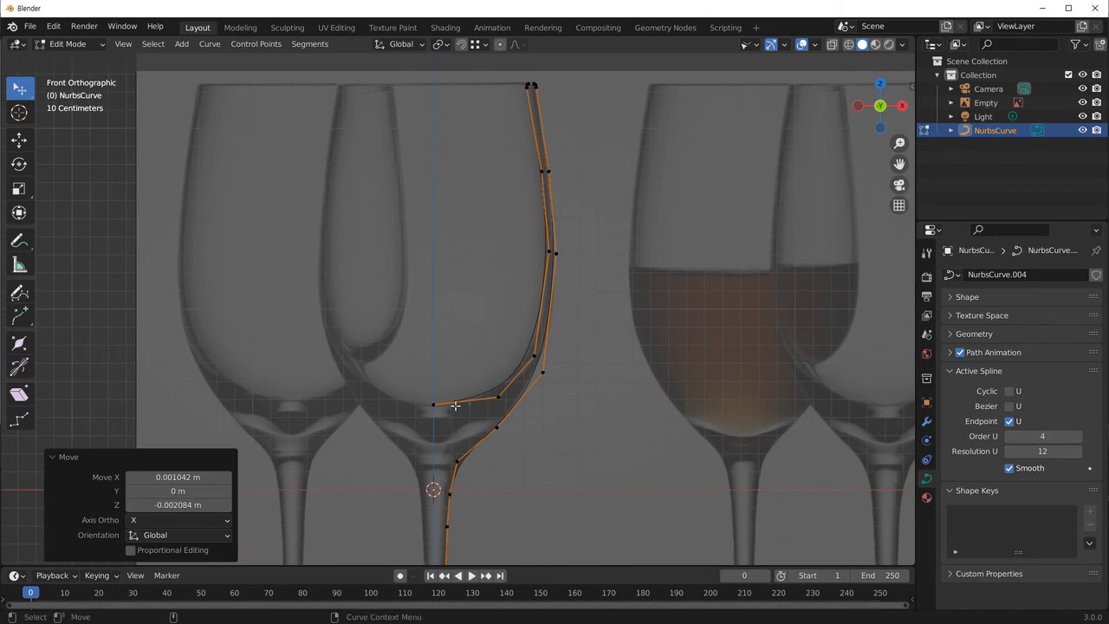
click(433, 404)
shift+middle_drag(539, 455, 530, 451)
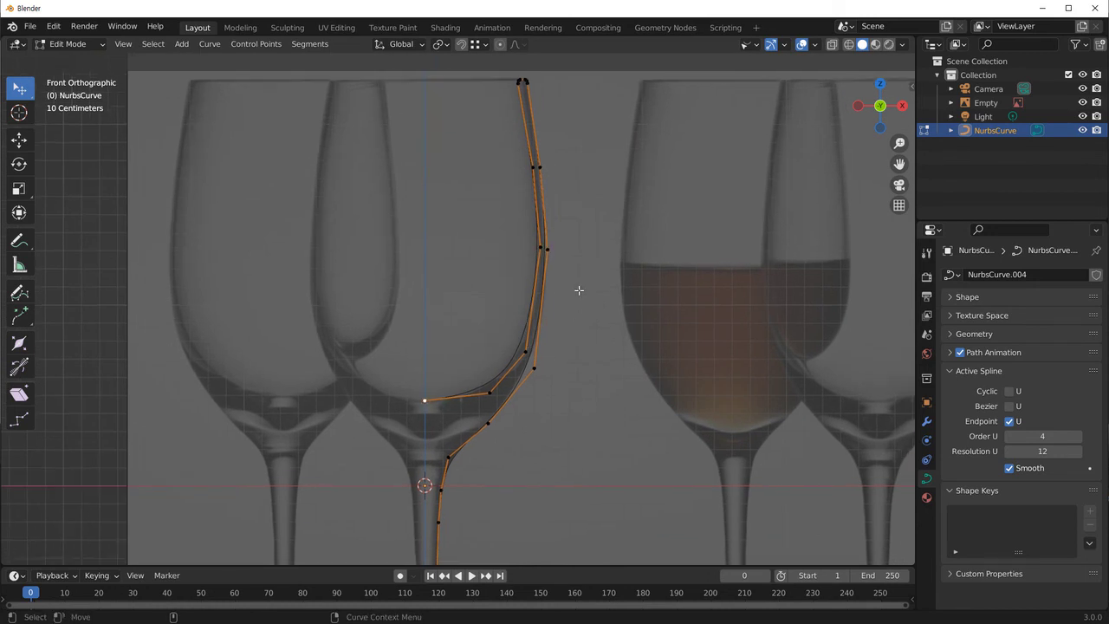
key(n)
click(805, 114)
Confirm the point's X as 0 m, deselect all curve points, and return to Object Mode.
key(Return)
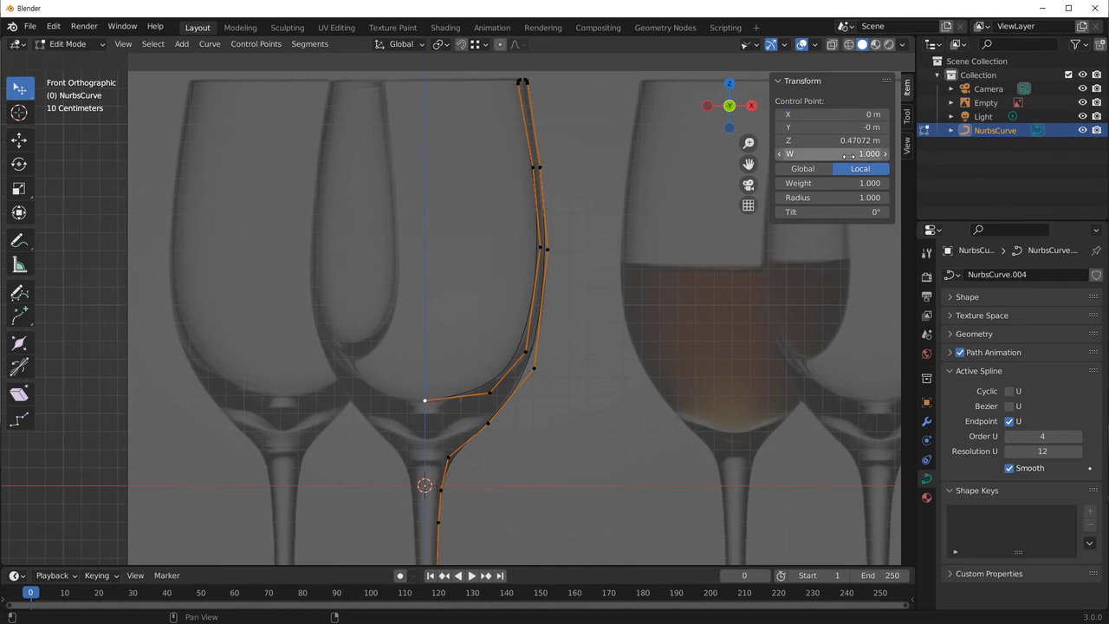
shift+middle_drag(624, 349, 436, 449)
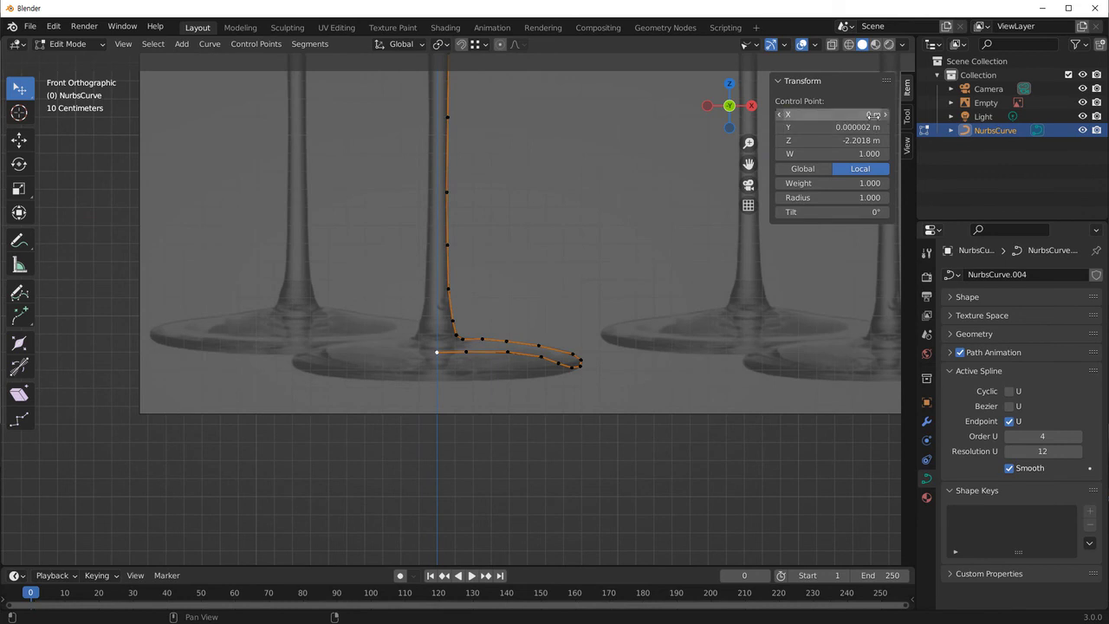
scroll(481, 400, down, 3)
scroll(418, 289, down, 1)
scroll(418, 289, up, 2)
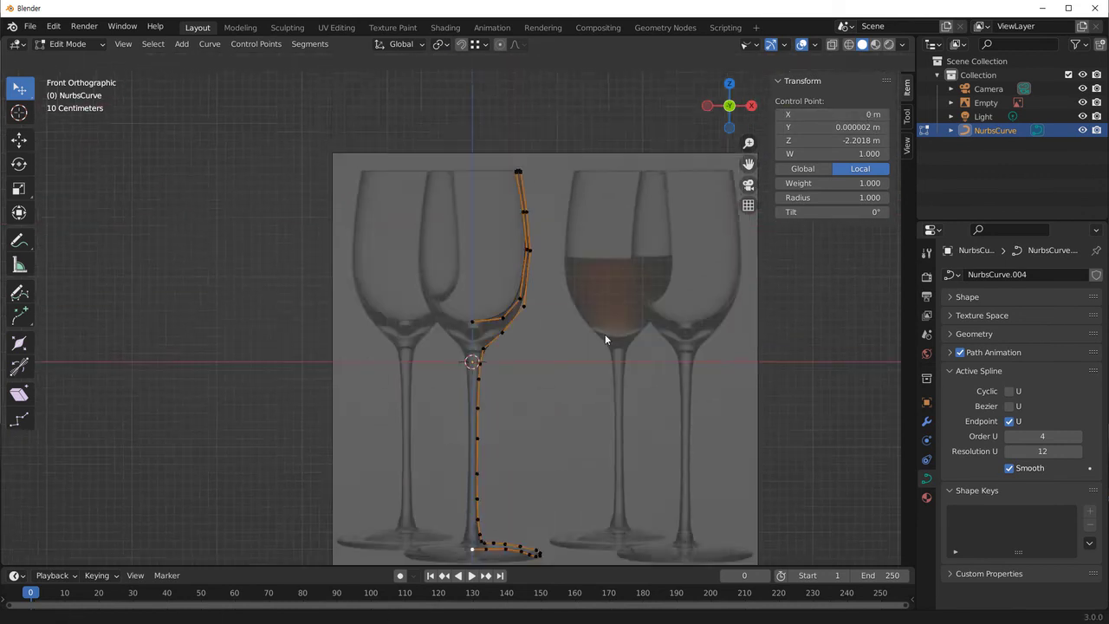
scroll(605, 334, down, 2)
click(520, 344)
mouse_move(520, 344)
shift+middle_down()
mouse_move(519, 367)
mouse_move(463, 378)
mouse_move(448, 145)
shift+middle_up()
key(Tab)
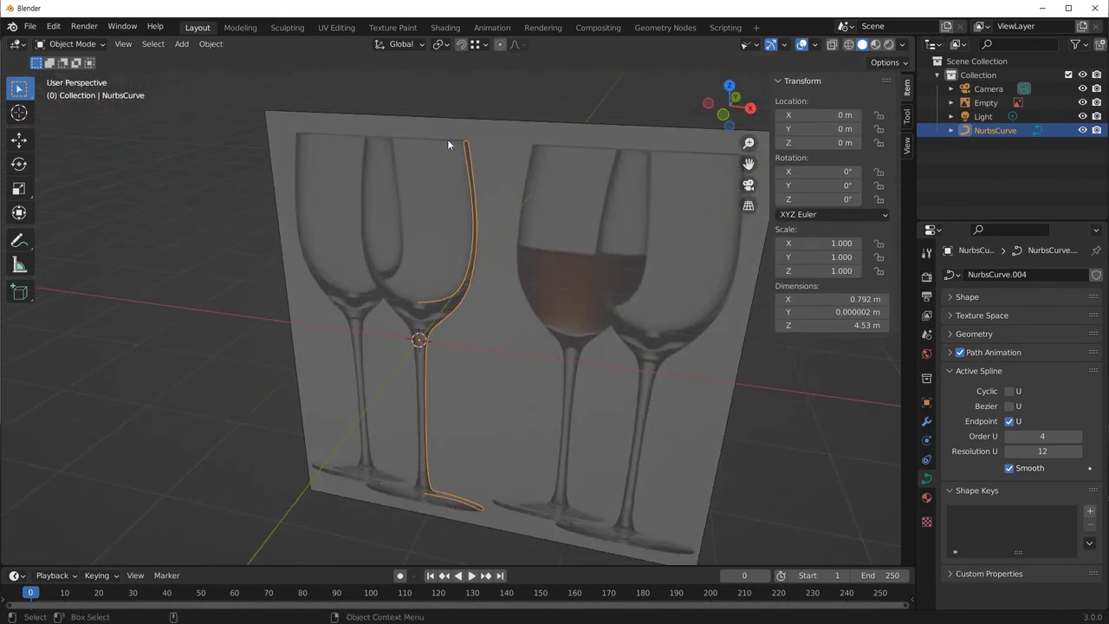
Select the NurbsCurve profile and add a Screw modifier in the Modifier properties.
mouse_move(454, 456)
middle_down()
mouse_move(519, 410)
mouse_move(420, 439)
mouse_move(447, 450)
mouse_move(452, 430)
mouse_move(509, 437)
middle_up()
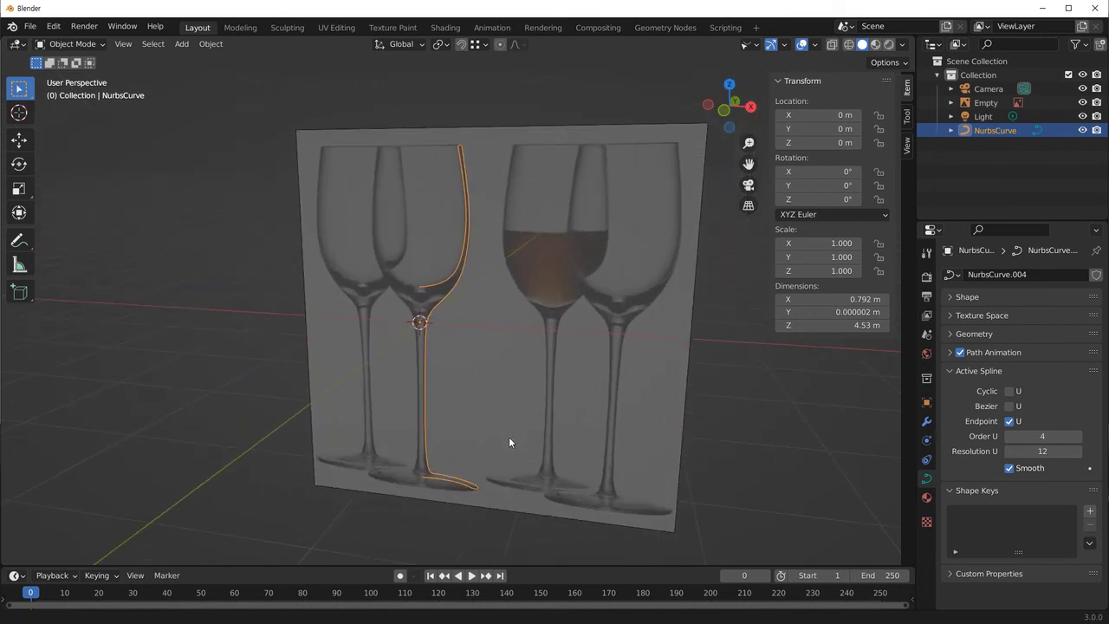
key(alt+a)
click(452, 274)
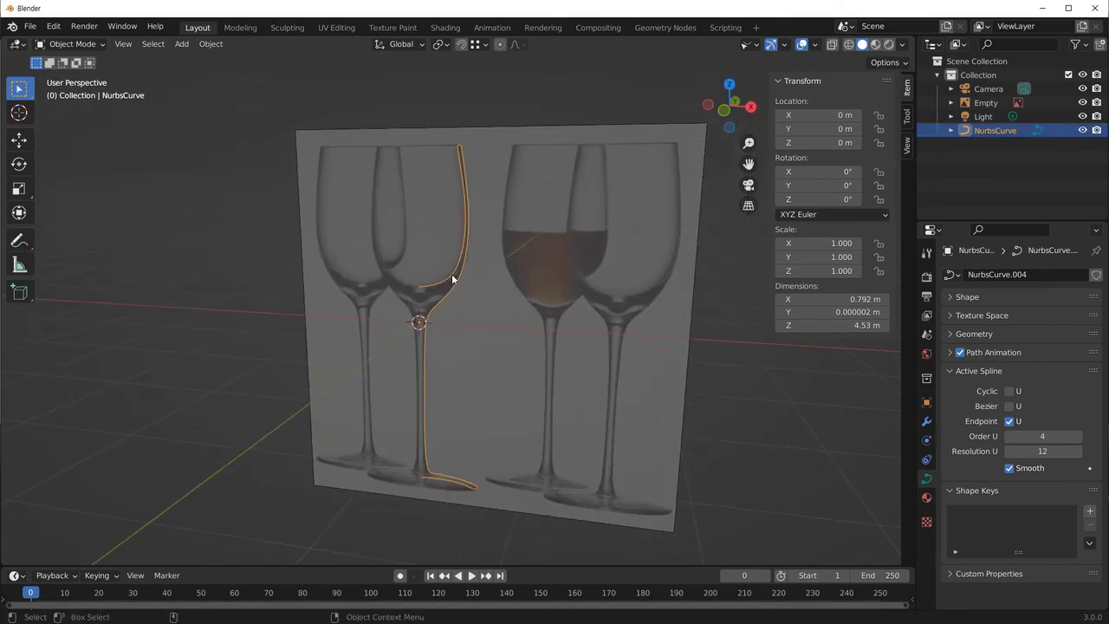
click(927, 422)
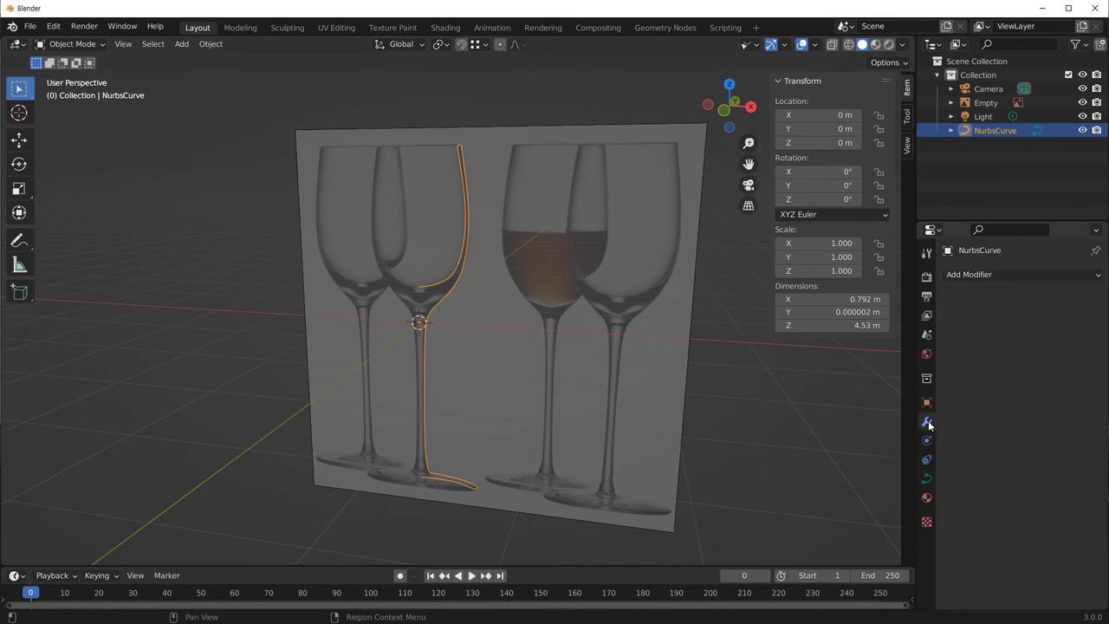
click(979, 275)
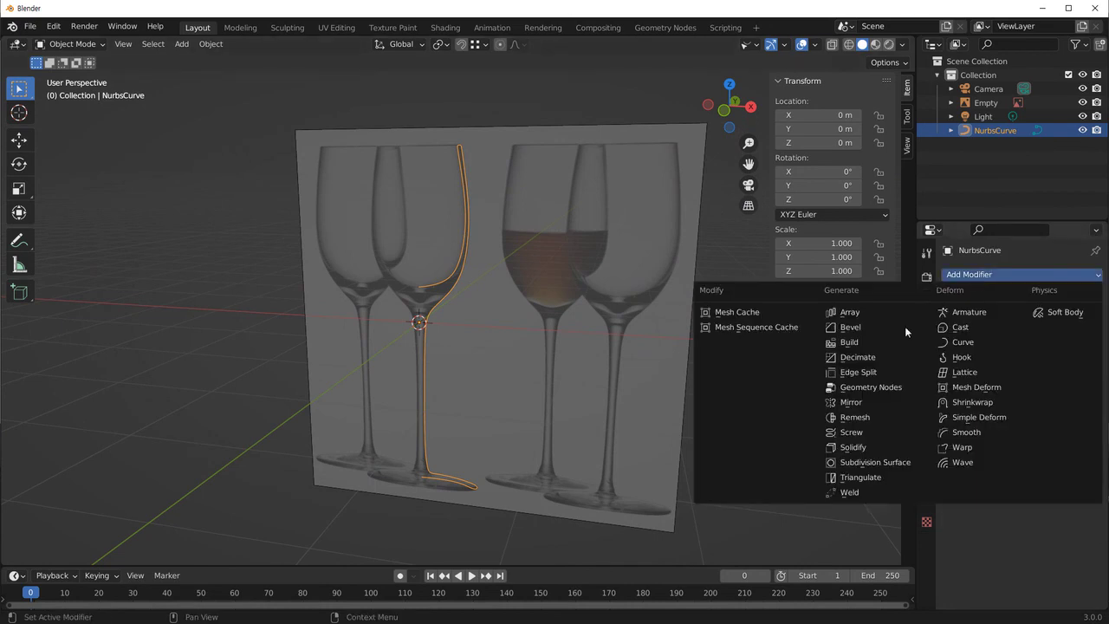
click(882, 432)
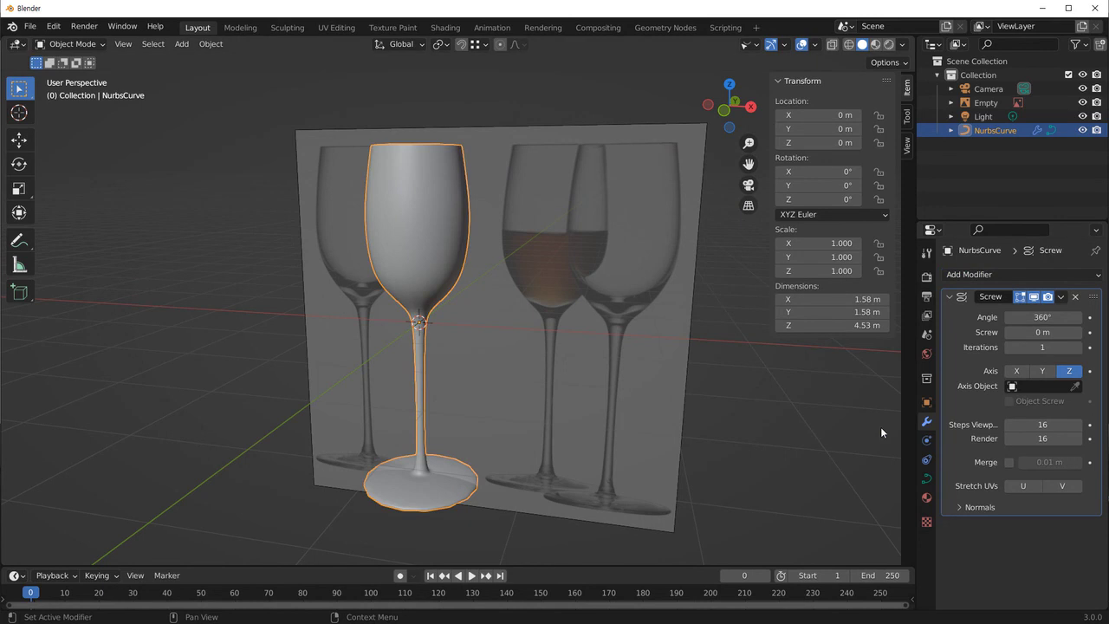
Keep the Screw axis on Z and set its angle to 360° for a full revolve.
click(1018, 371)
click(1043, 371)
click(1069, 371)
click(1043, 371)
click(1068, 371)
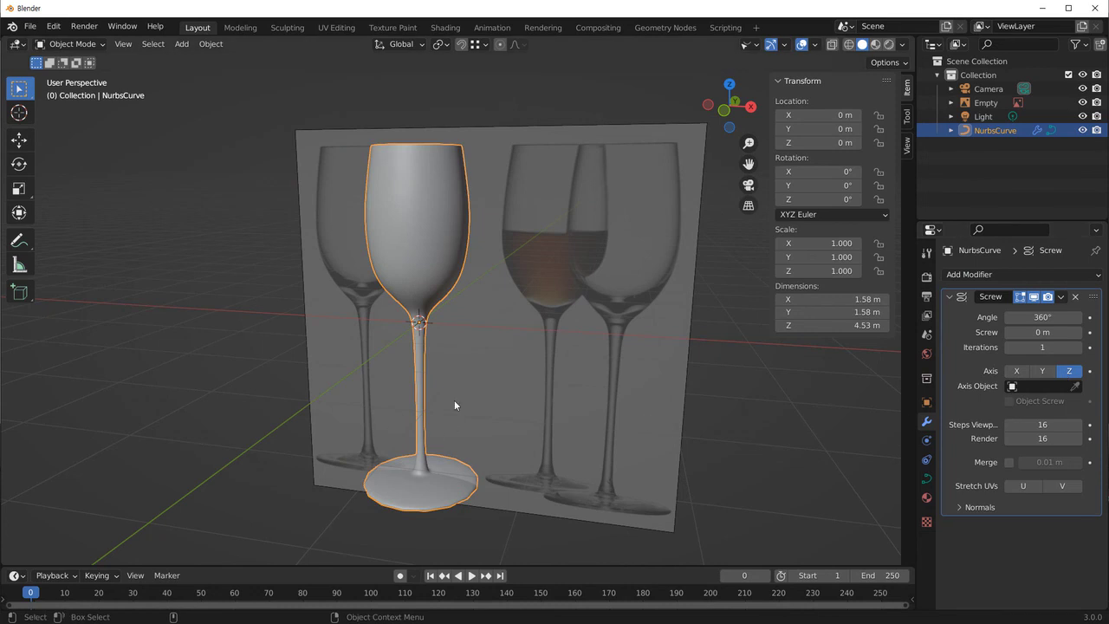
mouse_move(1042, 318)
mouse_down()
mouse_move(997, 318)
mouse_move(1044, 319)
mouse_up()
click(1043, 319)
text(360)
key(Return)
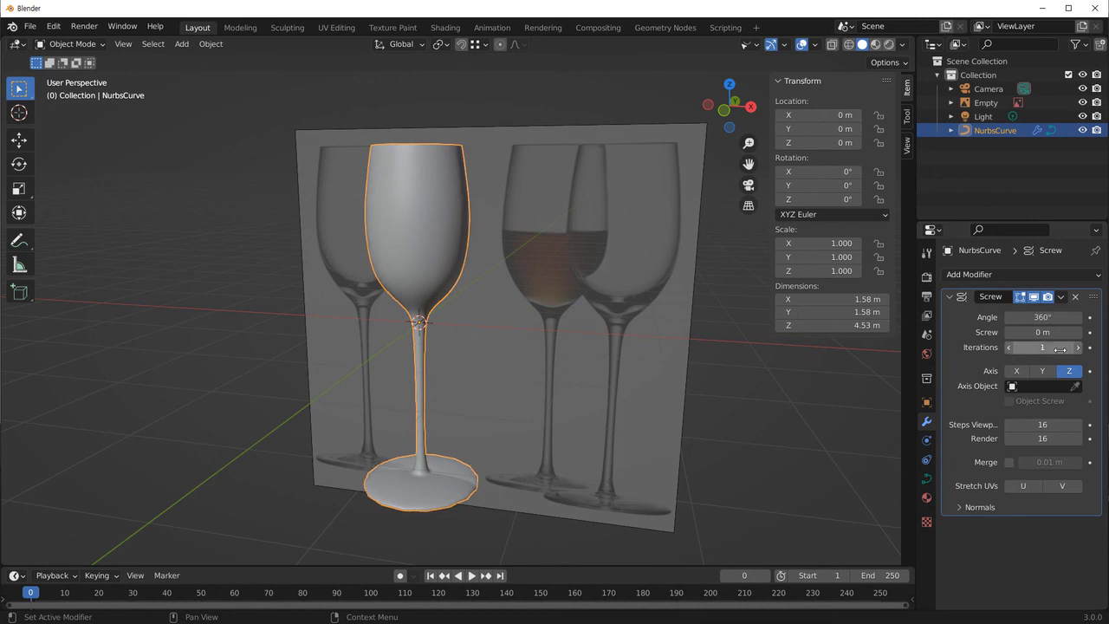
mouse_move(485, 344)
middle_down()
mouse_move(507, 448)
mouse_move(495, 357)
mouse_move(540, 394)
middle_up()
click(714, 412)
click(655, 343)
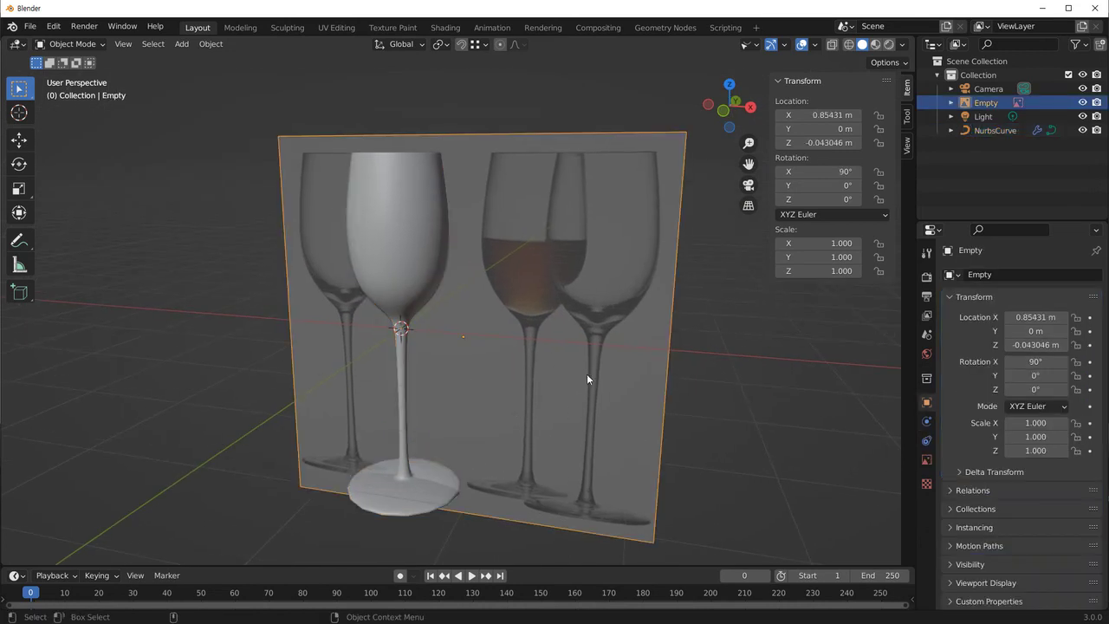
click(1083, 103)
mouse_move(526, 313)
middle_down()
mouse_move(541, 292)
mouse_move(469, 187)
middle_up()
click(435, 244)
middle_drag(435, 243, 446, 286)
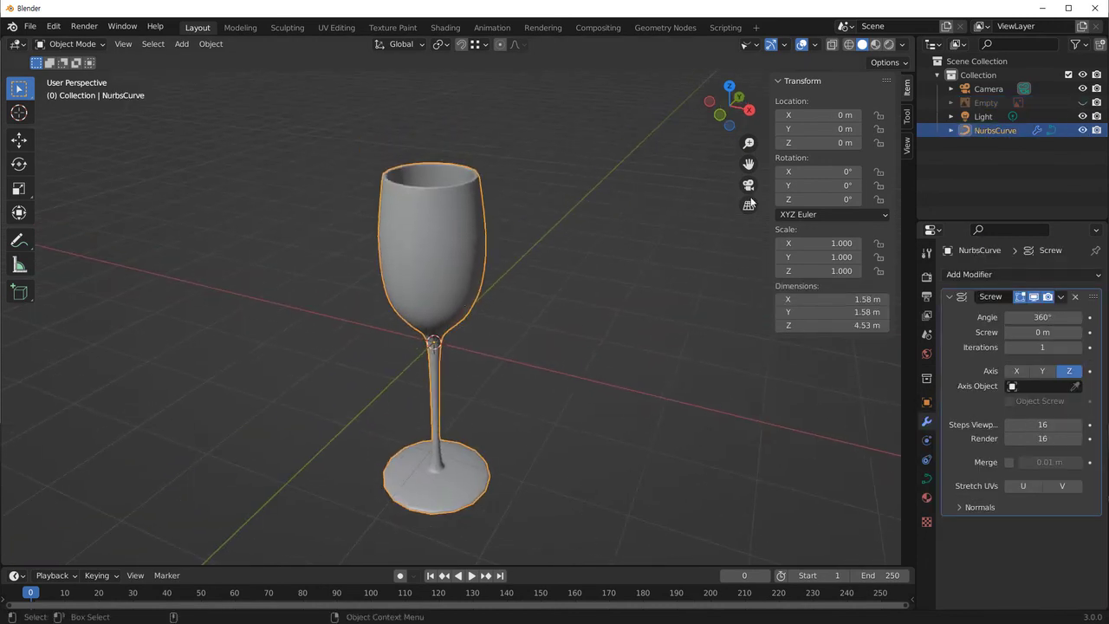
click(815, 45)
click(729, 273)
key(n)
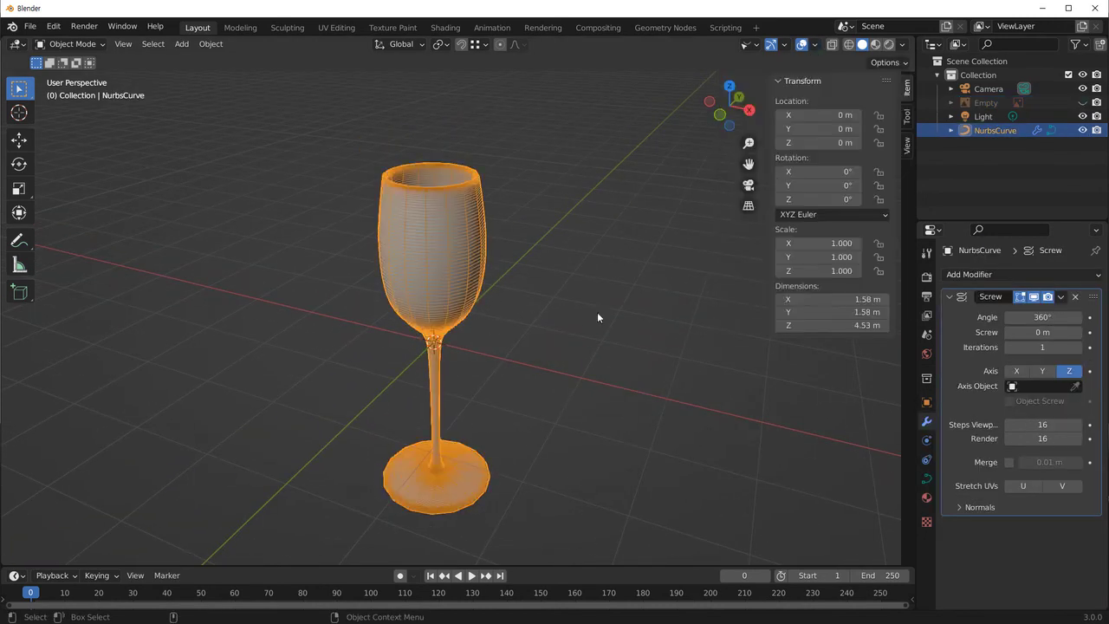
scroll(593, 335, up, 2)
scroll(596, 322, up, 2)
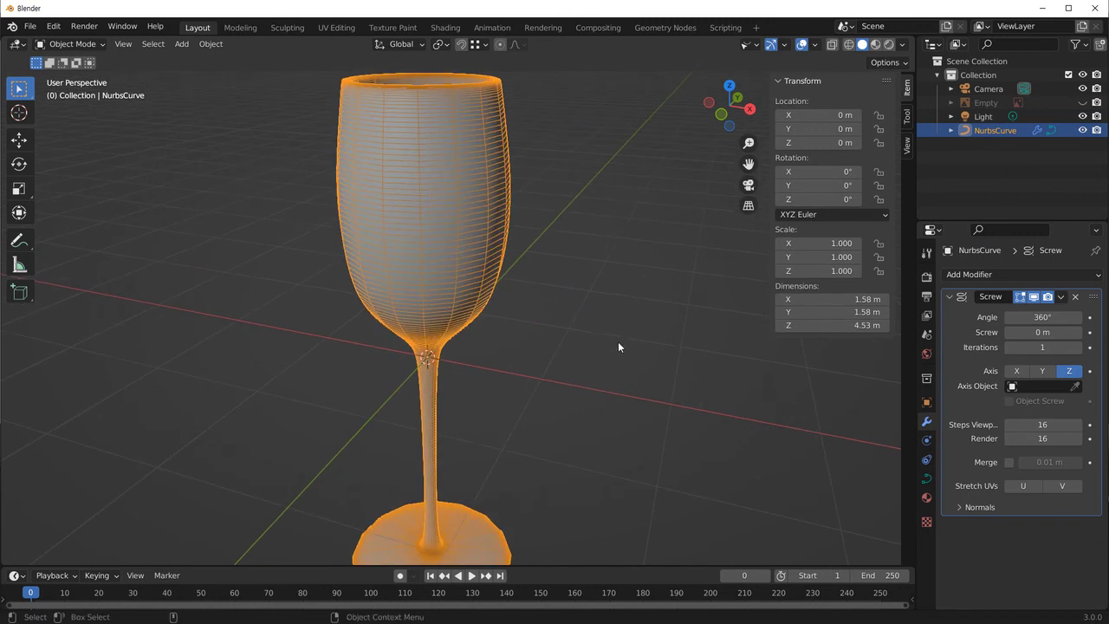
mouse_move(553, 278)
middle_down()
mouse_move(503, 287)
mouse_move(496, 350)
middle_up()
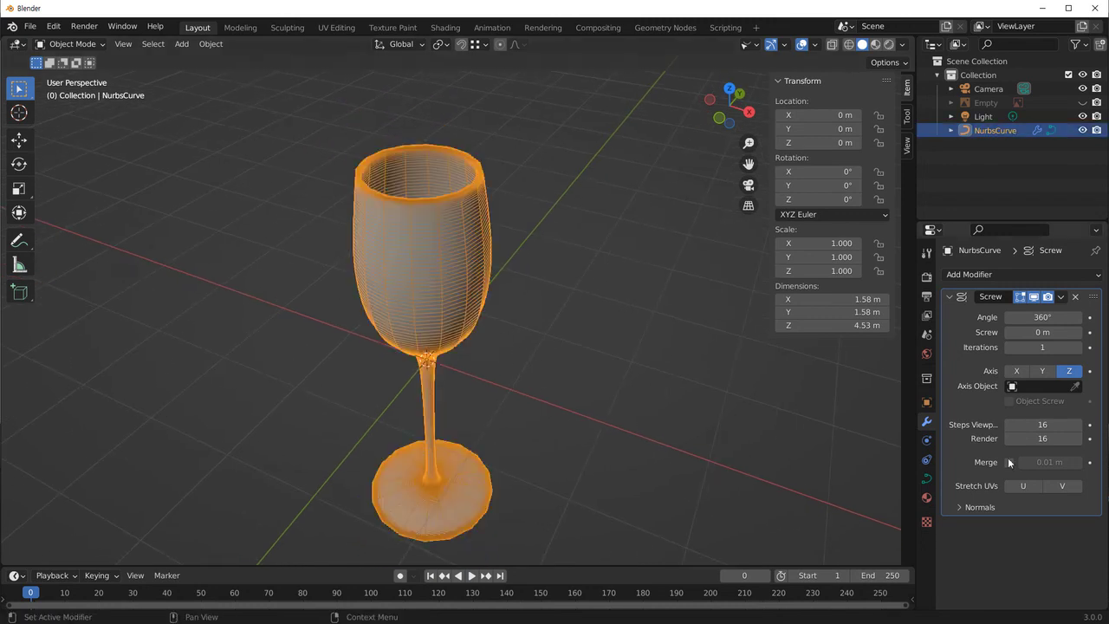
text(8)
key(Return)
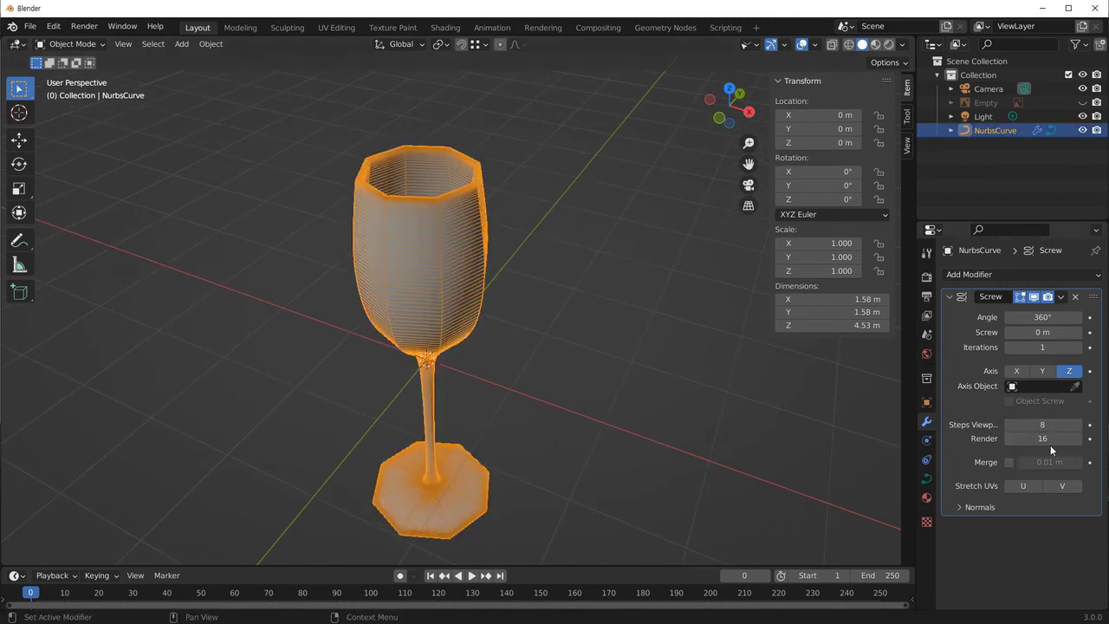
mouse_move(489, 352)
middle_down()
mouse_move(558, 401)
mouse_move(524, 381)
middle_up()
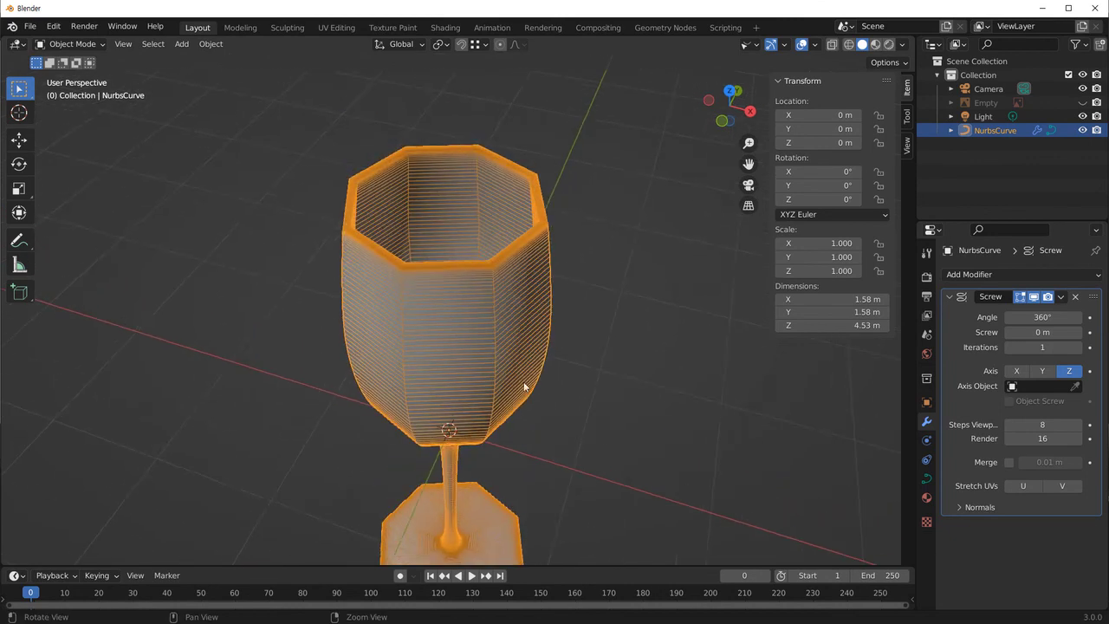
scroll(524, 381, up, 2)
scroll(550, 405, up, 3)
scroll(485, 409, up, 2)
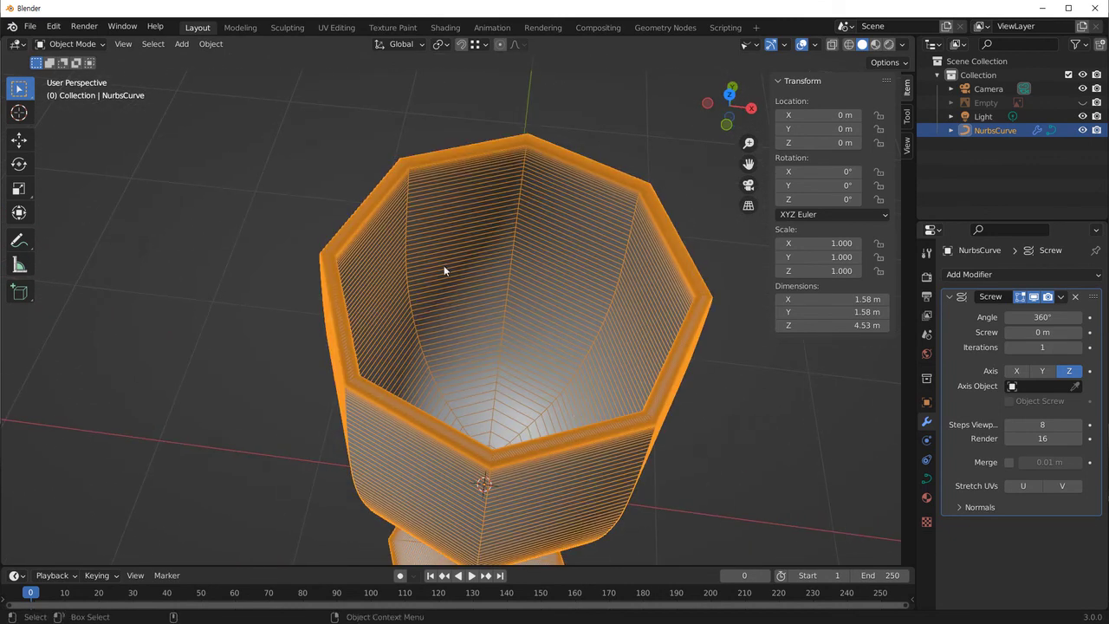
click(1043, 425)
text(16)
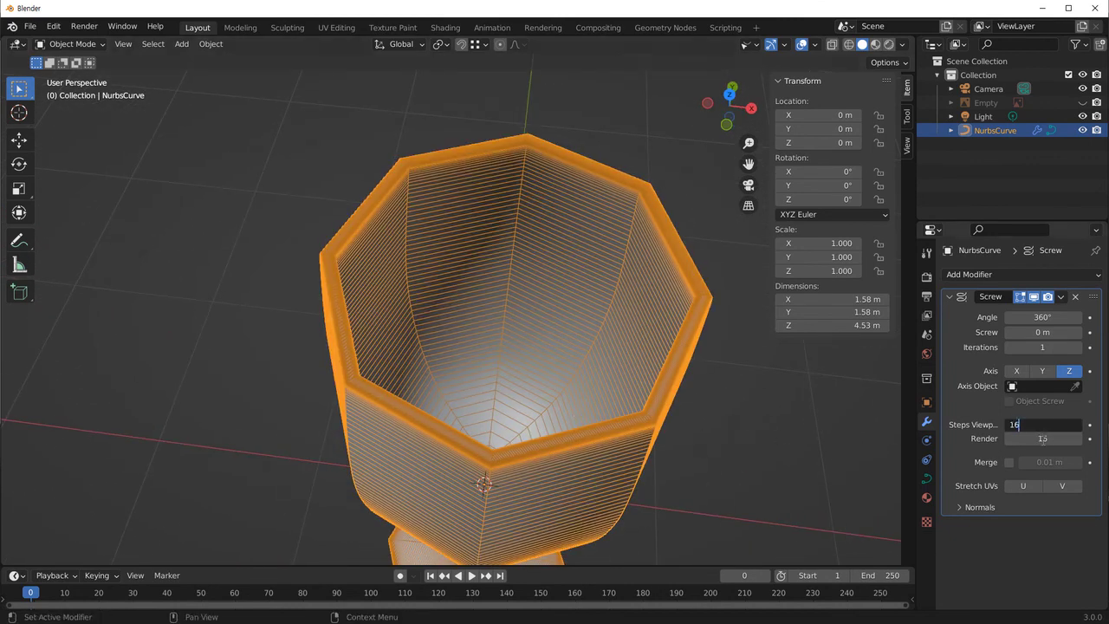
key(Return)
scroll(526, 451, down, 6)
mouse_move(526, 451)
middle_down()
mouse_move(533, 391)
mouse_move(355, 248)
mouse_move(382, 260)
mouse_move(464, 389)
mouse_move(459, 433)
mouse_move(436, 423)
middle_up()
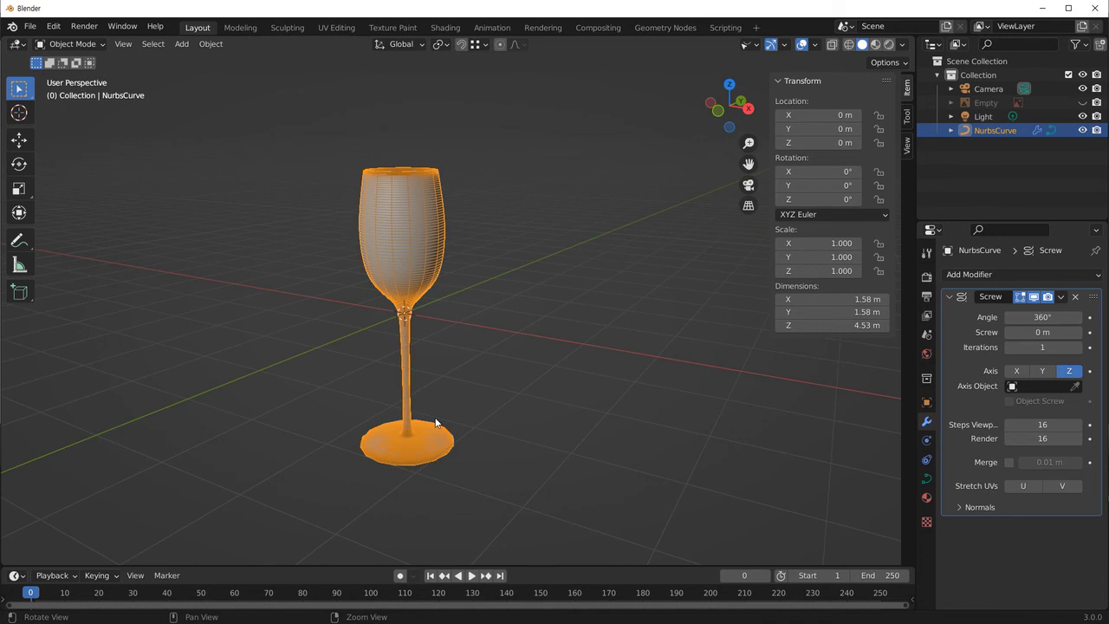
middle_drag(490, 322, 512, 367)
scroll(520, 363, up, 2)
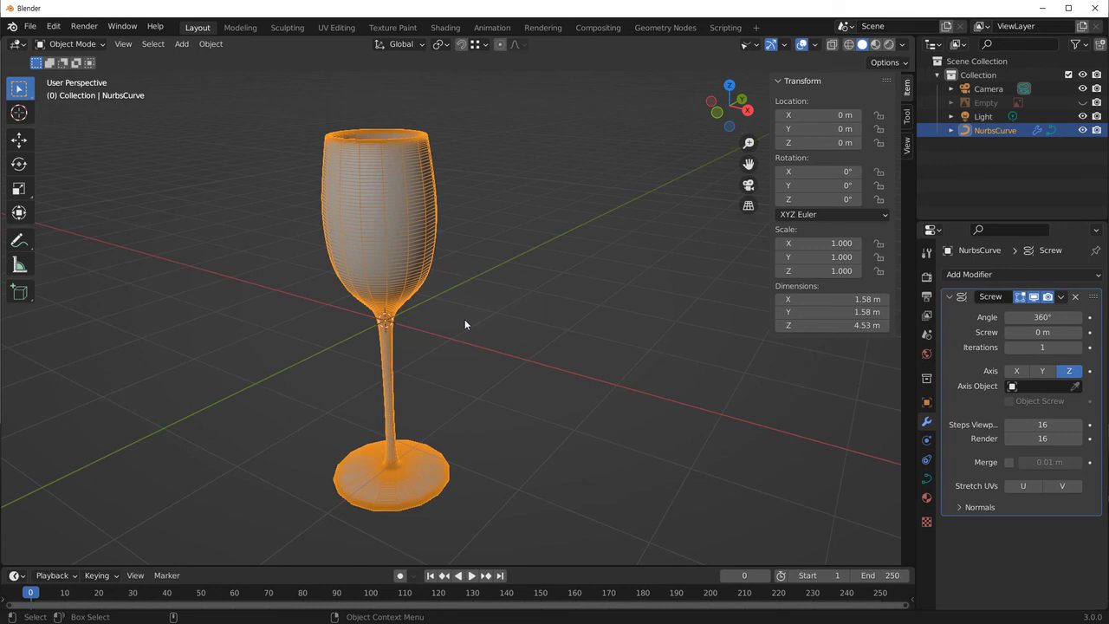
Convert the NurbsCurve glass to a mesh copy with Keep Original enabled.
click(526, 328)
click(997, 130)
click(429, 333)
click(382, 241)
middle_drag(382, 241, 510, 255)
right_click(468, 191)
mouse_move(404, 189)
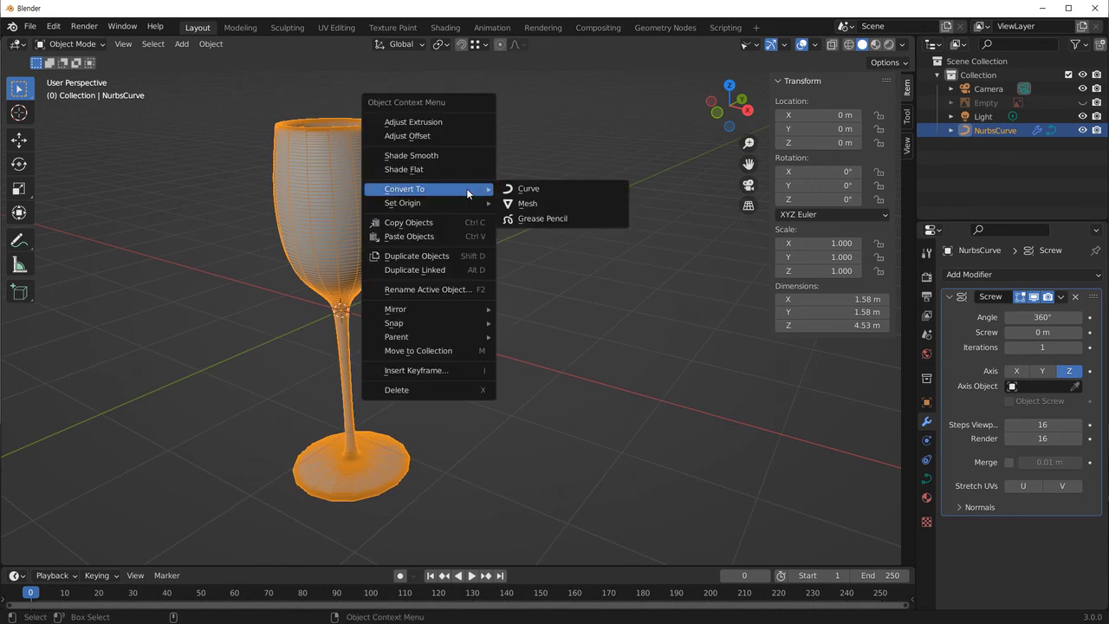
click(554, 203)
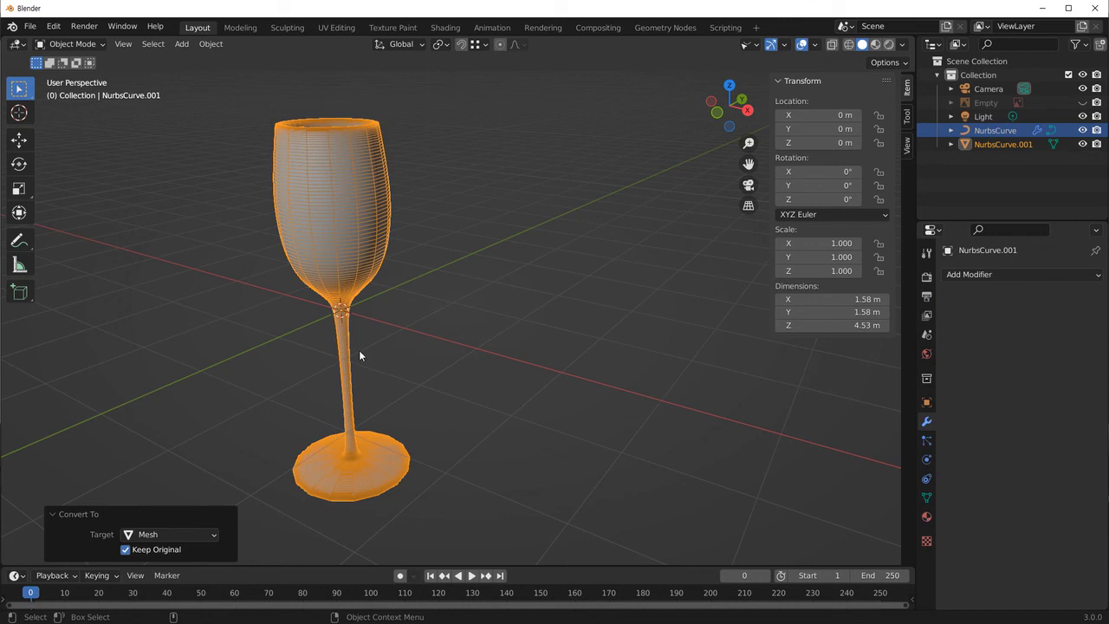
click(127, 550)
click(126, 550)
Move the mesh copy 2.1469 m along X beside the original glass.
scroll(440, 356, down, 1)
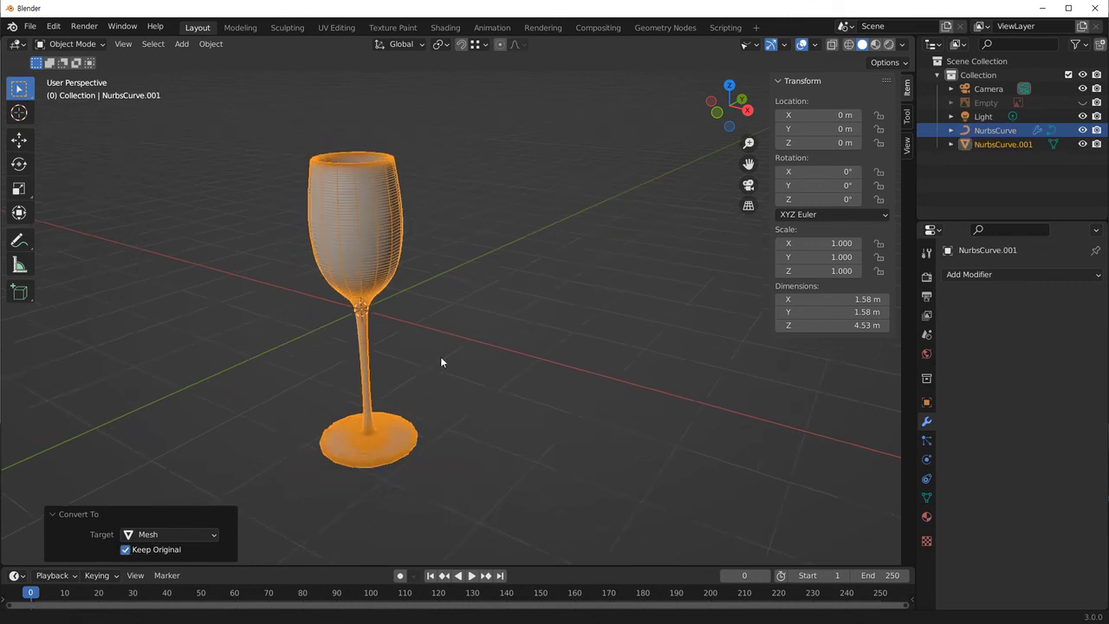
shift+middle_drag(440, 362, 440, 353)
key(g)
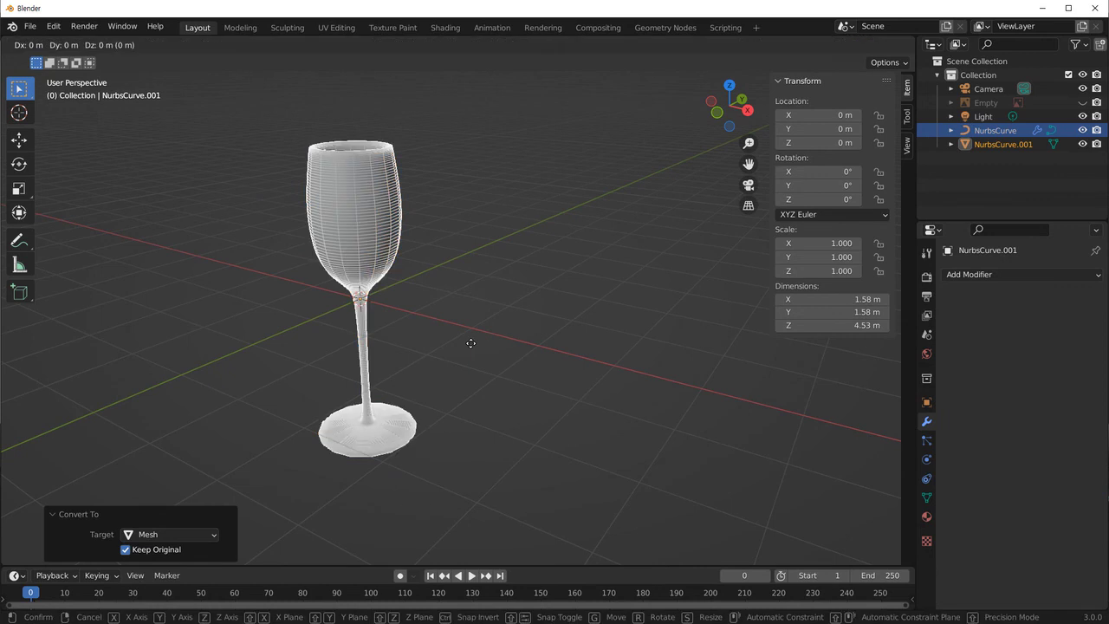
key(x)
click(590, 378)
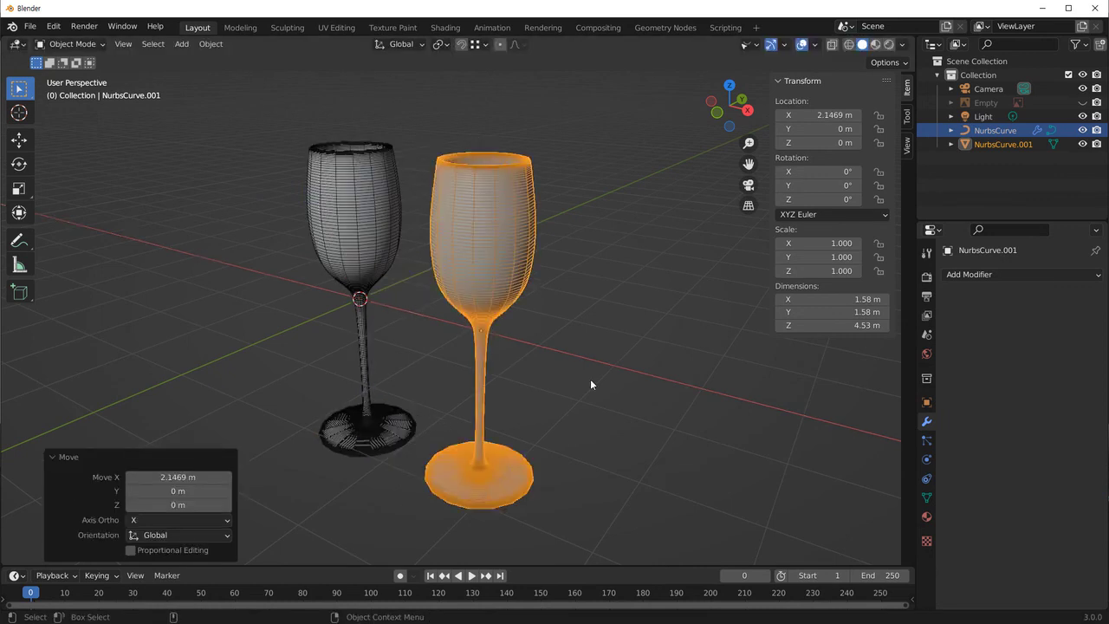
mouse_move(555, 404)
middle_down()
mouse_move(569, 354)
mouse_move(488, 376)
middle_up()
Enter Edit Mode on the mesh glass and select a vertex in vertex mode.
click(568, 354)
click(510, 212)
key(Tab)
key(1)
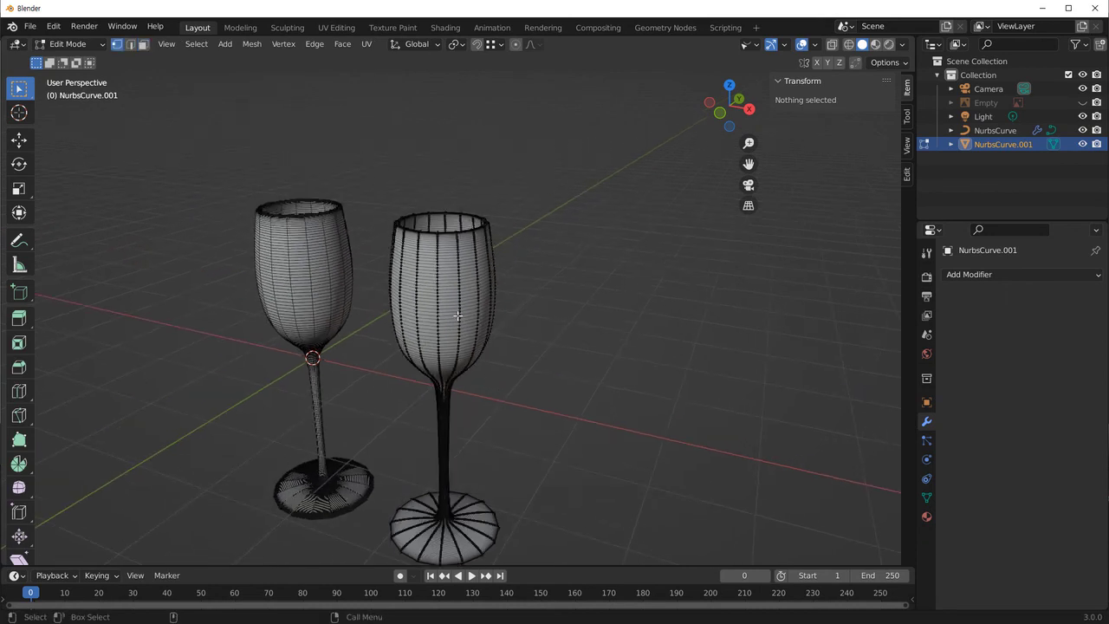
scroll(499, 411, up, 2)
scroll(499, 410, up, 1)
click(439, 269)
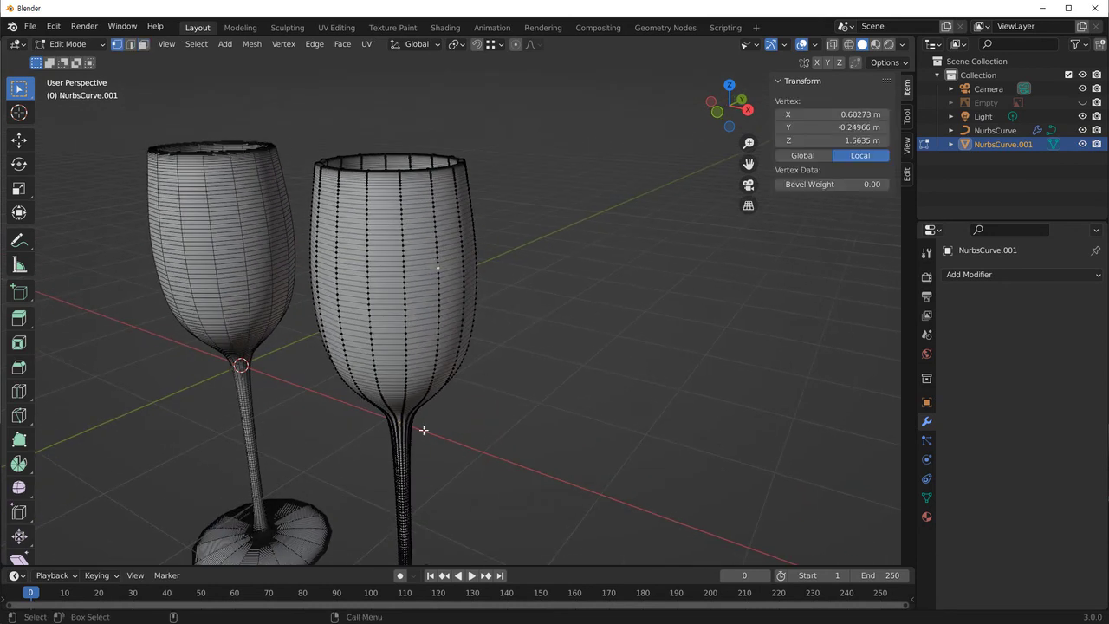
middle_drag(459, 360, 483, 365)
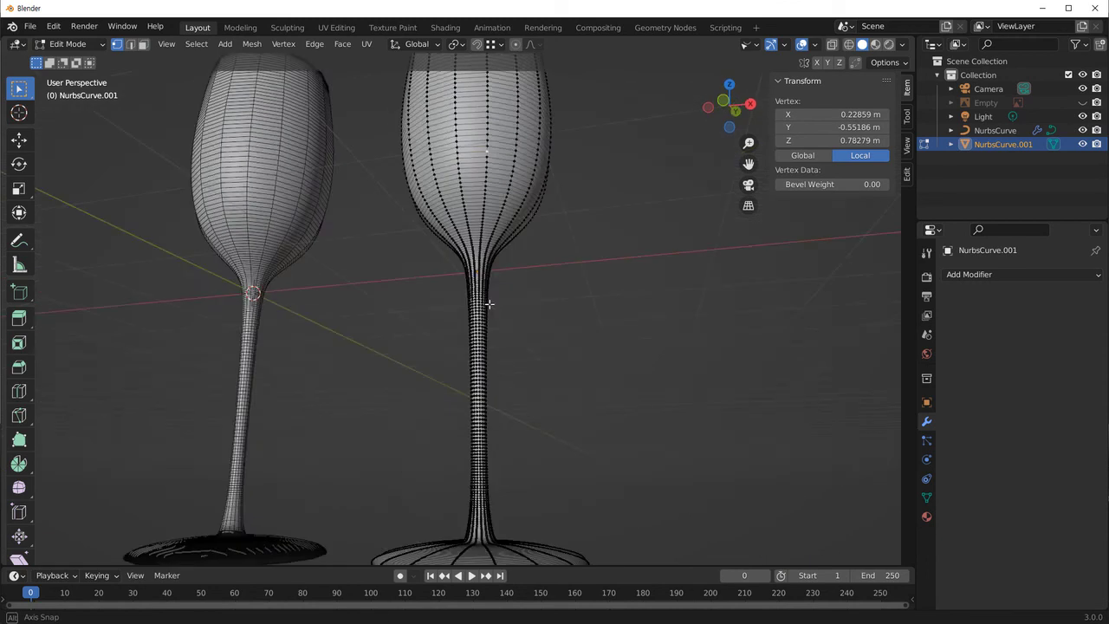
Switch to face select and pick several faces on the right glass.
key(3)
click(483, 274)
click(482, 303)
click(483, 313)
click(414, 282)
scroll(520, 329, down, 1)
scroll(457, 279, down, 2)
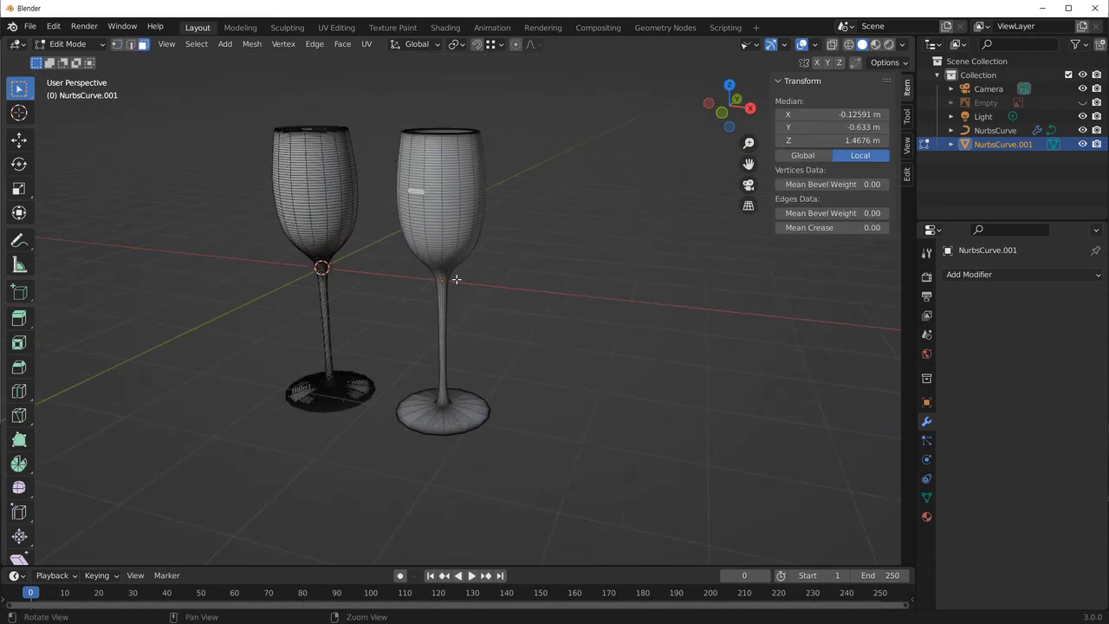
Return to Object Mode and select the right wine glass.
key(Tab)
click(528, 295)
mouse_move(527, 295)
middle_down()
mouse_move(524, 356)
mouse_move(457, 332)
mouse_move(513, 352)
middle_up()
click(444, 354)
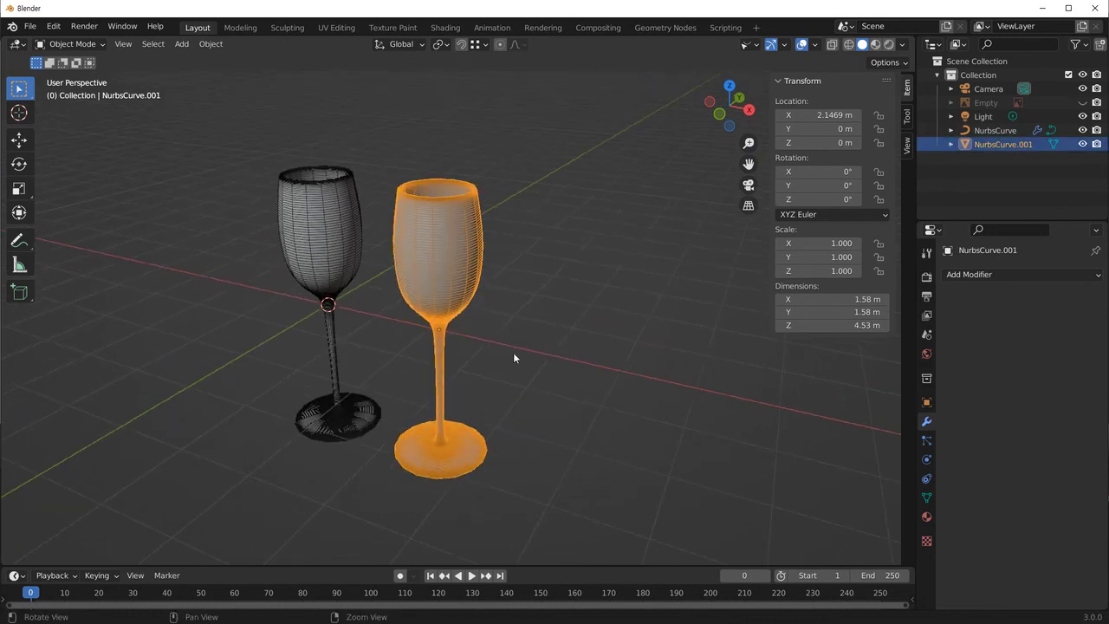
Add a level 3 Subdivision Surface modifier to the mesh glass with Ctrl+3.
key(ctrl+3)
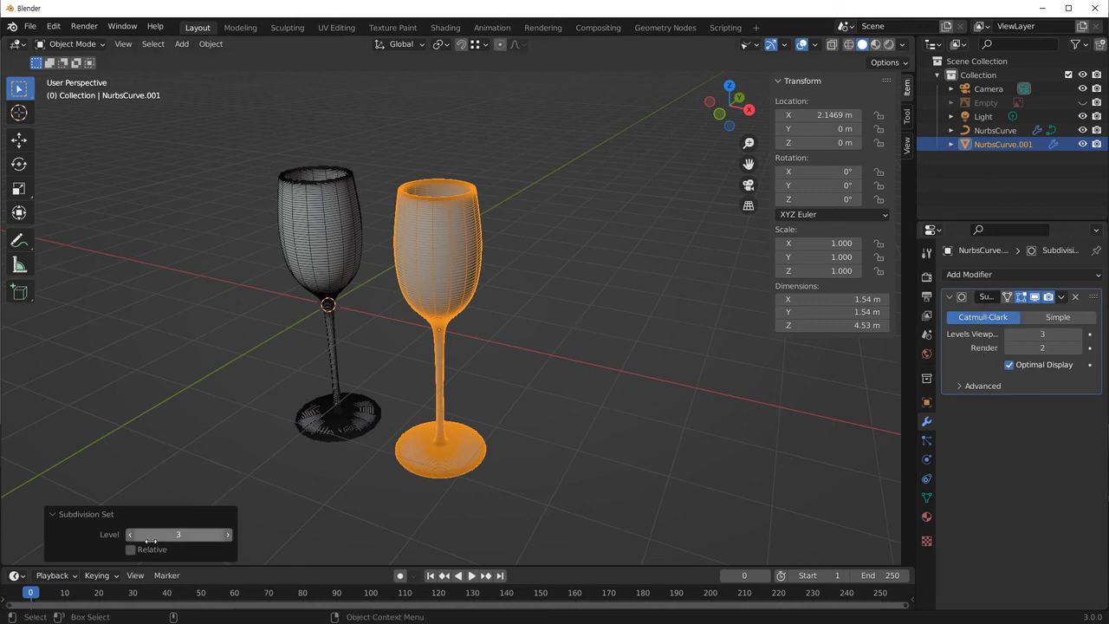
middle_drag(302, 486, 543, 354)
click(543, 353)
Turn off the Wireframe viewport overlay and show the transform sidebar.
click(814, 44)
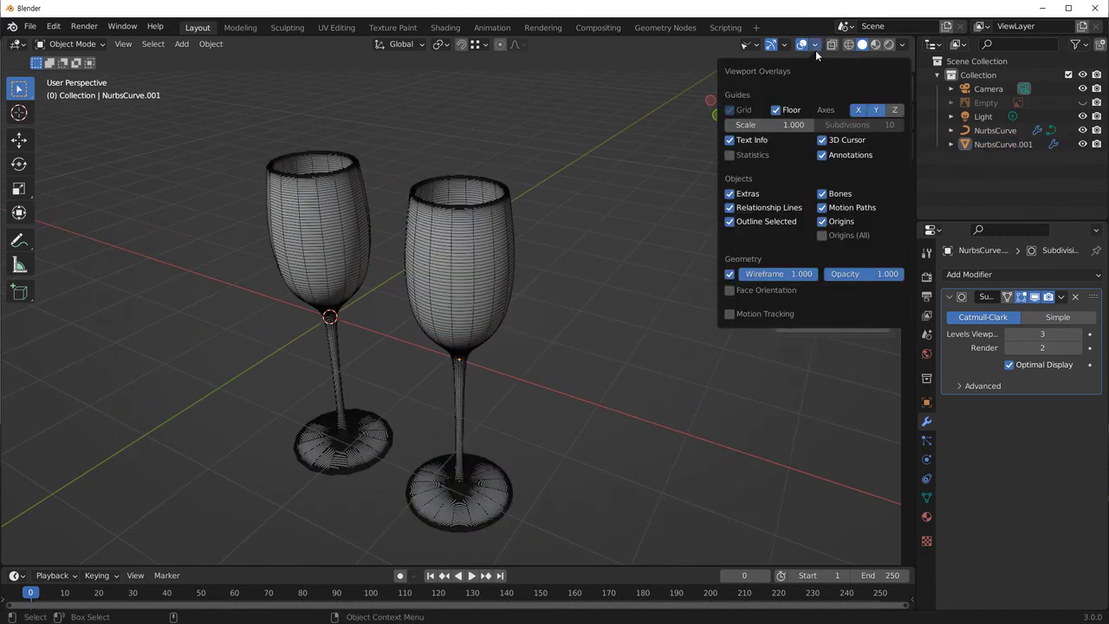
click(730, 274)
key(n)
mouse_move(577, 326)
middle_down()
mouse_move(455, 416)
mouse_move(425, 466)
middle_up()
click(371, 444)
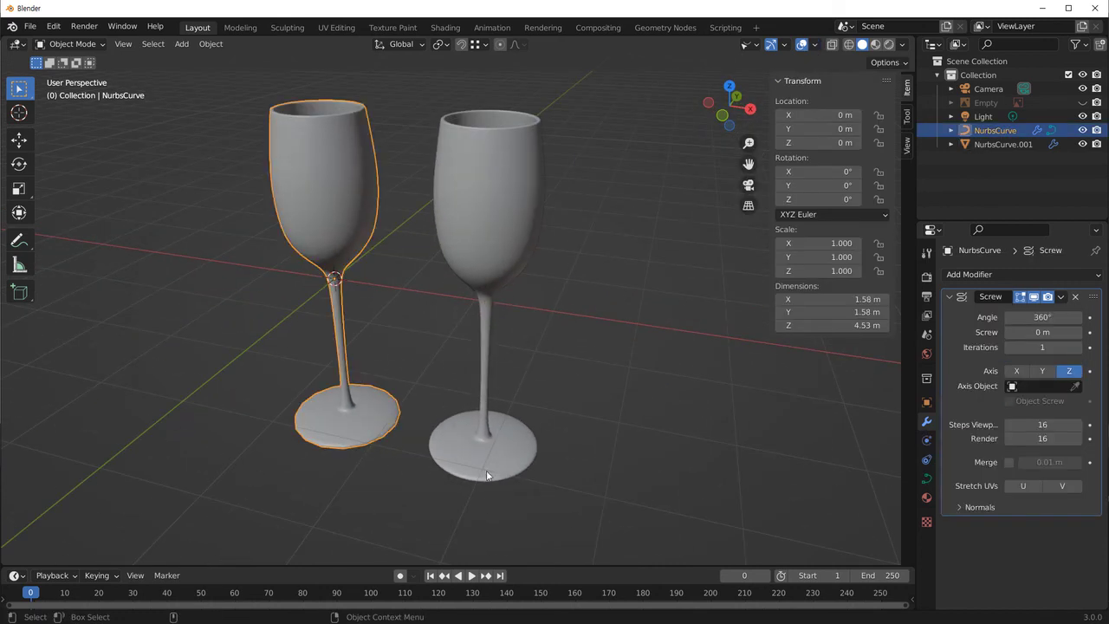
scroll(489, 460, up, 3)
scroll(513, 473, up, 2)
scroll(444, 376, up, 3)
mouse_move(444, 375)
middle_down()
mouse_move(468, 274)
mouse_move(456, 433)
mouse_move(471, 330)
mouse_move(419, 295)
mouse_move(428, 473)
mouse_move(413, 214)
mouse_move(415, 350)
mouse_move(396, 357)
mouse_move(453, 355)
mouse_move(451, 332)
mouse_move(478, 364)
middle_up()
scroll(442, 355, down, 3)
mouse_move(408, 347)
middle_down()
mouse_move(385, 366)
mouse_move(448, 356)
middle_up()
click(535, 306)
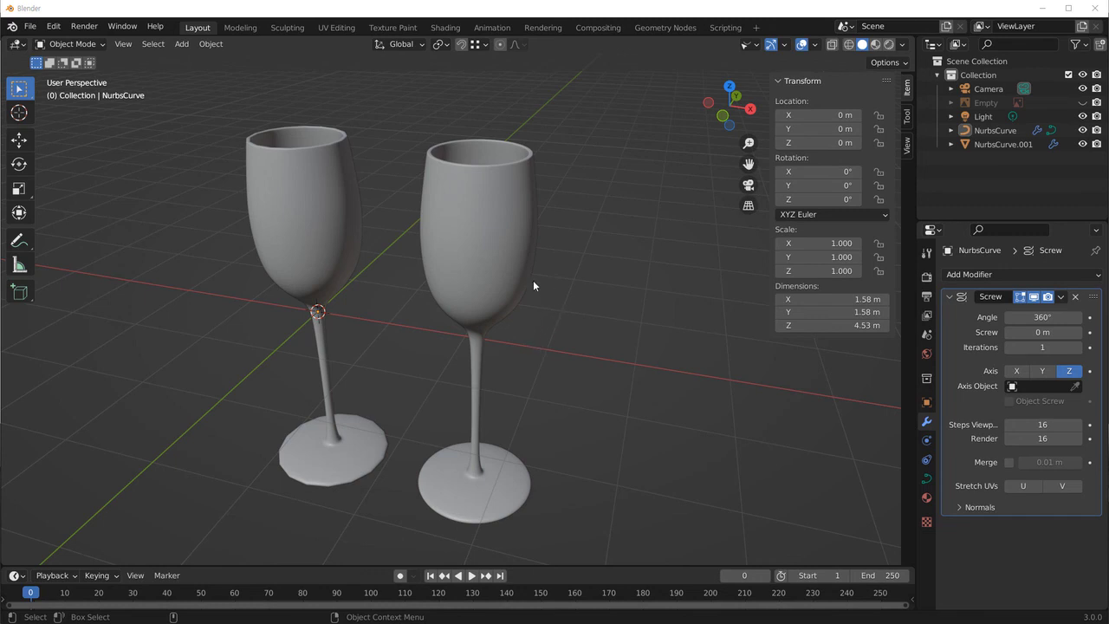
click(498, 255)
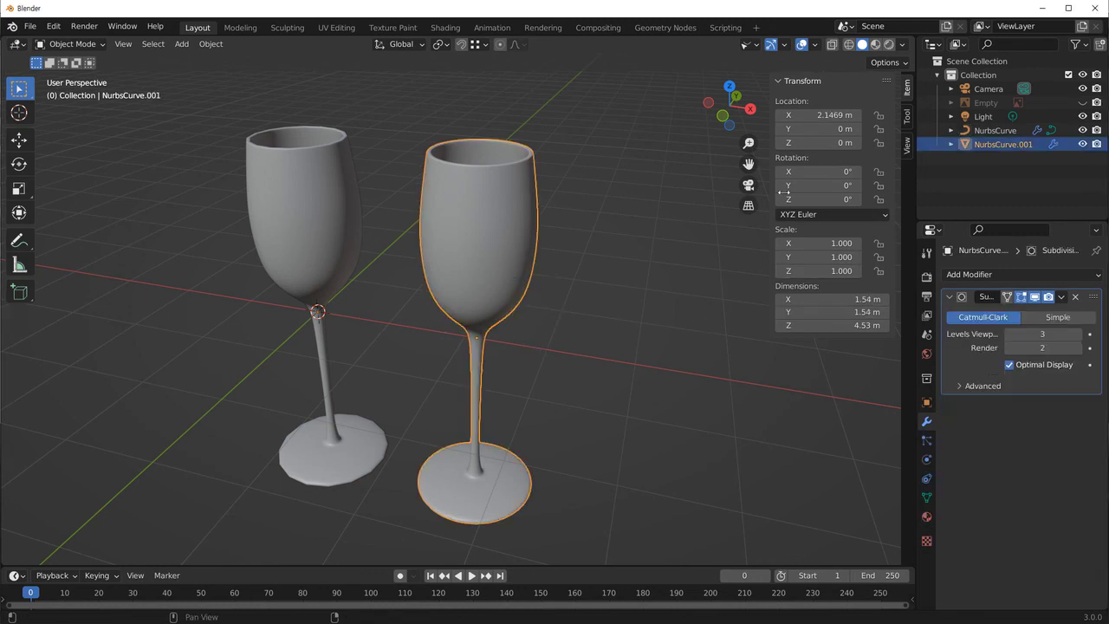
click(577, 271)
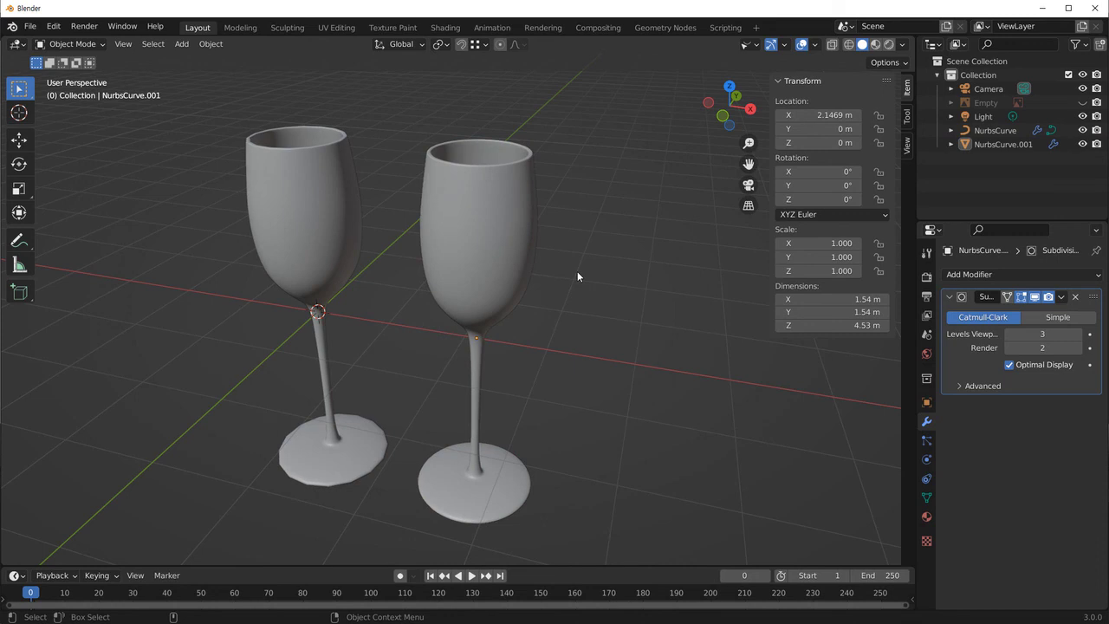
Rename the right mesh glass to 'Wine Glass'.
click(505, 260)
key(F2)
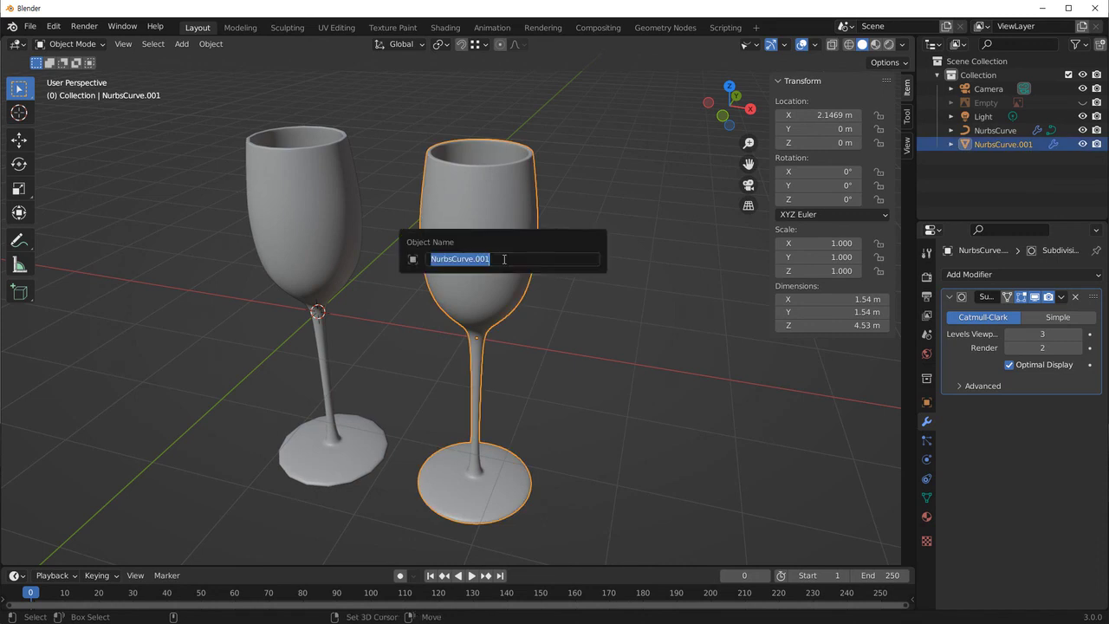
text(Wine Glass)
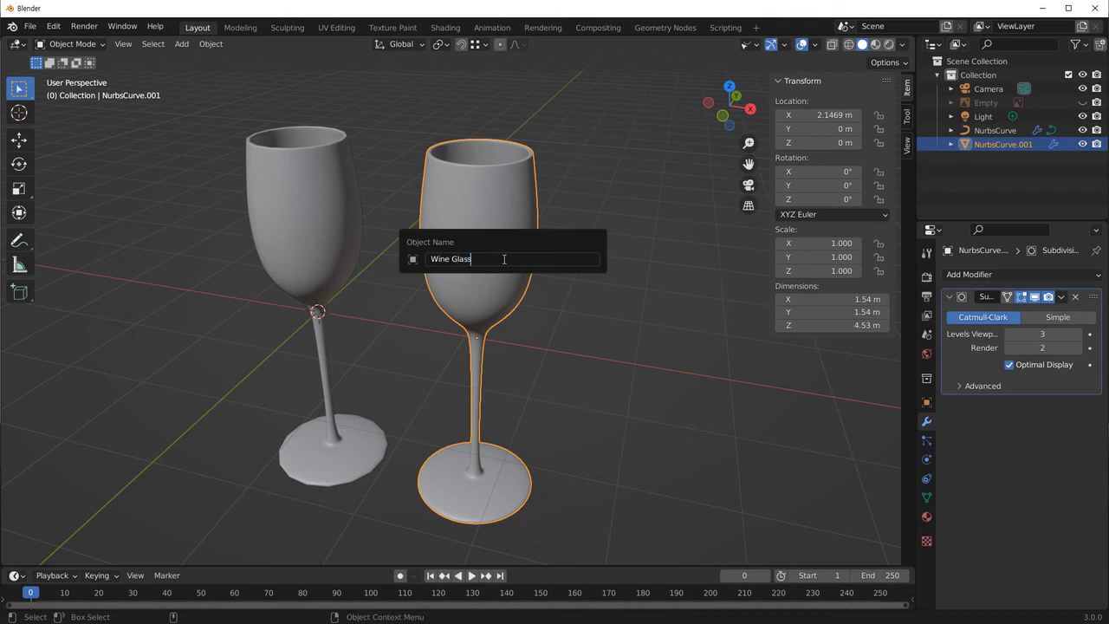
key(Return)
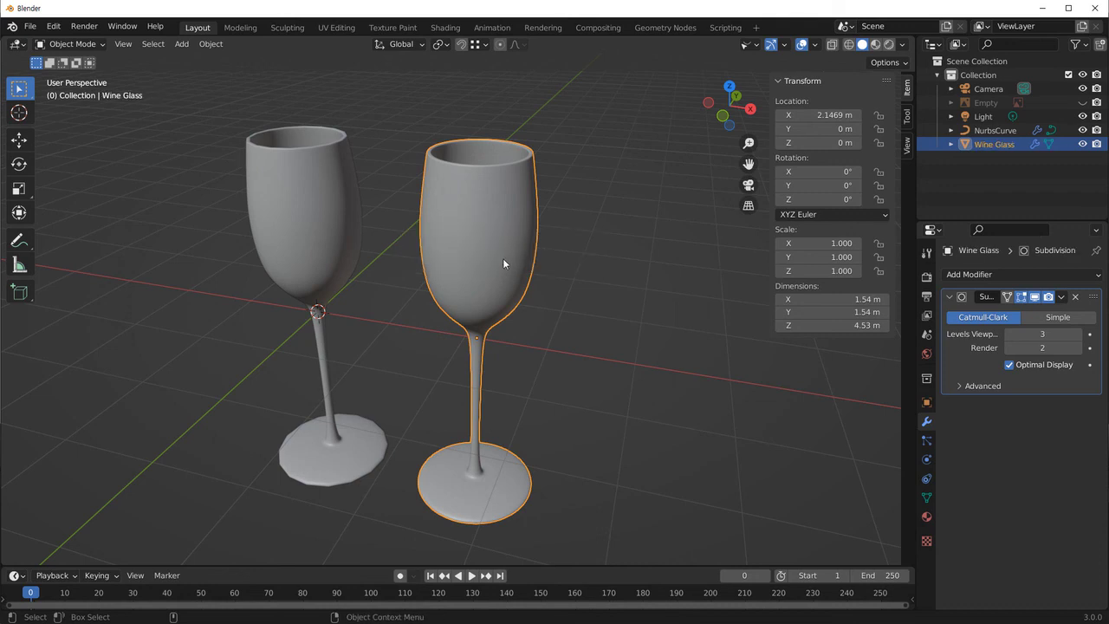
Hide the original NurbsCurve glass in the Outliner so only Wine Glass shows.
click(560, 276)
click(318, 223)
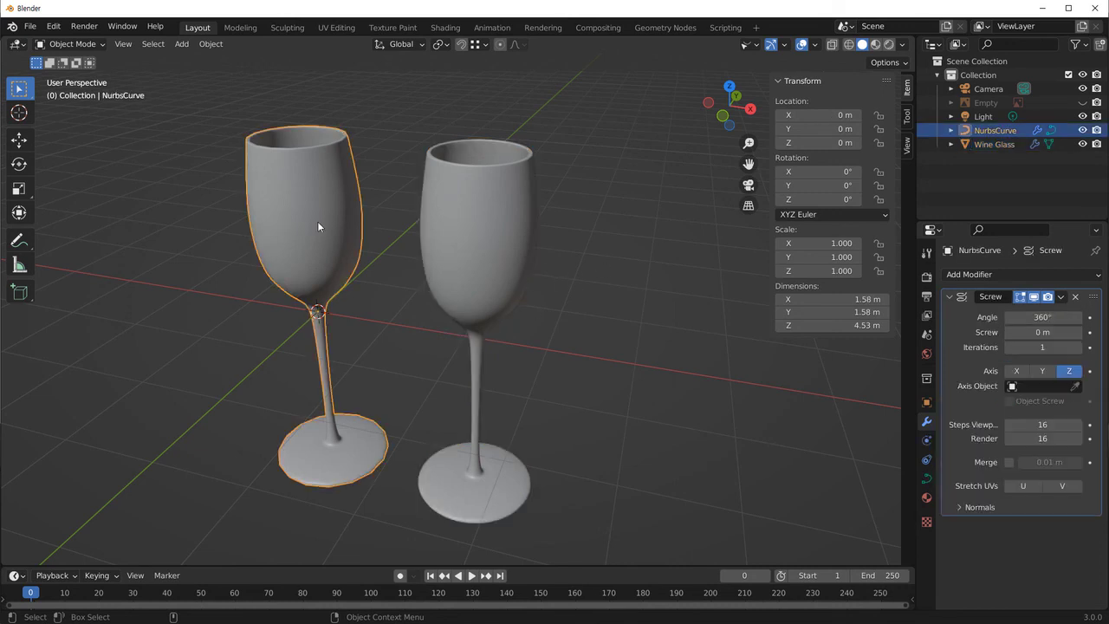
click(1083, 131)
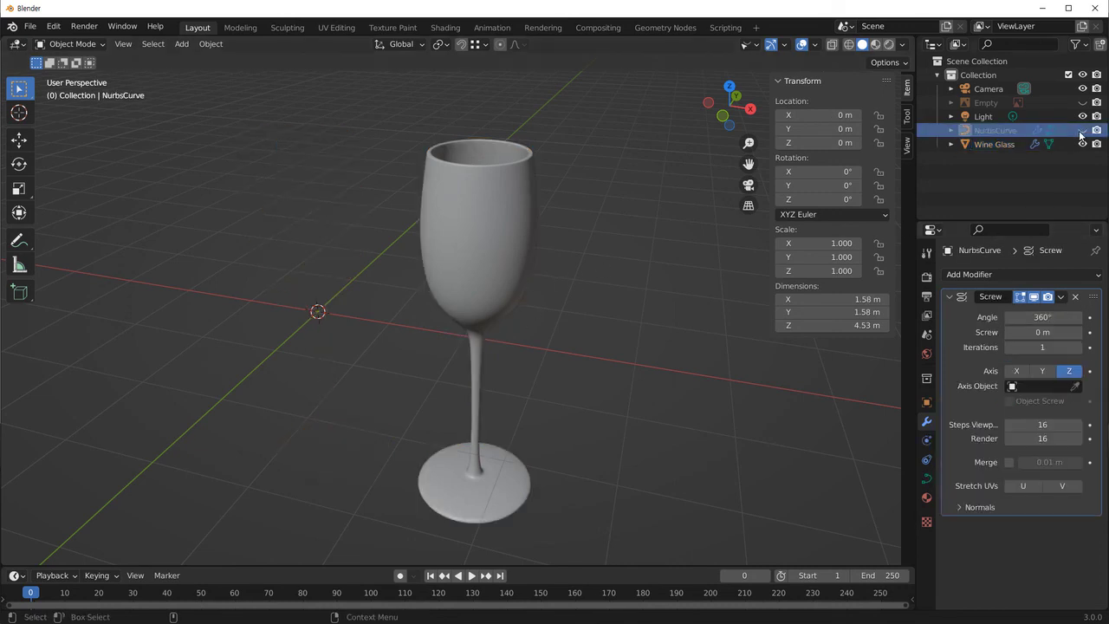
click(488, 301)
scroll(537, 390, down, 2)
click(321, 275)
Add a ground plane at the origin and scale it up to about 15.1 m.
scroll(325, 275, down, 4)
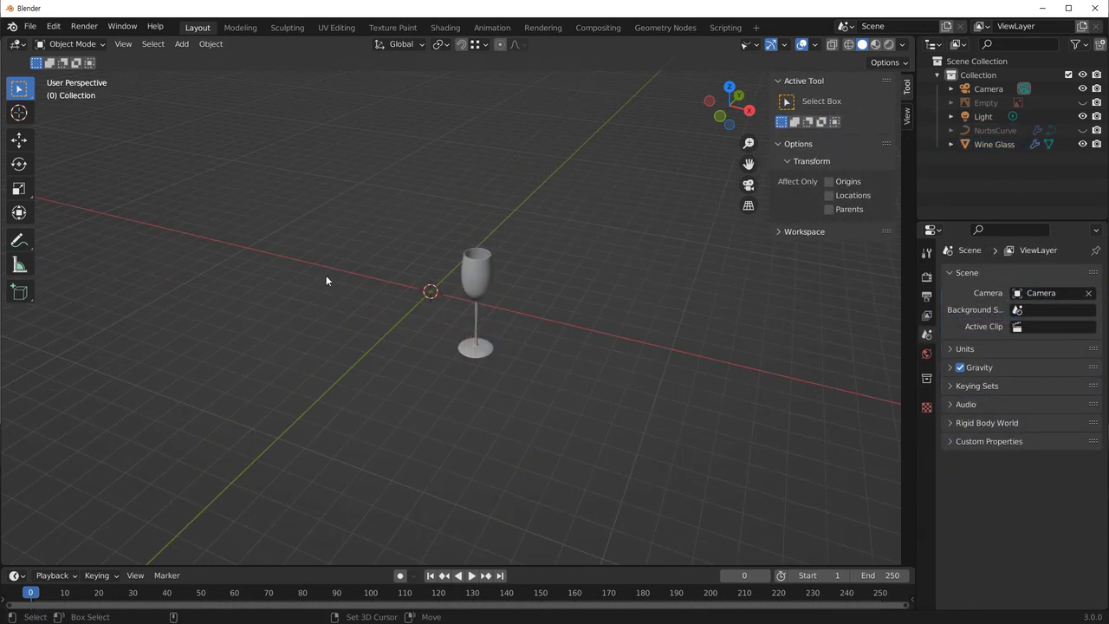
key(shift+a)
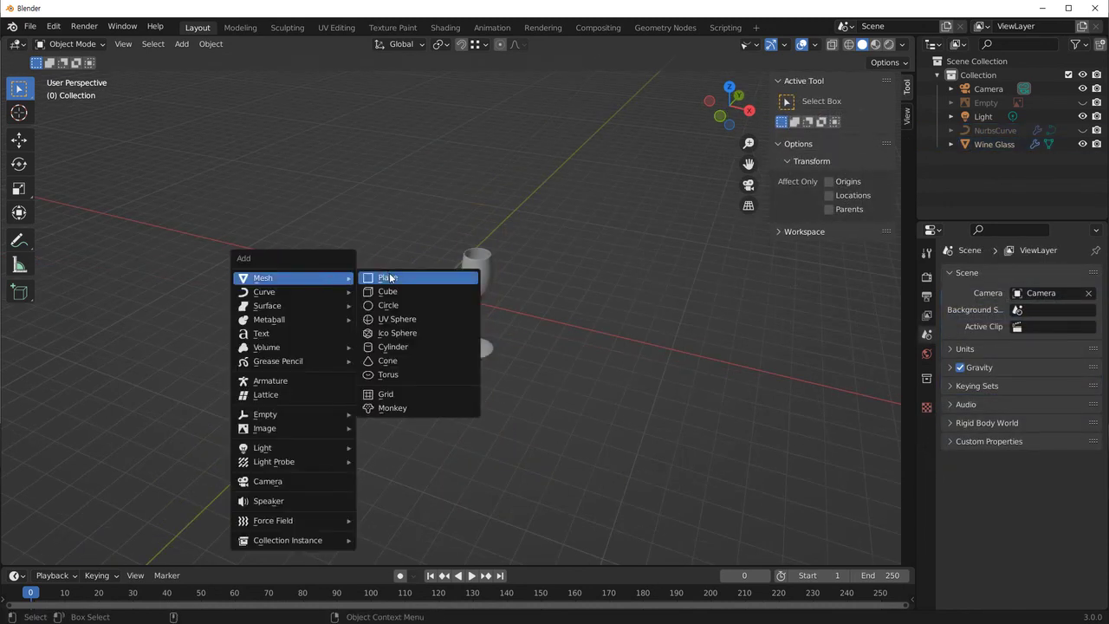
click(390, 277)
drag(186, 434, 783, 463)
mouse_move(309, 435)
middle_down()
mouse_move(329, 445)
mouse_move(326, 416)
mouse_move(391, 392)
mouse_move(451, 414)
mouse_move(448, 458)
middle_up()
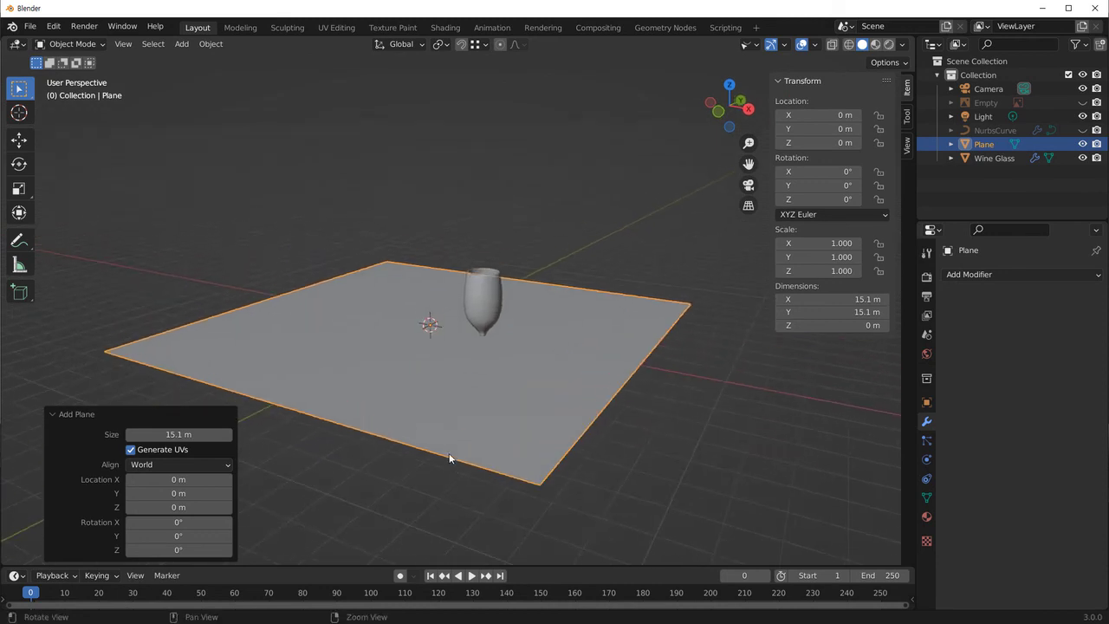
Select the wine glass and enable snapping.
click(506, 291)
mouse_move(463, 344)
ctrl+middle_down()
mouse_move(460, 381)
mouse_move(442, 390)
ctrl+middle_up()
key(shift+Tab)
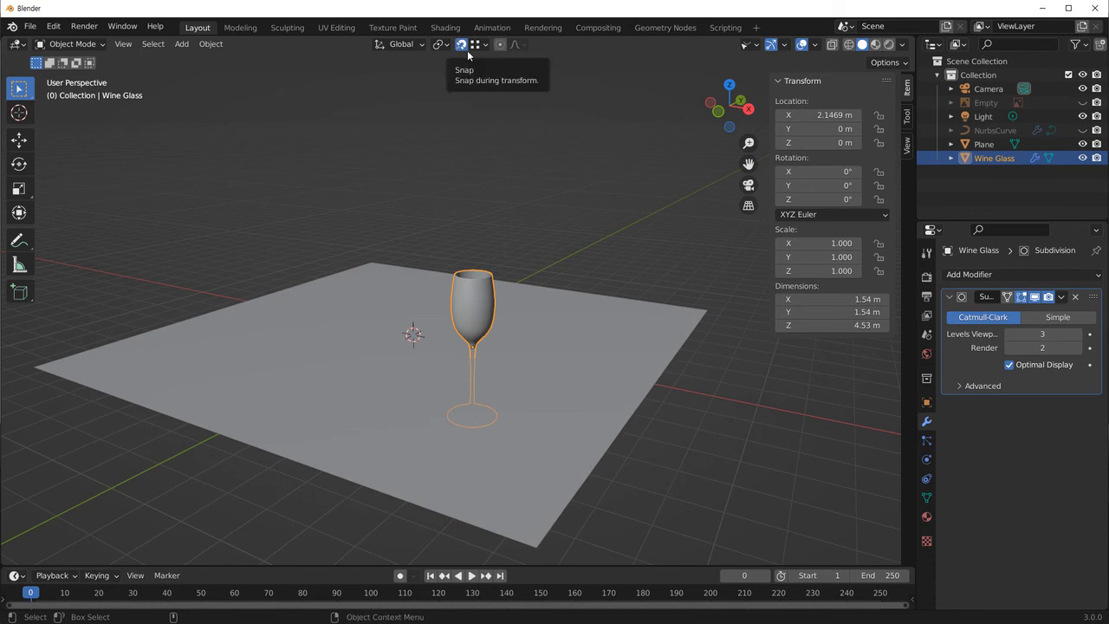
Set the snap target to Face and reselect the wine glass.
click(479, 45)
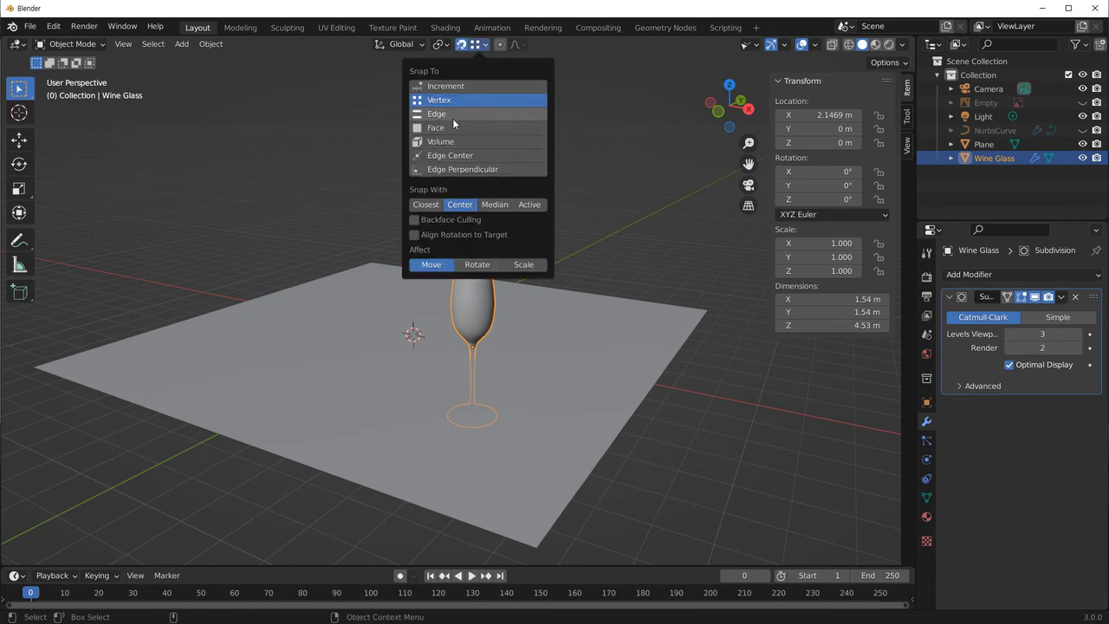
click(455, 128)
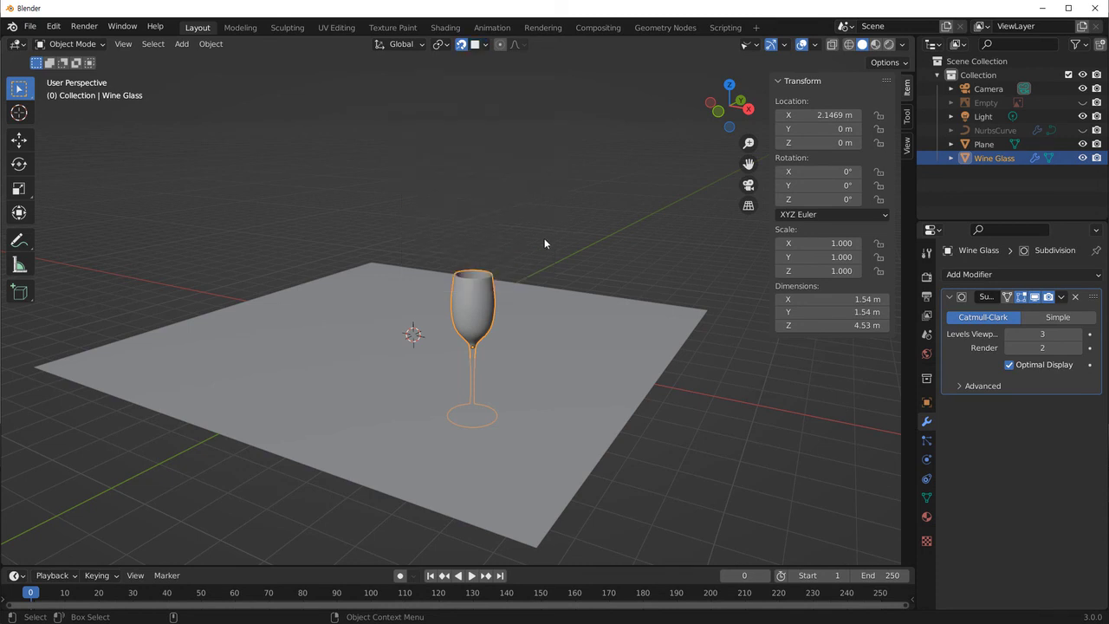
click(512, 256)
click(477, 303)
Move the glass along Z and face-snap its base onto the plane at Z 2.2825 m.
key(g)
key(z)
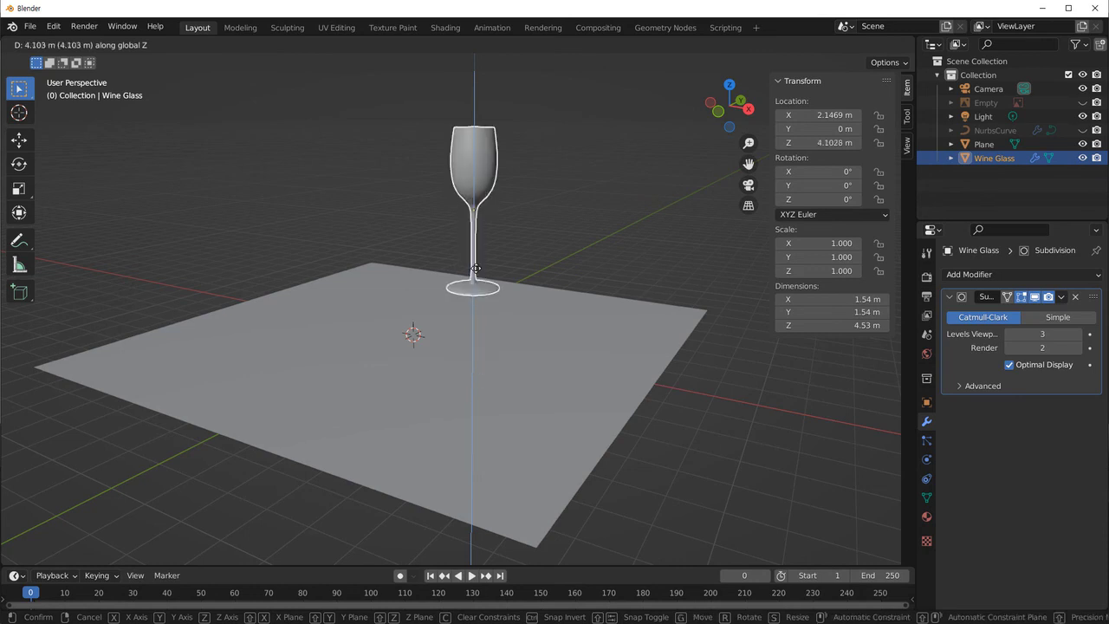
click(475, 278)
key(g)
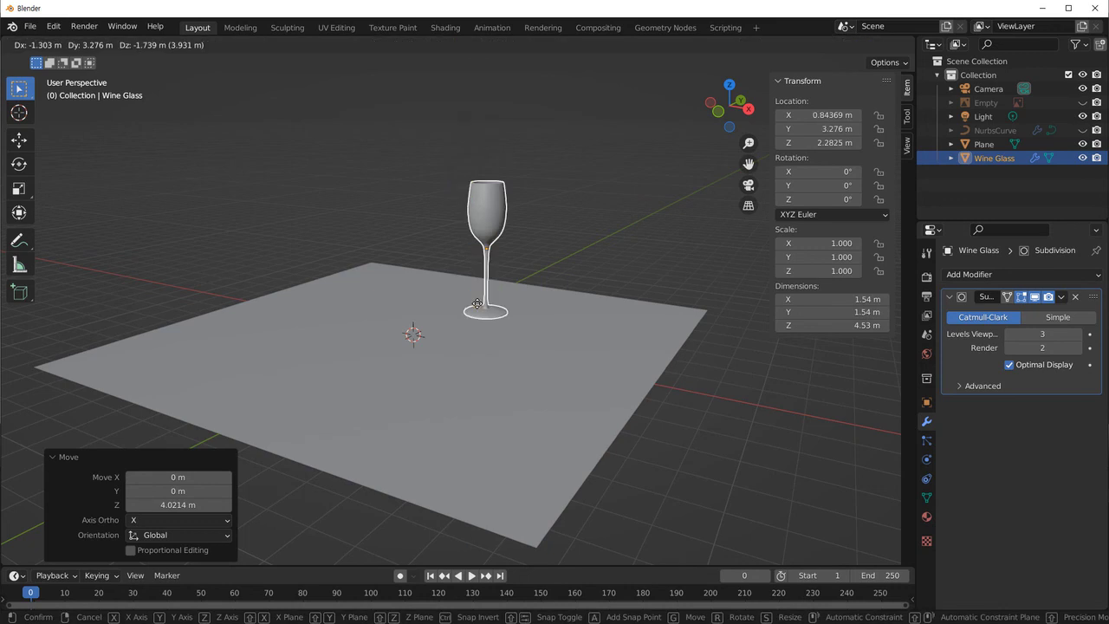
key(z)
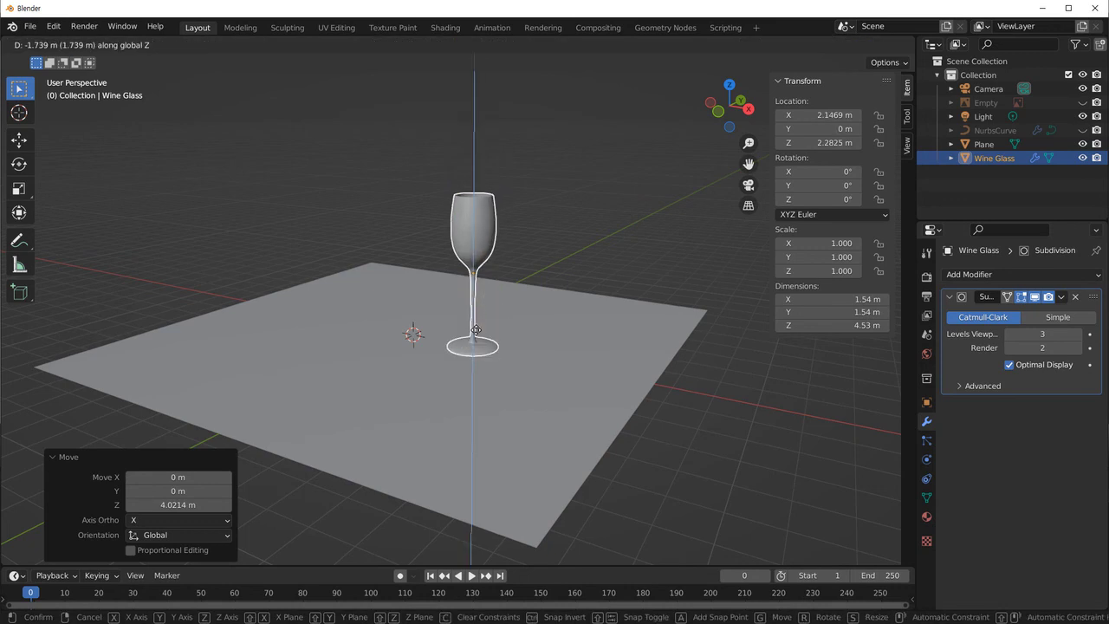
key(ctrl)
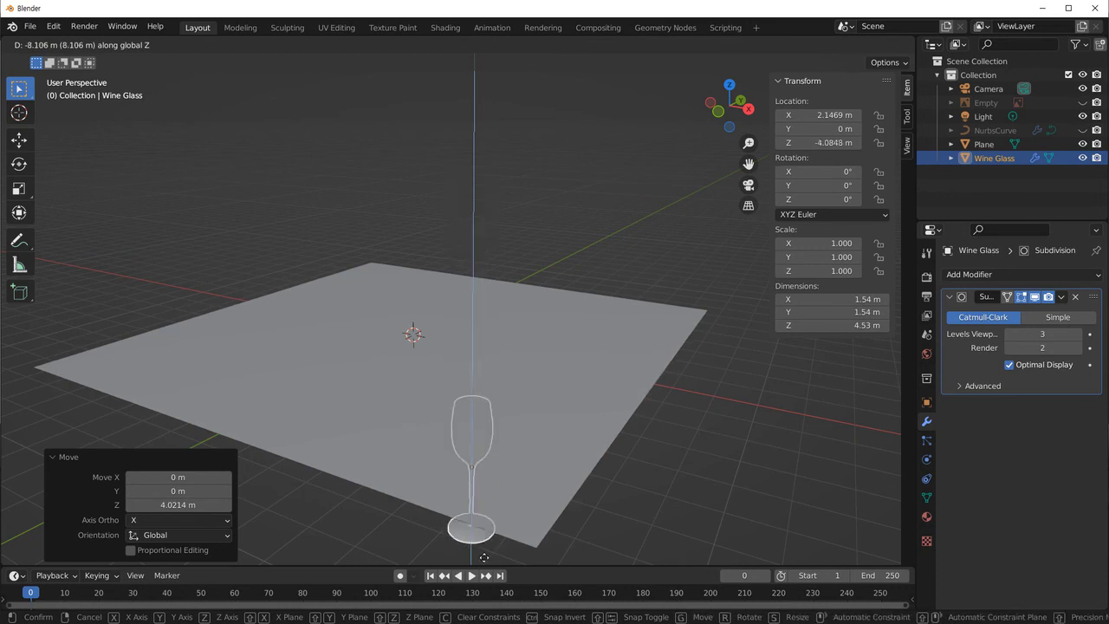
click(484, 367)
Check the glass's placement in Left and Top views.
mouse_move(561, 322)
middle_down()
mouse_move(452, 432)
mouse_move(487, 408)
middle_up()
key(grave)
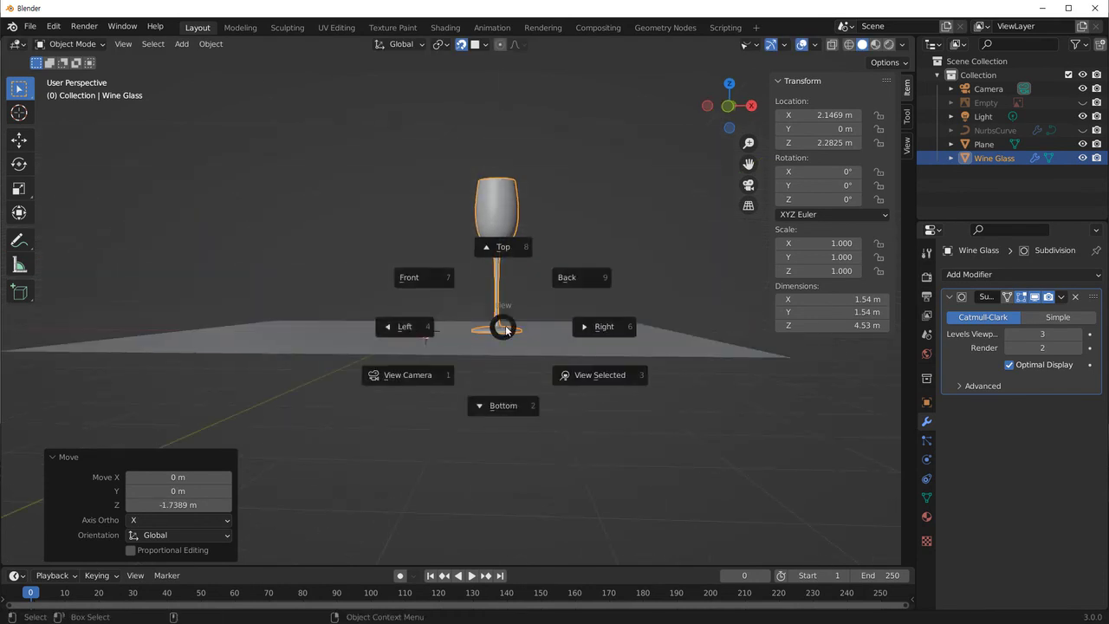
click(459, 325)
scroll(468, 358, up, 5)
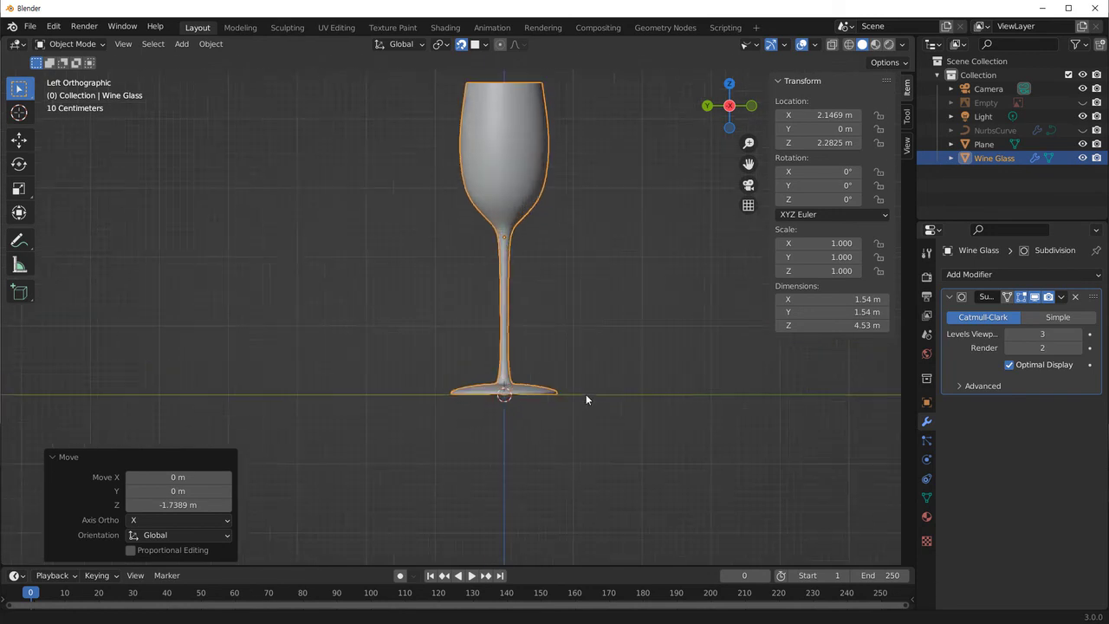
middle_drag(513, 369, 508, 391)
scroll(508, 391, down, 3)
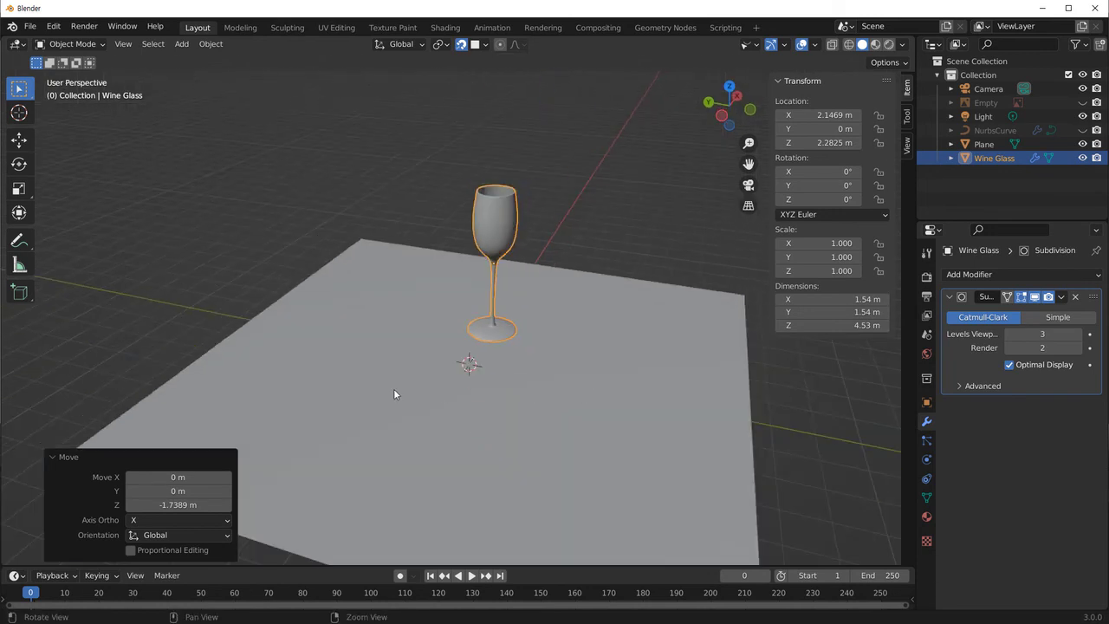
middle_drag(394, 388, 483, 391)
key(grave)
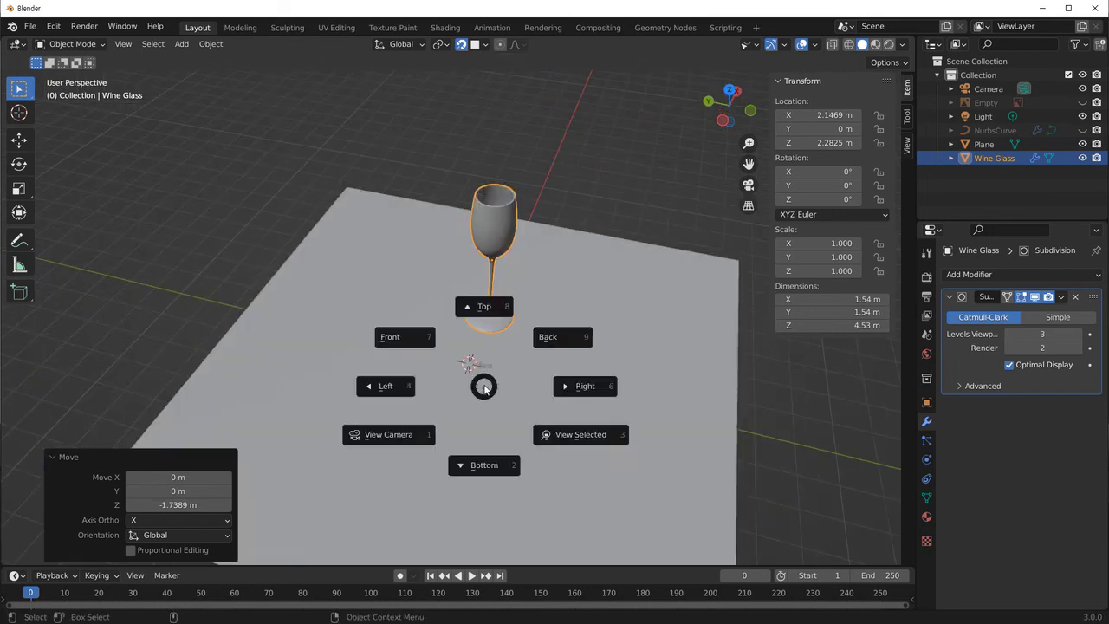
click(487, 356)
Shift the glass along X in Top view, then turn snapping off.
key(g)
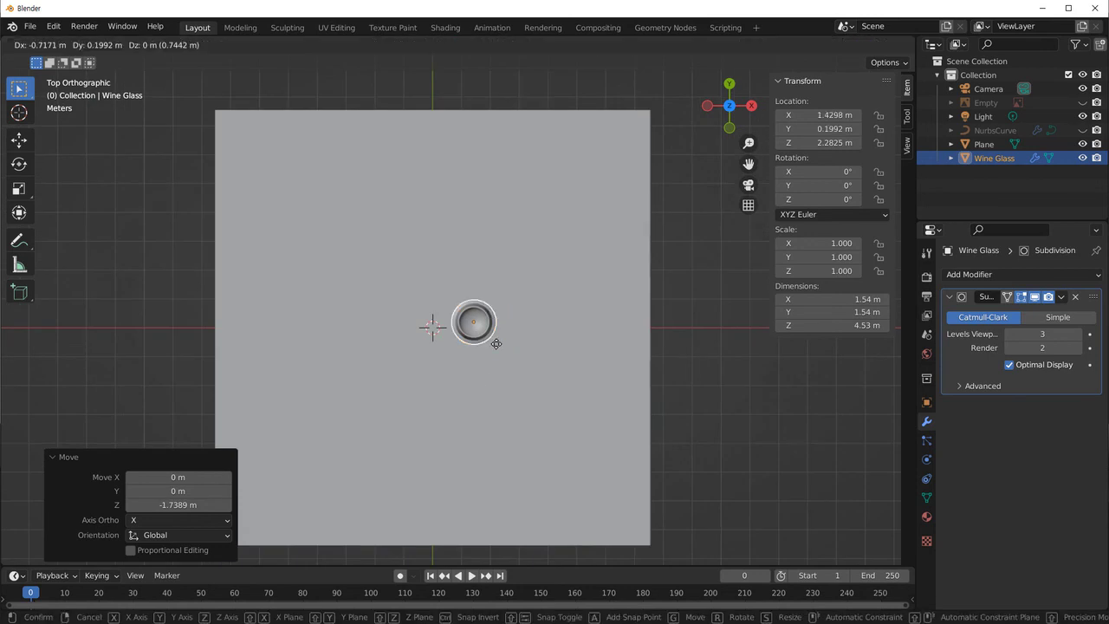
key(x)
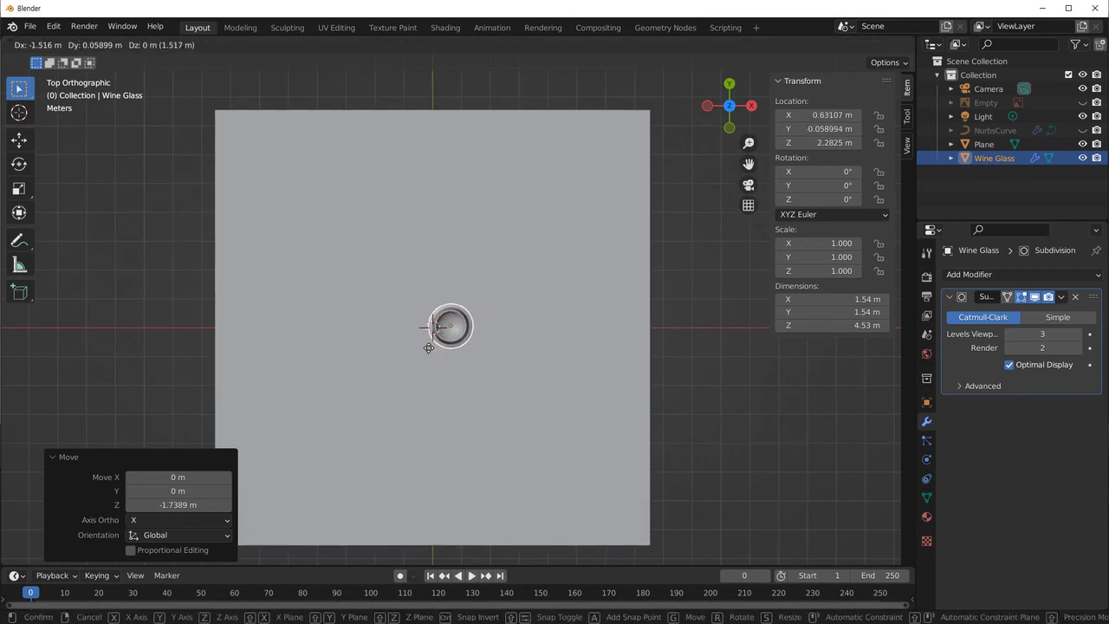
click(460, 358)
shift+scroll(485, 260, up, 1)
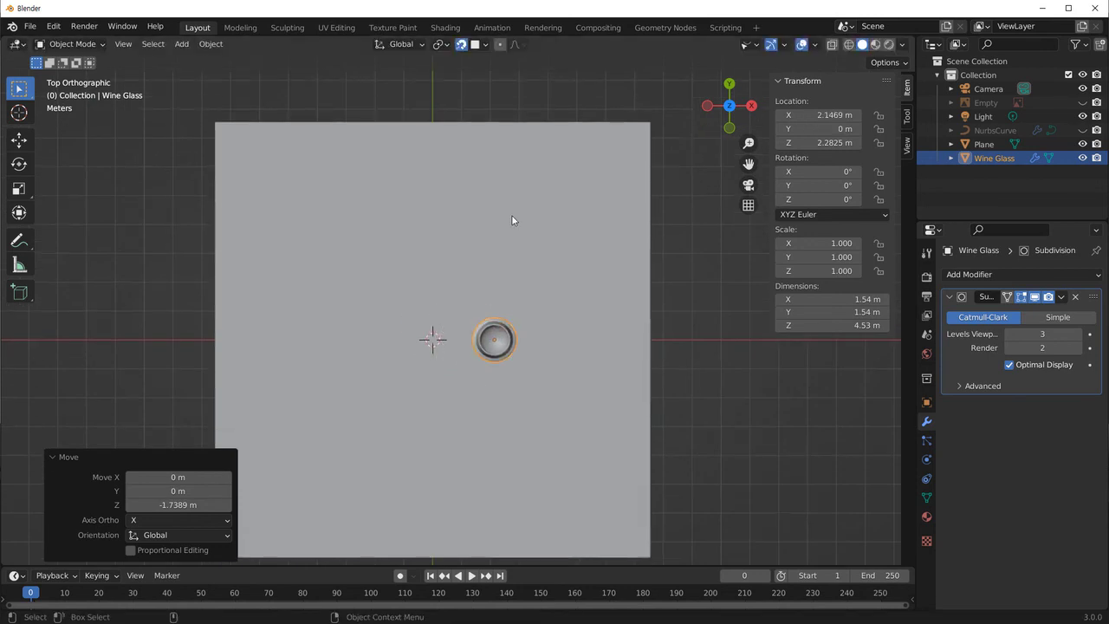
key(shift+Tab)
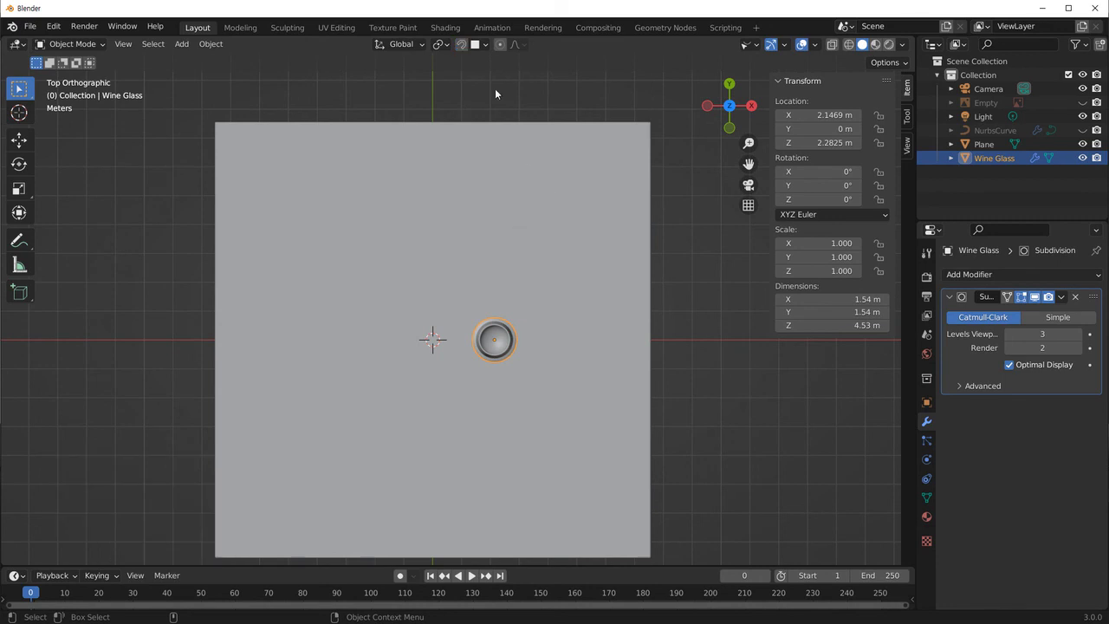
Place the glass left of centre and add two Shift+D copies beside it.
shift+scroll(468, 223, down, 2)
key(g)
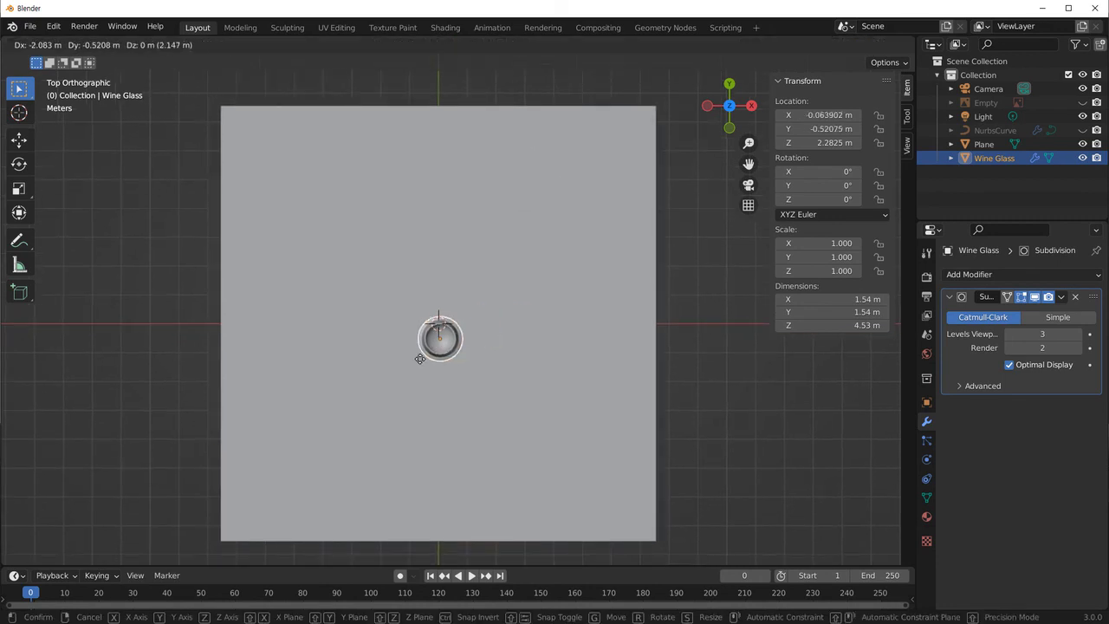
click(407, 360)
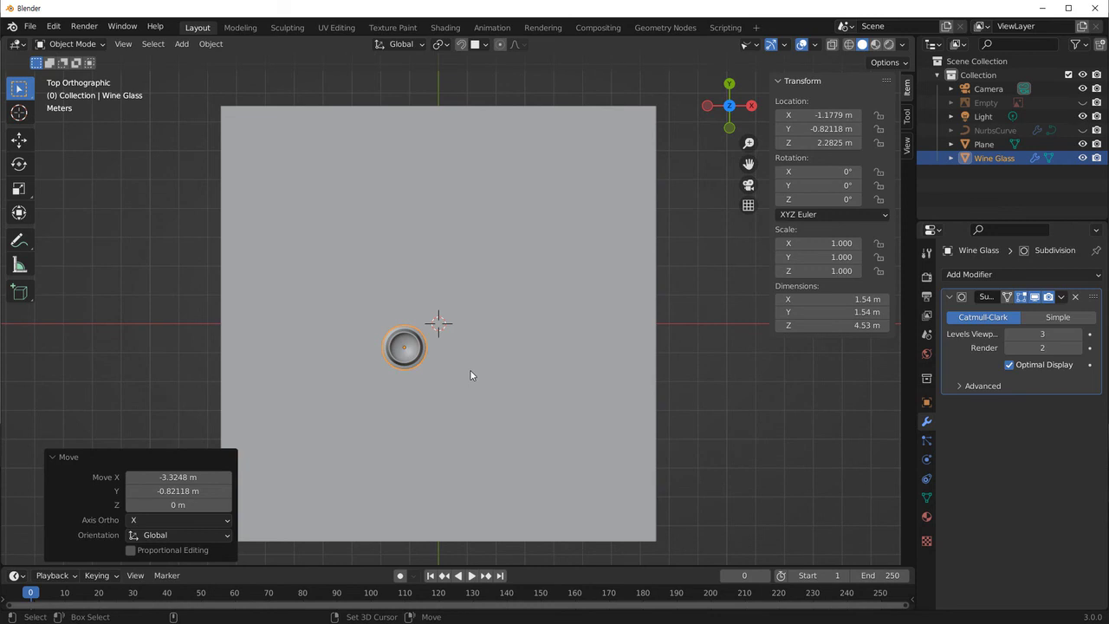
key(shift+d)
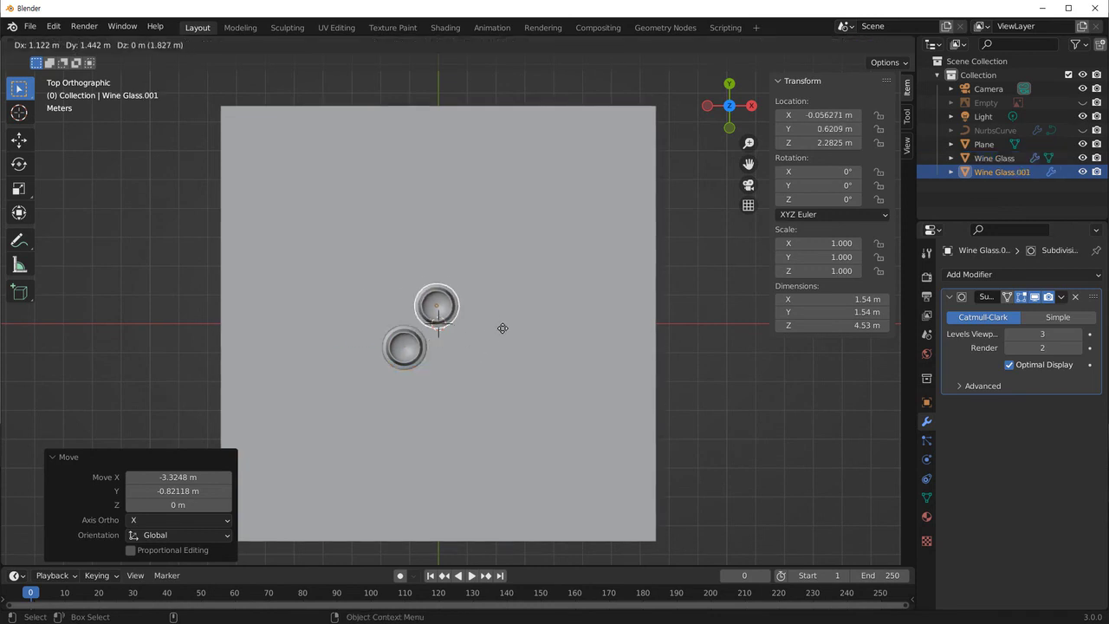
click(501, 324)
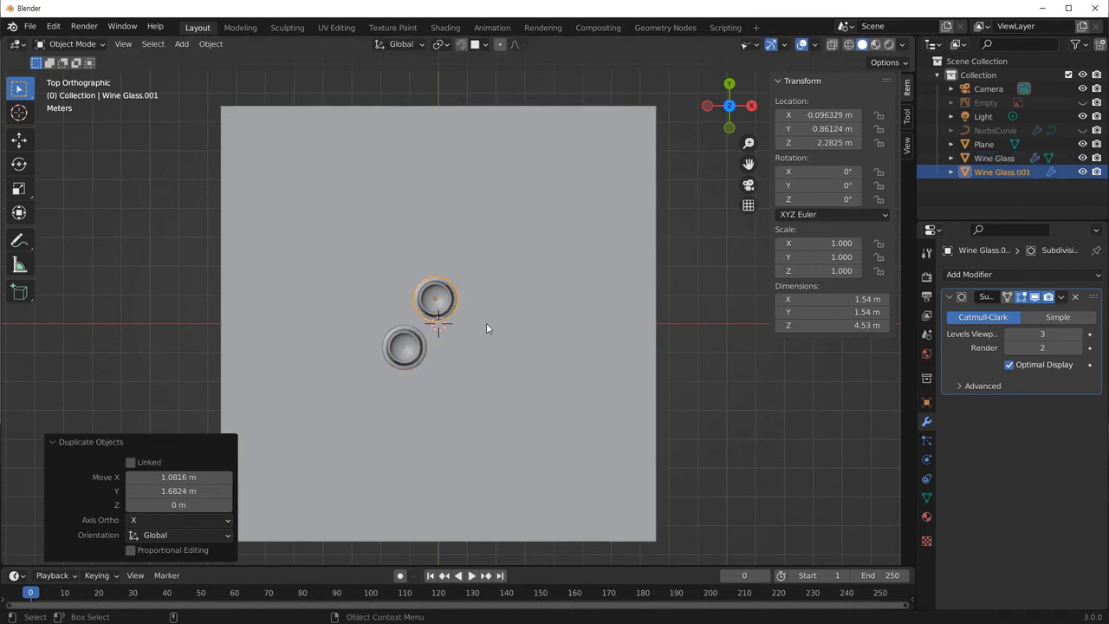
key(shift+d)
click(512, 369)
View the three glasses from a low perspective angle and deselect.
mouse_move(483, 420)
middle_down()
mouse_move(493, 381)
mouse_move(482, 361)
middle_up()
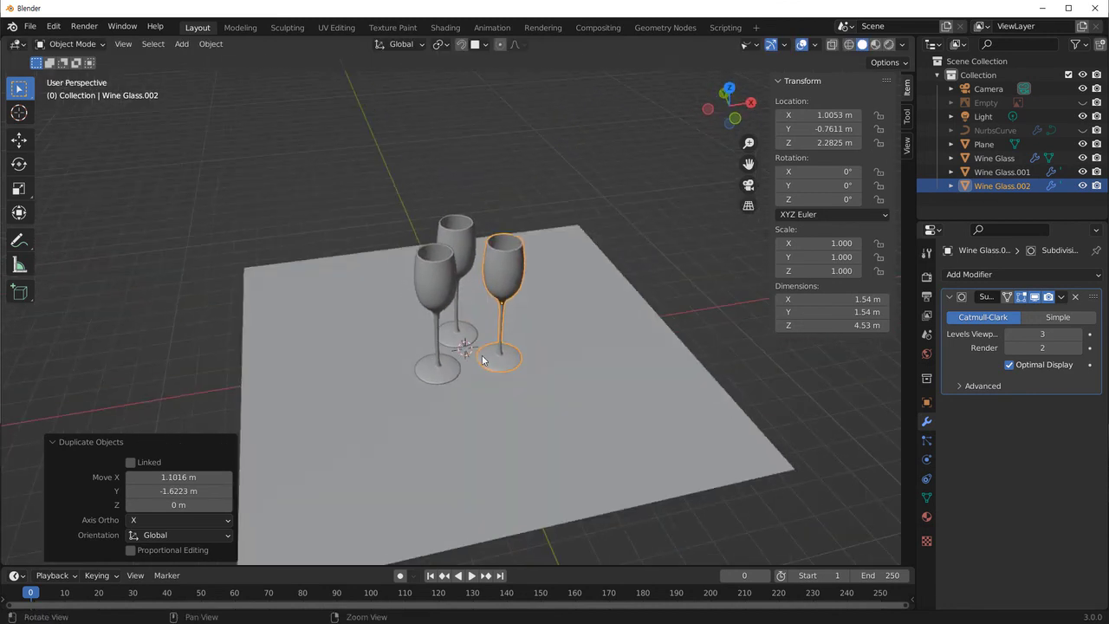
scroll(528, 381, up, 2)
scroll(572, 404, up, 2)
scroll(563, 420, up, 1)
scroll(557, 439, up, 1)
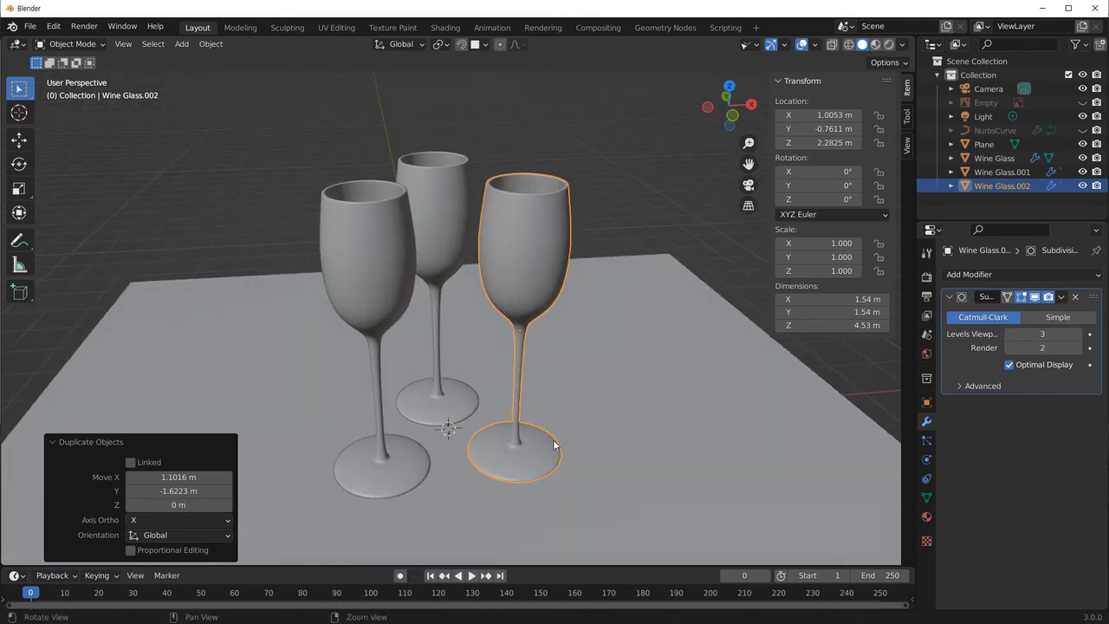
middle_drag(555, 444, 576, 406)
click(626, 138)
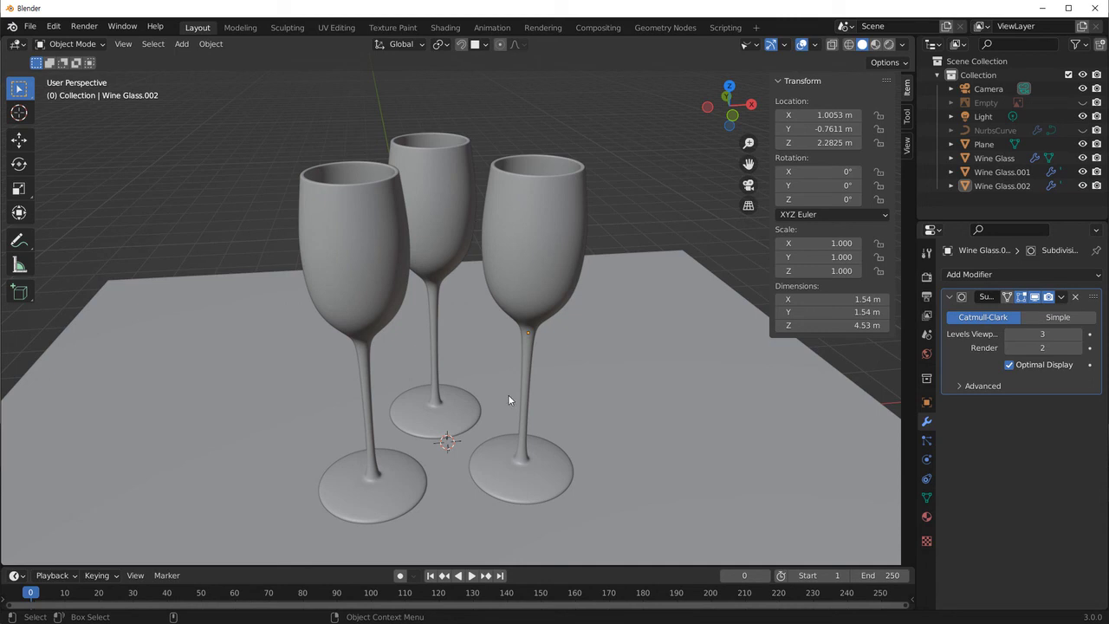
Enable the Wireframe overlay under Geometry to reveal the glasses' subdivided mesh.
mouse_move(464, 455)
middle_down()
mouse_move(341, 444)
mouse_move(459, 465)
mouse_move(463, 449)
mouse_move(508, 440)
middle_up()
click(817, 46)
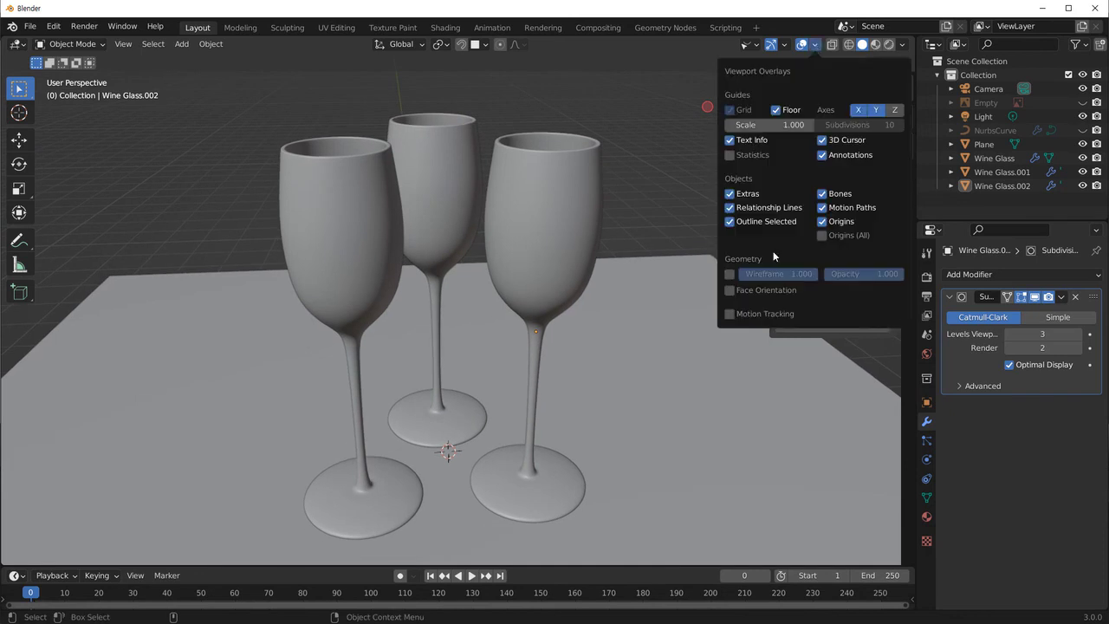
click(731, 274)
mouse_move(559, 429)
middle_down()
mouse_move(470, 435)
mouse_move(396, 385)
mouse_move(488, 431)
mouse_move(547, 432)
middle_up()
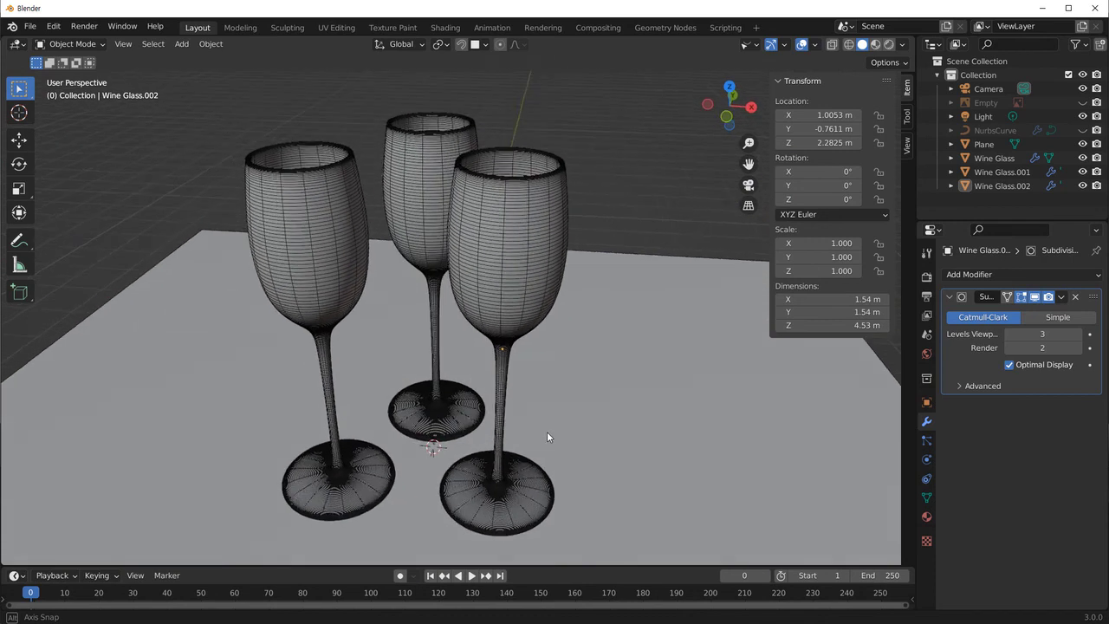
click(816, 45)
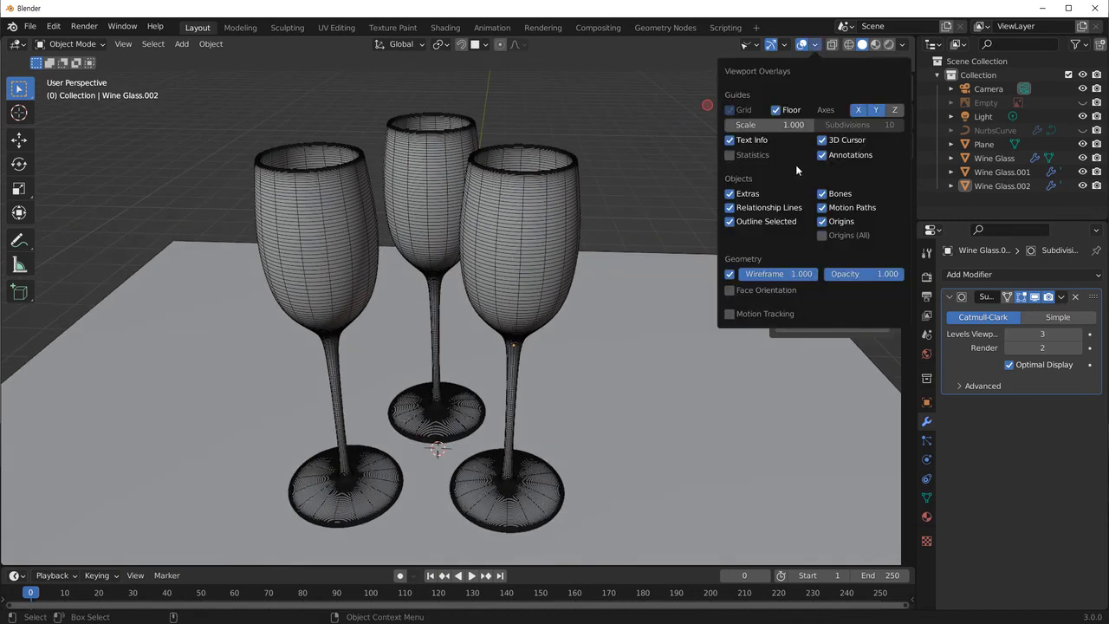